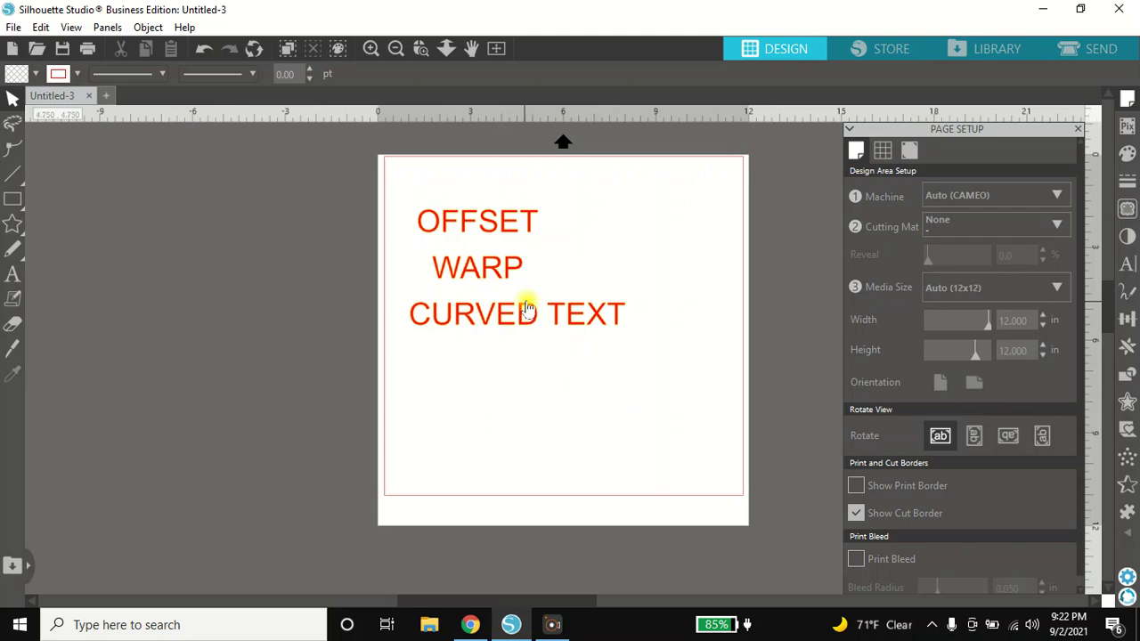
# Step: Move the CURVED TEXT line off the page to its left and draw a circle about 5.25 in across below it
pyautogui.moveTo(527, 309); pyautogui.dragTo(229, 217)
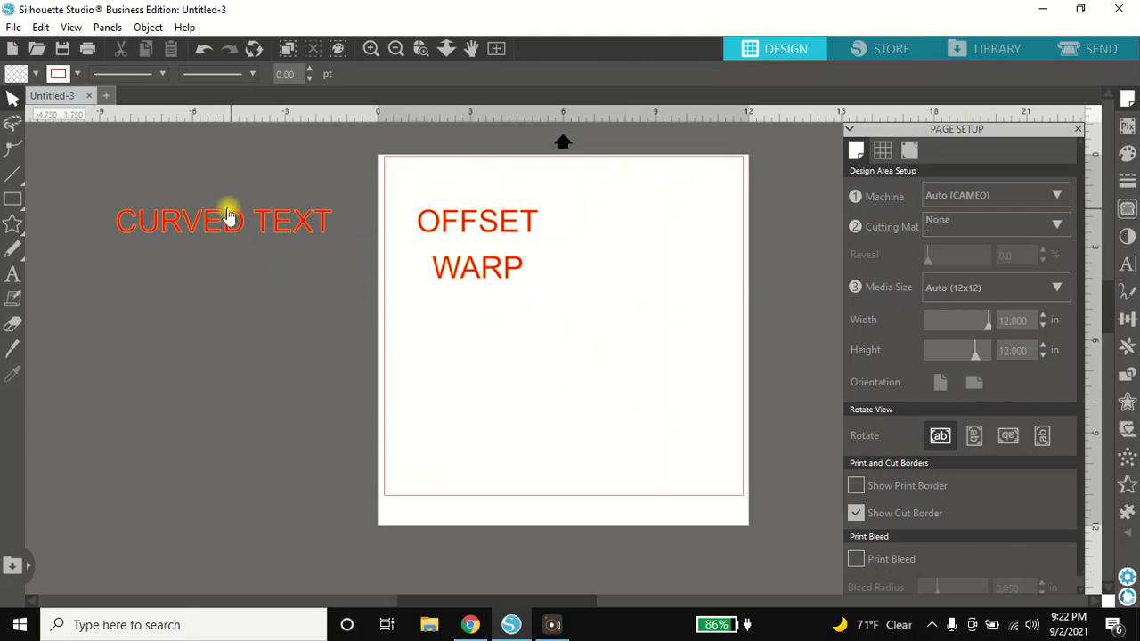
pyautogui.moveTo(13, 199)
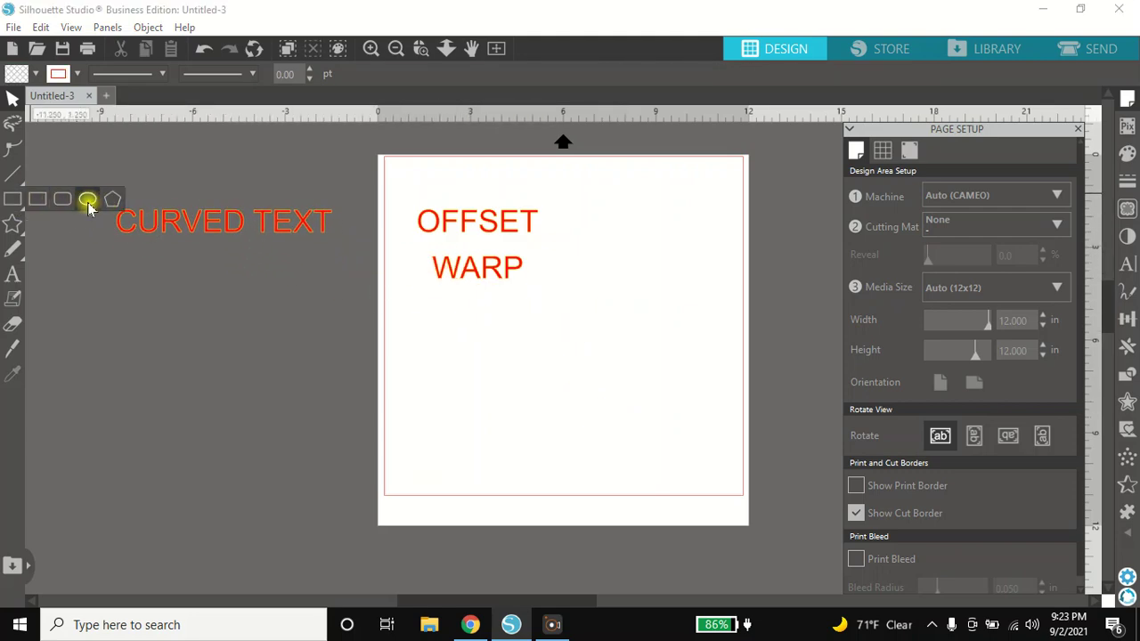
pyautogui.click(88, 201)
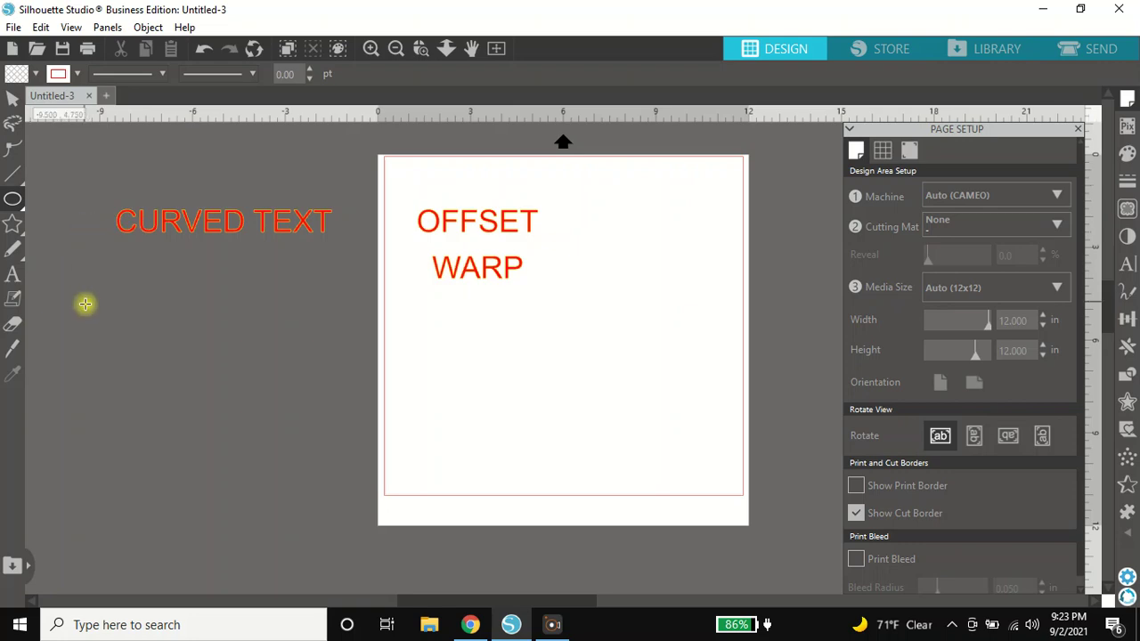
pyautogui.click(84, 304)
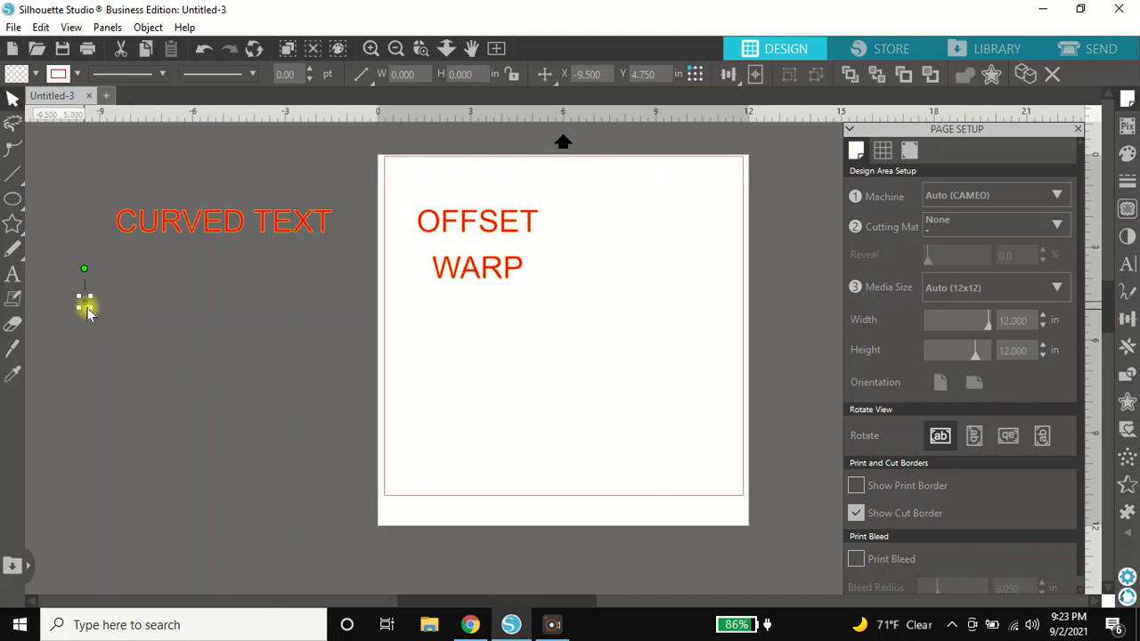
pyautogui.click(86, 307)
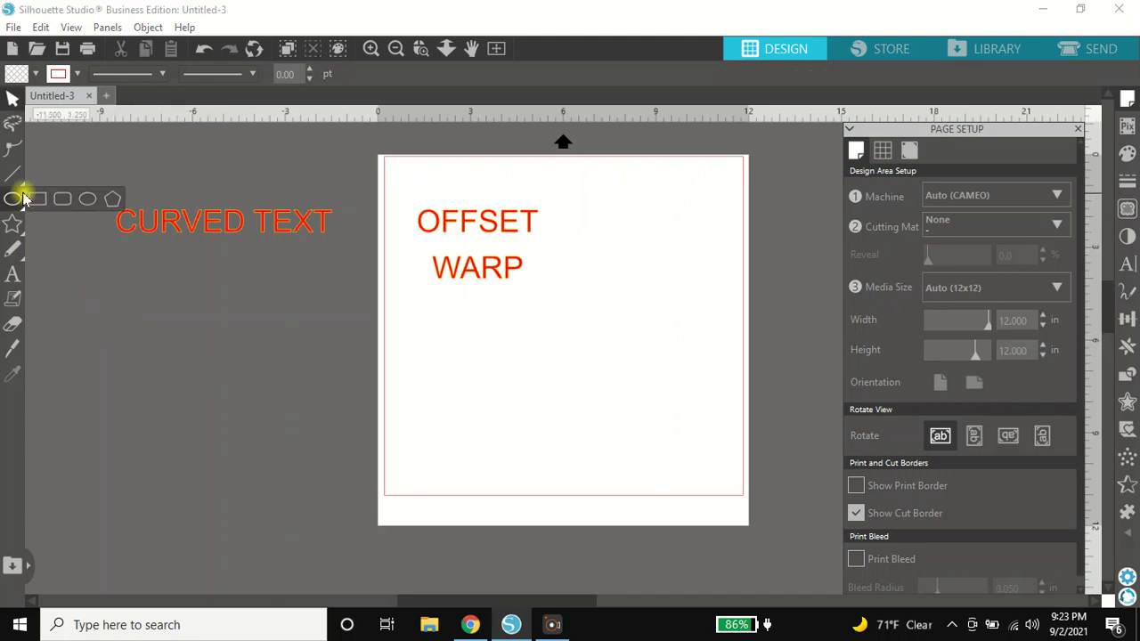
pyautogui.click(87, 198)
pyautogui.moveTo(84, 347); pyautogui.dragTo(252, 510)
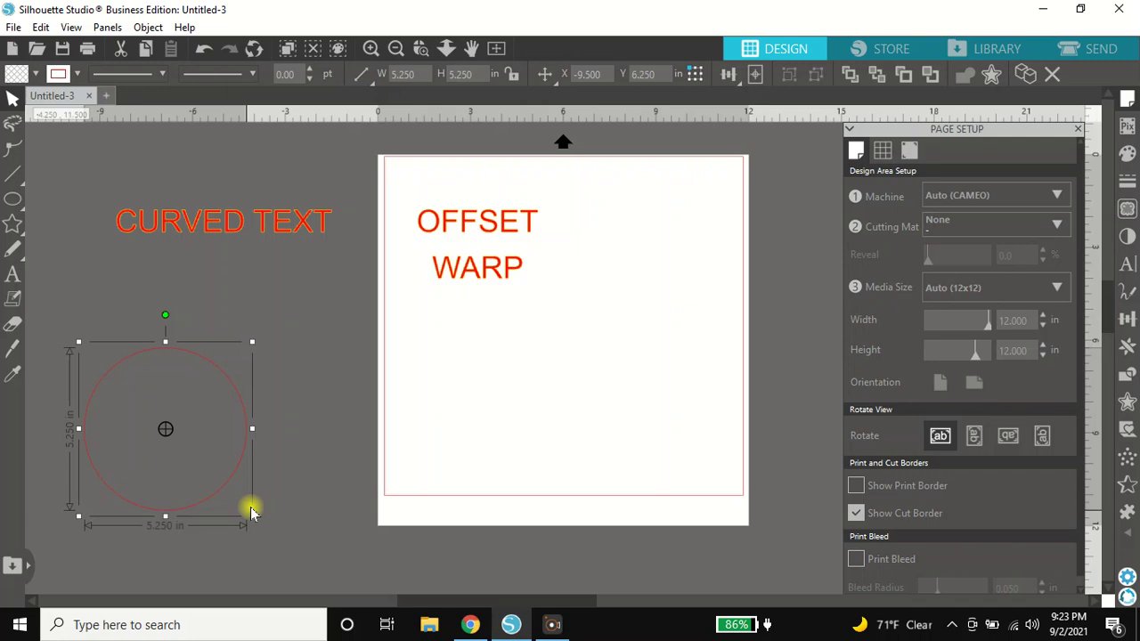
pyautogui.click(363, 401)
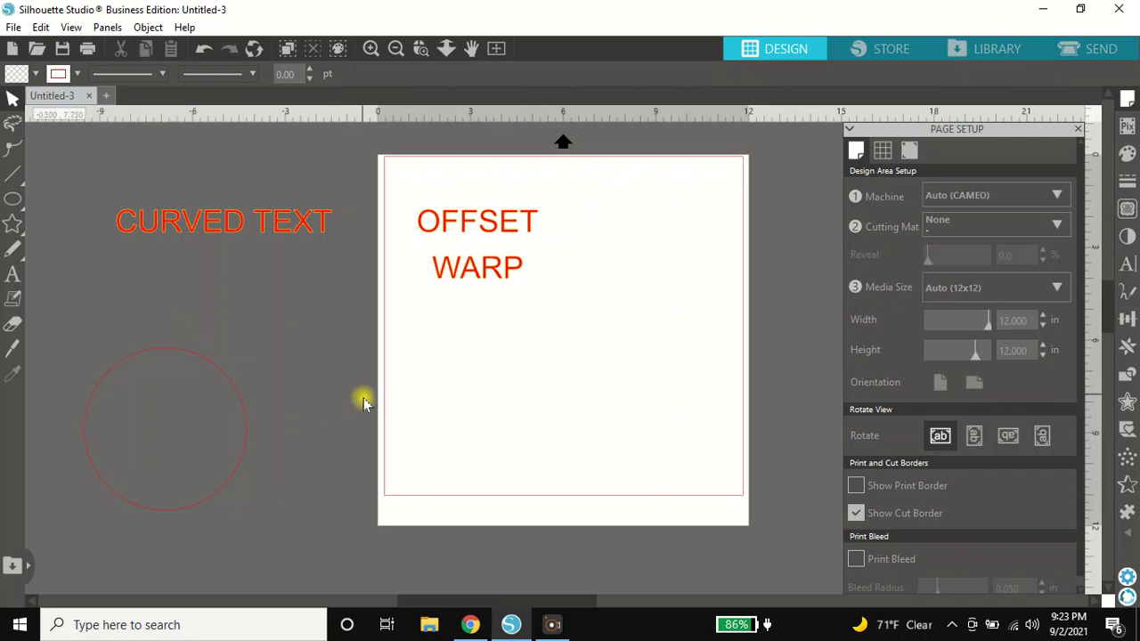
# Step: Move the circle up and slightly right so it sits closer beneath the CURVED TEXT line
pyautogui.click(247, 402)
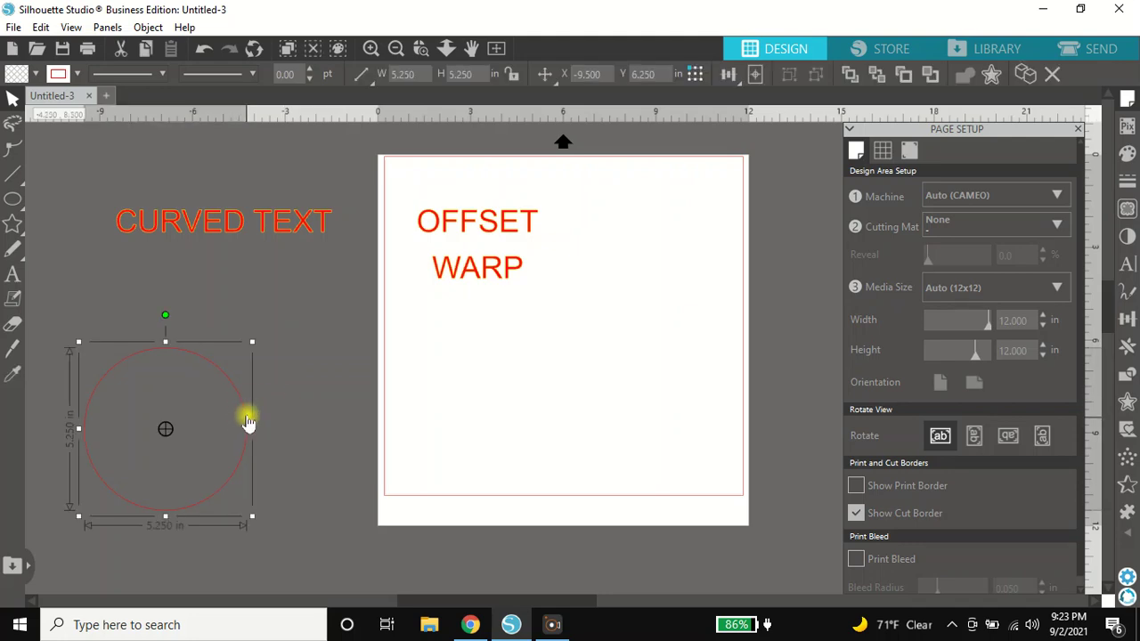
pyautogui.moveTo(247, 419); pyautogui.dragTo(259, 377)
pyautogui.click(367, 308)
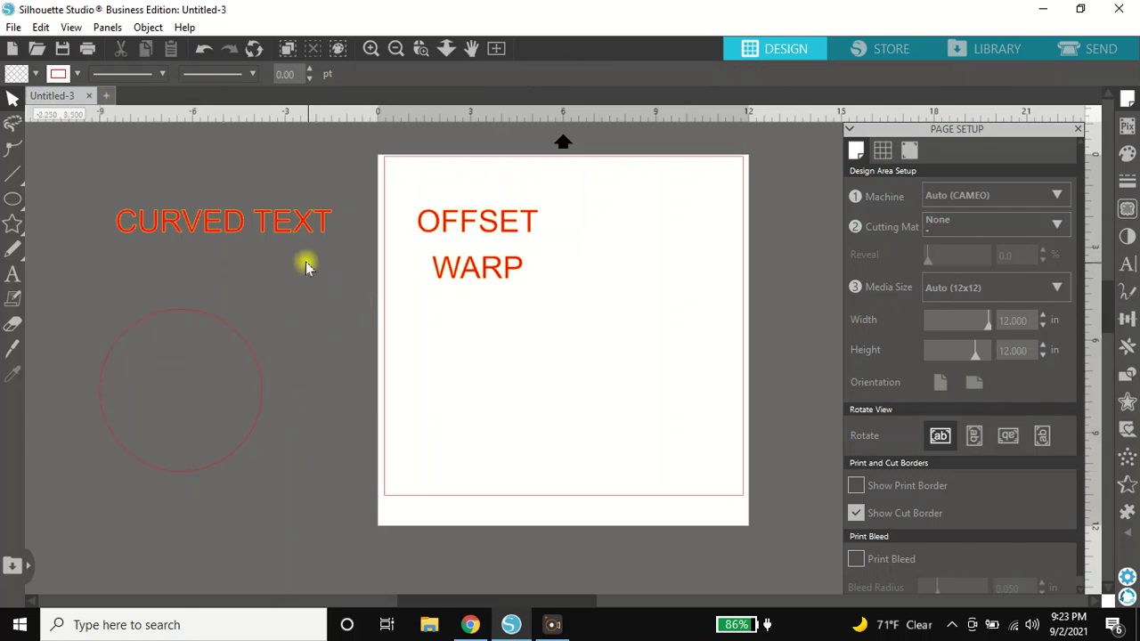
# Step: Duplicate the CURVED TEXT line and place one of the two copies across the circle
pyautogui.click(255, 217)
pyautogui.rightClick(257, 218)
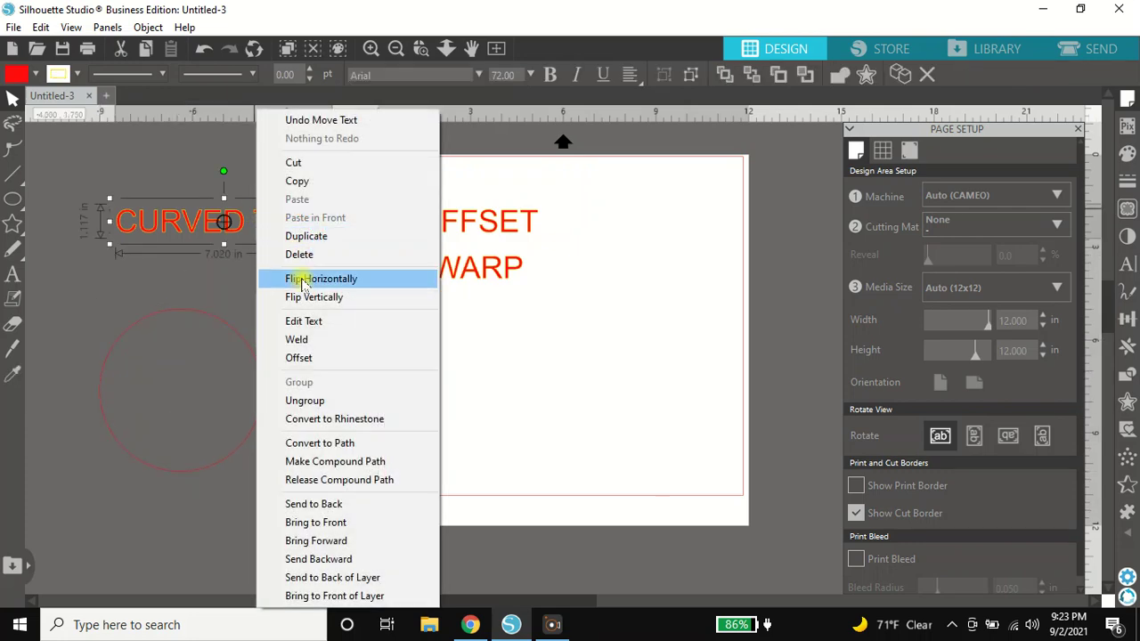
pyautogui.click(321, 237)
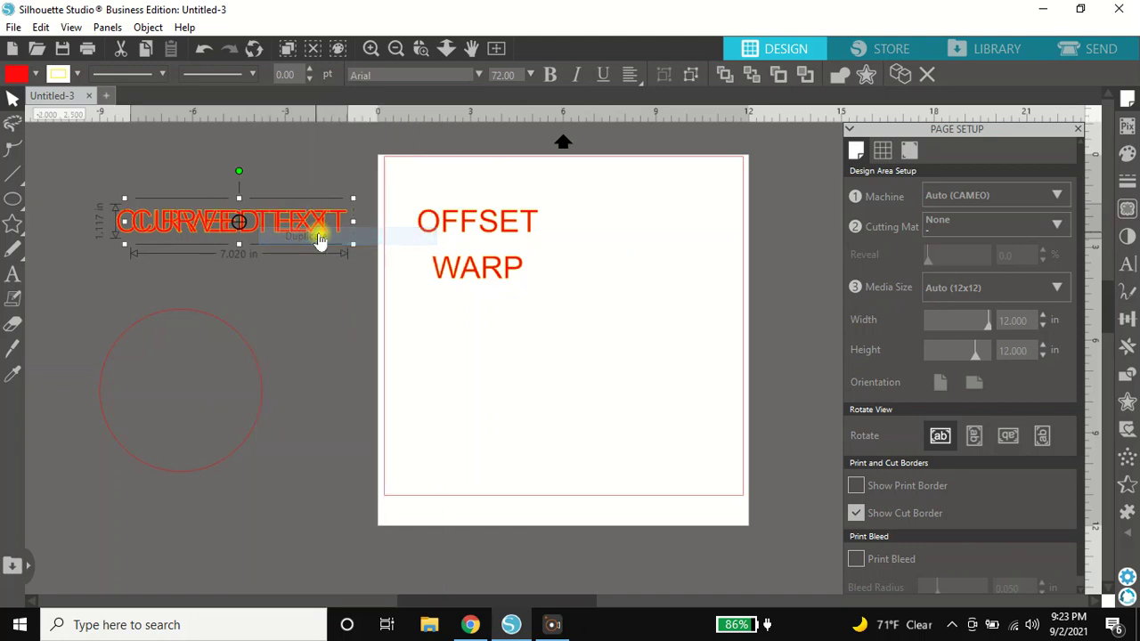
pyautogui.moveTo(308, 224); pyautogui.dragTo(275, 375)
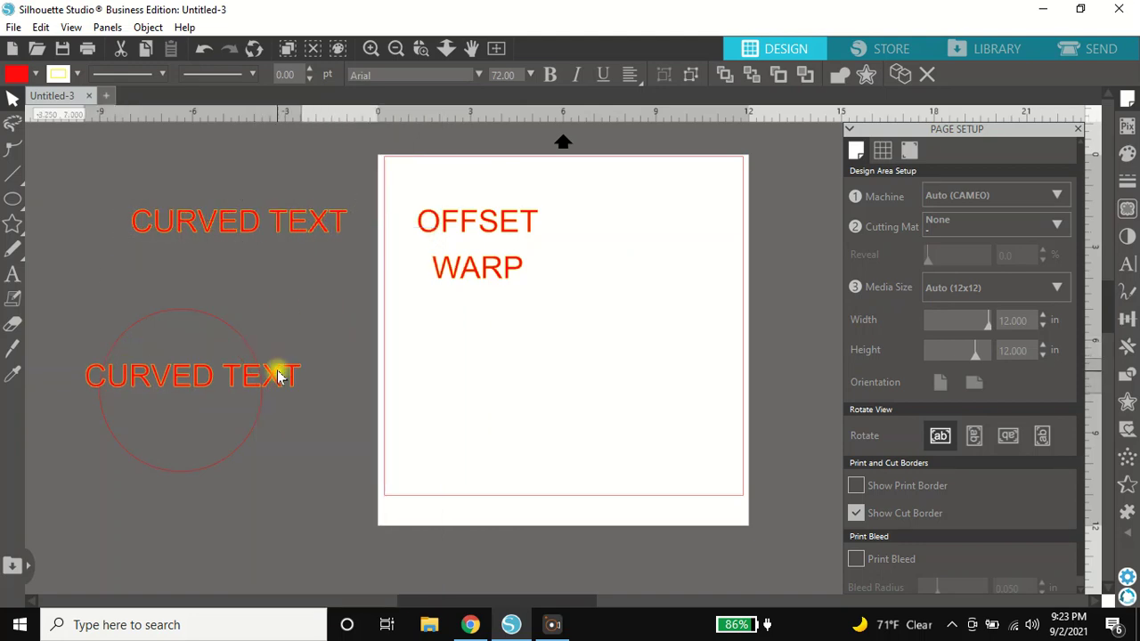
# Step: Duplicate the CURVED TEXT line above the circle and place the copy on the page below WARP
pyautogui.click(312, 222)
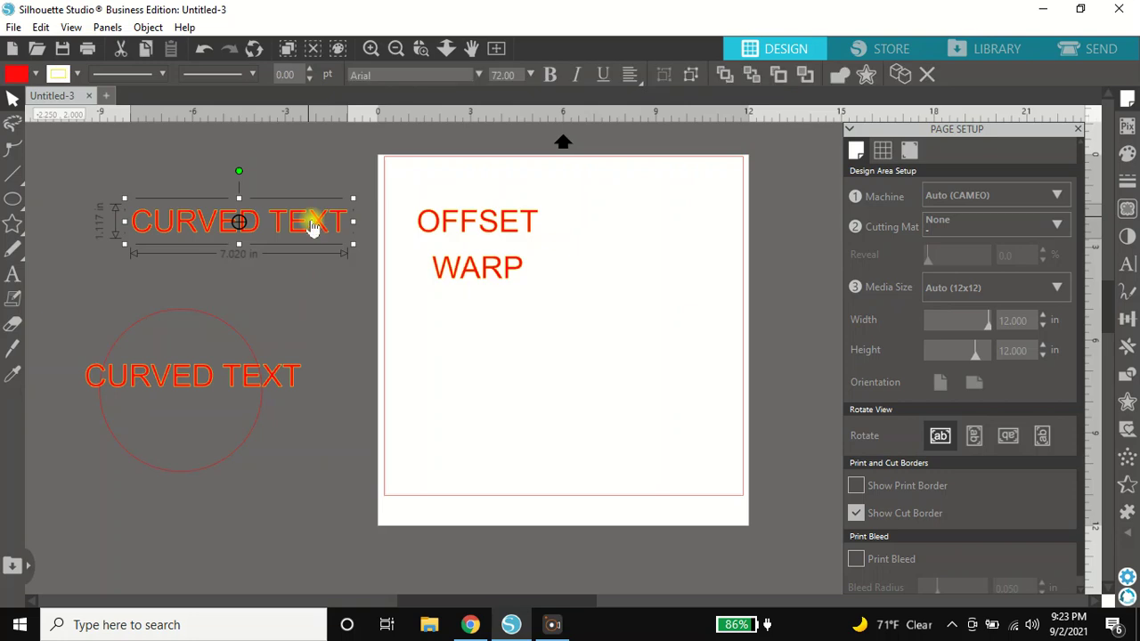
pyautogui.doubleClick(312, 224)
pyautogui.rightClick(313, 226)
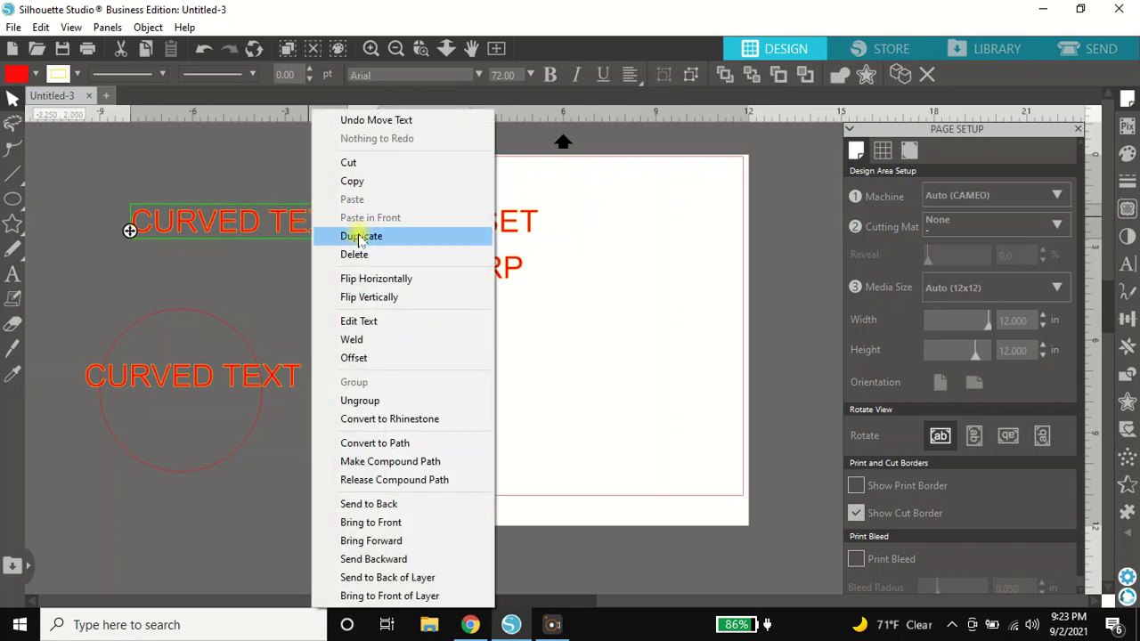
pyautogui.click(358, 237)
pyautogui.moveTo(344, 224); pyautogui.dragTo(599, 370)
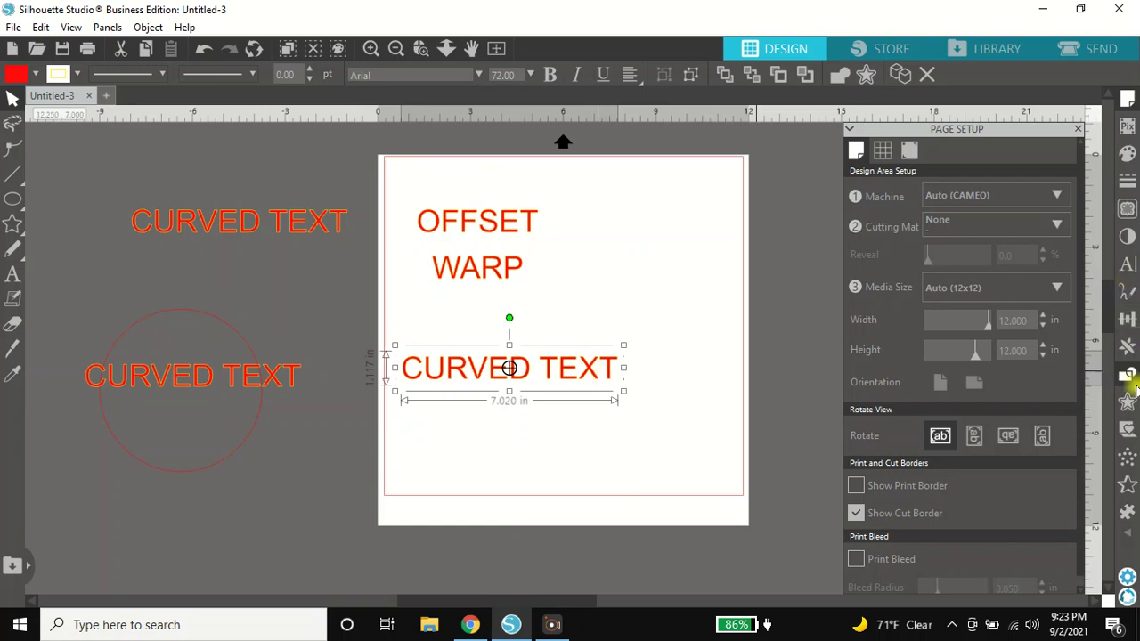
# Step: Replicate the CURVED TEXT line on the page as a column of three
pyautogui.click(1128, 322)
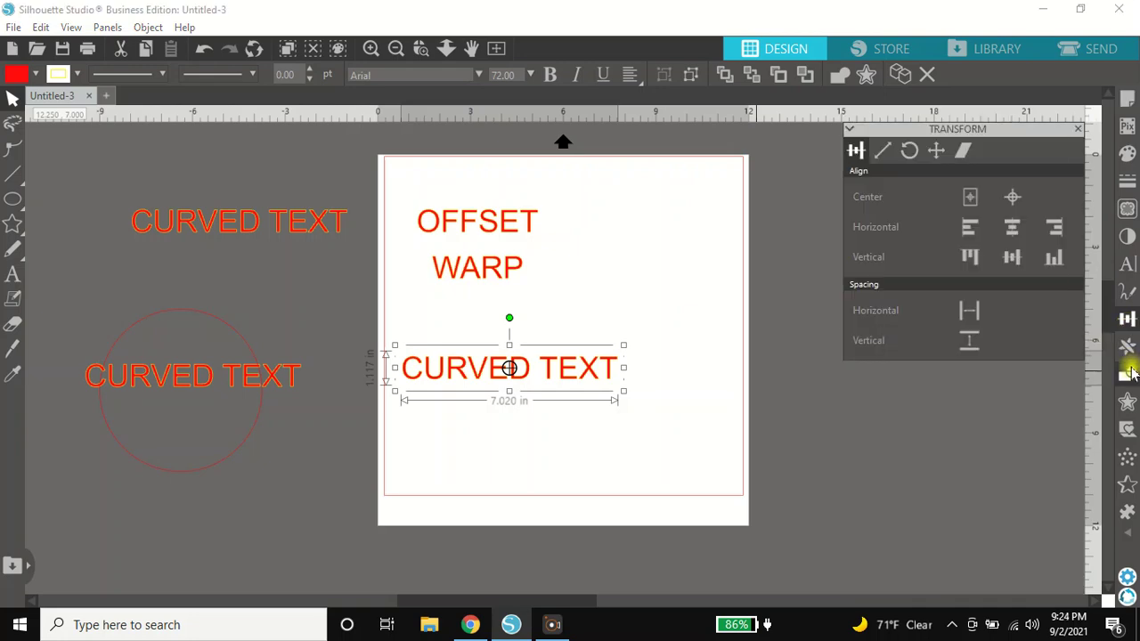
pyautogui.click(1129, 351)
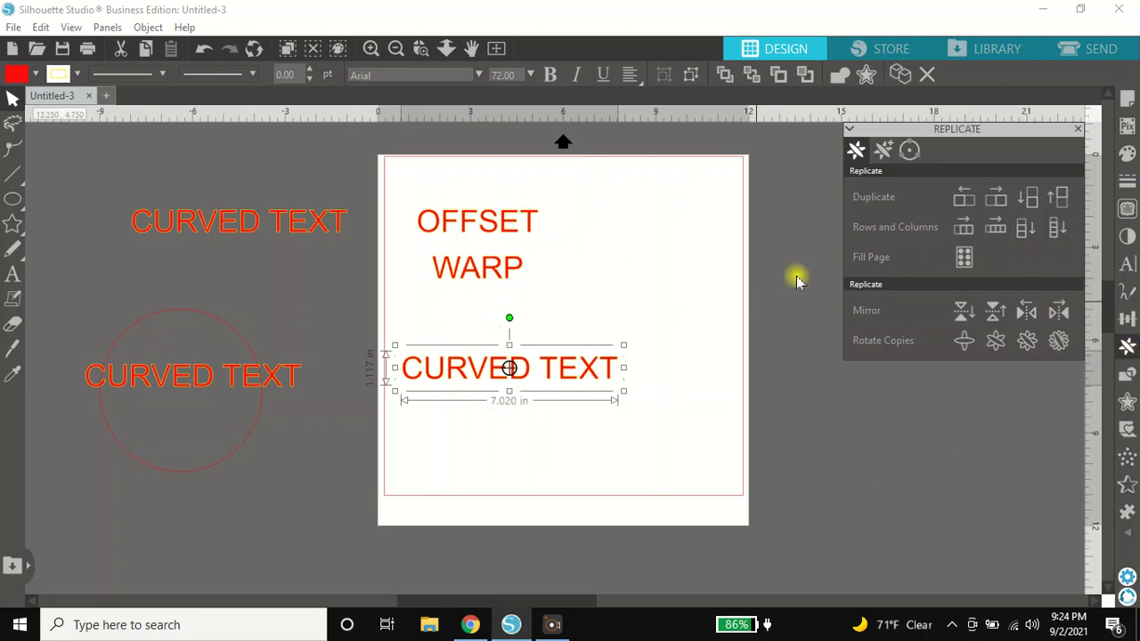
pyautogui.click(1026, 233)
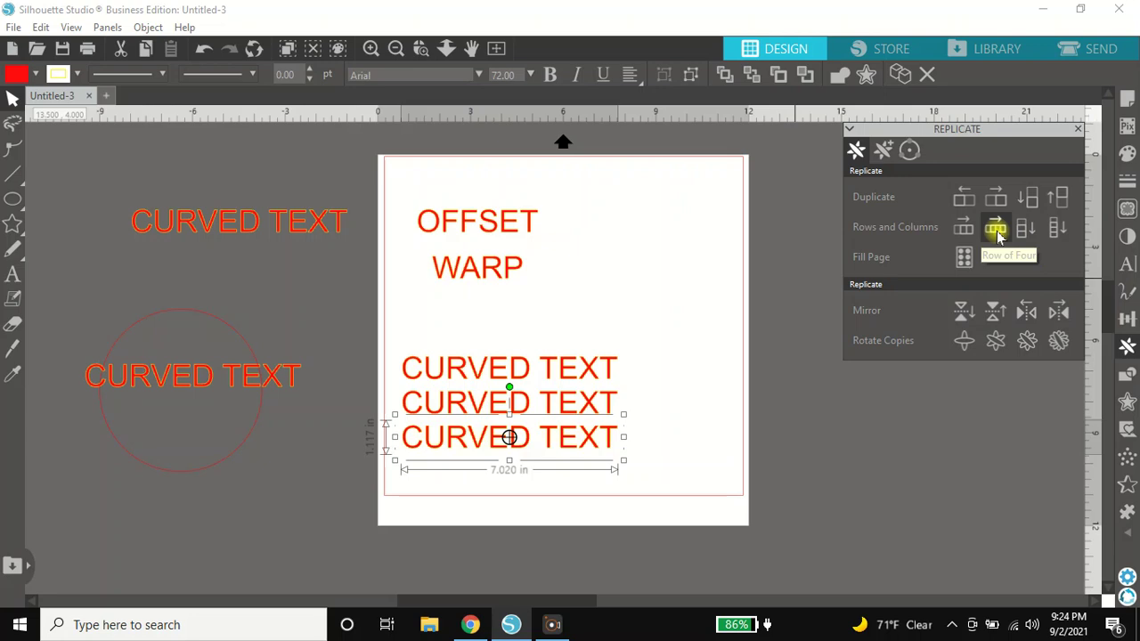
# Step: Replicate the lowest CURVED TEXT line as a row of four, then delete the extra copies beside the column
pyautogui.click(996, 232)
pyautogui.moveTo(693, 381); pyautogui.dragTo(917, 501)
pyautogui.press('Delete')
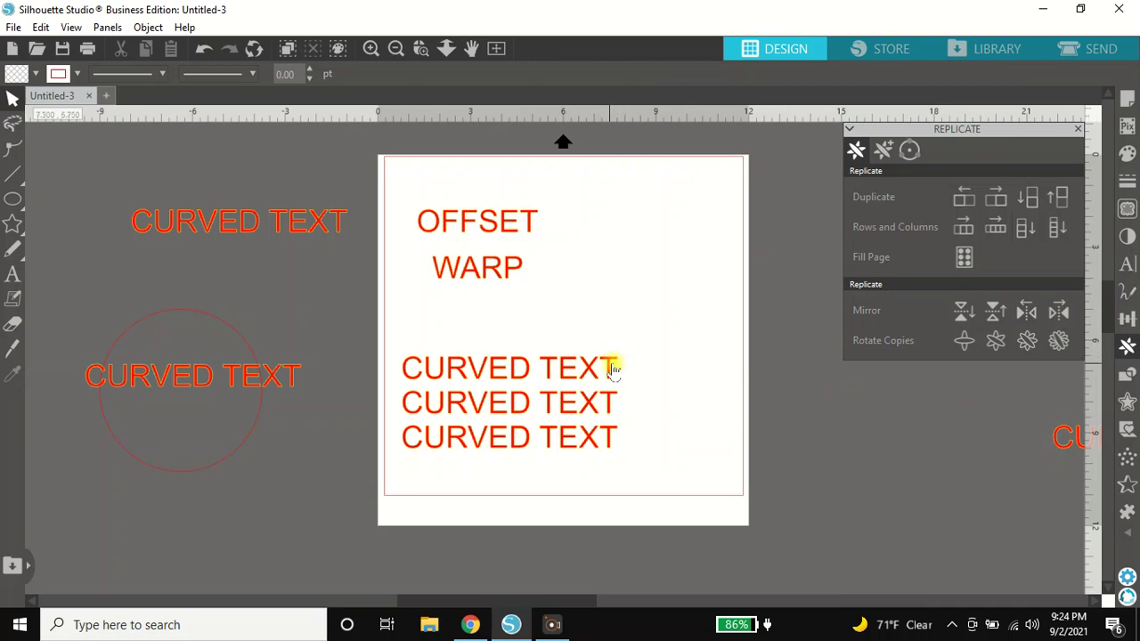
pyautogui.click(1079, 131)
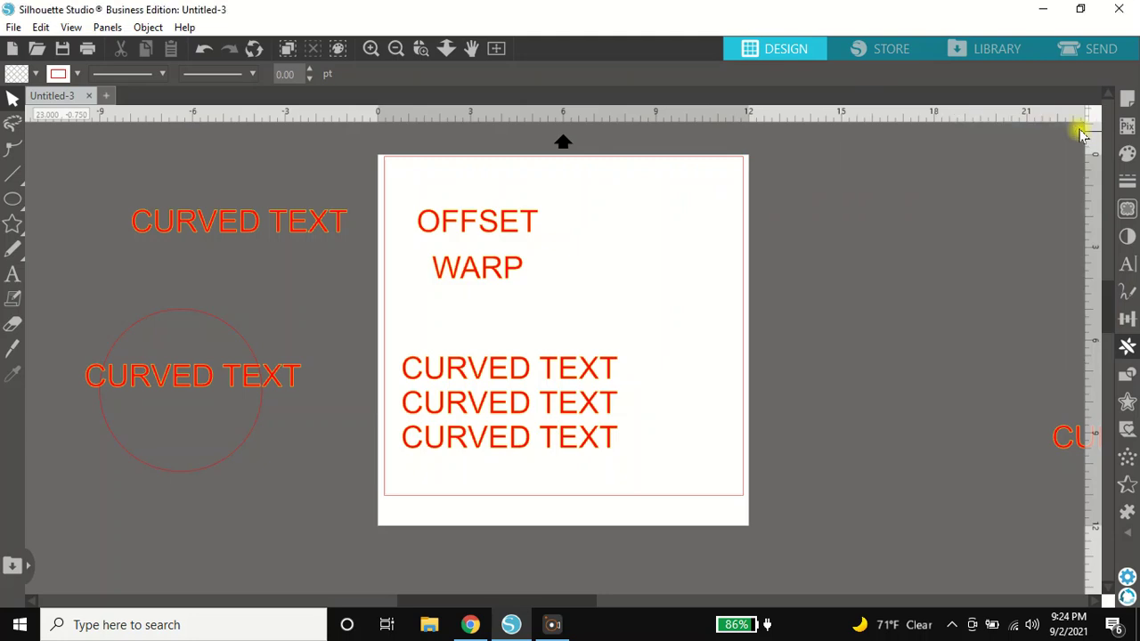
# Step: Attach the CURVED TEXT copy lying over the circle to the circle's path so it arches along the upper edge
pyautogui.click(299, 374)
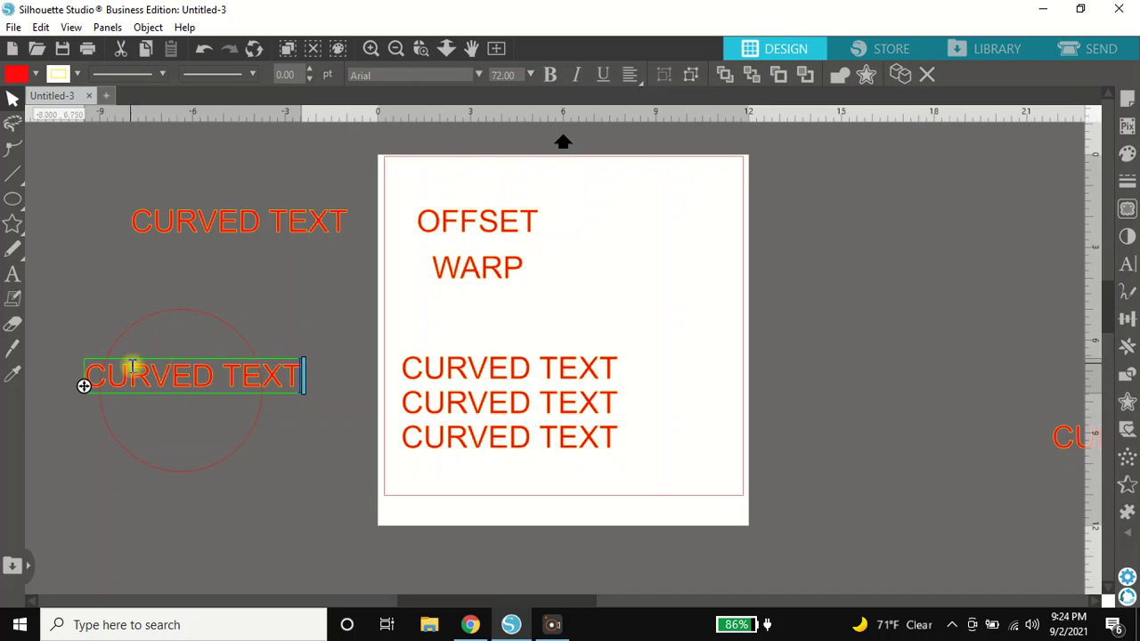
pyautogui.moveTo(83, 387); pyautogui.dragTo(102, 371)
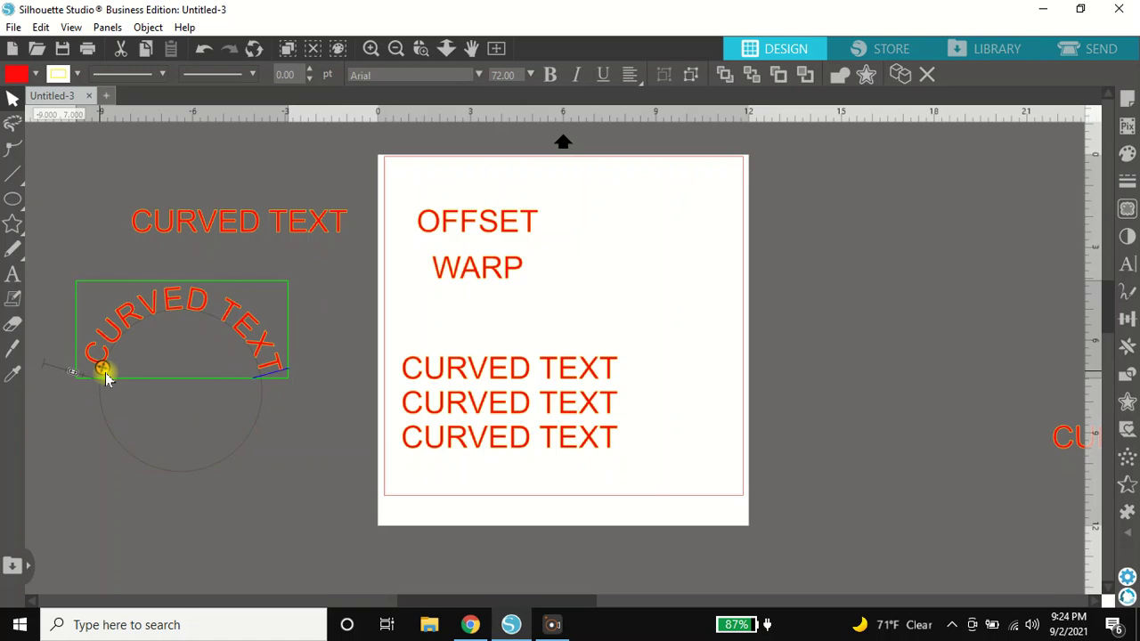
pyautogui.click(104, 432)
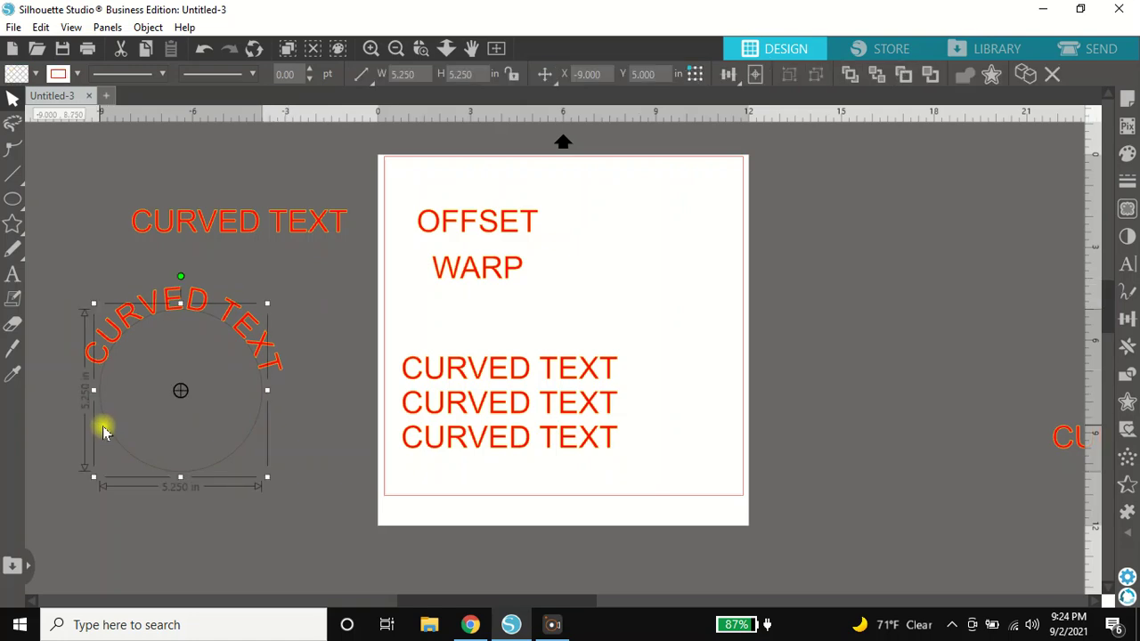
pyautogui.click(323, 512)
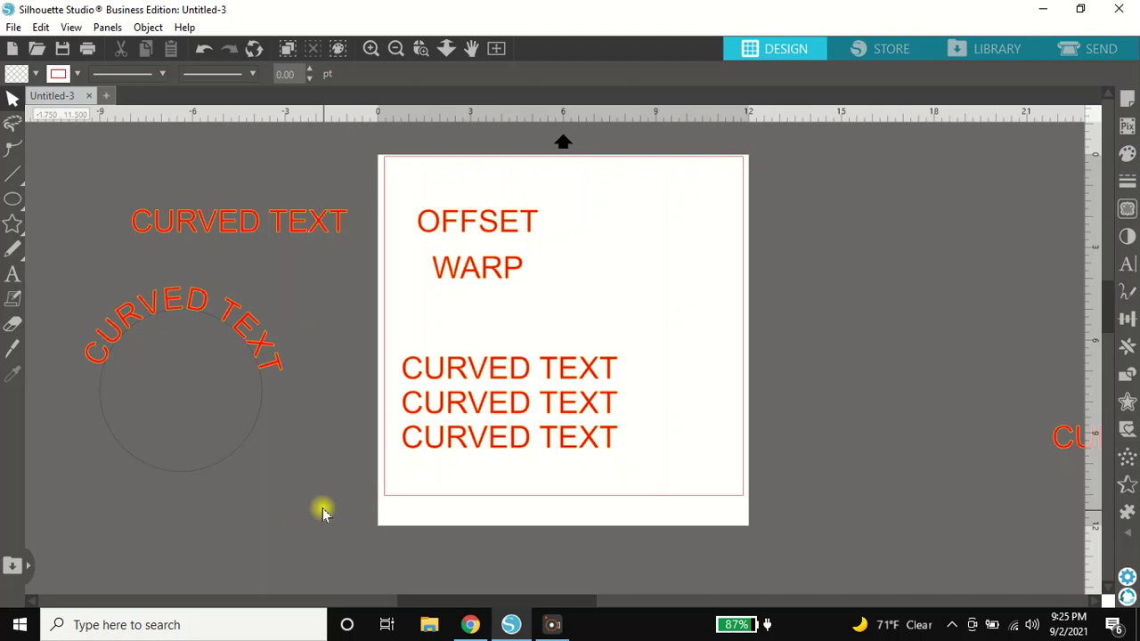
# Step: Try the Be My Glittertine and Beradon Script fonts on the arched text and set it to Academic M54
pyautogui.click(1128, 266)
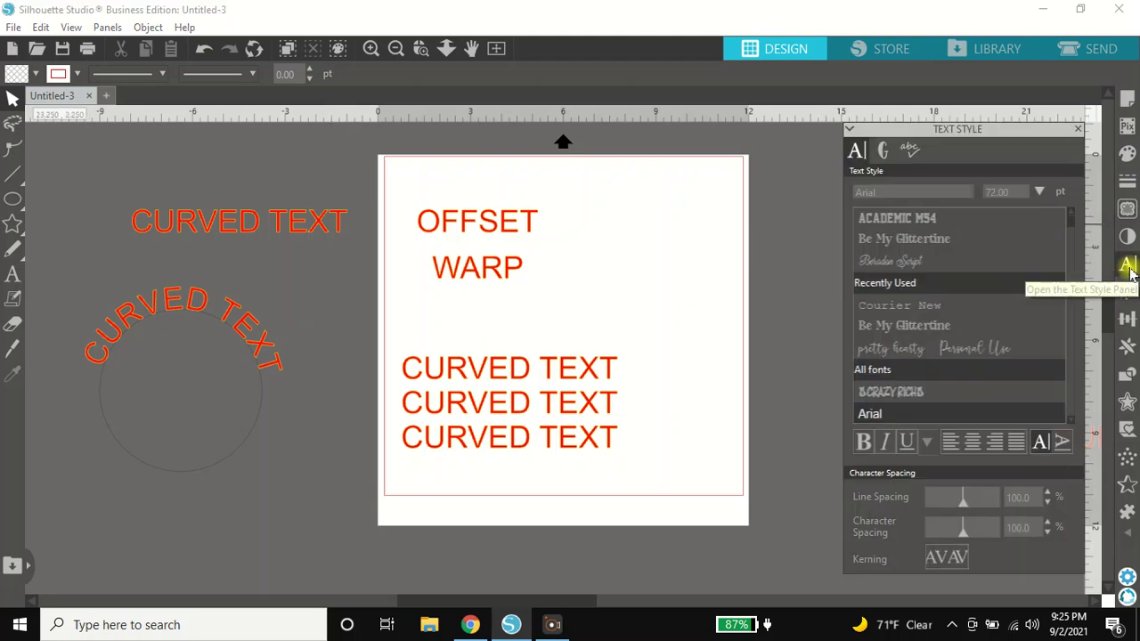
pyautogui.click(272, 364)
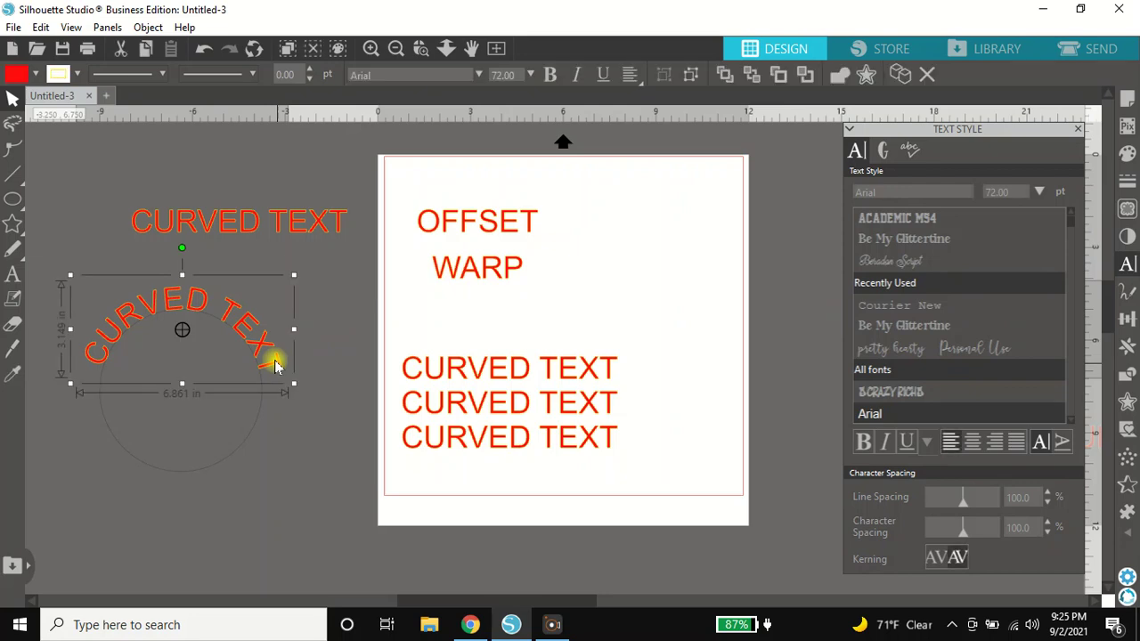
pyautogui.click(954, 241)
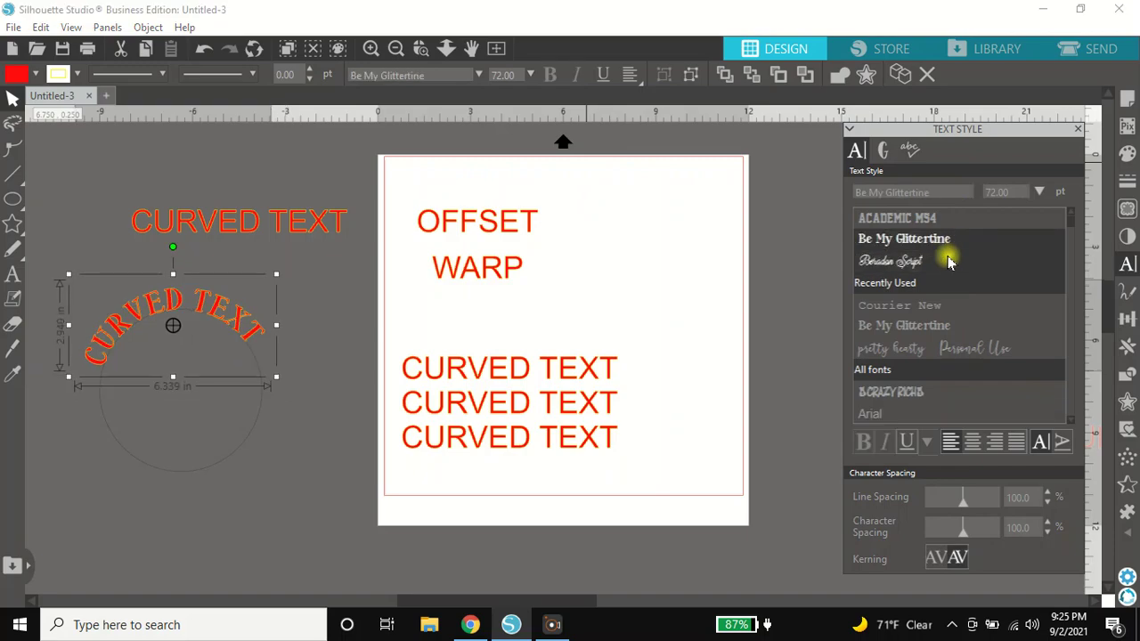
pyautogui.click(948, 260)
pyautogui.click(942, 221)
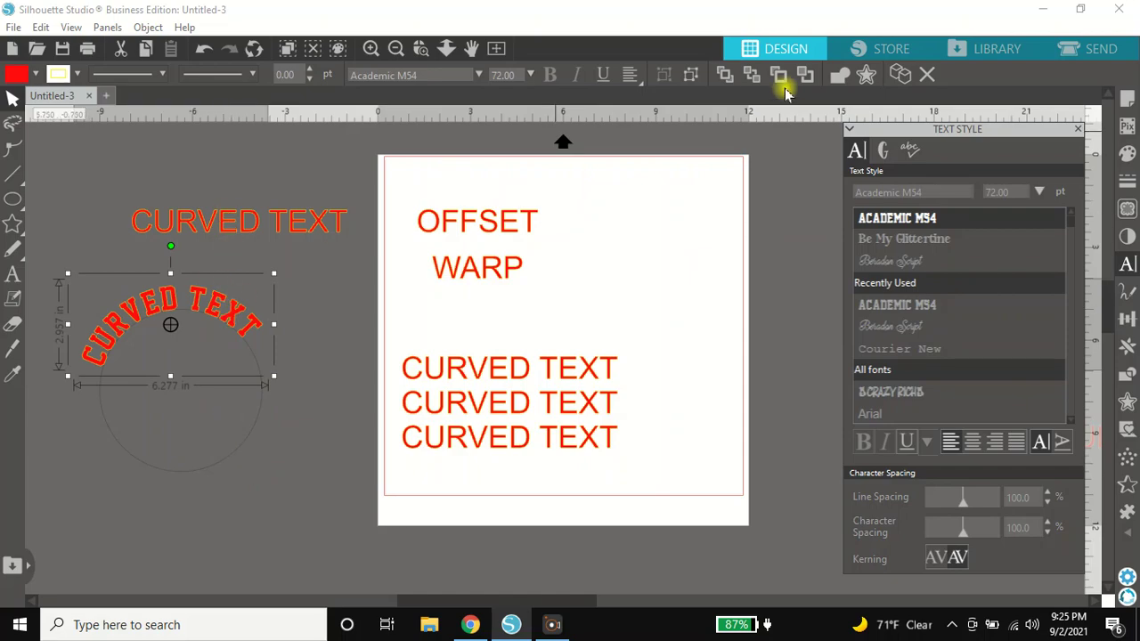
# Step: Ungroup the arched text to detach it from the circle, and group its letters again
pyautogui.rightClick(212, 313)
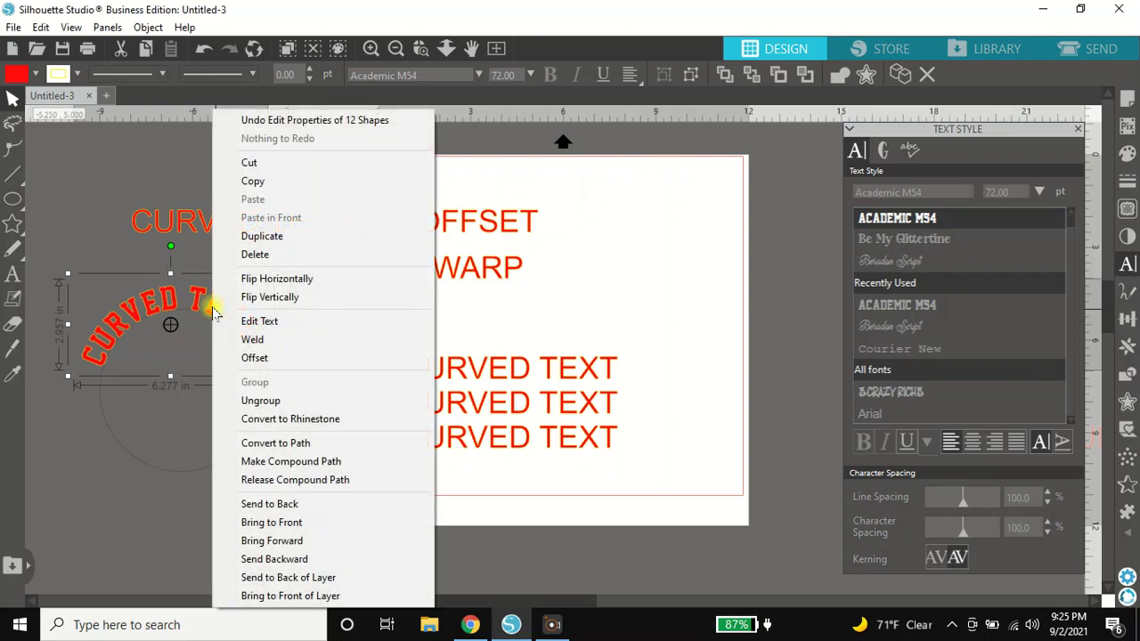
pyautogui.click(307, 401)
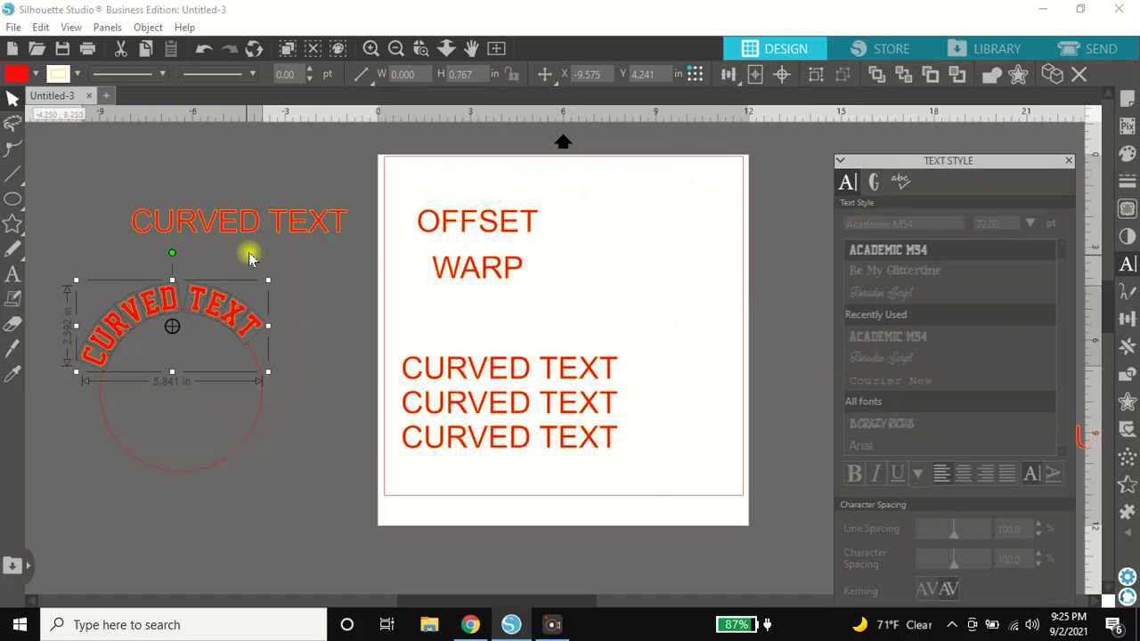
pyautogui.click(821, 80)
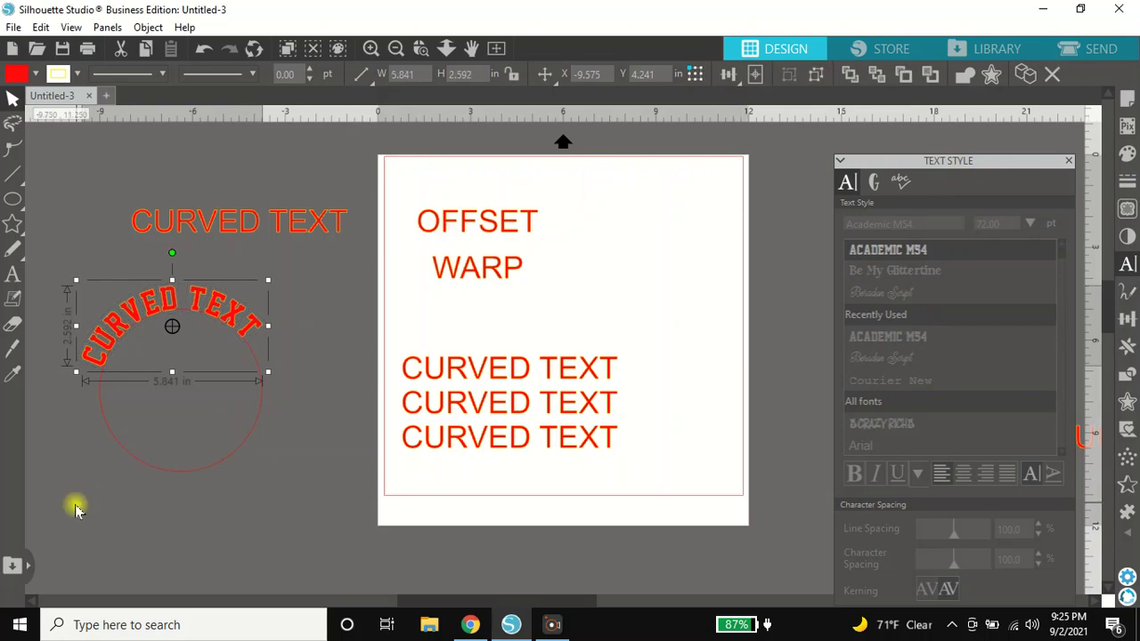
# Step: Delete the circle and rearrange the off-page texts so the arched one sits above the straight CURVED TEXT line
pyautogui.click(177, 472)
pyautogui.press('Delete')
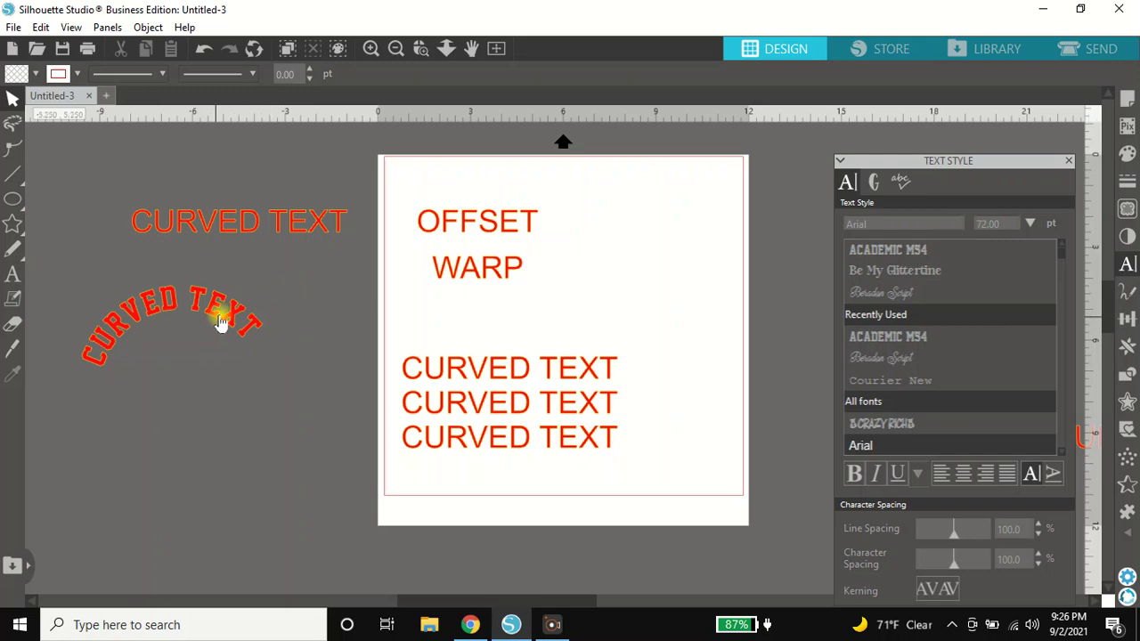
pyautogui.moveTo(218, 312); pyautogui.dragTo(276, 282)
pyautogui.click(201, 259)
# Step: Draw a tall rounded rectangle about 1.25 by 5.75 in below the off-page texts and select the straight CURVED TEXT line
pyautogui.moveTo(7, 203)
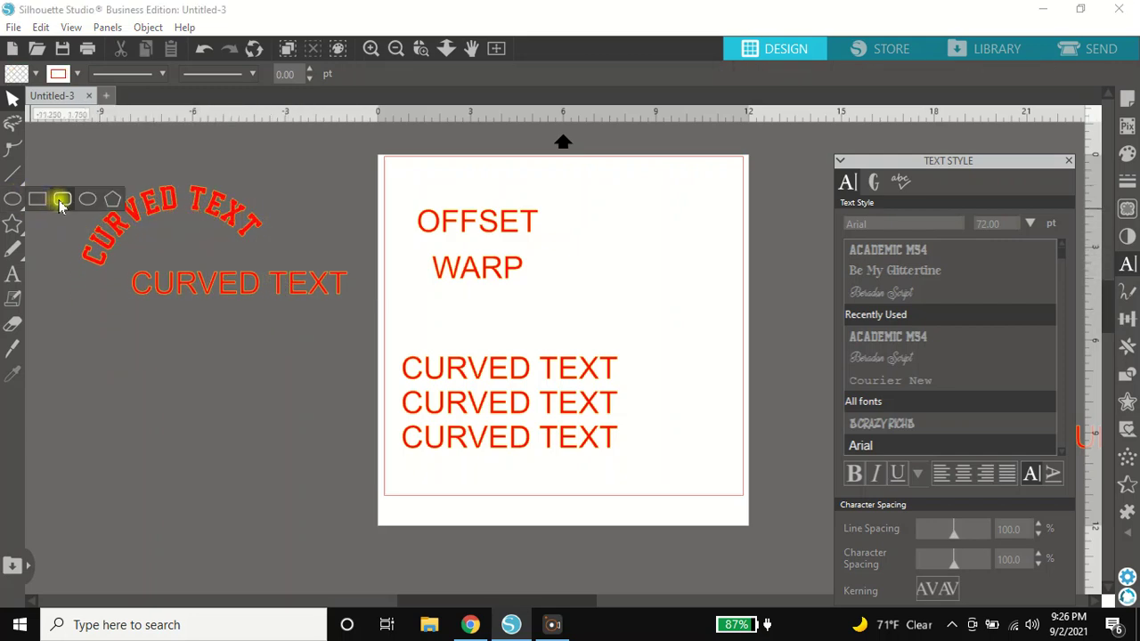
pyautogui.click(60, 204)
pyautogui.moveTo(107, 327); pyautogui.dragTo(145, 500)
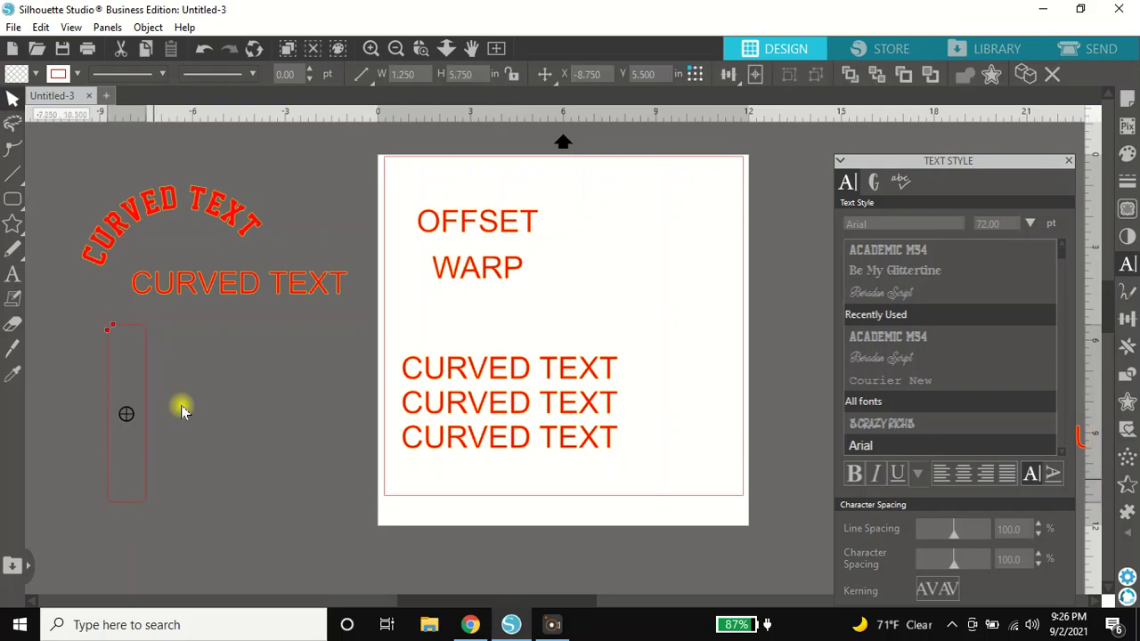
pyautogui.click(238, 300)
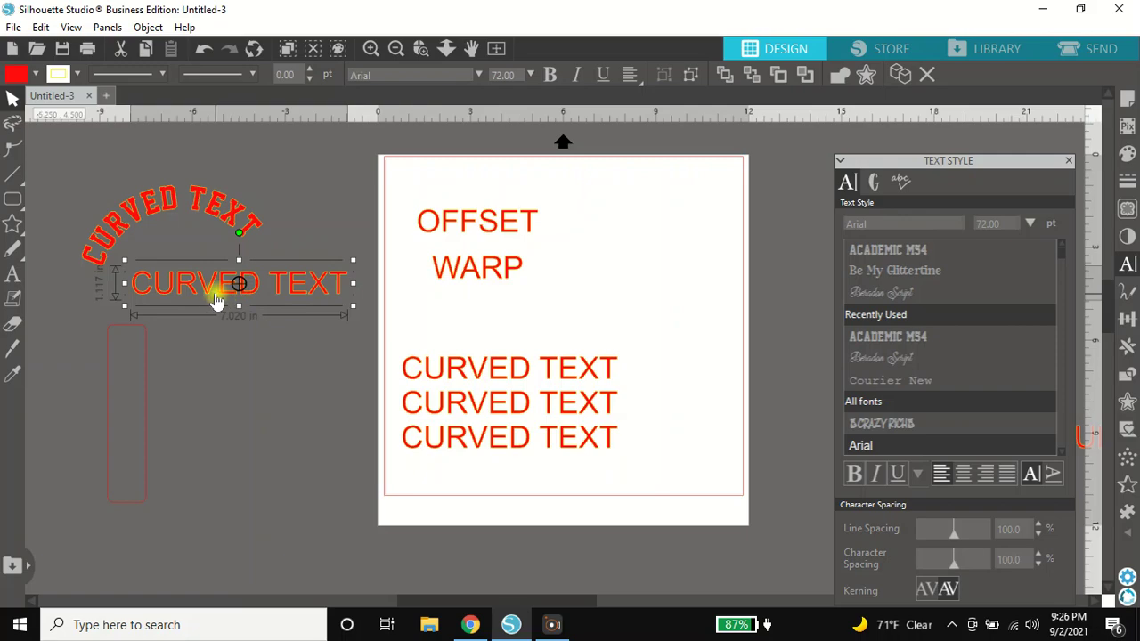
# Step: Set the straight off-page CURVED TEXT line in the $CRAZY RICH$ font and enlarge it to about 6.14 in wide
pyautogui.doubleClick(216, 300)
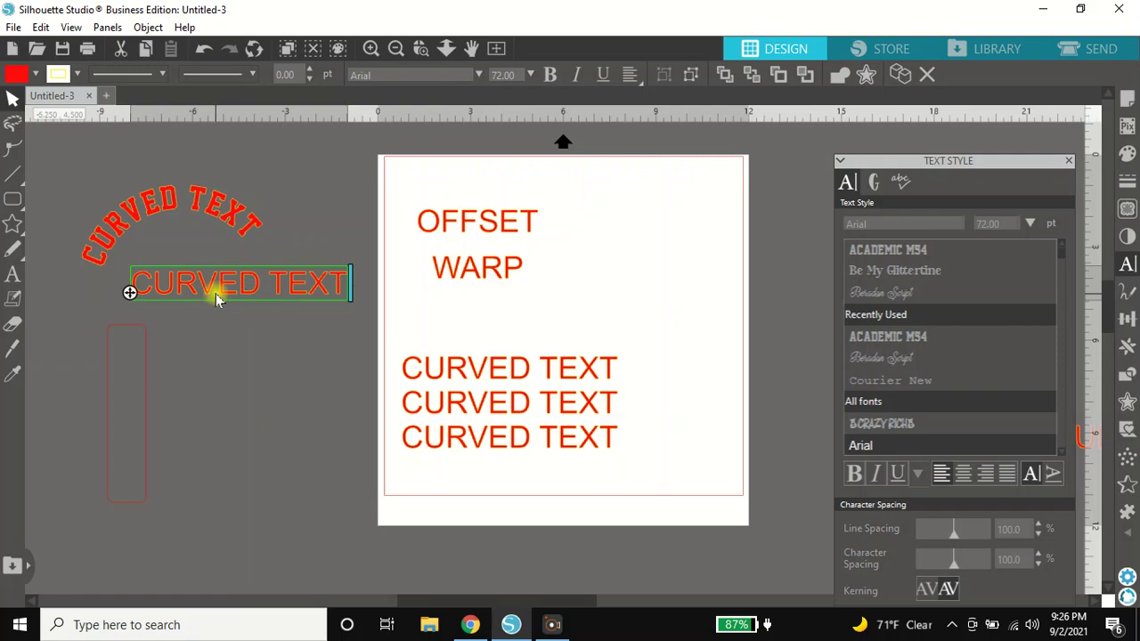
pyautogui.click(212, 298)
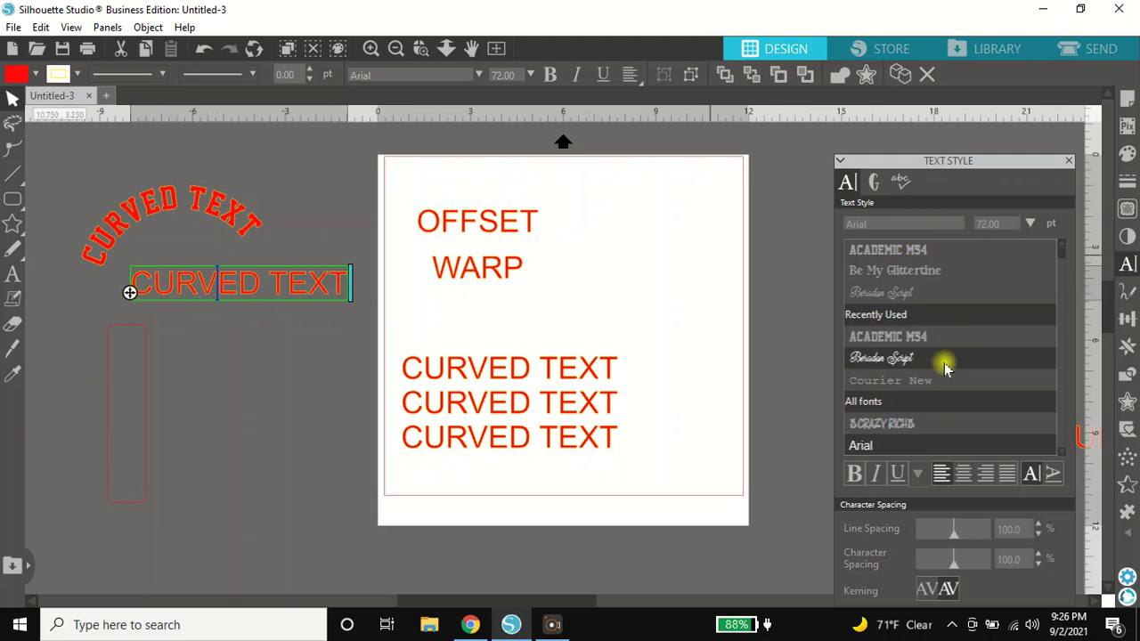
pyautogui.click(954, 423)
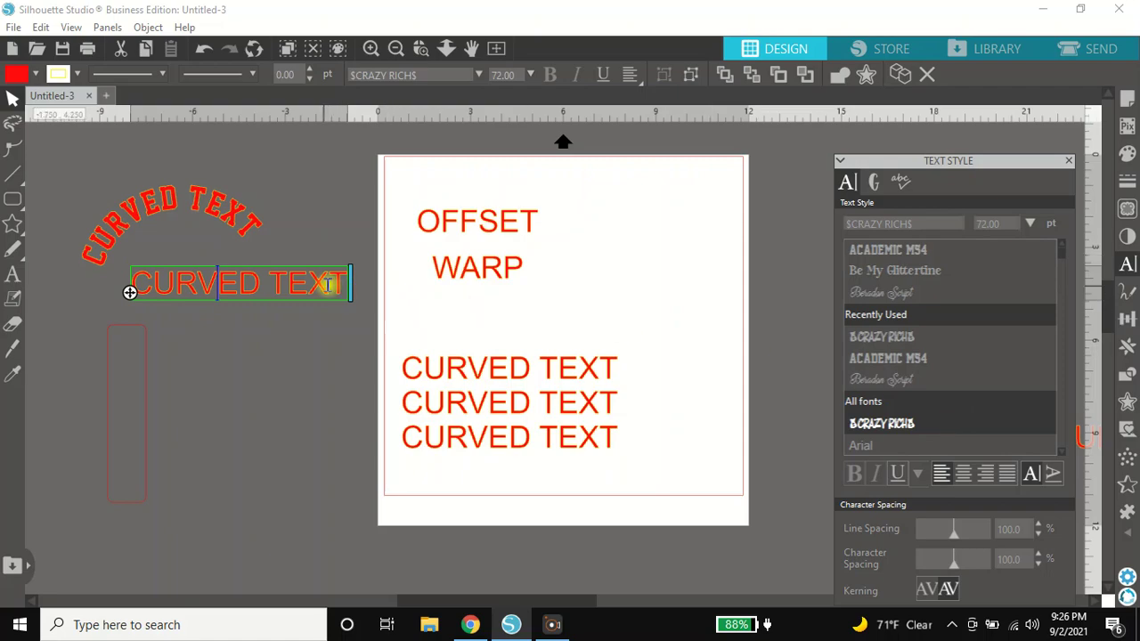
pyautogui.click(298, 339)
pyautogui.click(319, 294)
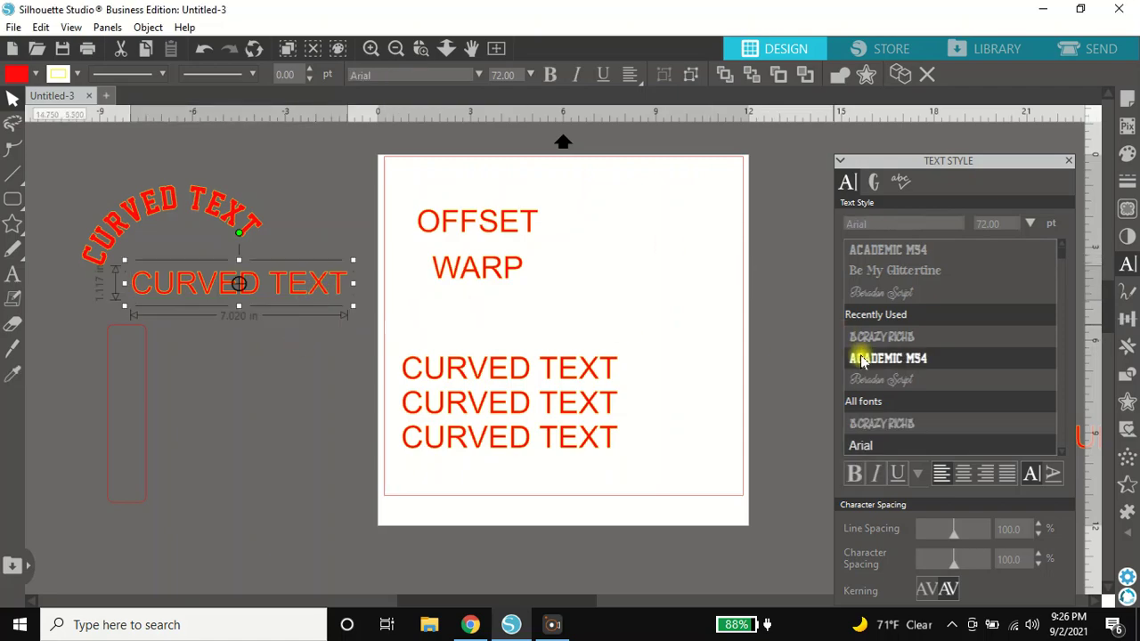
pyautogui.click(888, 425)
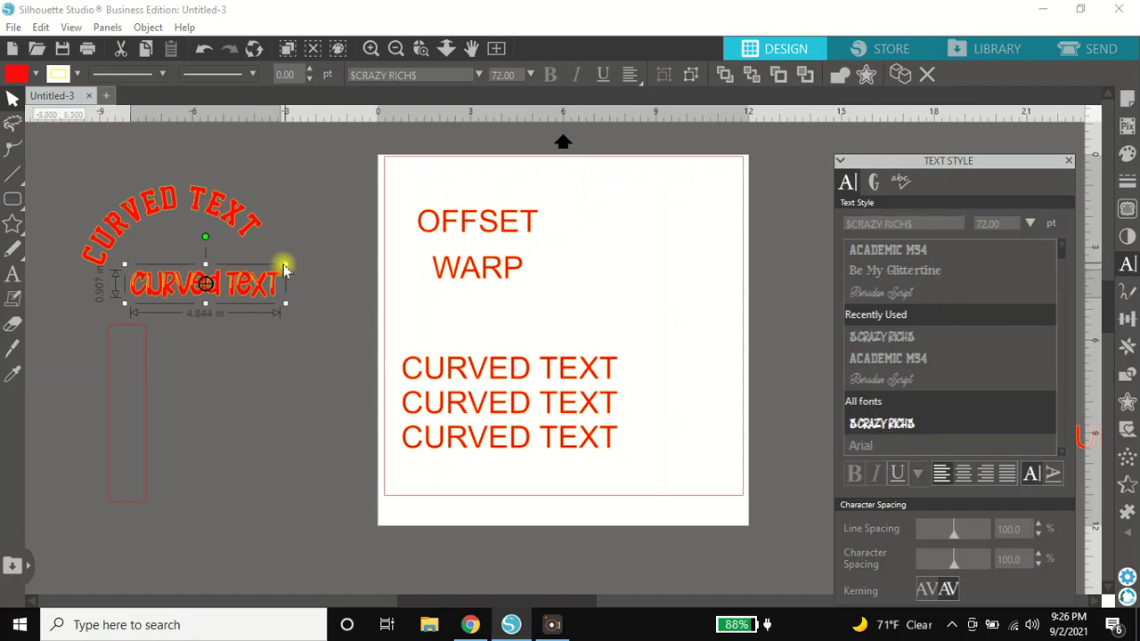
pyautogui.moveTo(285, 264); pyautogui.dragTo(326, 258)
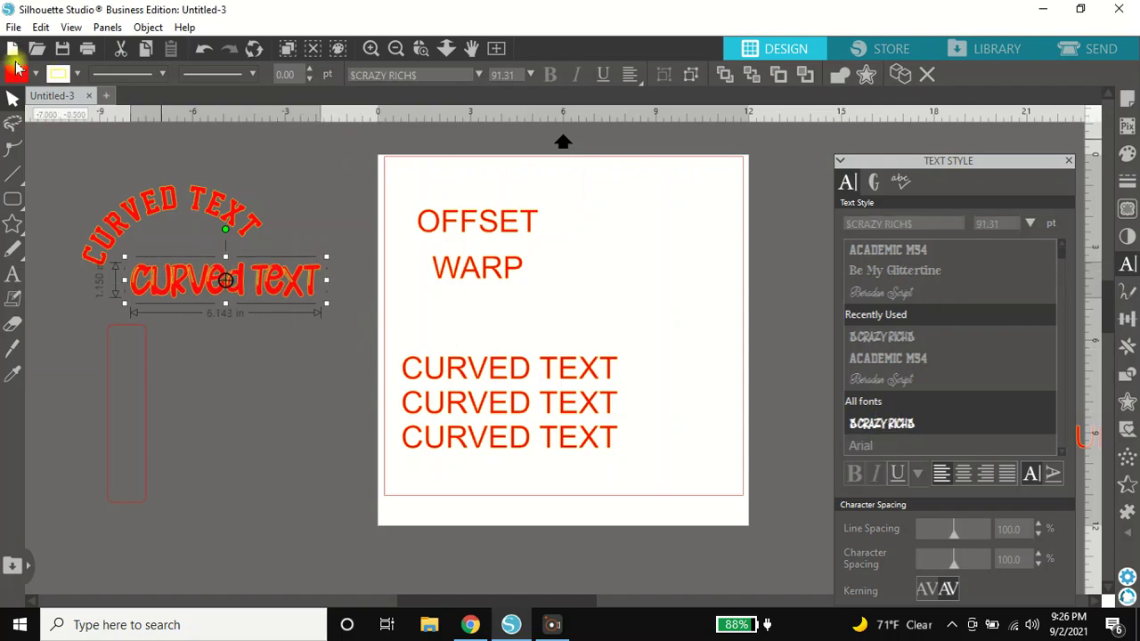
# Step: Change the enlarged text's line color to red and move the text away from the arched text, toward the page
pyautogui.click(78, 75)
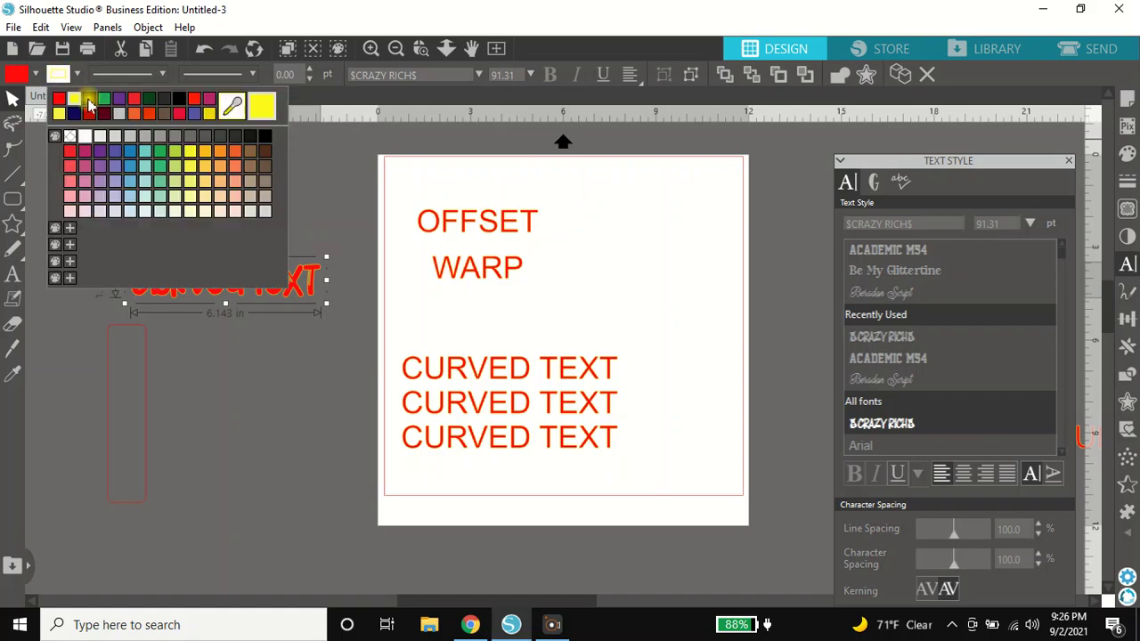
pyautogui.click(89, 115)
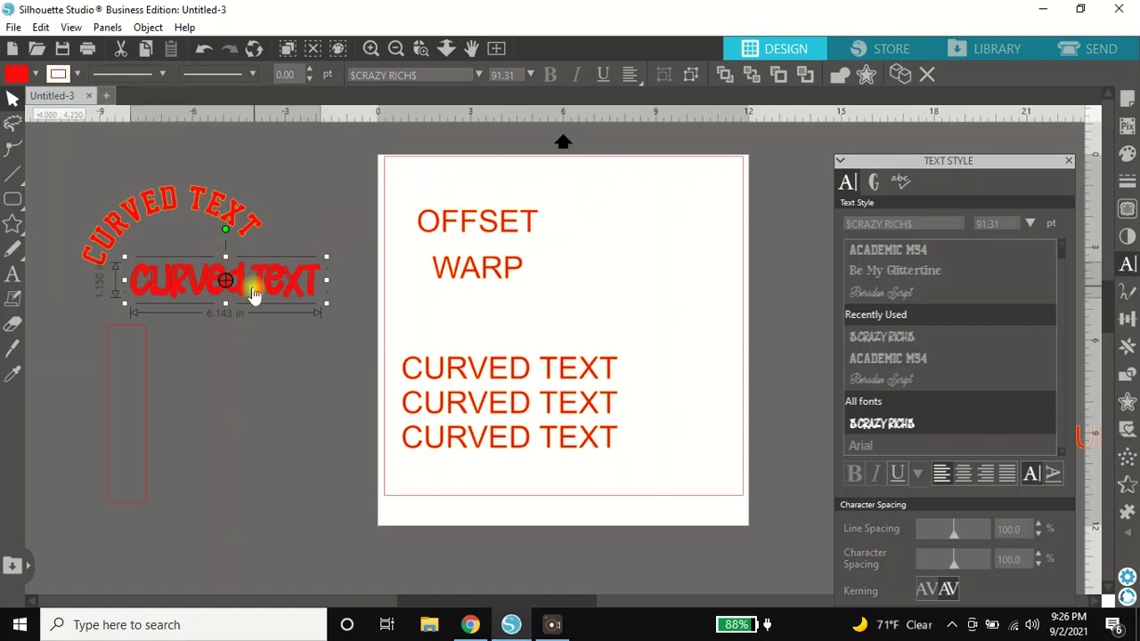
pyautogui.click(294, 331)
pyautogui.click(303, 300)
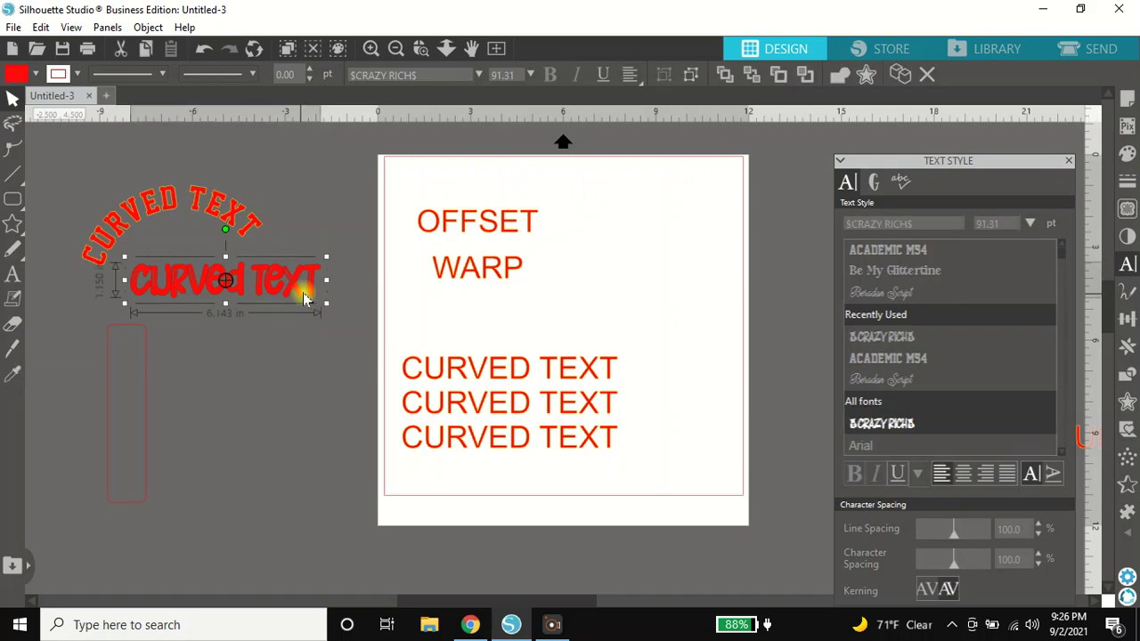
pyautogui.click(303, 301)
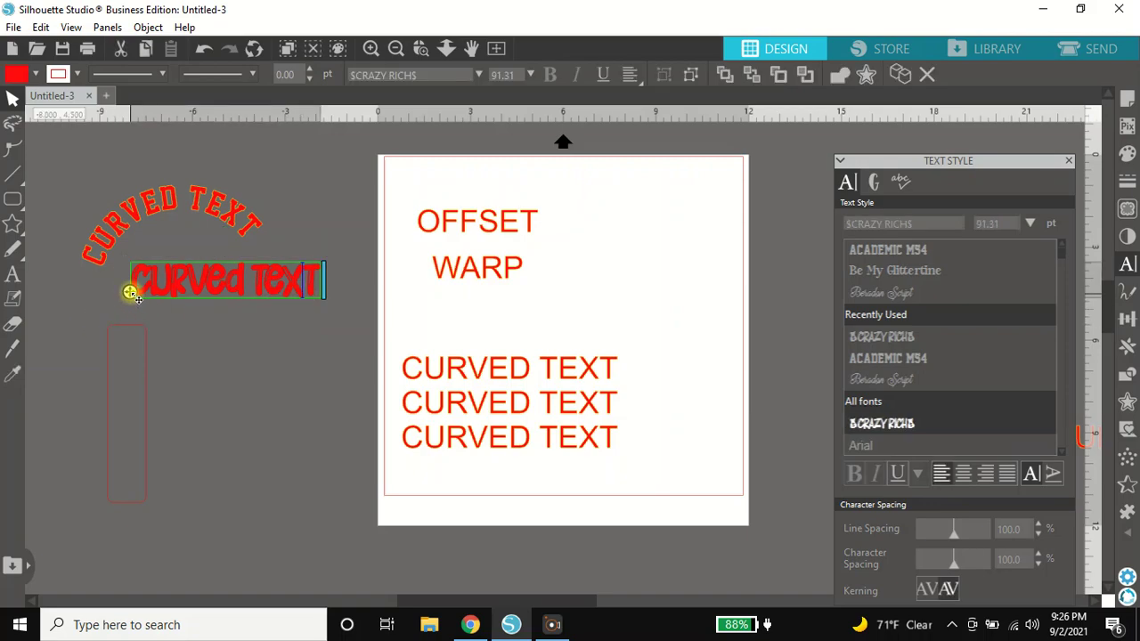
pyautogui.moveTo(130, 292); pyautogui.dragTo(187, 330)
# Step: Enlarge the tall rounded rectangle to about 1.81 by 8.31 in and move it up, just below the arched text
pyautogui.click(138, 503)
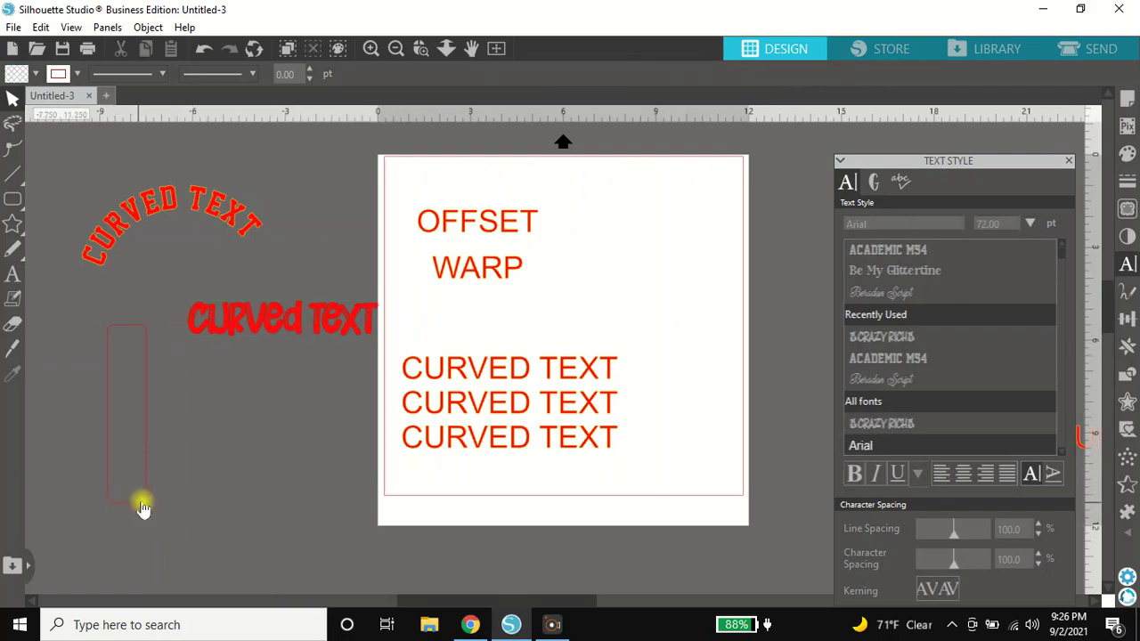
pyautogui.moveTo(144, 505); pyautogui.dragTo(152, 517)
pyautogui.rightClick(162, 526)
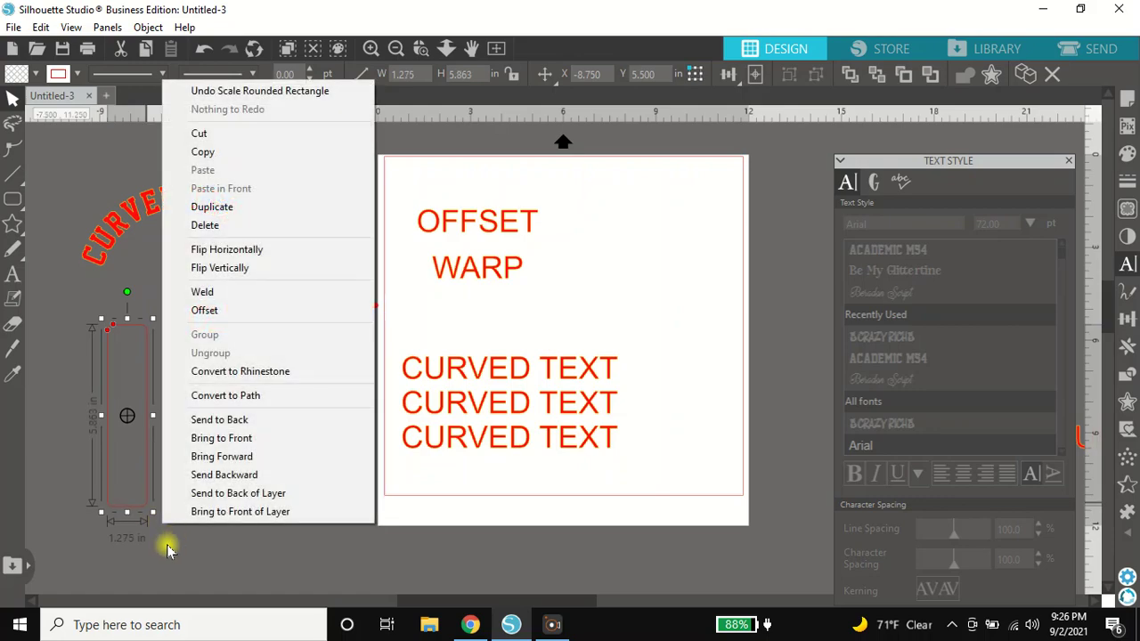
pyautogui.click(152, 557)
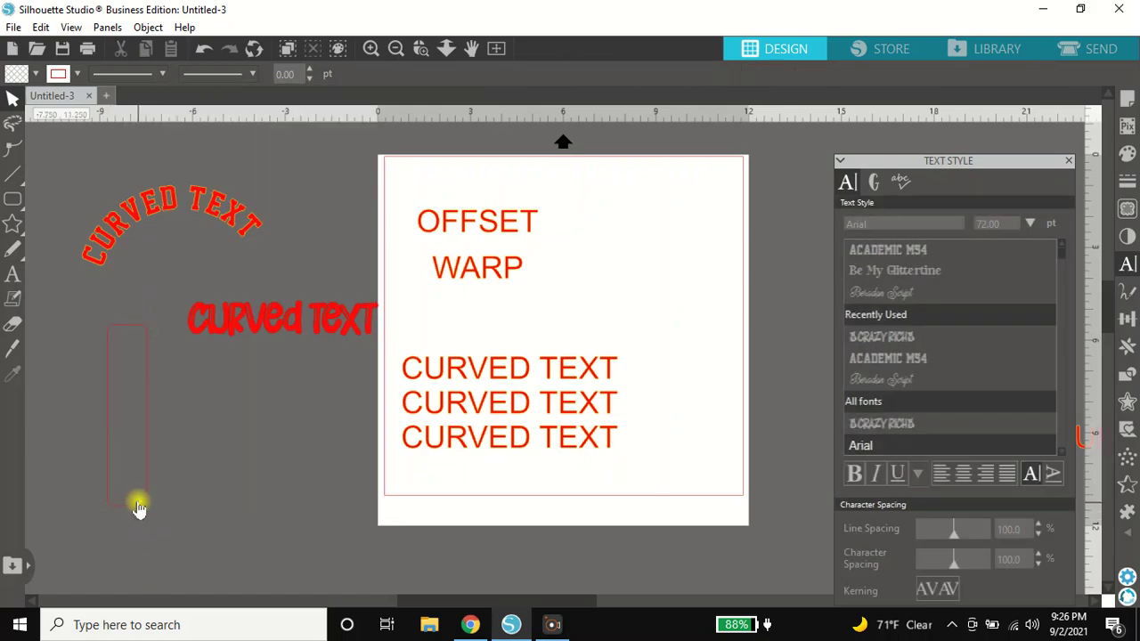
pyautogui.click(153, 517)
pyautogui.moveTo(152, 515); pyautogui.dragTo(206, 580)
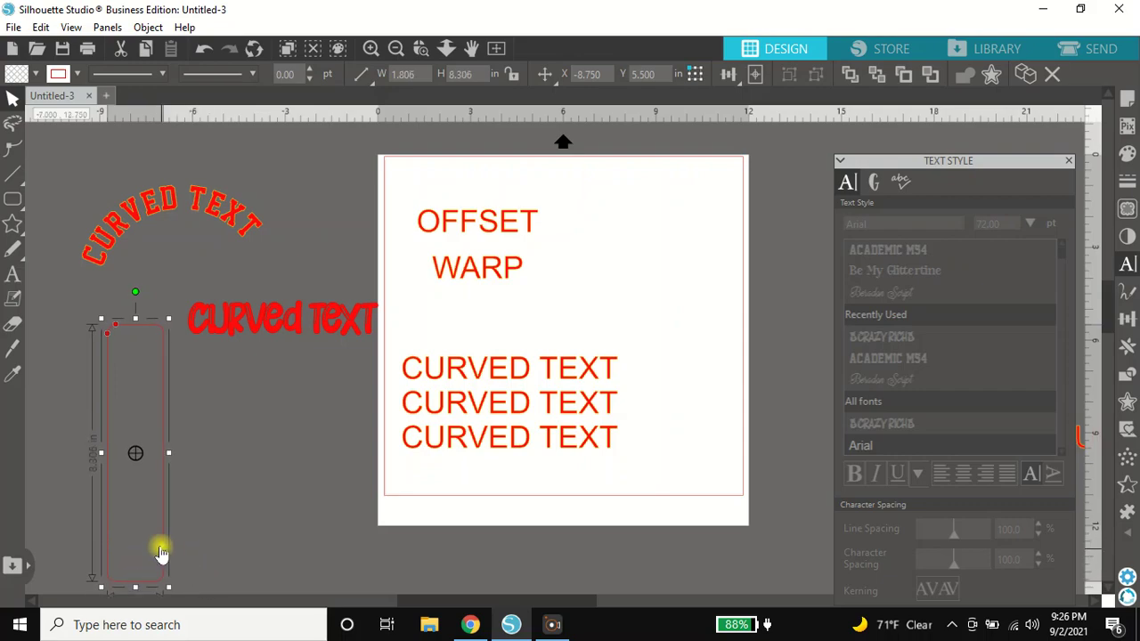
pyautogui.moveTo(157, 547); pyautogui.dragTo(158, 517)
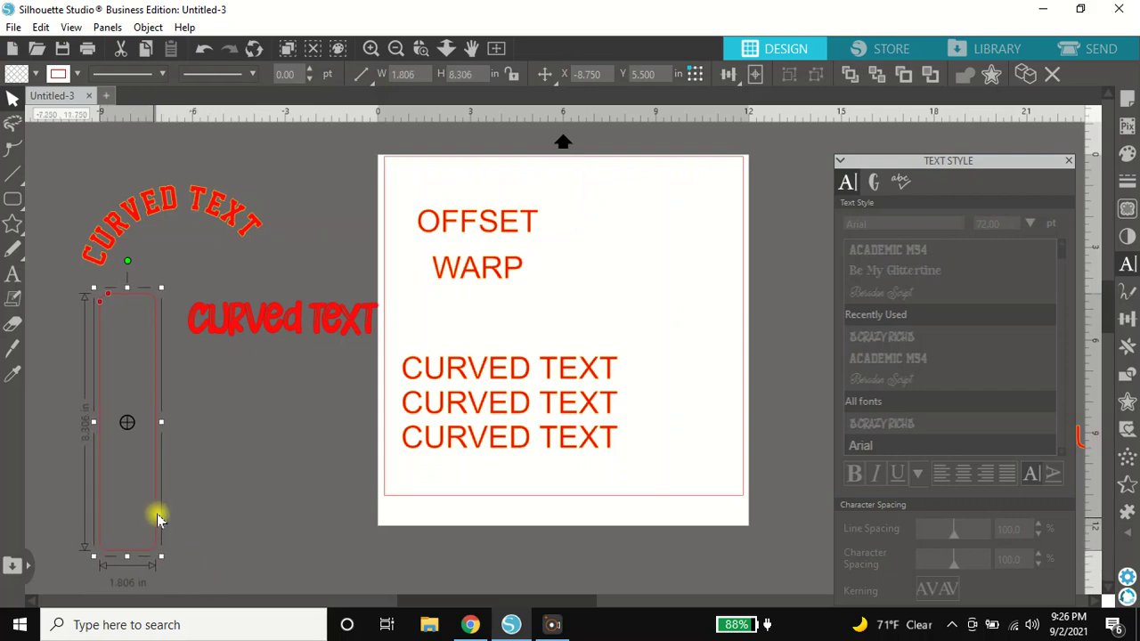
# Step: Attach the $CRAZY RICH$ text to the long right side of the rounded rectangle and slide it up along that edge
pyautogui.click(229, 330)
pyautogui.click(187, 328)
pyautogui.moveTo(187, 330); pyautogui.dragTo(152, 333)
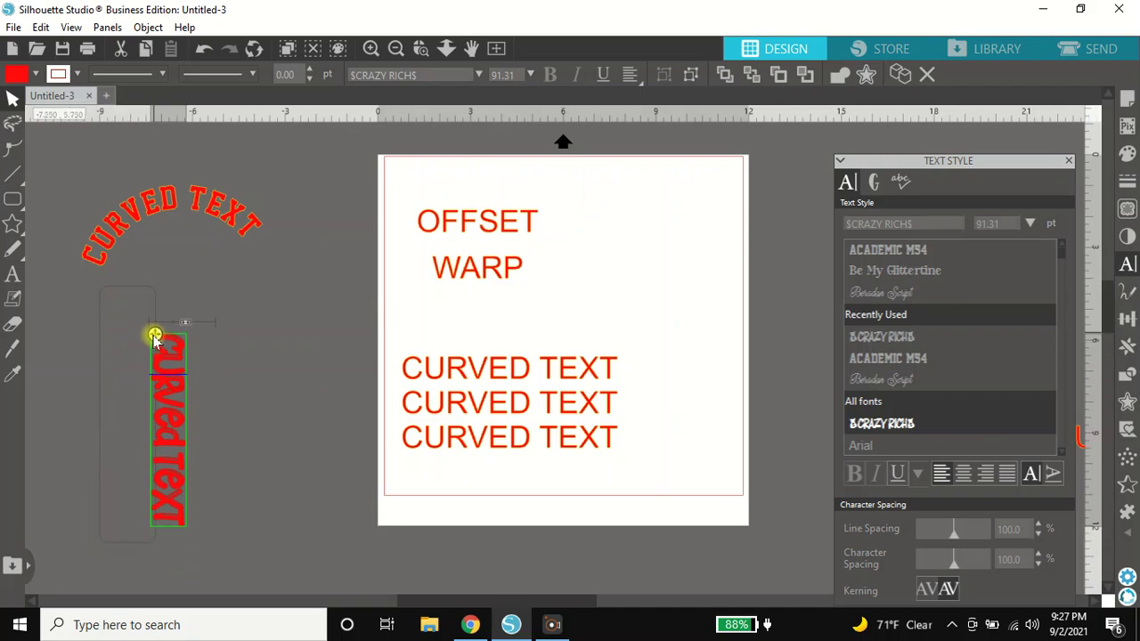
pyautogui.click(156, 336)
pyautogui.moveTo(156, 336)
pyautogui.mouseDown()
pyautogui.moveTo(151, 309)
pyautogui.moveTo(127, 306)
pyautogui.moveTo(160, 318)
pyautogui.mouseUp()
pyautogui.click(229, 331)
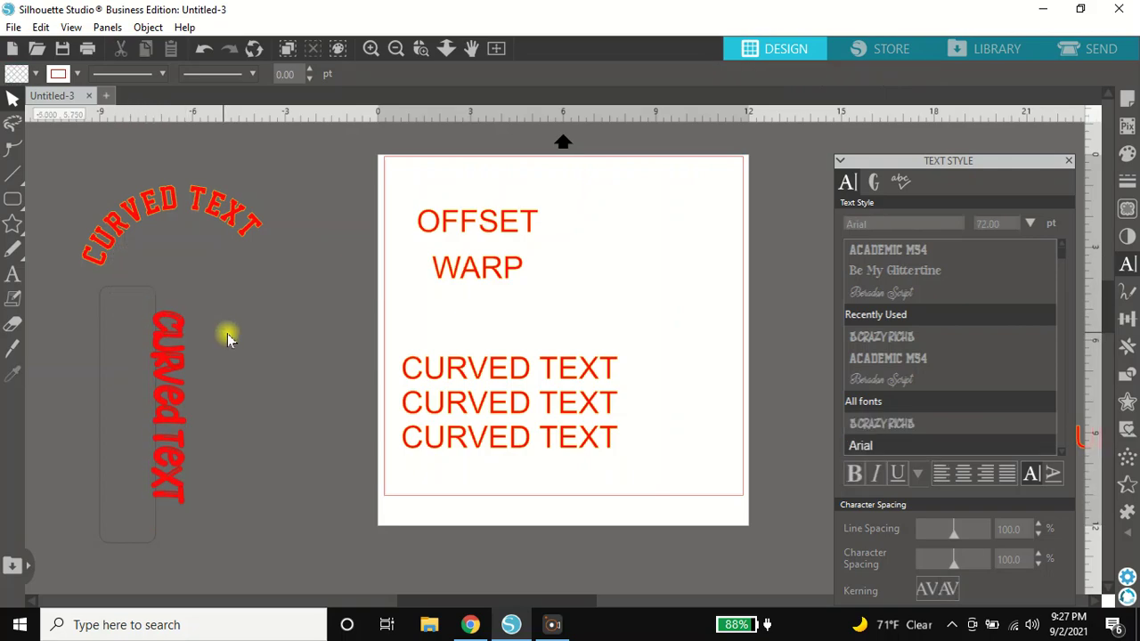
# Step: Ungroup the vertical text to detach it from the rounded rectangle, and group its letters again
pyautogui.click(184, 437)
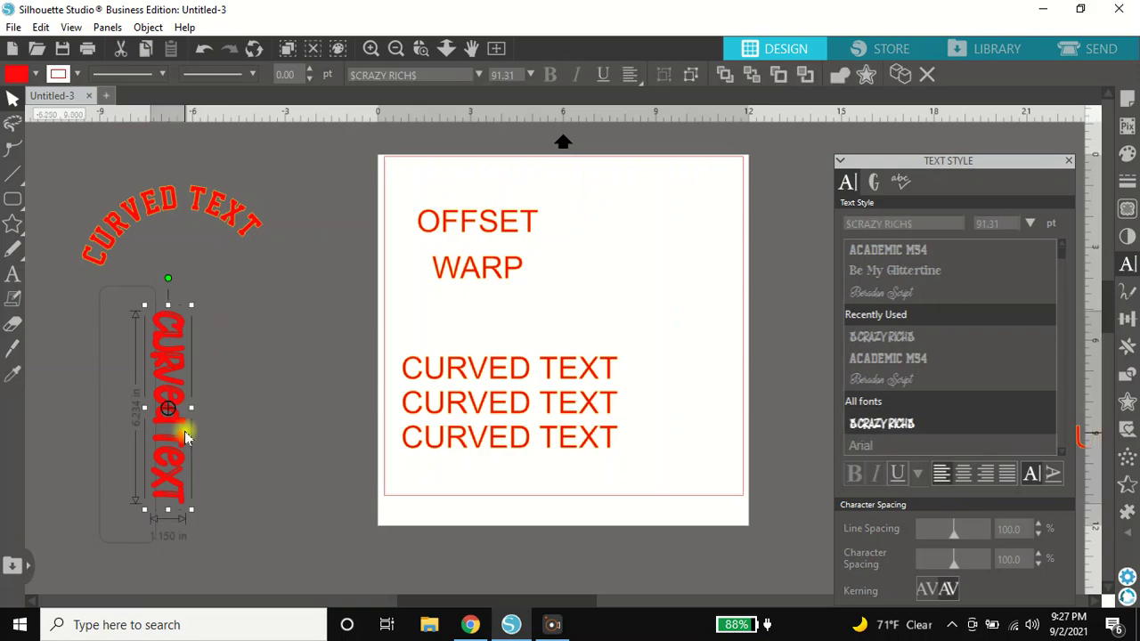
pyautogui.rightClick(184, 437)
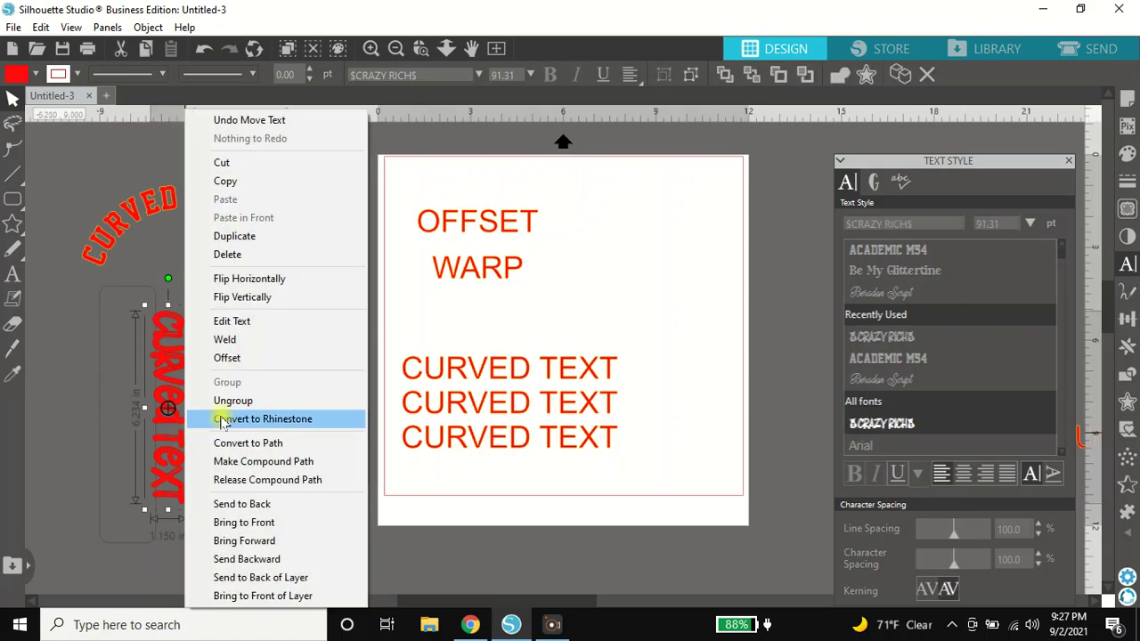
pyautogui.click(232, 402)
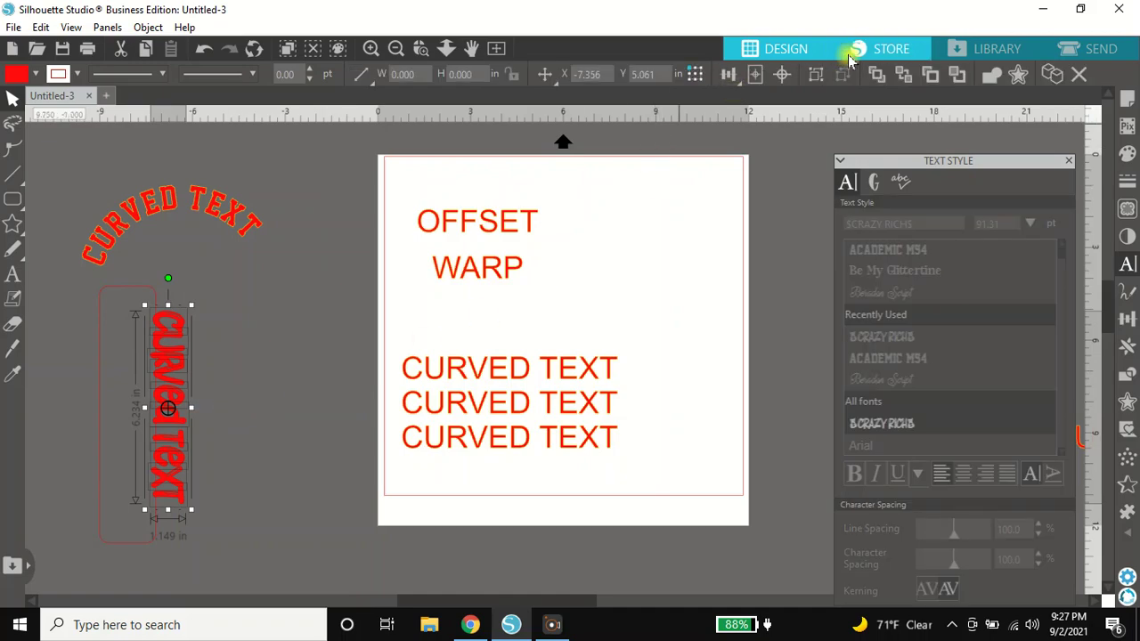
pyautogui.click(815, 75)
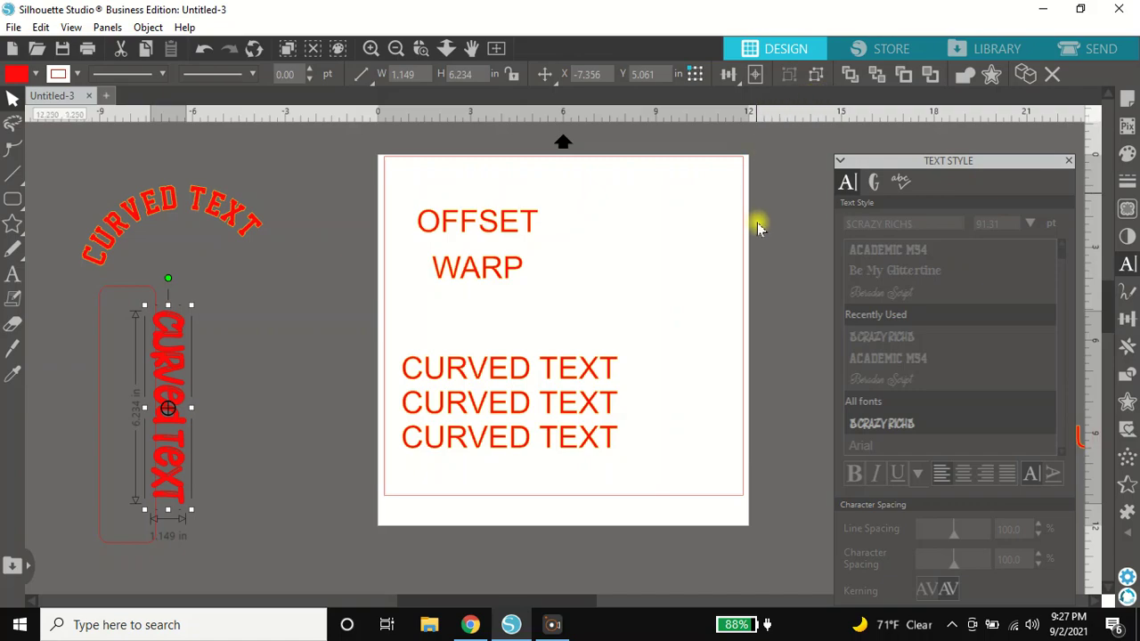
# Step: Delete the rounded rectangle and move the vertical text up beneath the arched text
pyautogui.click(116, 543)
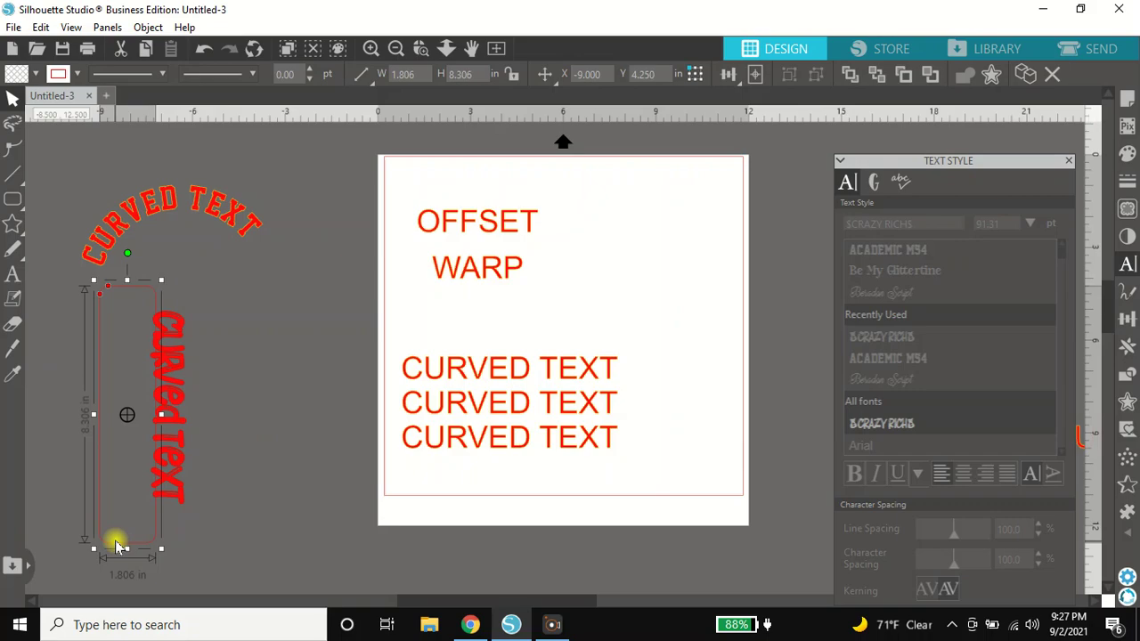
pyautogui.press('Delete')
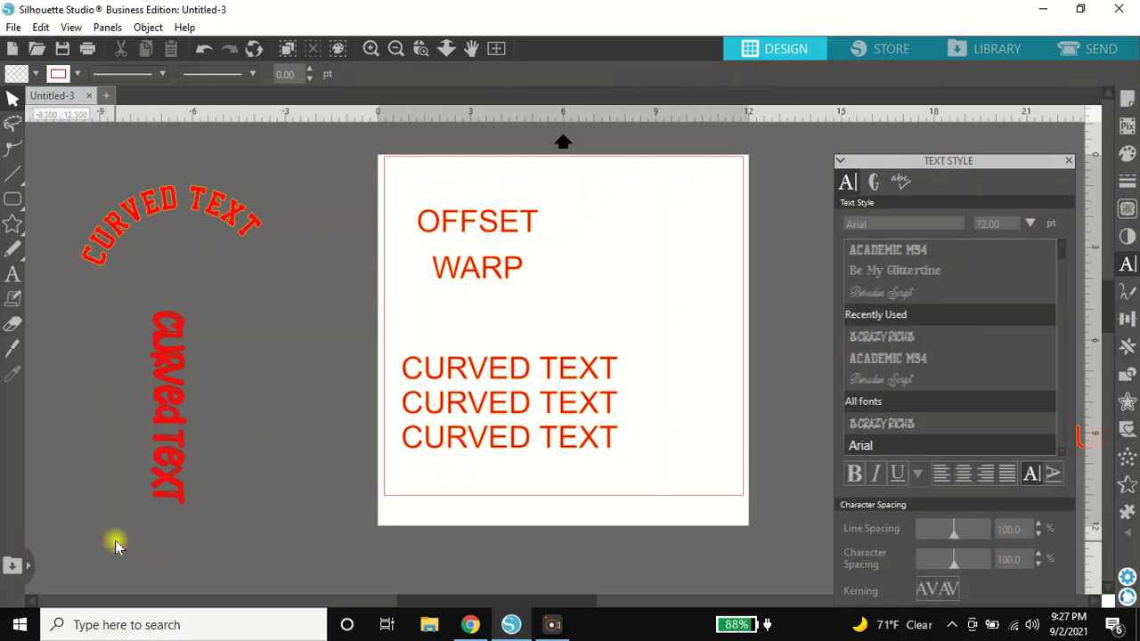
pyautogui.moveTo(165, 483); pyautogui.dragTo(193, 408)
pyautogui.press('Escape')
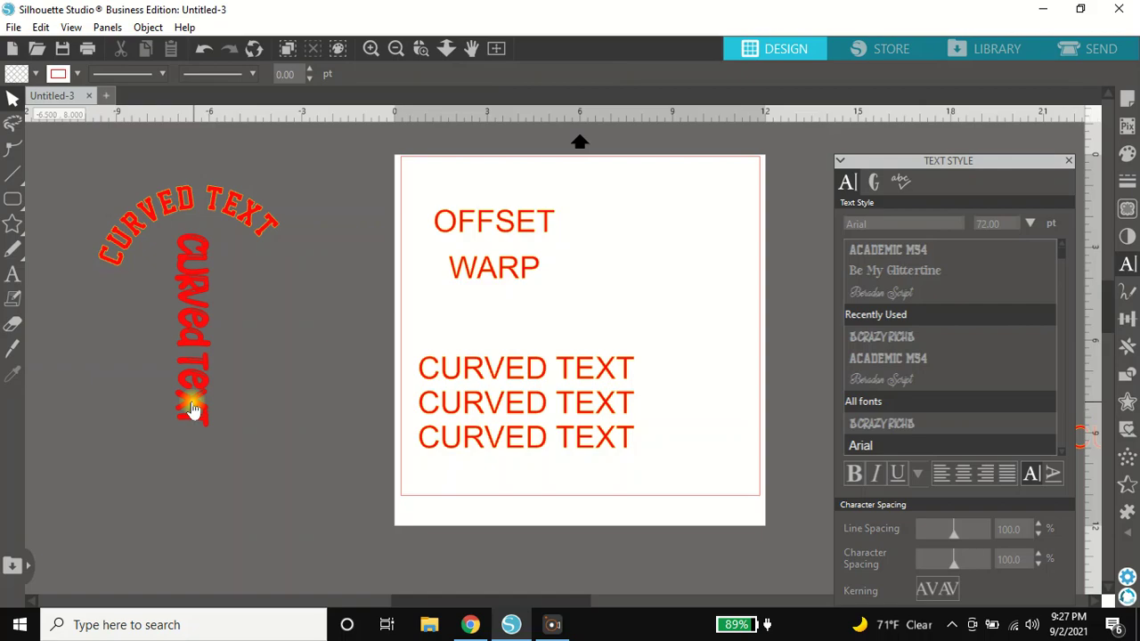
# Step: Draw a seven-pointed star about 6.62 by 6.53 in below the off-page texts
pyautogui.moveTo(9, 223)
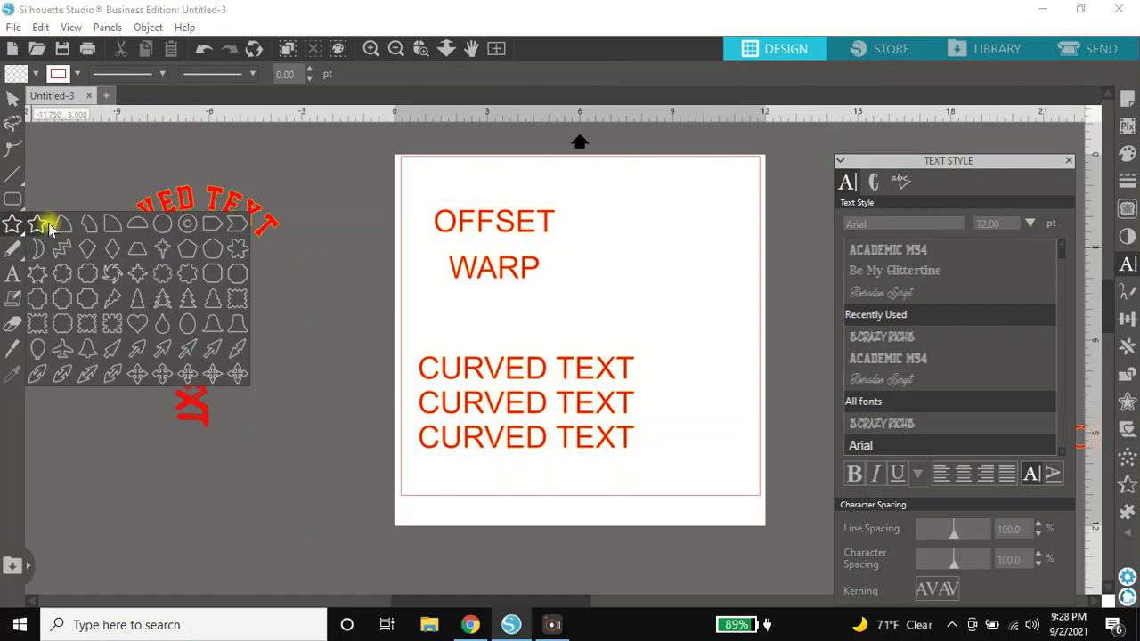
pyautogui.click(48, 228)
pyautogui.moveTo(224, 437); pyautogui.dragTo(312, 505)
pyautogui.rightClick(339, 513)
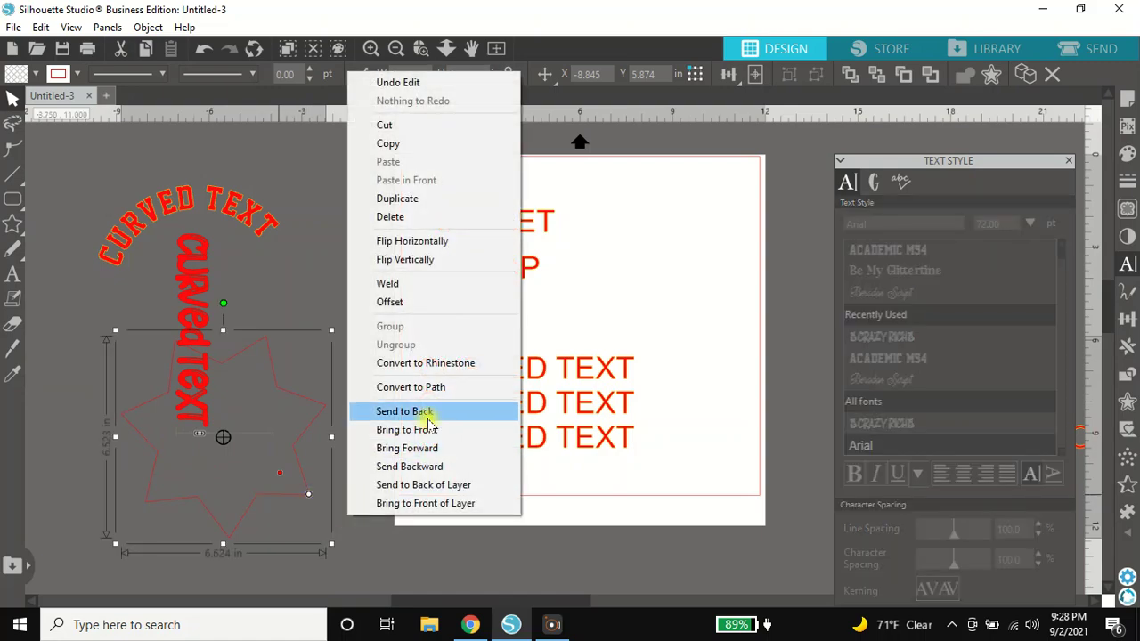
pyautogui.click(662, 415)
# Step: Delete the lower two of the three CURVED TEXT lines on the page
pyautogui.moveTo(628, 405); pyautogui.dragTo(618, 420)
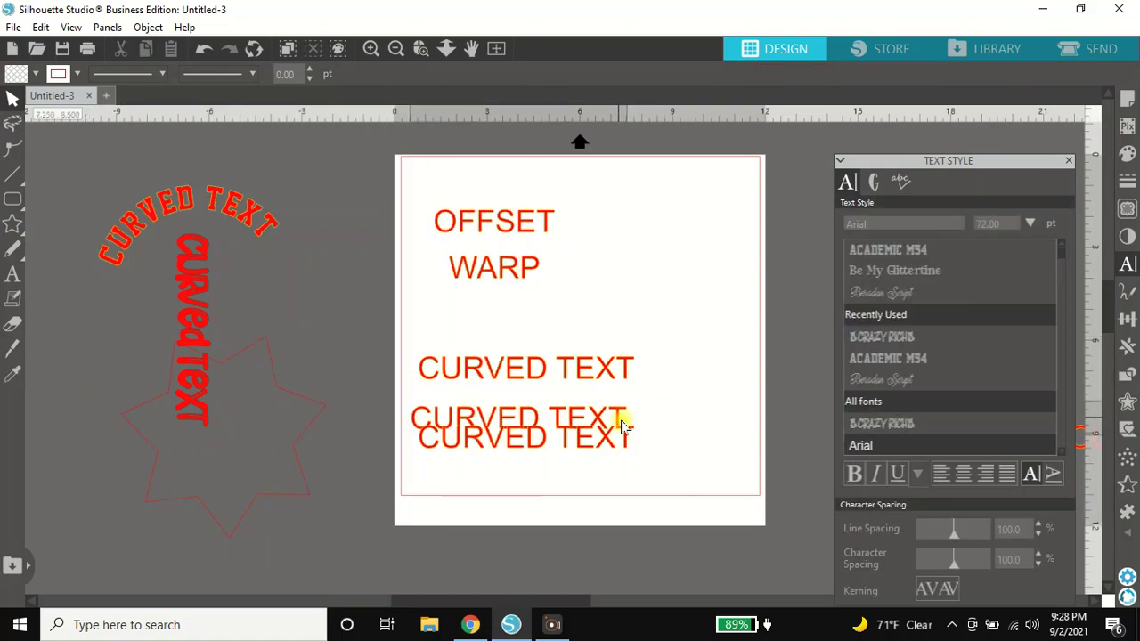
pyautogui.press('Delete')
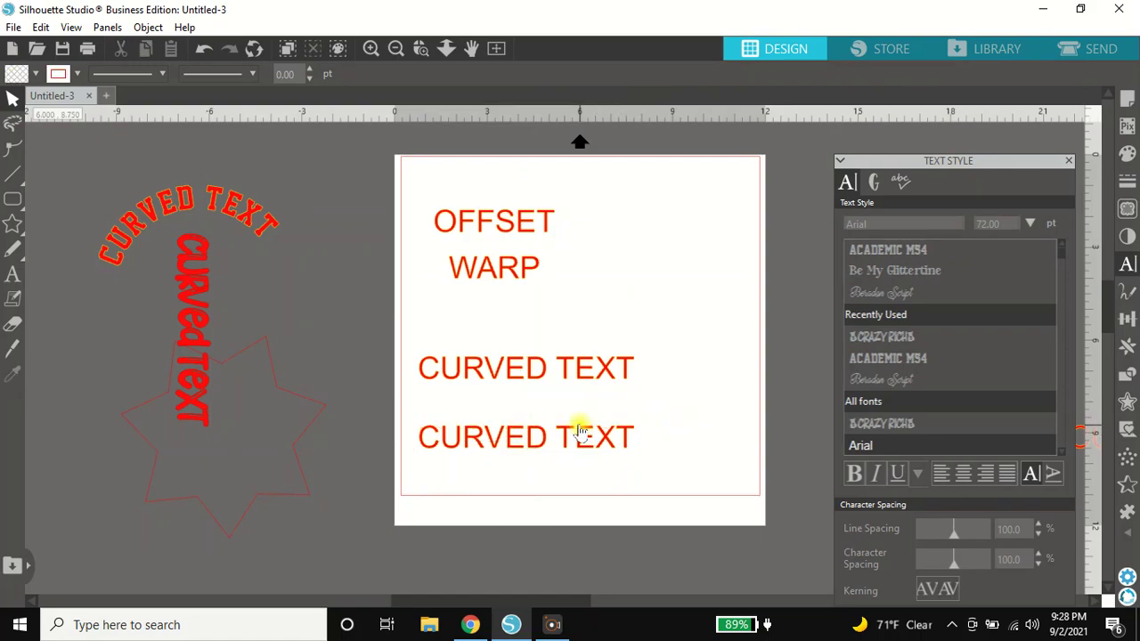
pyautogui.click(579, 445)
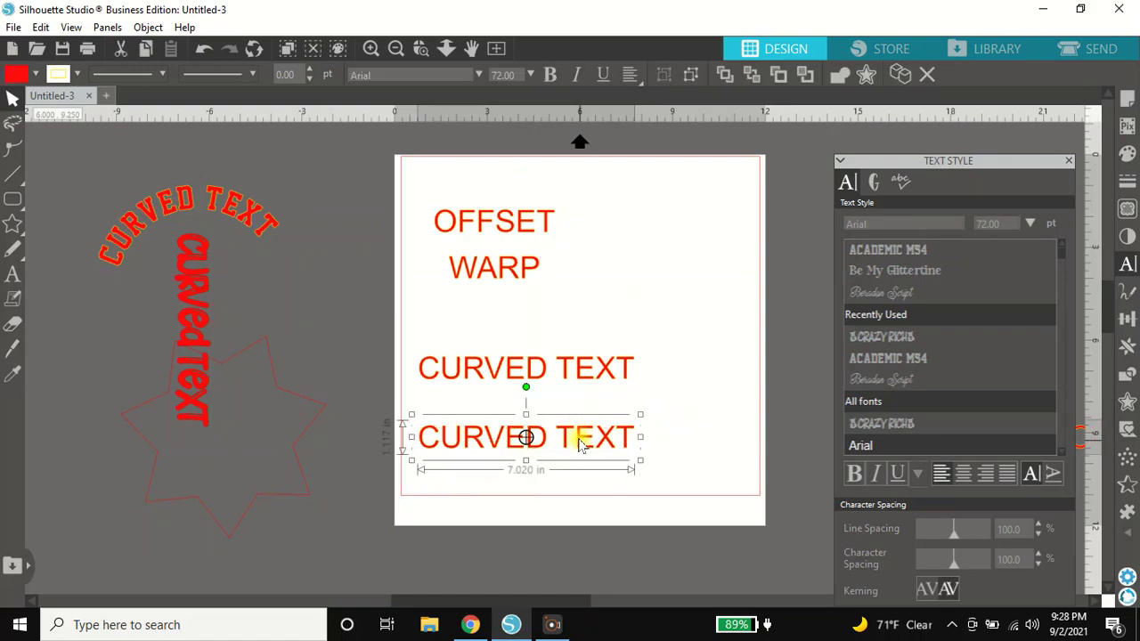
pyautogui.press('Delete')
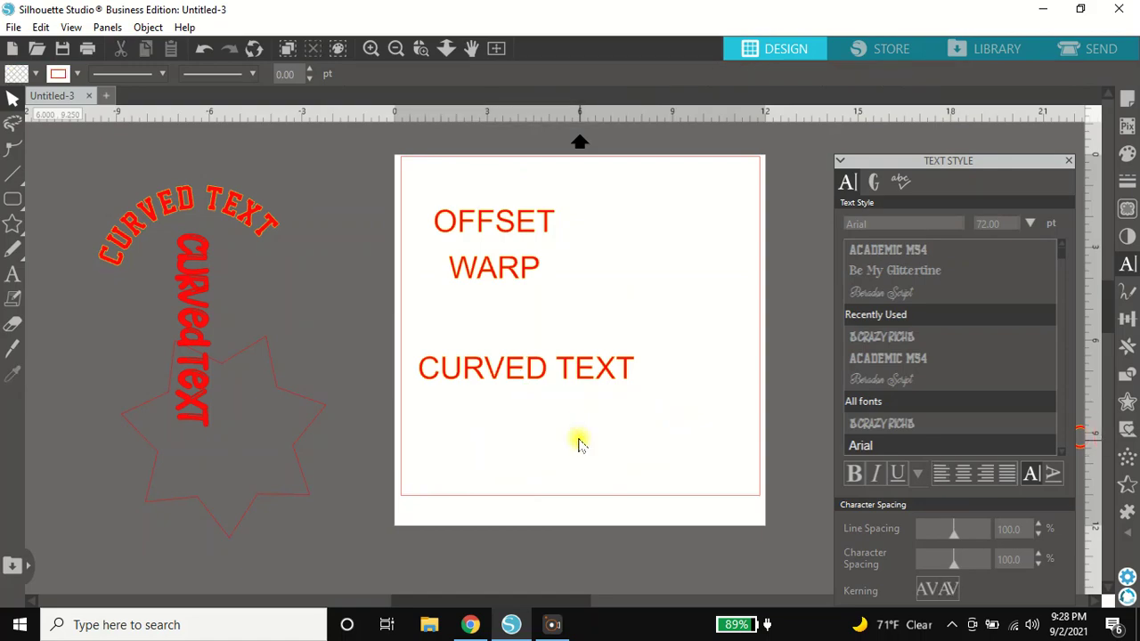
# Step: Change the font of the CURVED TEXT line on the page to Bohemian Script, trying Aldine first
pyautogui.click(579, 383)
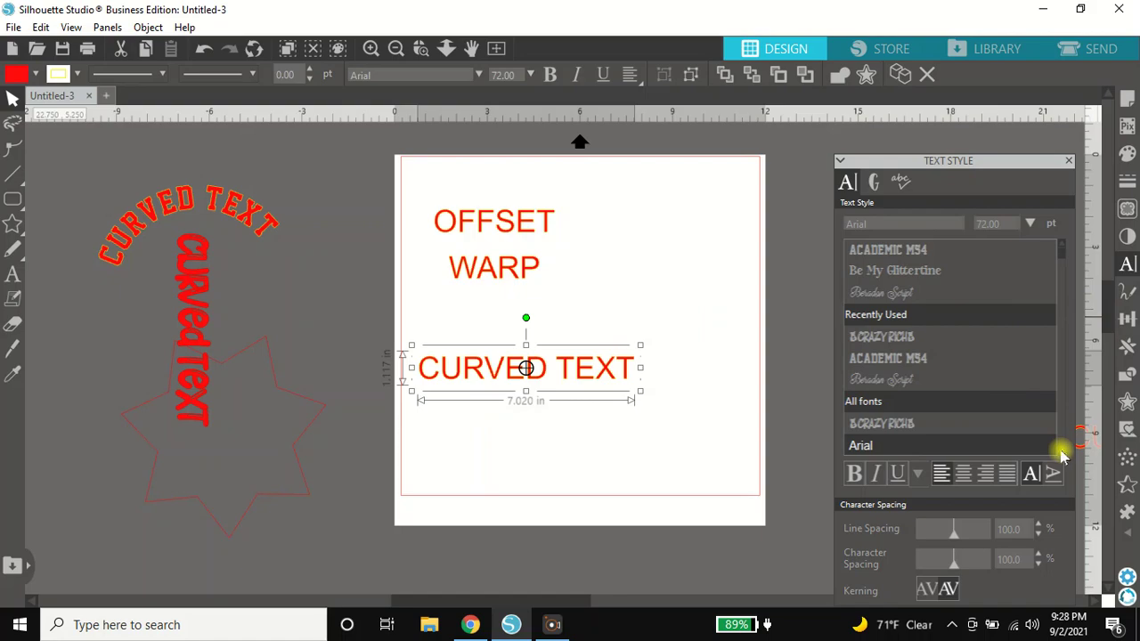
pyautogui.scroll(-1, 1060, 452)
pyautogui.scroll(-5, 1061, 454)
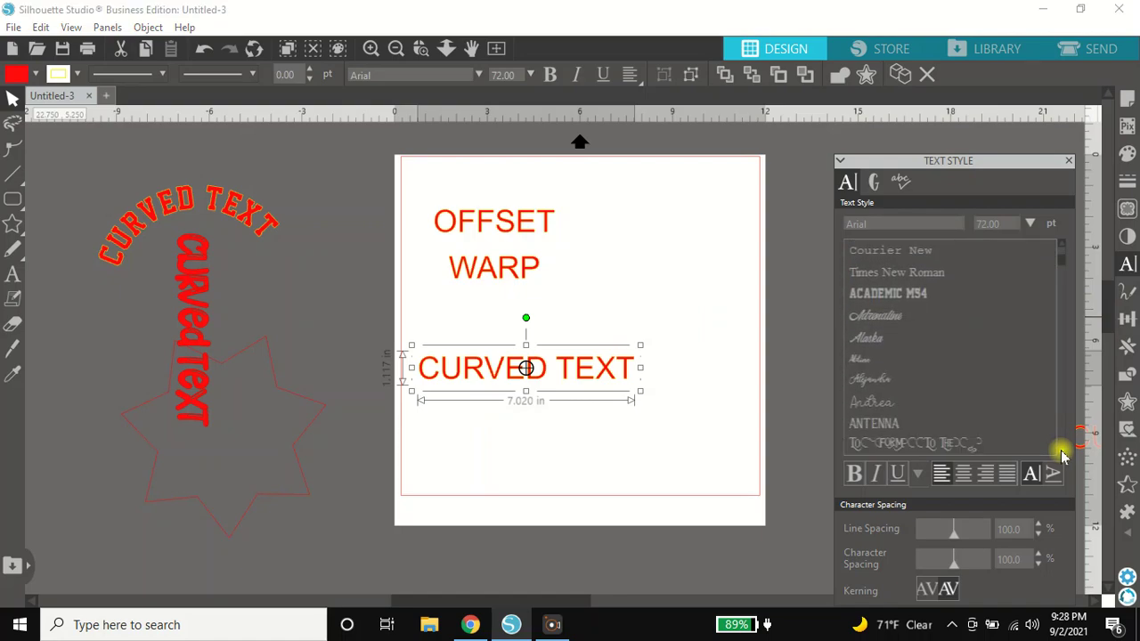
pyautogui.click(999, 365)
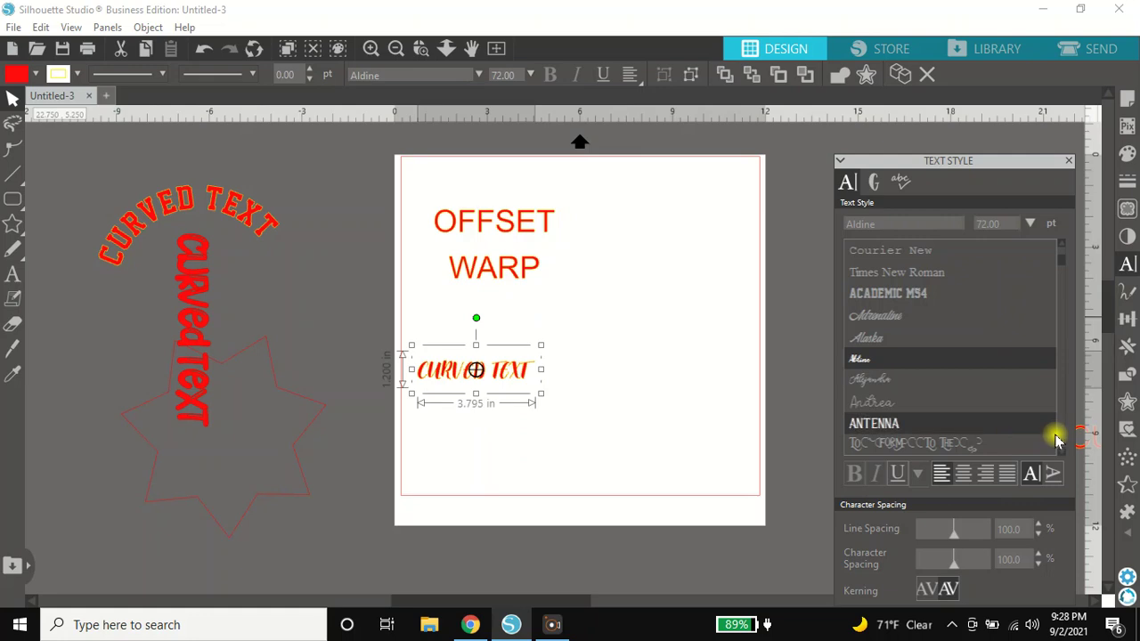
pyautogui.scroll(-5, 1062, 455)
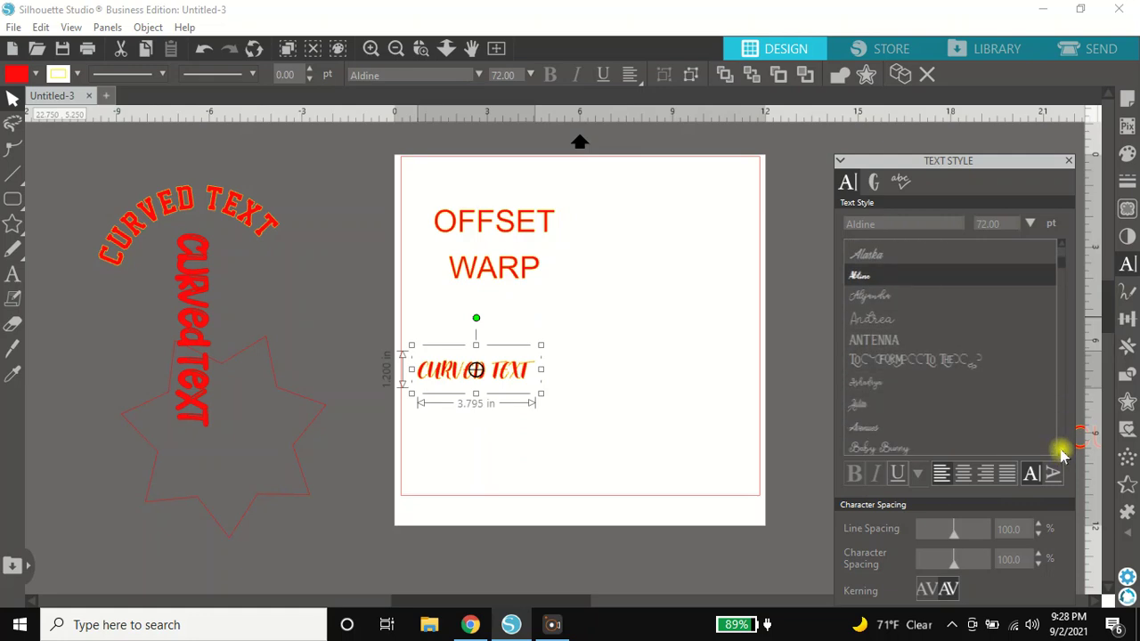
pyautogui.scroll(-3, 1062, 455)
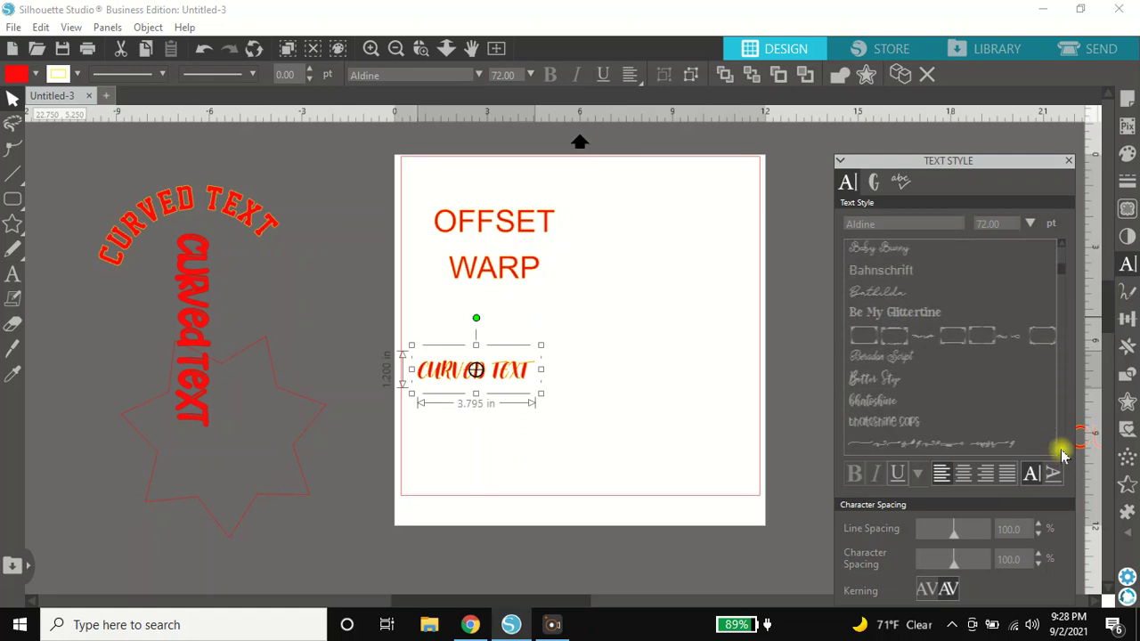
pyautogui.scroll(-6, 1062, 455)
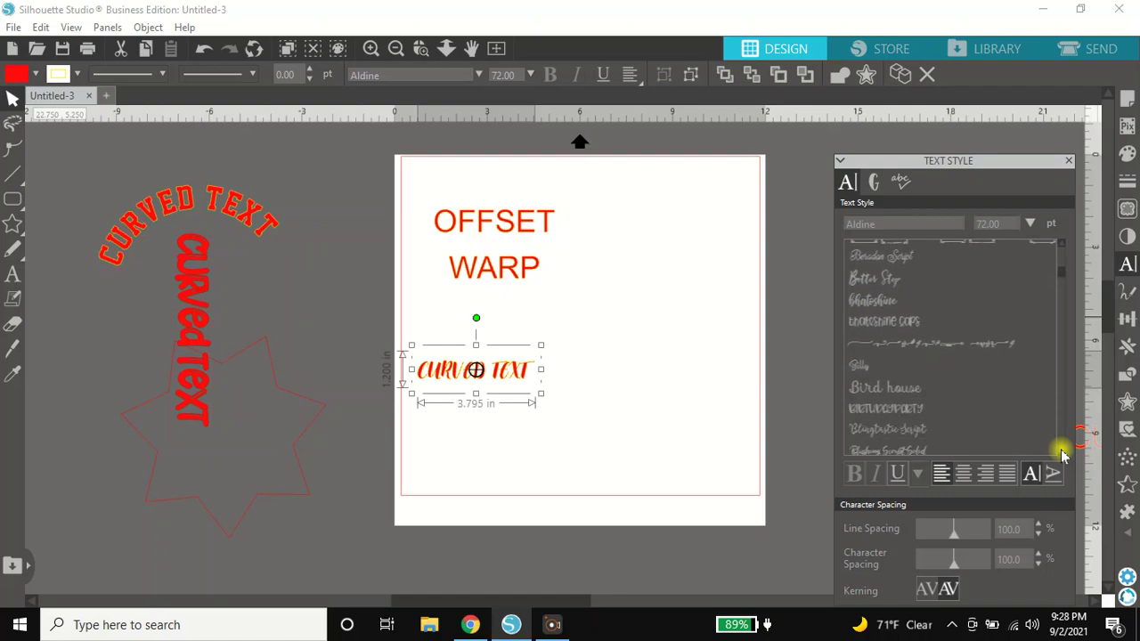
pyautogui.scroll(-2, 1063, 456)
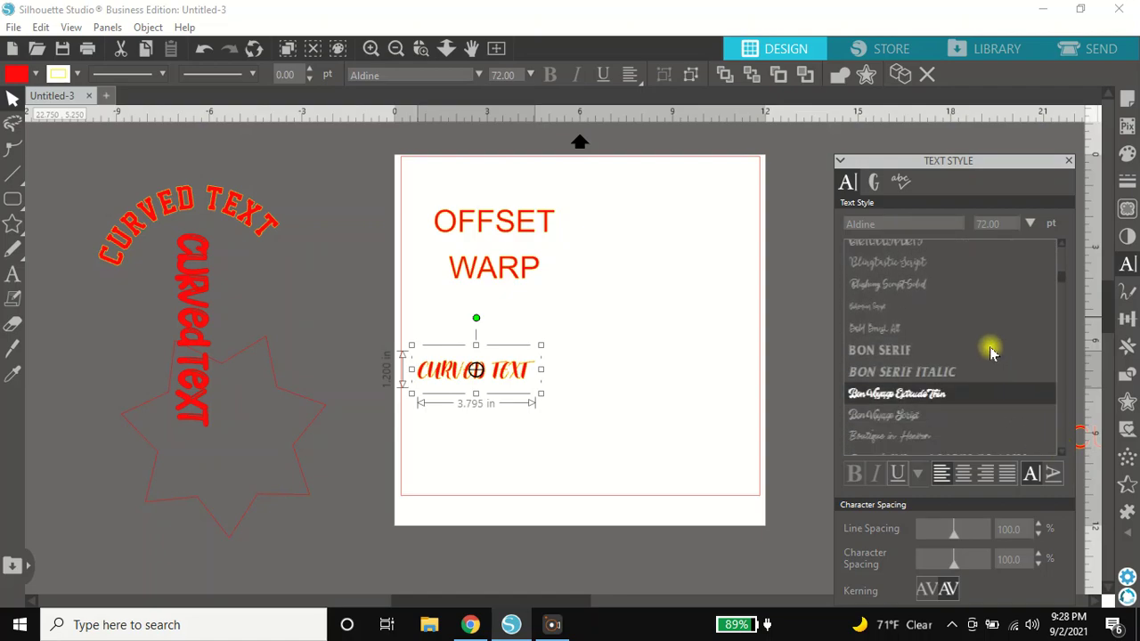
pyautogui.click(980, 312)
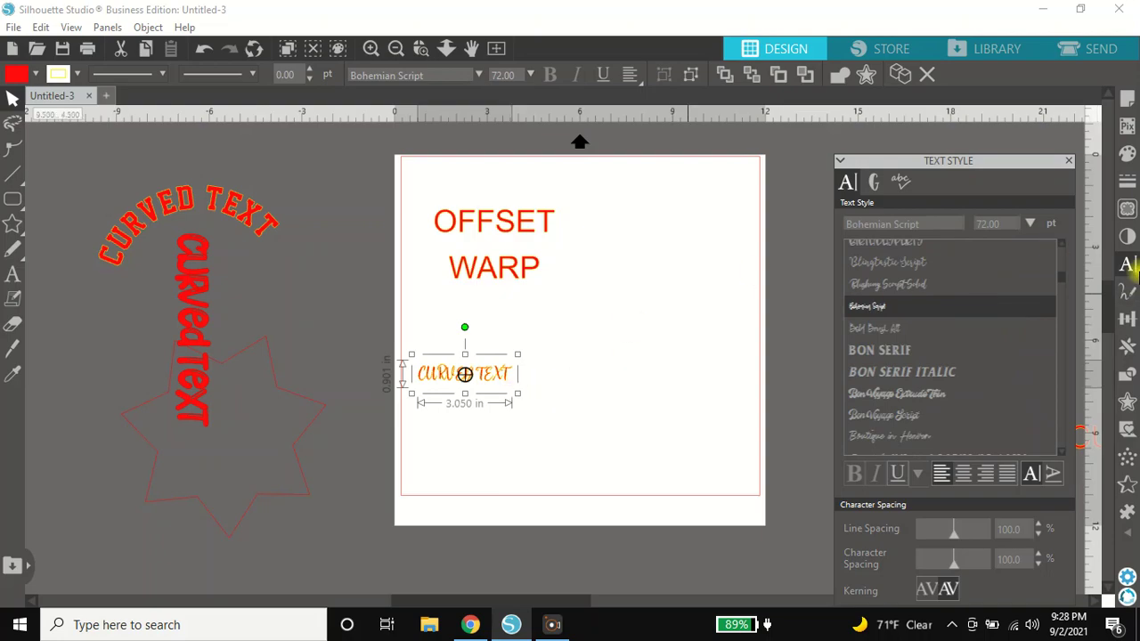
# Step: Replicate the CURVED TEXT line into a horizontal row of four copies
pyautogui.click(1126, 346)
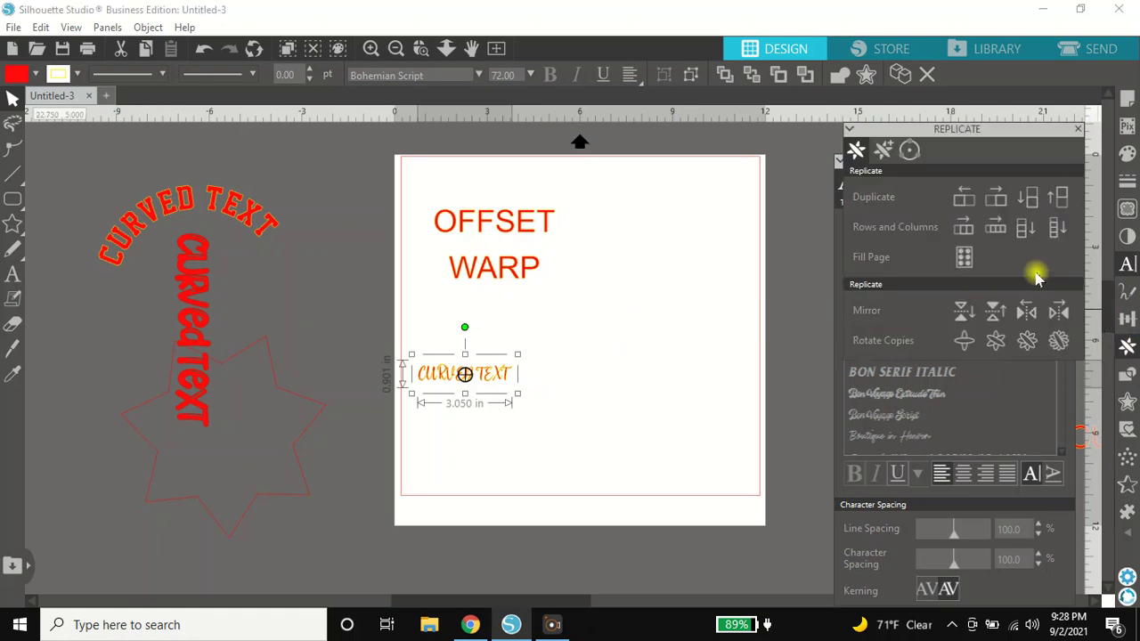
pyautogui.click(998, 231)
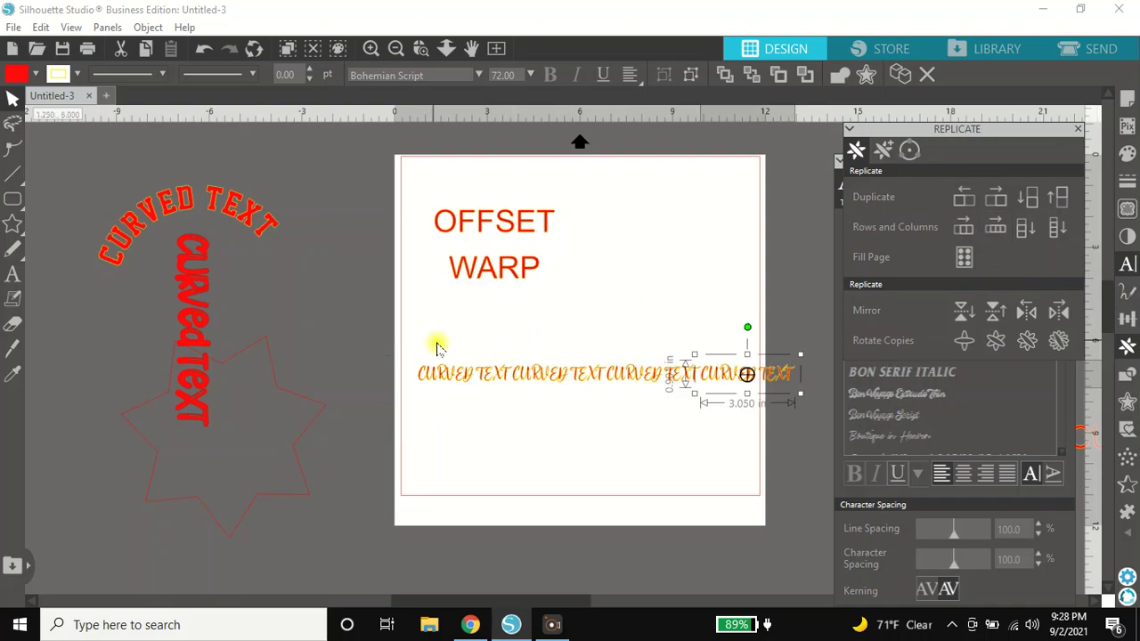
# Step: Group the four CURVED TEXT copies and ungroup them again
pyautogui.moveTo(417, 343); pyautogui.dragTo(769, 400)
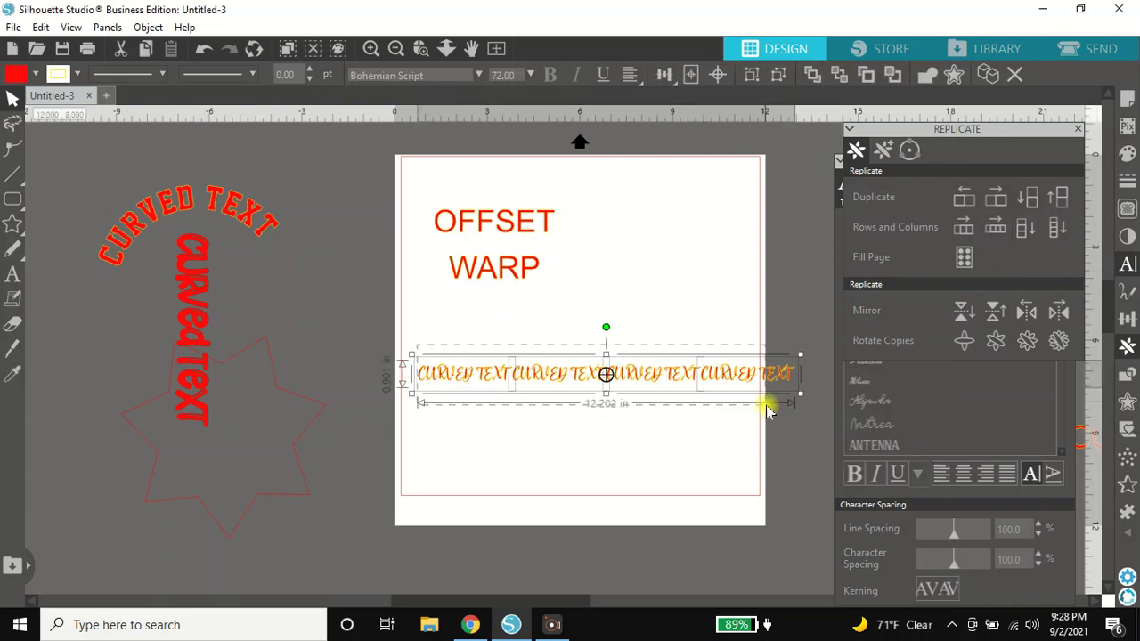
pyautogui.rightClick(745, 389)
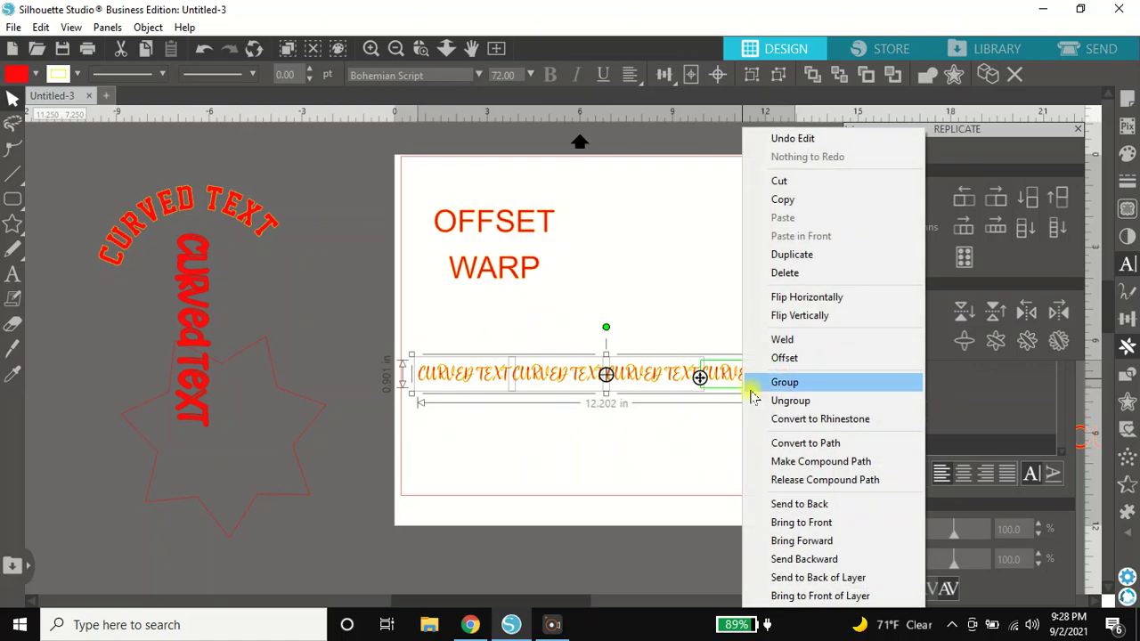
pyautogui.click(784, 384)
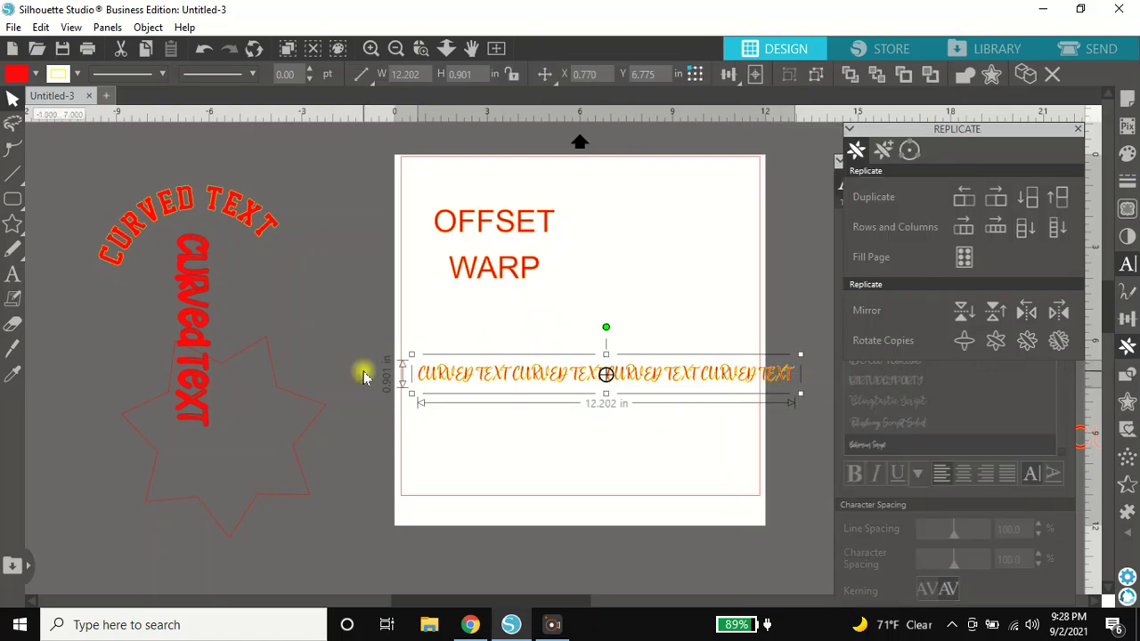
pyautogui.rightClick(438, 383)
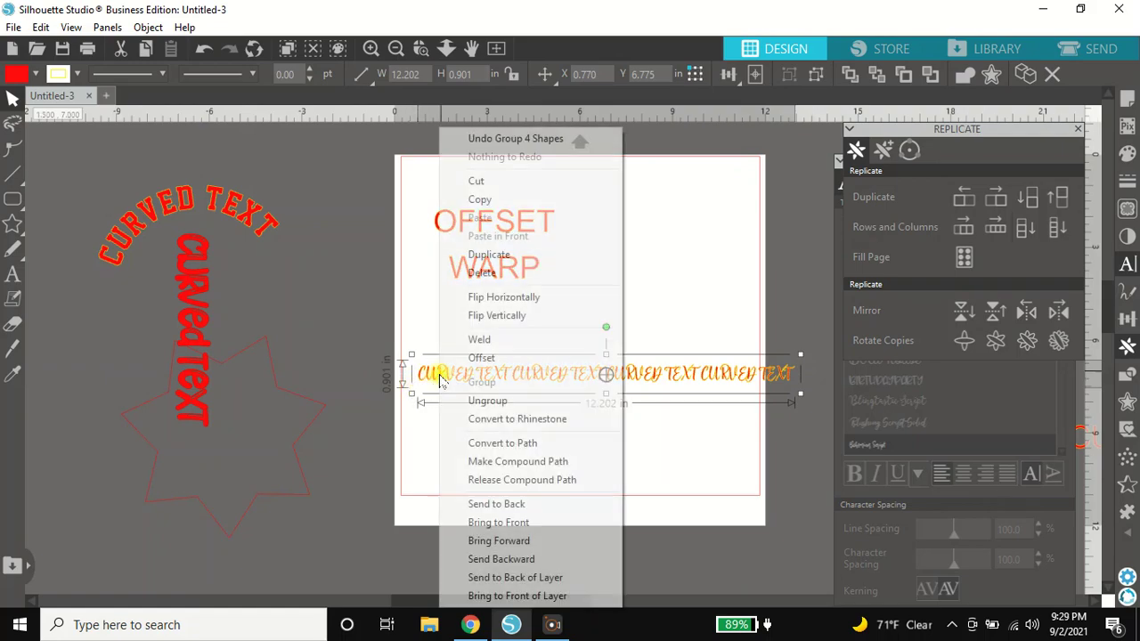
pyautogui.click(472, 401)
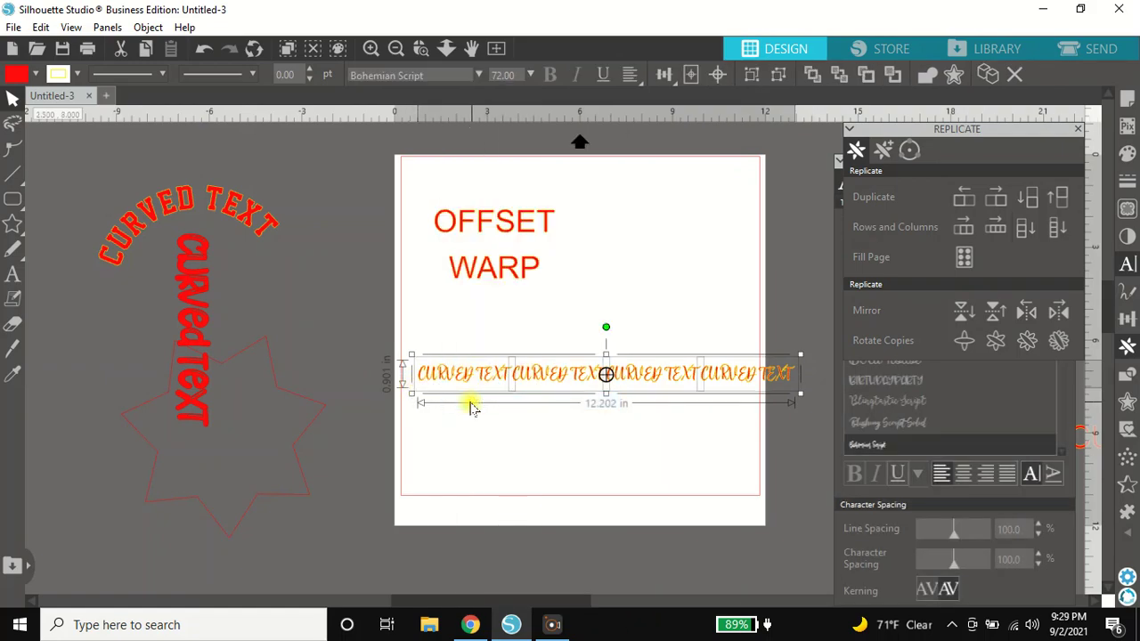
# Step: Move the vertical text off the star to the far side of the arched text
pyautogui.click(459, 392)
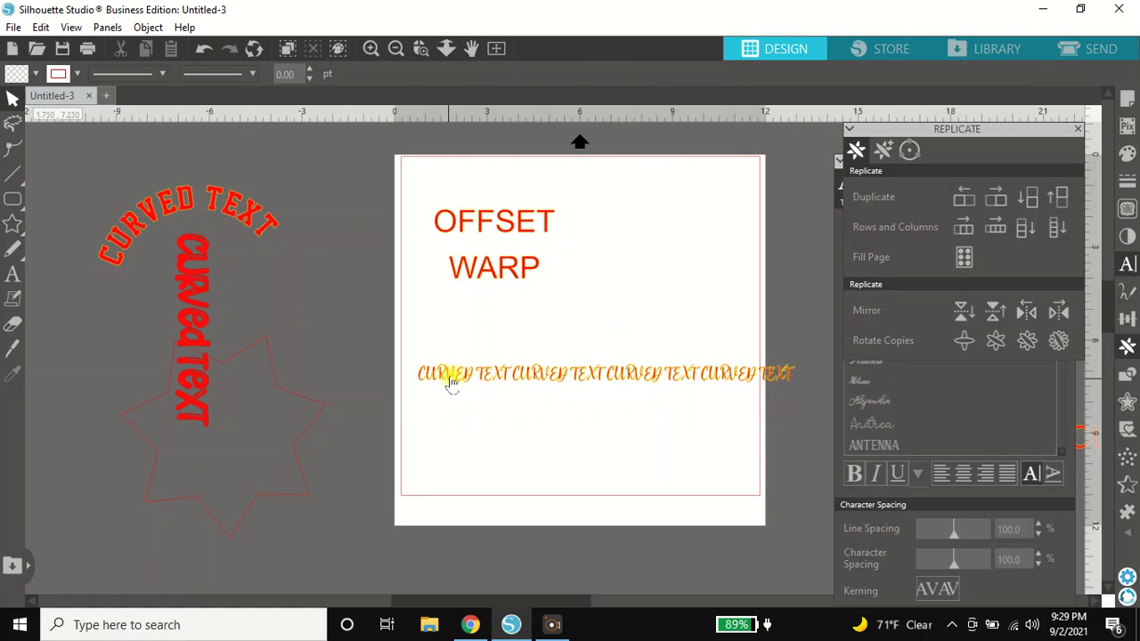
pyautogui.click(452, 382)
pyautogui.doubleClick(450, 378)
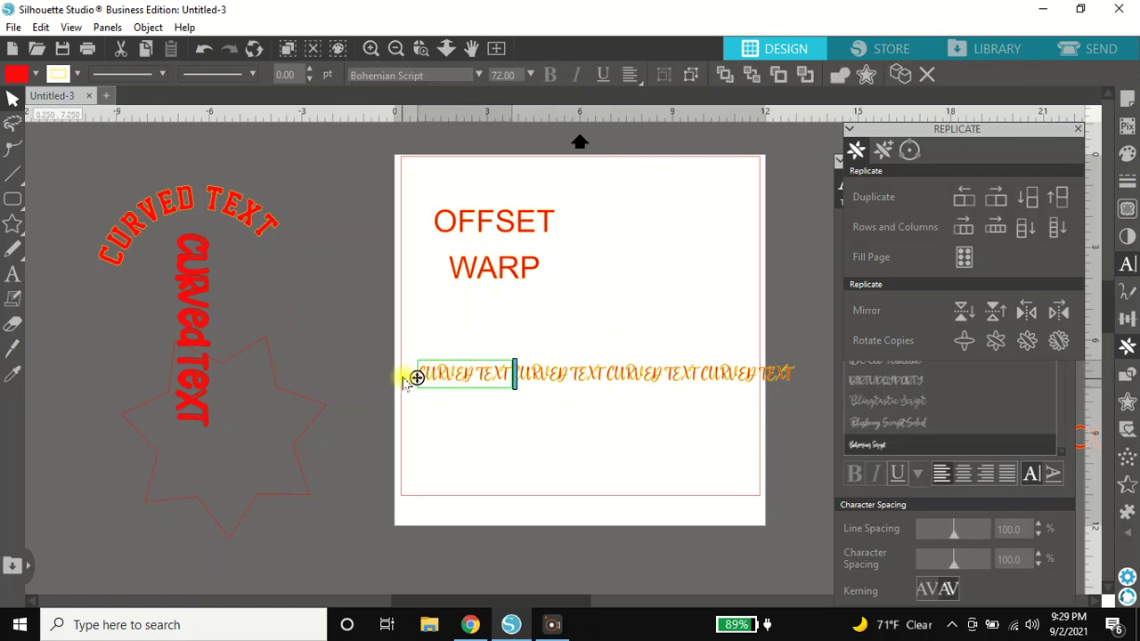
pyautogui.moveTo(191, 323); pyautogui.dragTo(63, 279)
# Step: Attach the first CURVED TEXT copy in the row to the star's upper-right edge so it follows the outline
pyautogui.click(409, 419)
pyautogui.doubleClick(430, 381)
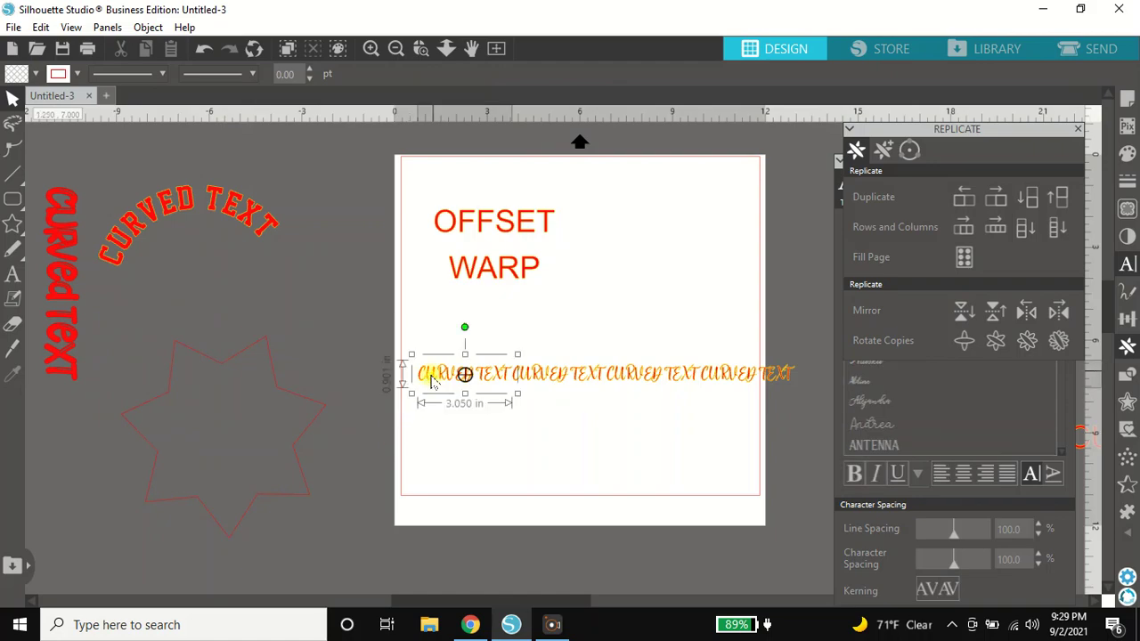
pyautogui.moveTo(426, 382); pyautogui.dragTo(272, 369)
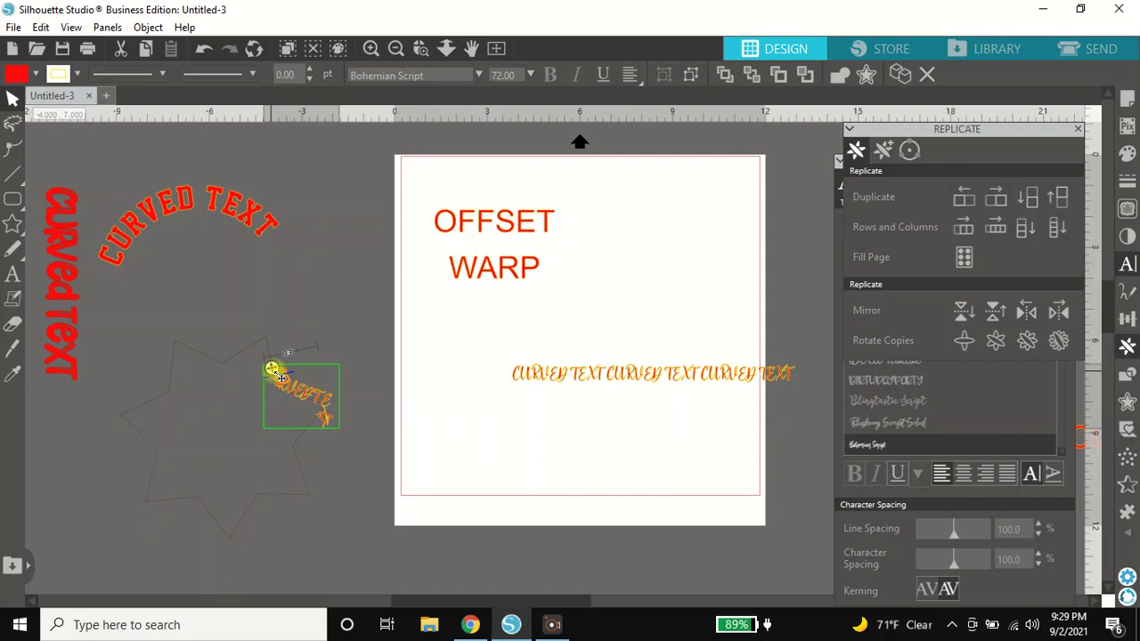
# Step: Close the replication options and set the character spacing of the text on the star to 150%
pyautogui.click(1079, 131)
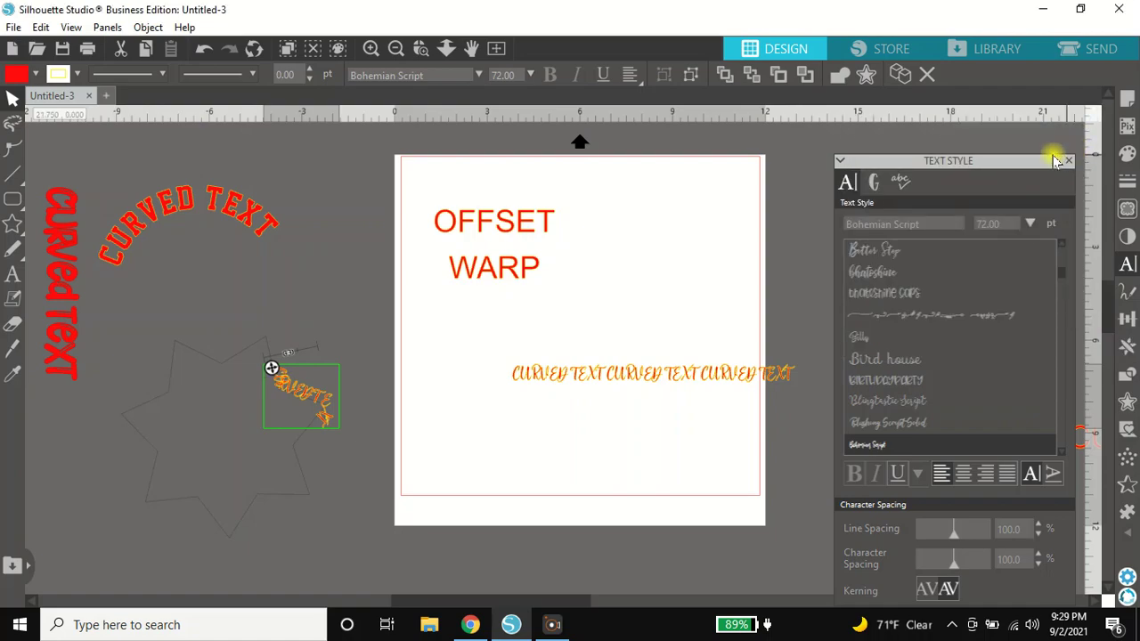
pyautogui.click(1069, 166)
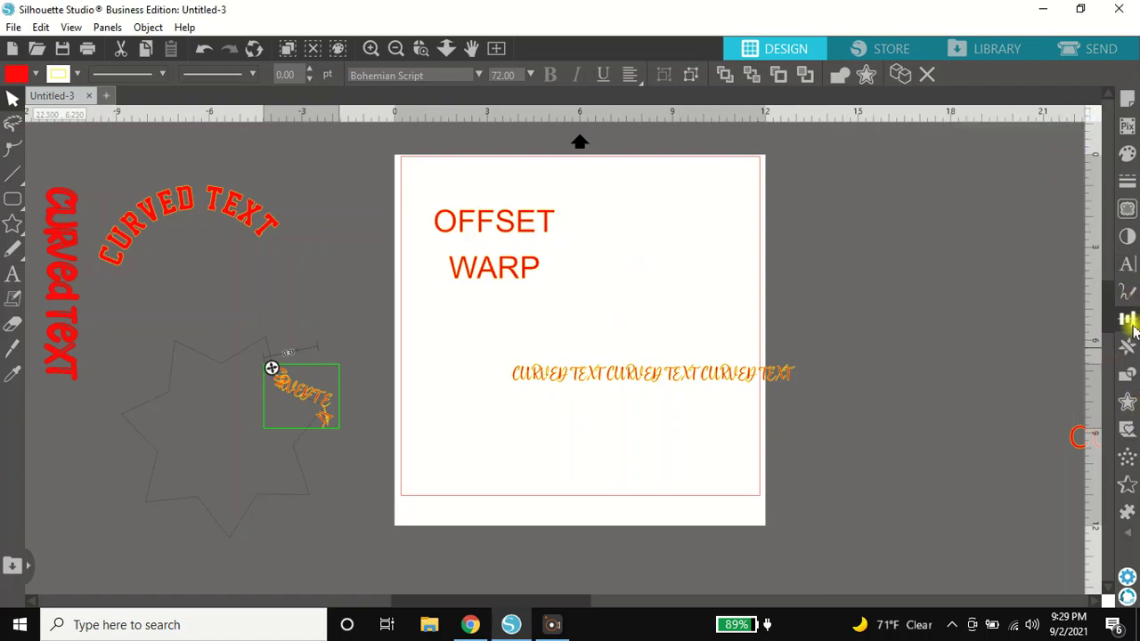
pyautogui.click(1131, 271)
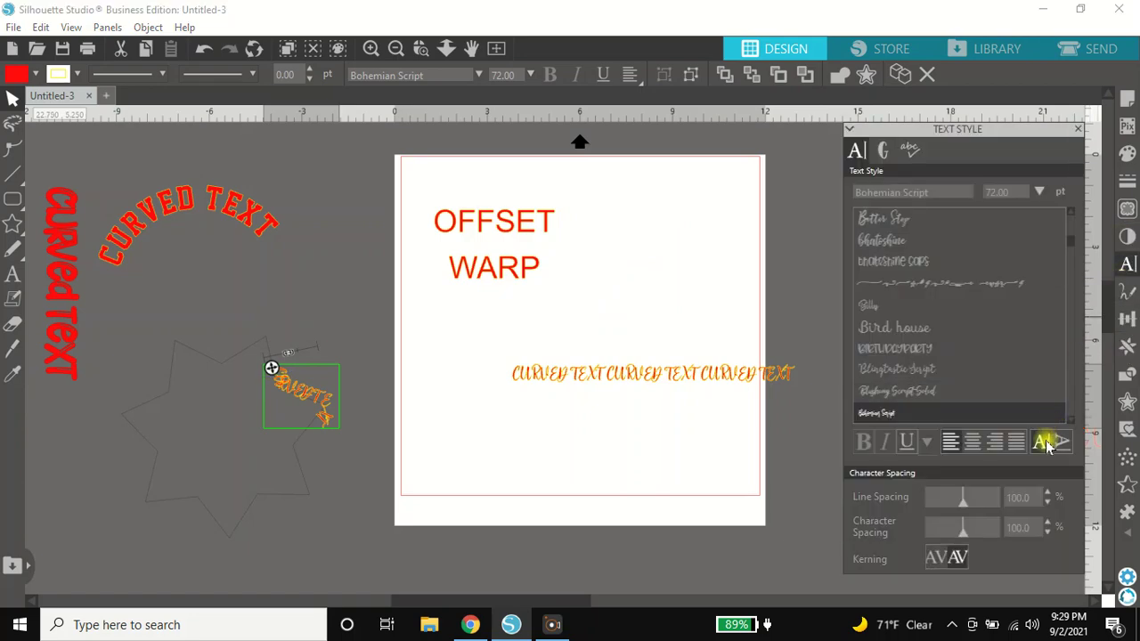
pyautogui.click(1049, 533)
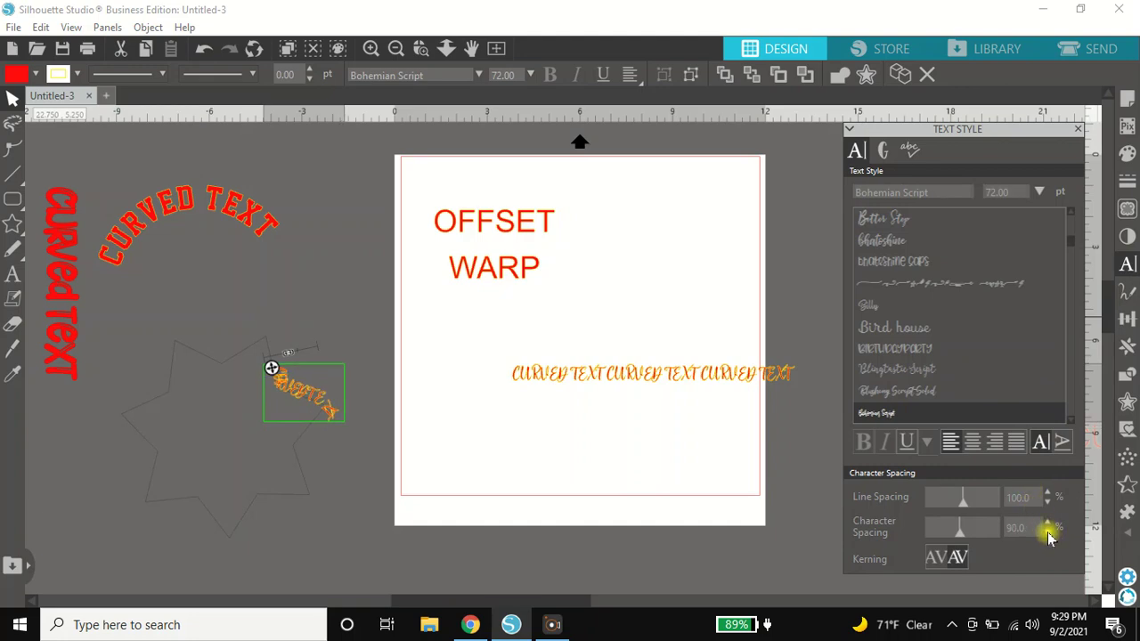
pyautogui.click(1048, 534)
pyautogui.click(1048, 534)
pyautogui.click(1048, 534)
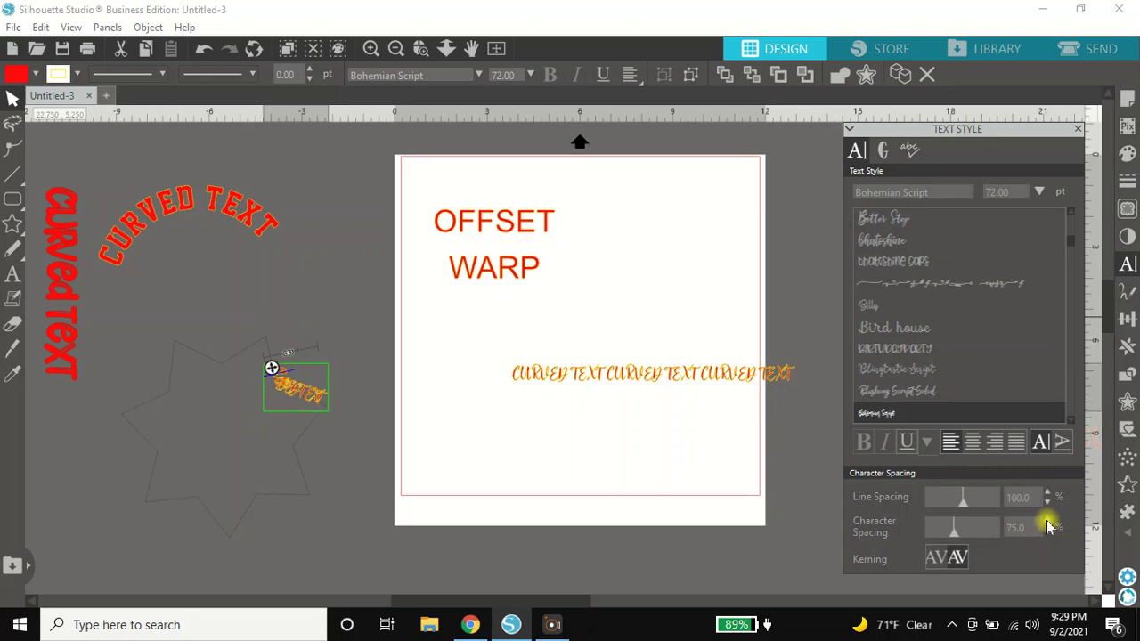
pyautogui.click(1048, 525)
pyautogui.click(1048, 525)
pyautogui.click(1048, 525)
pyautogui.click(1048, 526)
pyautogui.click(1048, 526)
pyautogui.click(1049, 525)
pyautogui.click(1048, 526)
pyautogui.click(1048, 526)
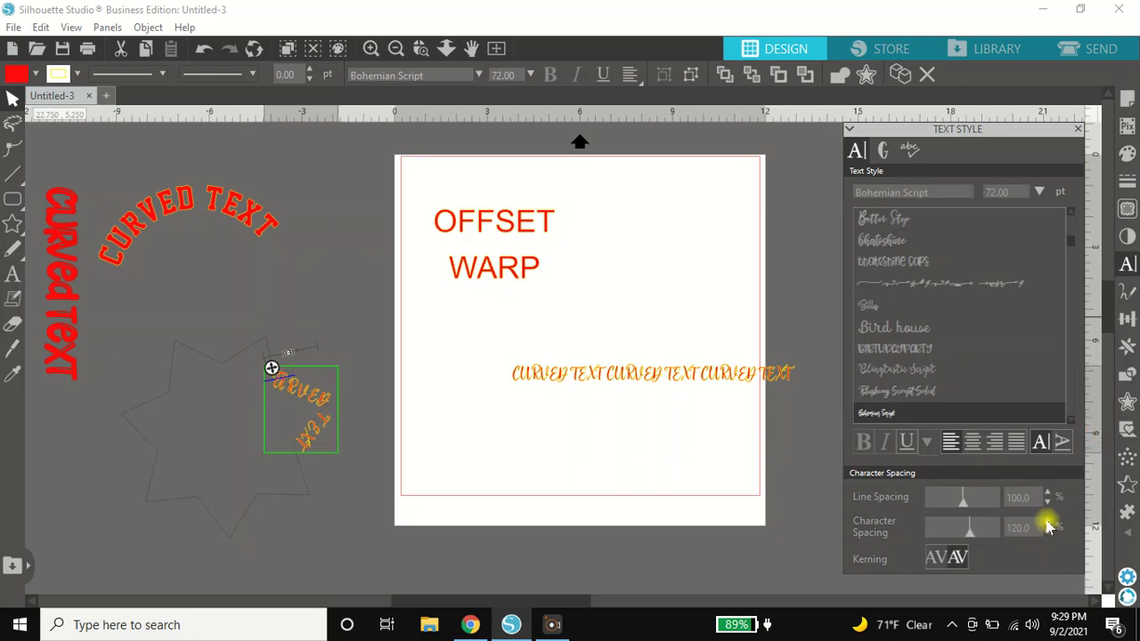
pyautogui.click(1048, 525)
pyautogui.click(1048, 525)
pyautogui.click(1048, 525)
pyautogui.click(1048, 525)
pyautogui.click(1048, 525)
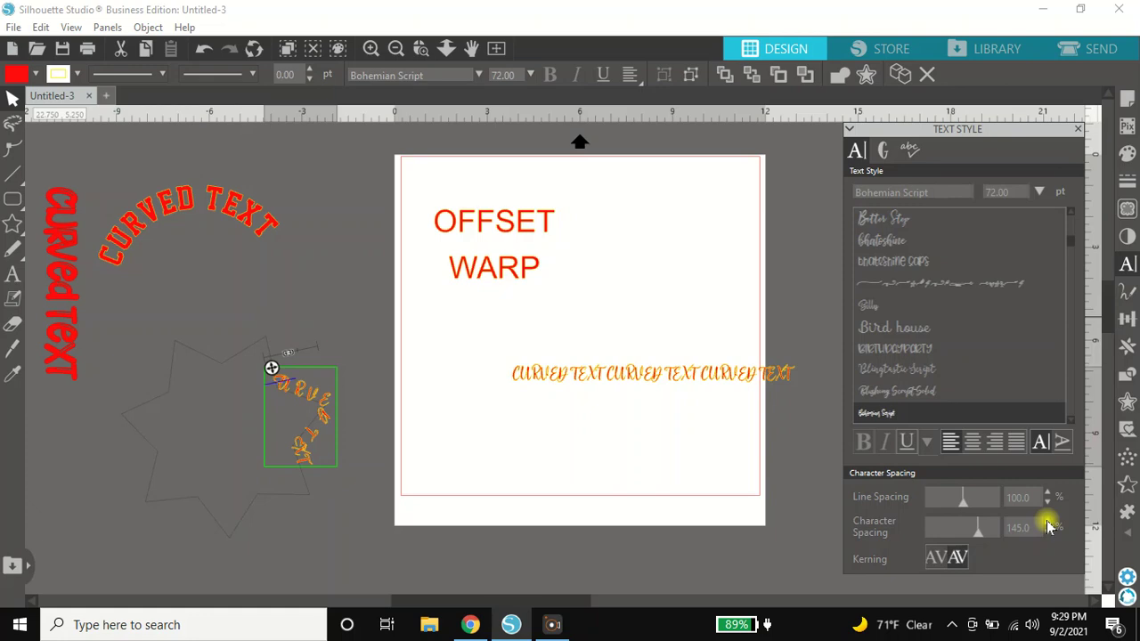
pyautogui.click(1048, 526)
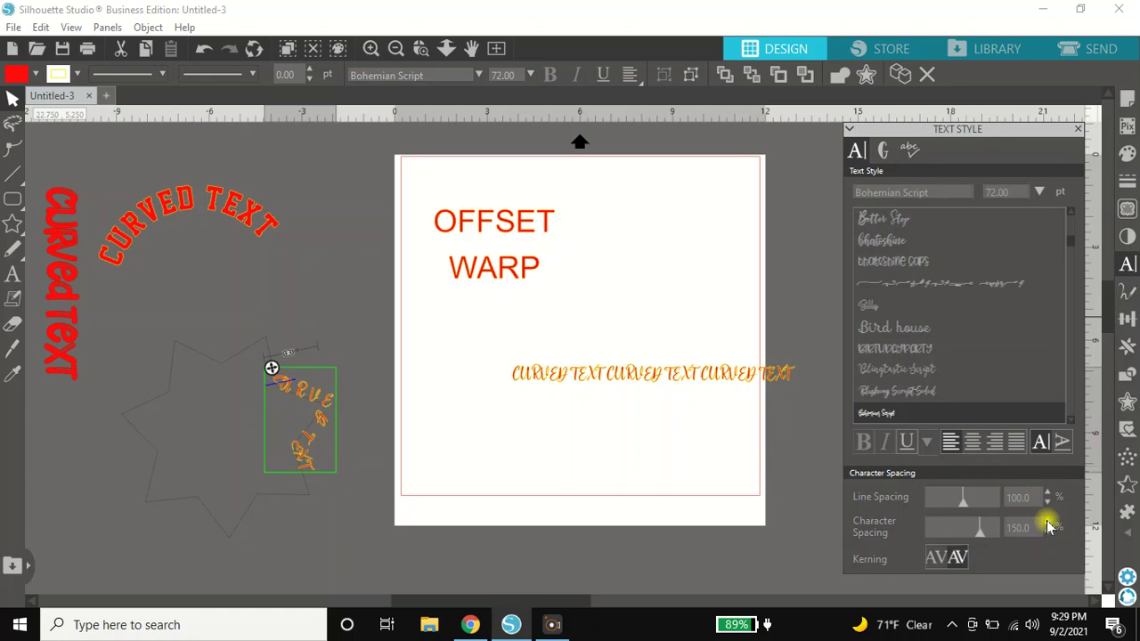
# Step: Attach the three remaining CURVED TEXT copies to the star's outline along its top, bottom and upper-left points
pyautogui.click(551, 385)
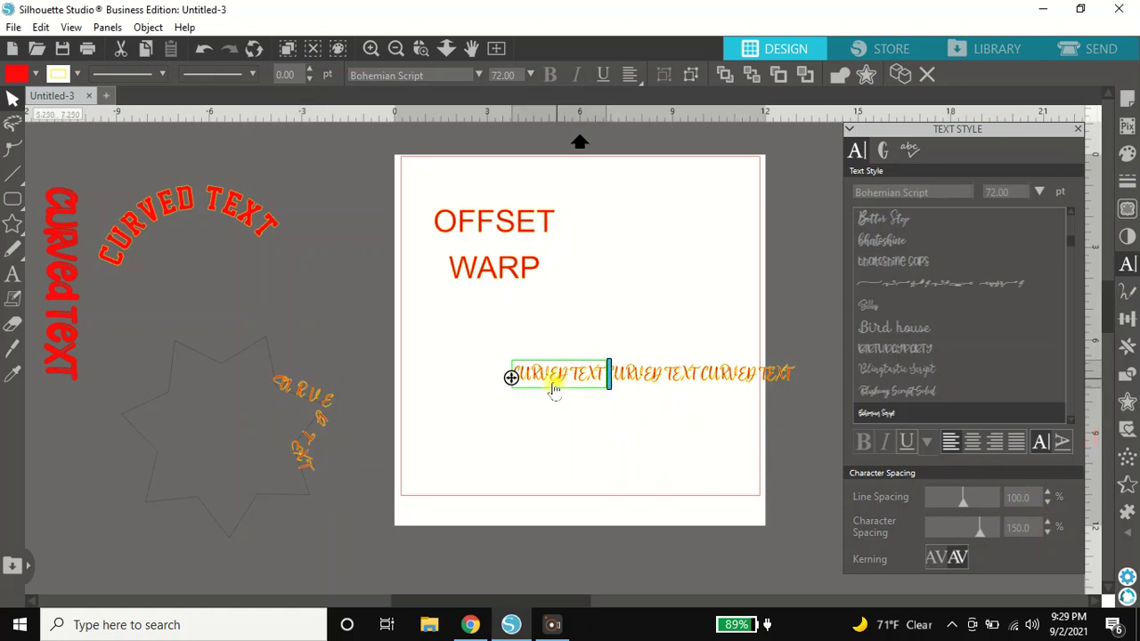
pyautogui.moveTo(511, 378); pyautogui.dragTo(214, 358)
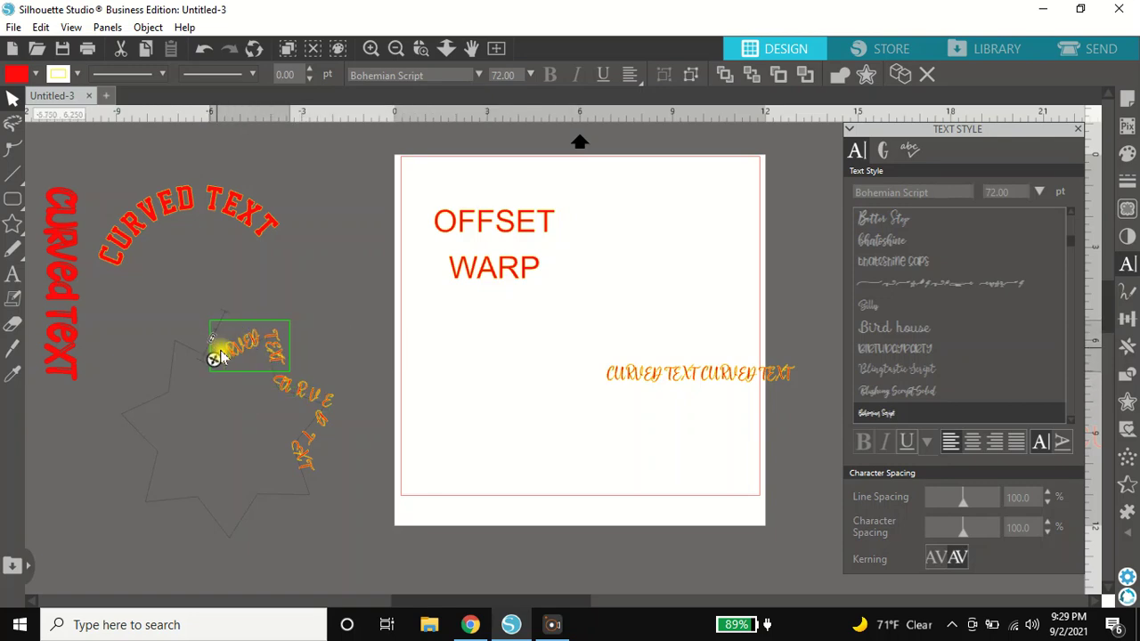
pyautogui.click(677, 379)
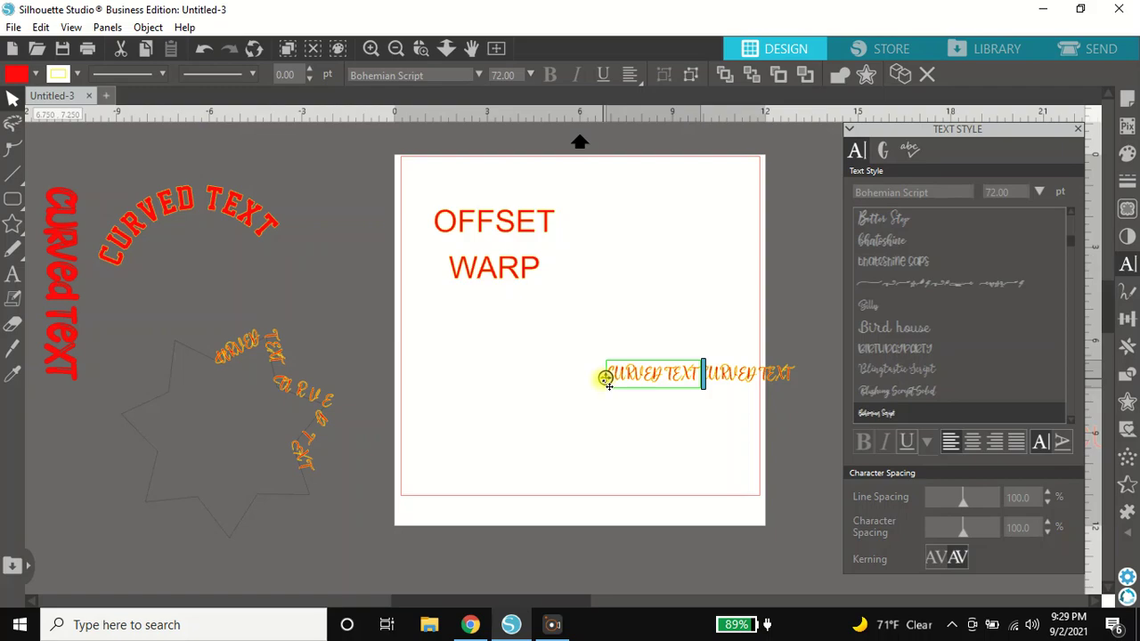
pyautogui.moveTo(605, 378); pyautogui.dragTo(265, 502)
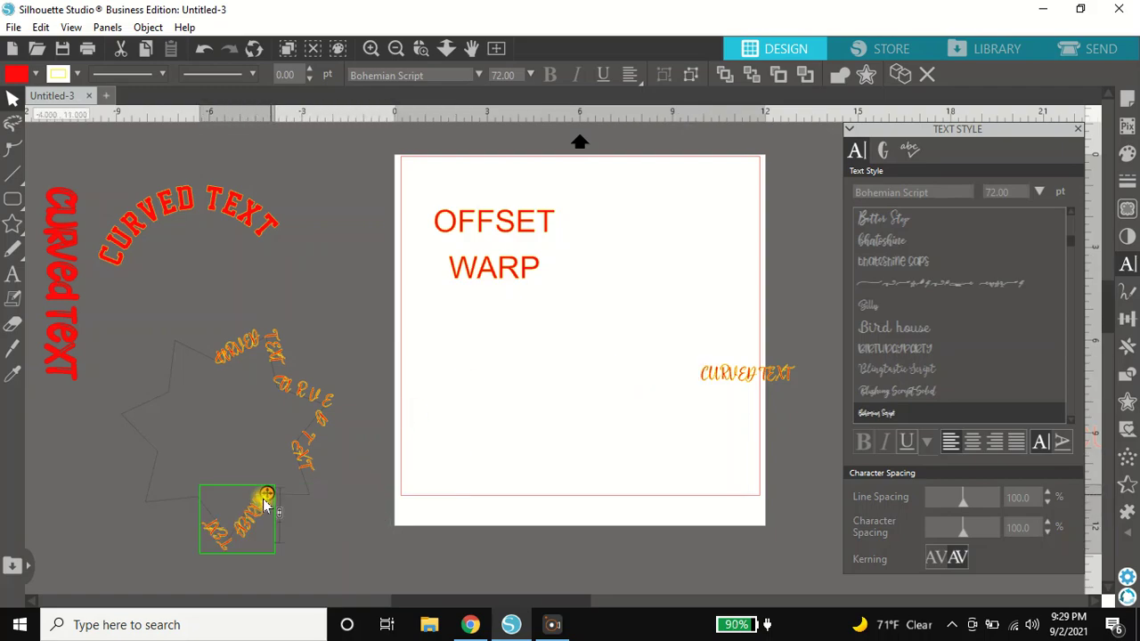
pyautogui.click(729, 372)
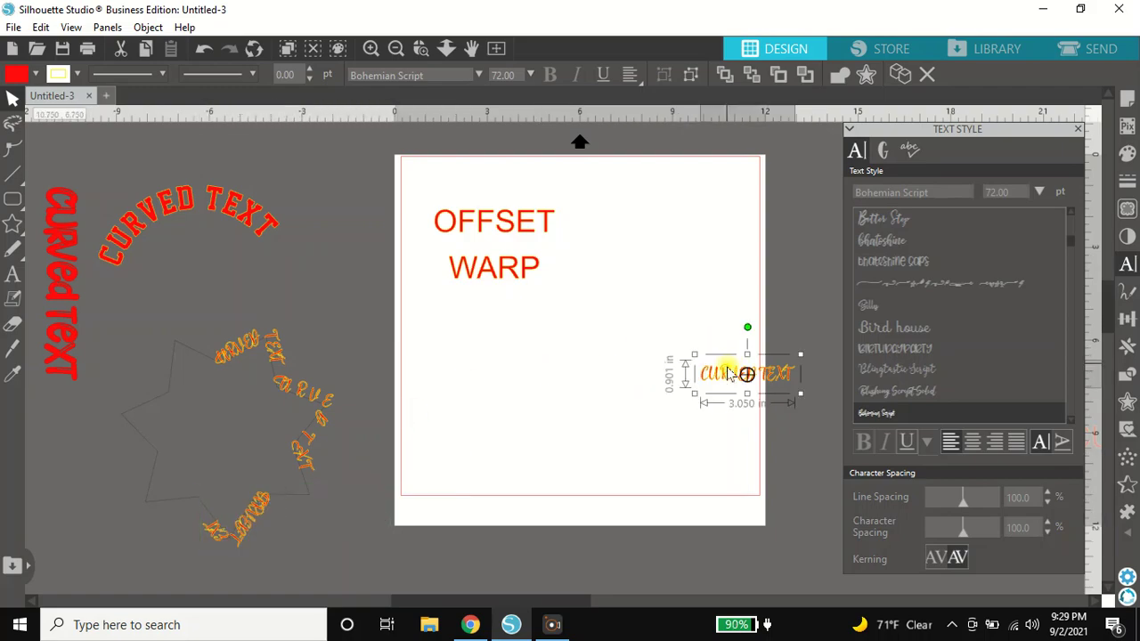
pyautogui.moveTo(729, 373); pyautogui.dragTo(119, 414)
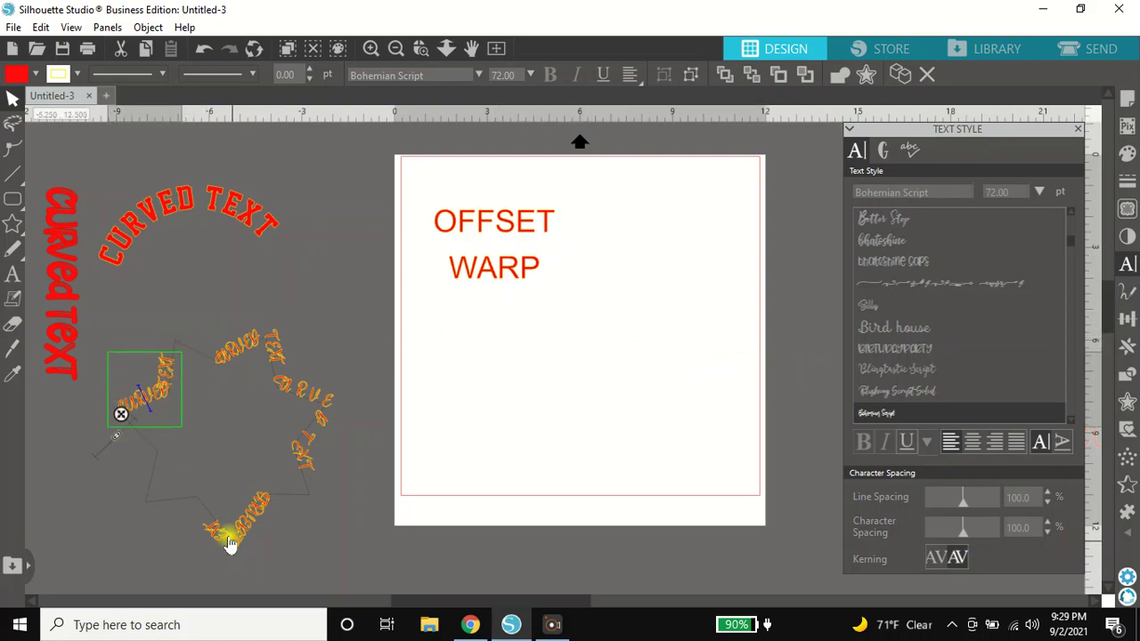
# Step: Set the character spacing of the CURVED TEXT copy at the star's bottom point to 125%
pyautogui.click(229, 542)
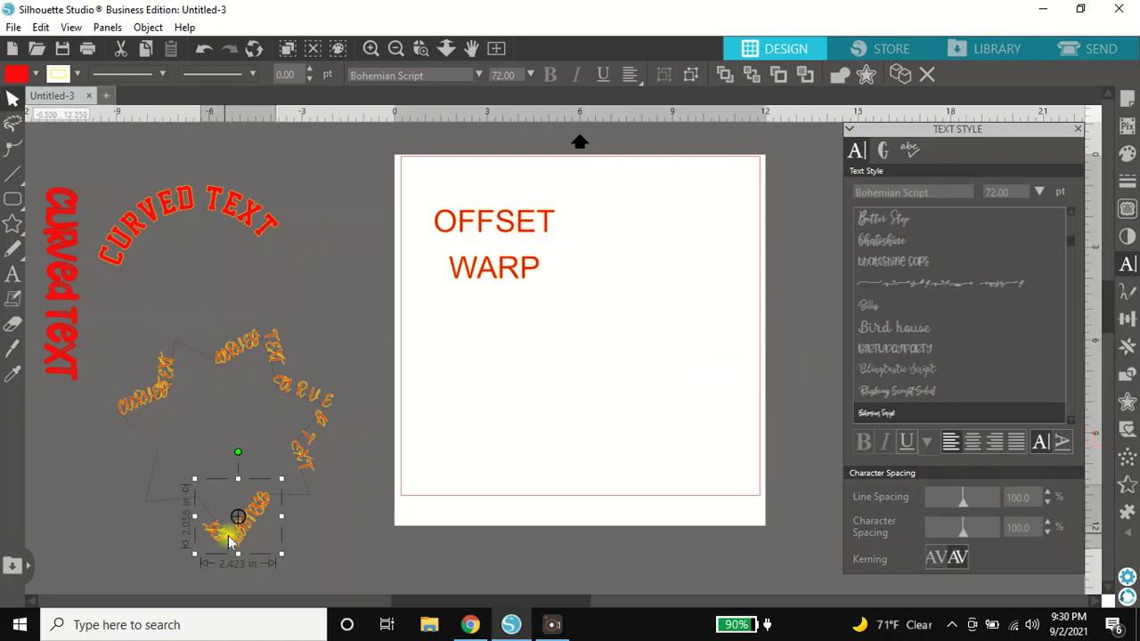
pyautogui.click(1048, 524)
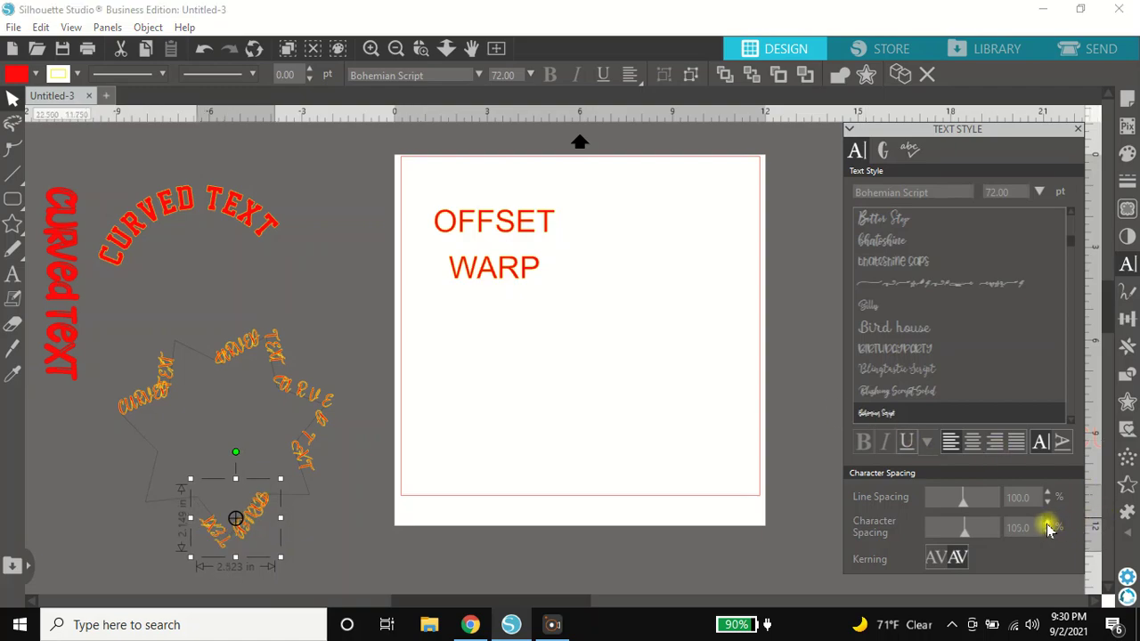
pyautogui.click(1047, 524)
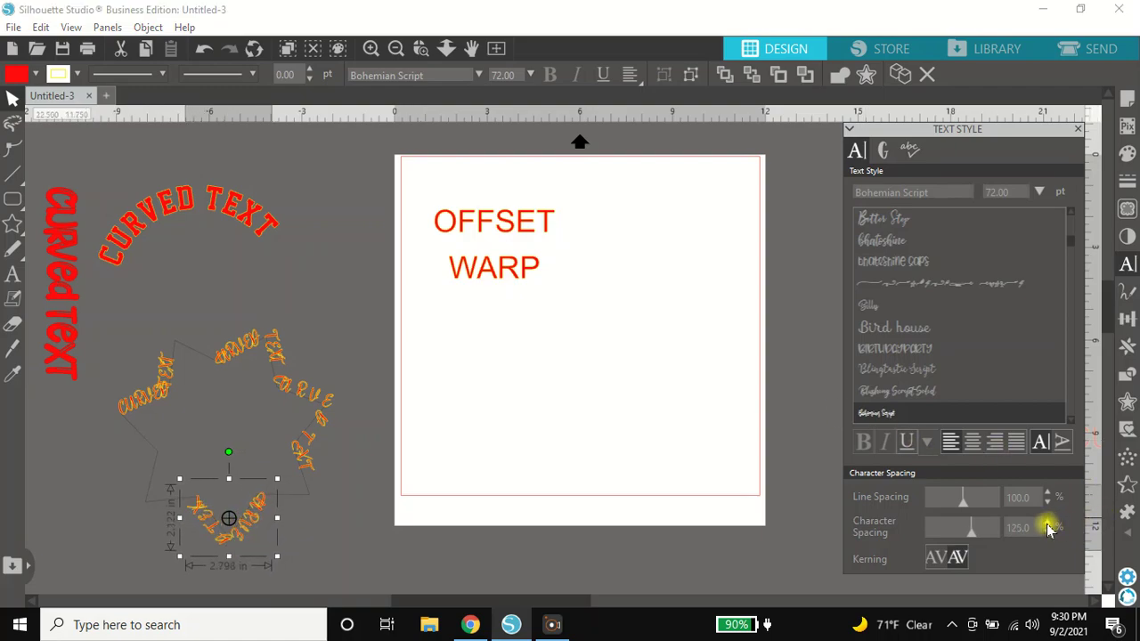
# Step: Set the character spacing of the CURVED TEXT copy on the star's upper-left side to 145%
pyautogui.click(157, 400)
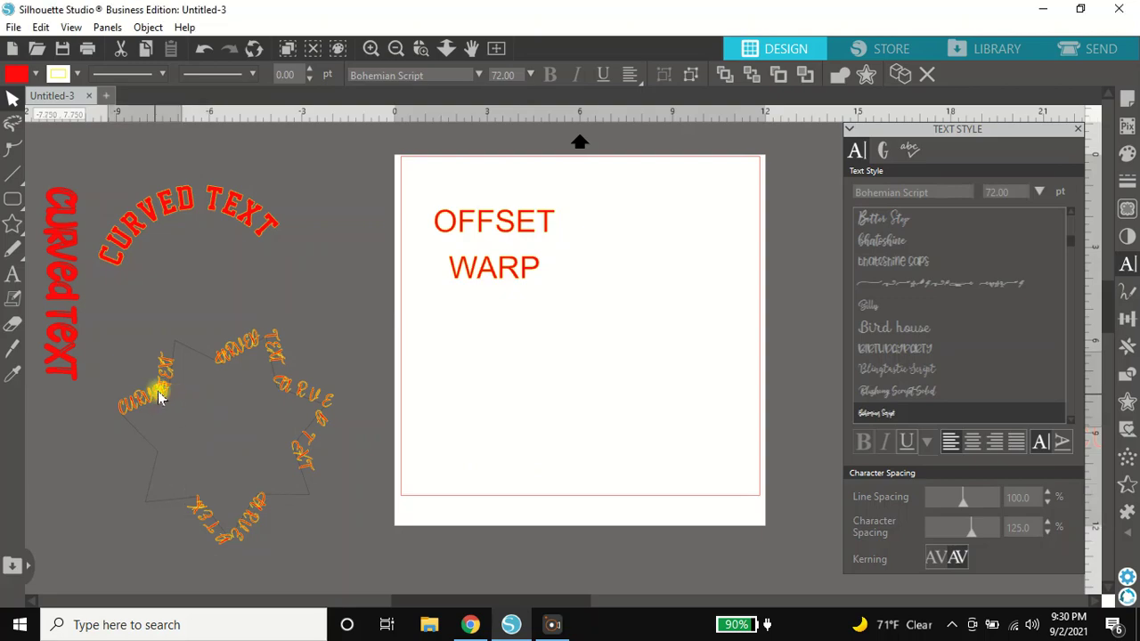
pyautogui.click(1048, 532)
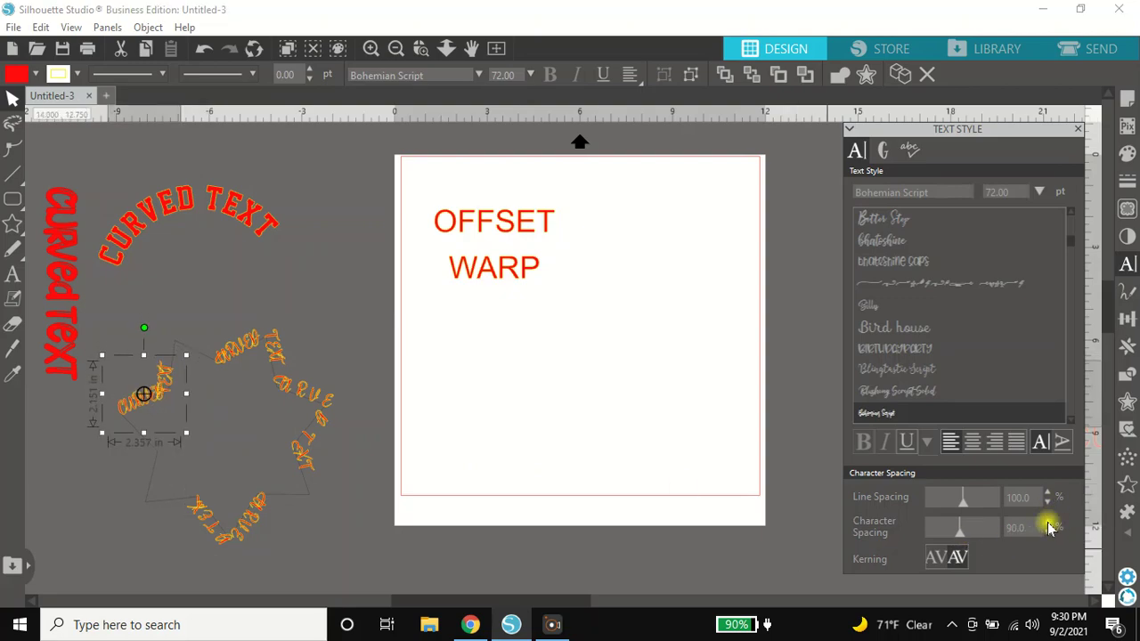
pyautogui.click(1048, 525)
pyautogui.click(1048, 526)
pyautogui.click(1048, 526)
pyautogui.click(1048, 525)
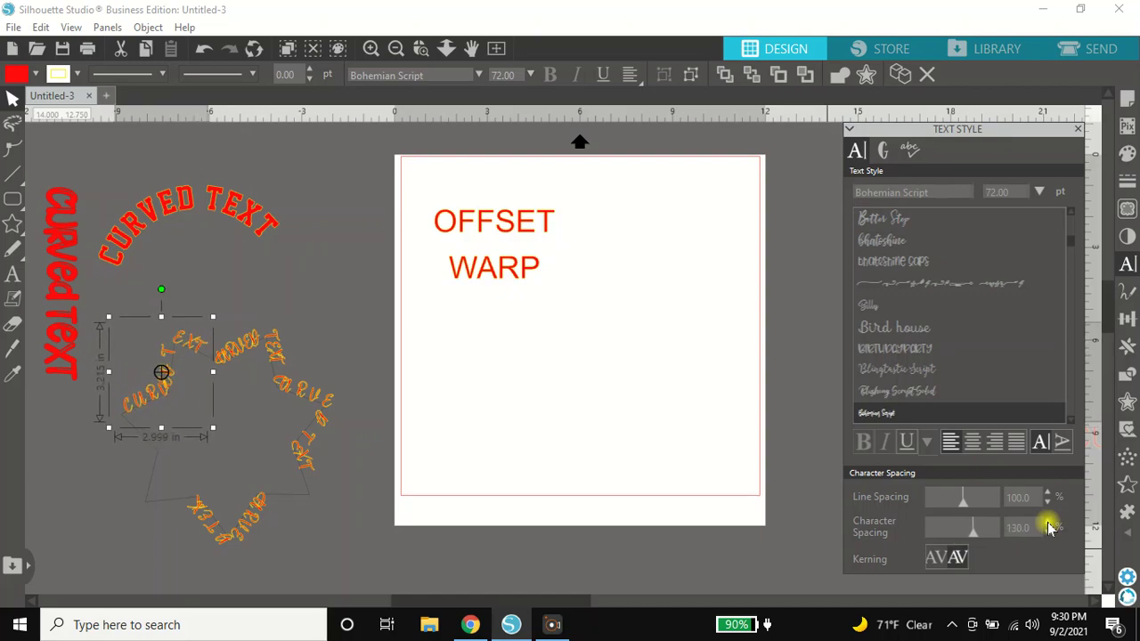
pyautogui.click(1048, 525)
pyautogui.click(1048, 526)
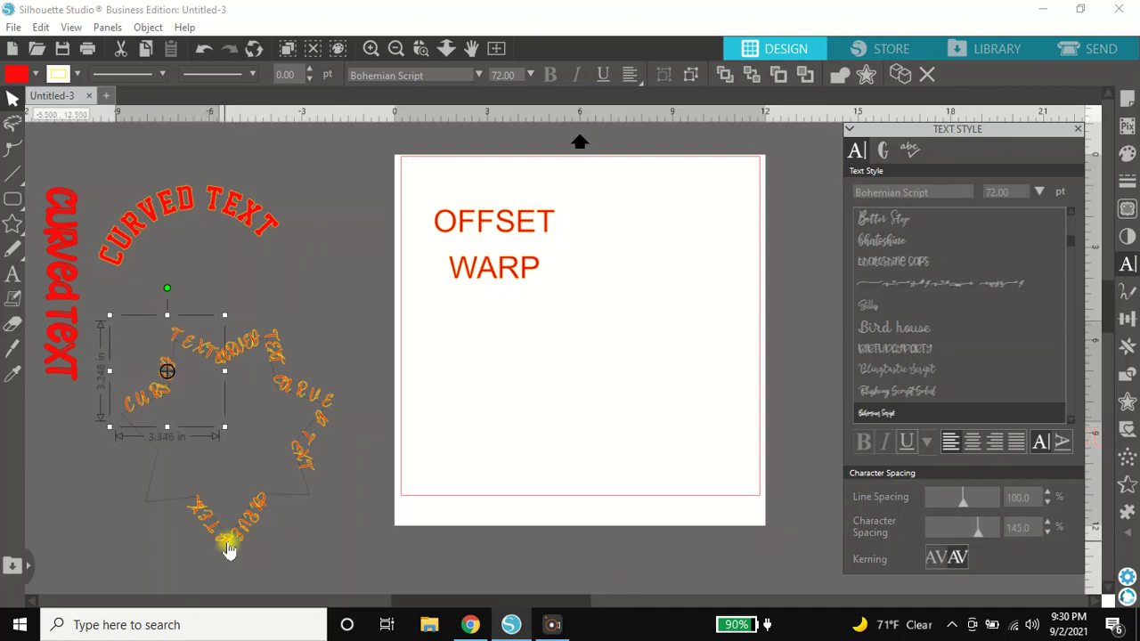
# Step: Delete the star with its text copies and move the OFFSET text off the page to below the arched text
pyautogui.moveTo(414, 419); pyautogui.dragTo(156, 548)
pyautogui.press('Delete')
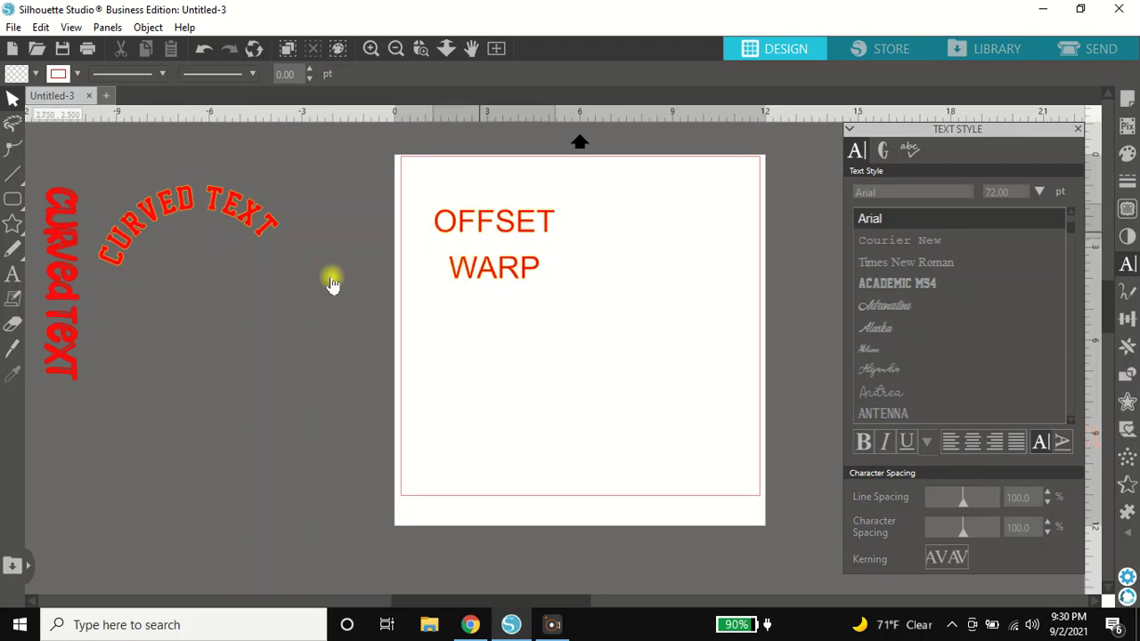
pyautogui.moveTo(479, 231); pyautogui.dragTo(214, 333)
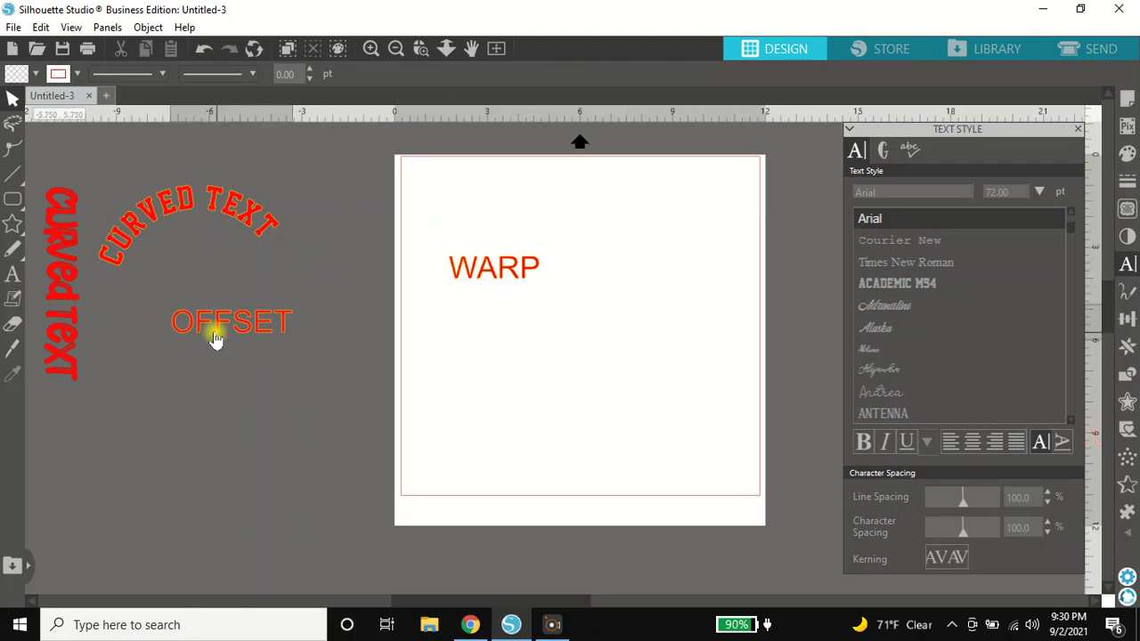
# Step: Replicate the OFFSET text as a row of three and move the third copy beneath the other two
pyautogui.click(1128, 349)
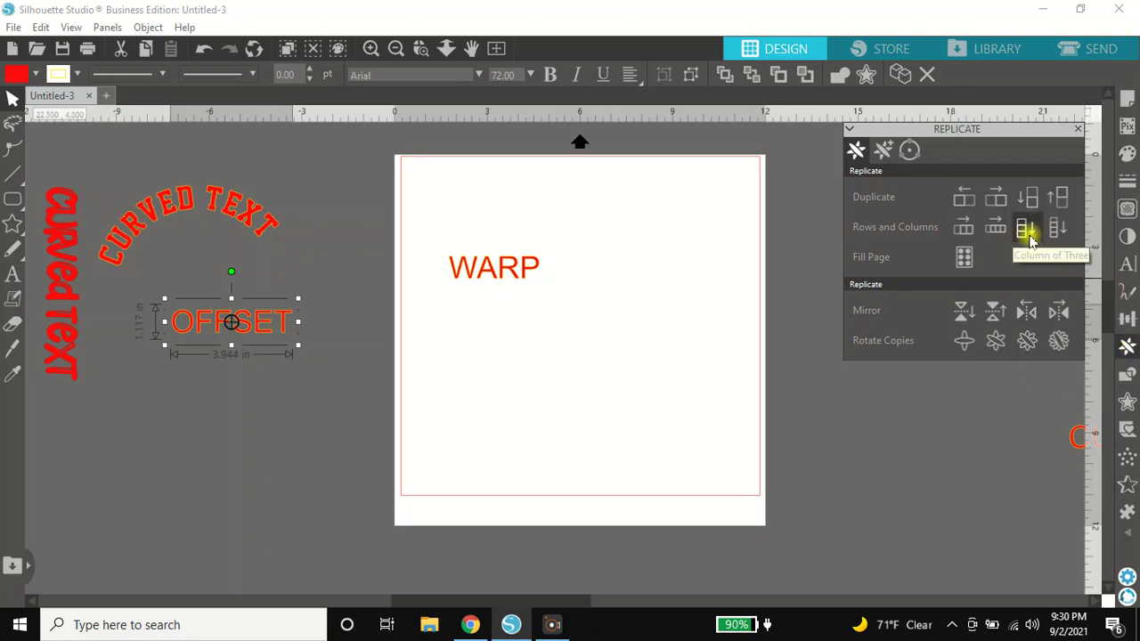
pyautogui.click(963, 230)
pyautogui.moveTo(441, 319); pyautogui.dragTo(770, 366)
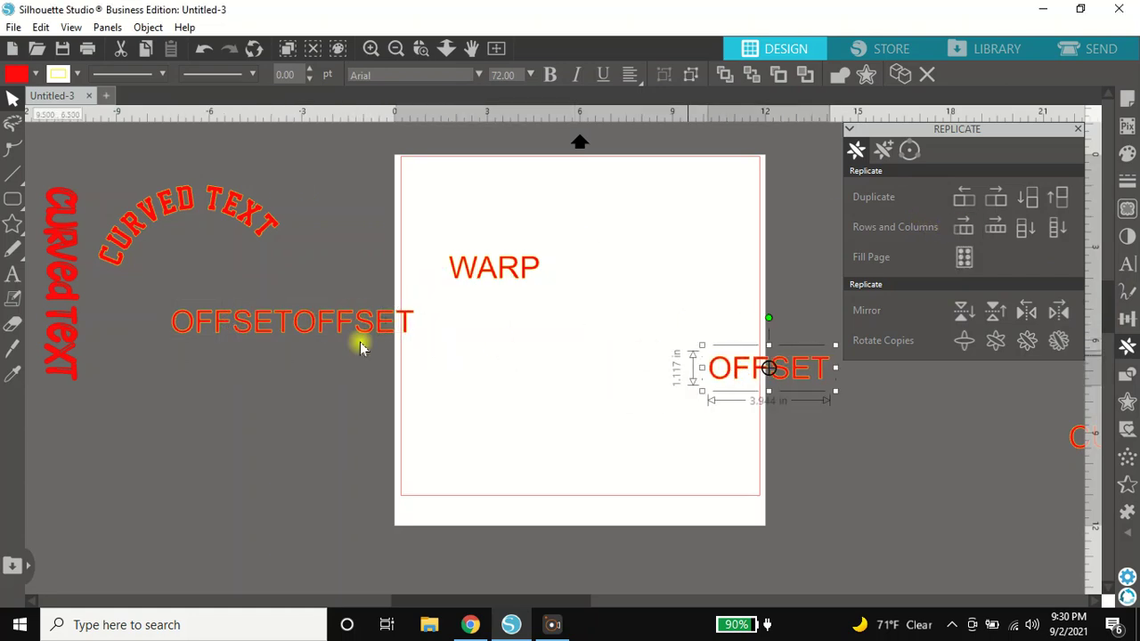
pyautogui.moveTo(330, 330); pyautogui.dragTo(293, 359)
pyautogui.click(668, 431)
pyautogui.click(712, 397)
# Step: Fill all three OFFSET texts with yellow
pyautogui.click(144, 299)
pyautogui.moveTo(144, 299); pyautogui.dragTo(325, 379)
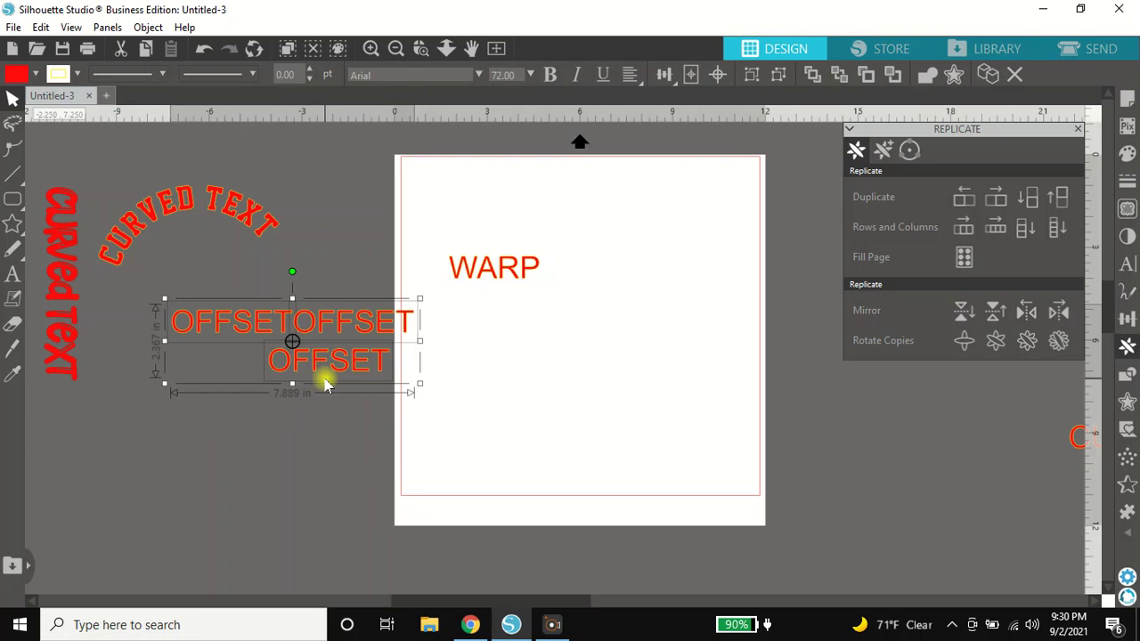
pyautogui.click(35, 75)
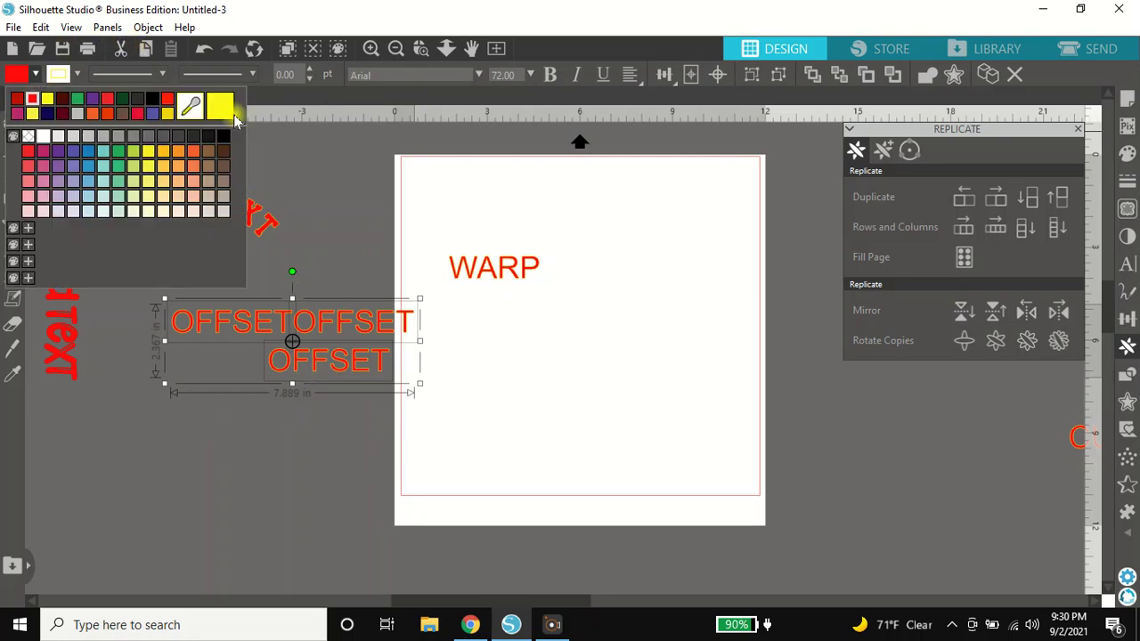
pyautogui.click(231, 112)
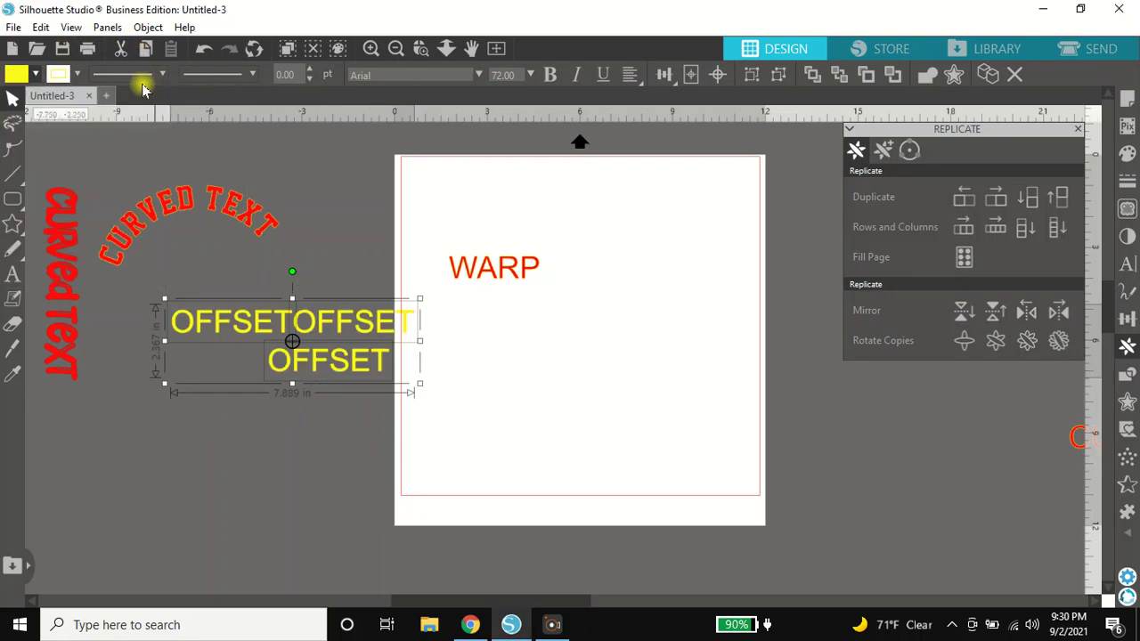
pyautogui.click(254, 412)
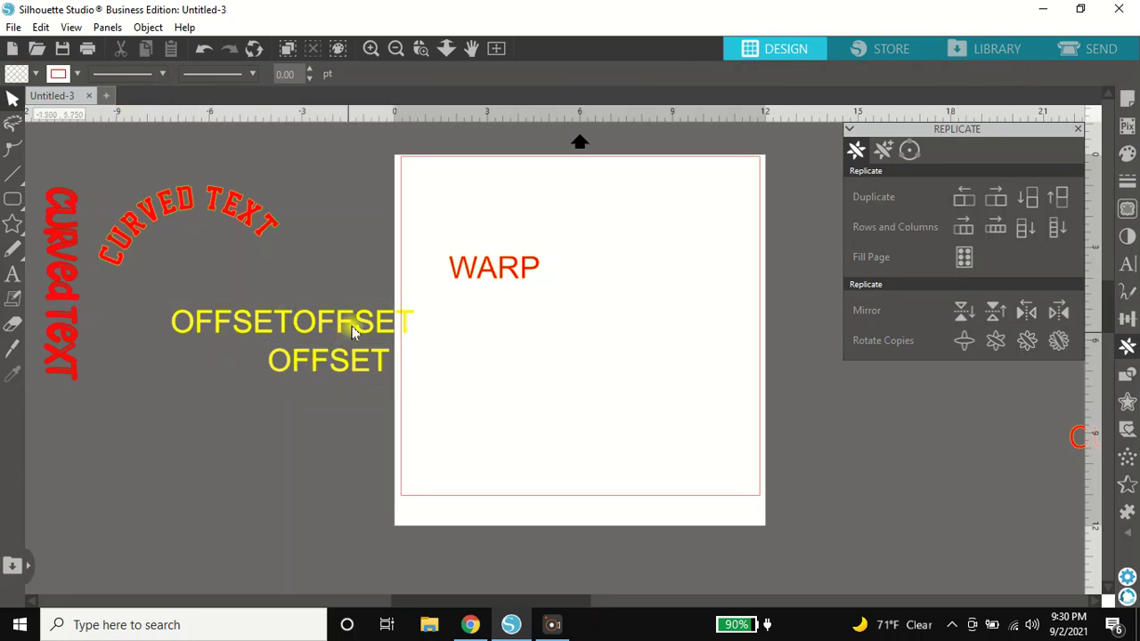
# Step: Change the font of the three OFFSET texts to Be My Glittertine
pyautogui.moveTo(134, 318); pyautogui.dragTo(387, 372)
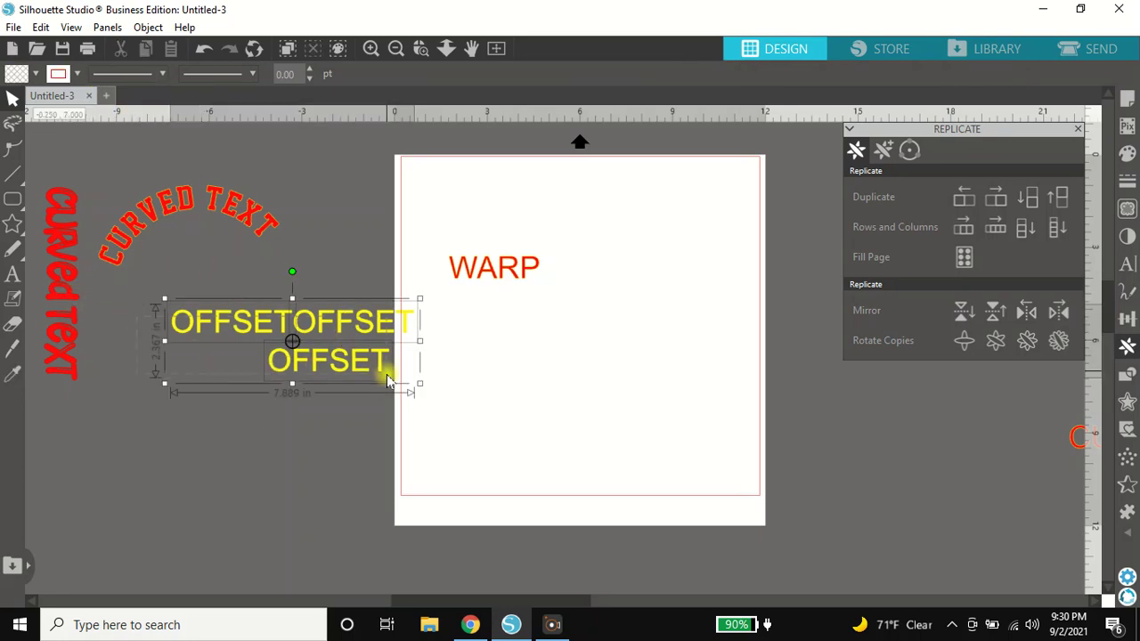
pyautogui.click(1127, 264)
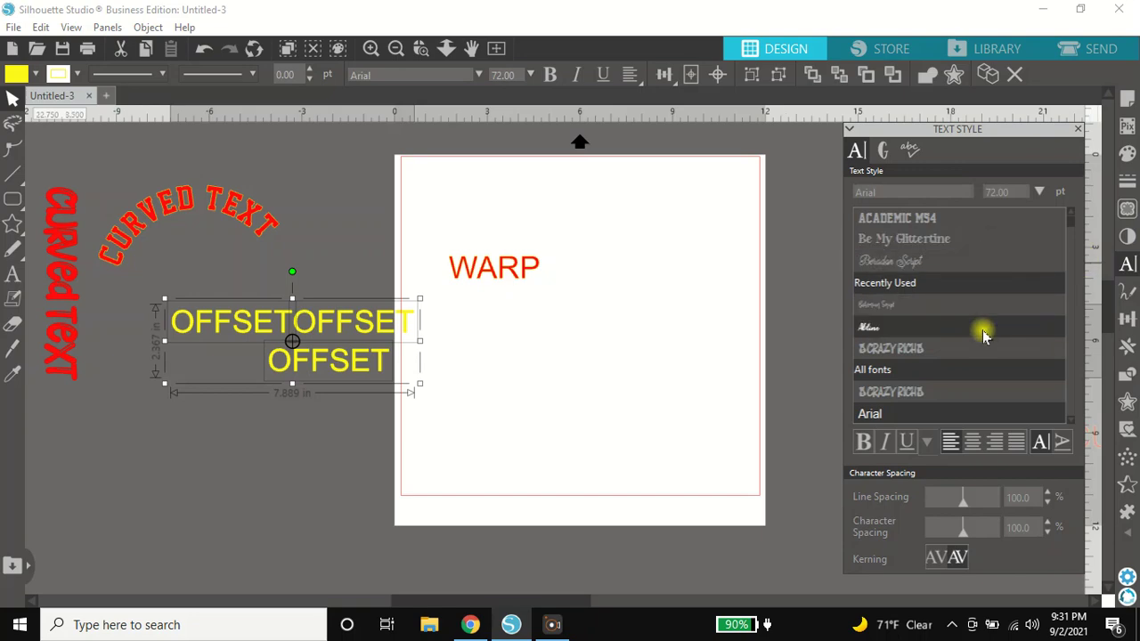
pyautogui.click(972, 239)
pyautogui.click(546, 412)
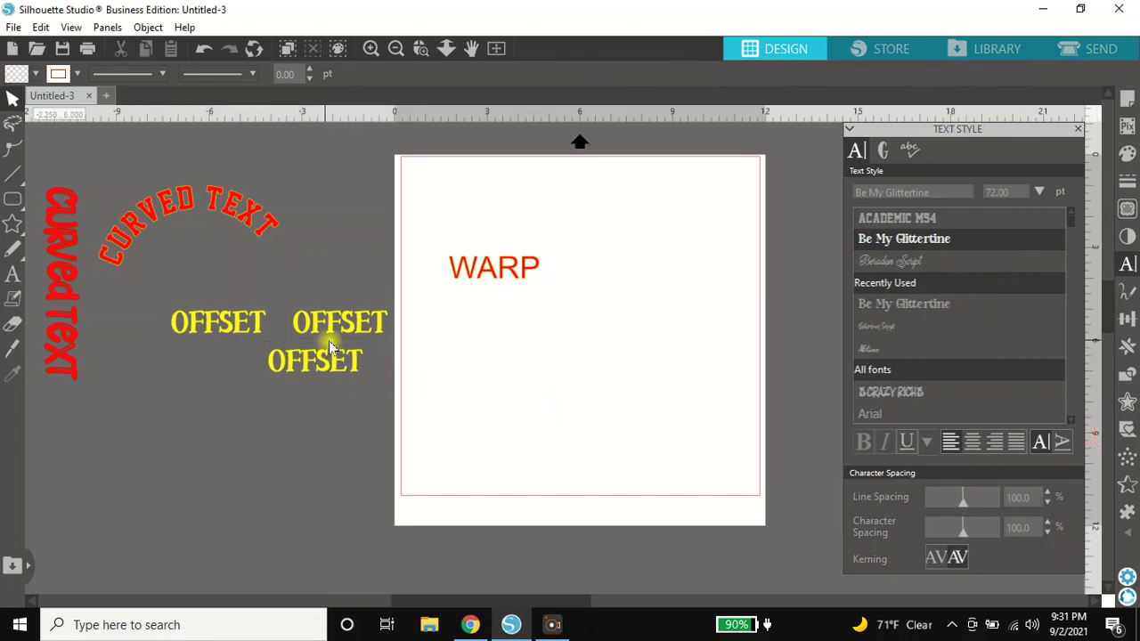
# Step: Move the lower OFFSET copy onto the page under WARP, then enlarge the first copy to about 8.16 in wide and reposition it beside the page
pyautogui.moveTo(348, 356); pyautogui.dragTo(564, 324)
pyautogui.moveTo(237, 323); pyautogui.dragTo(431, 442)
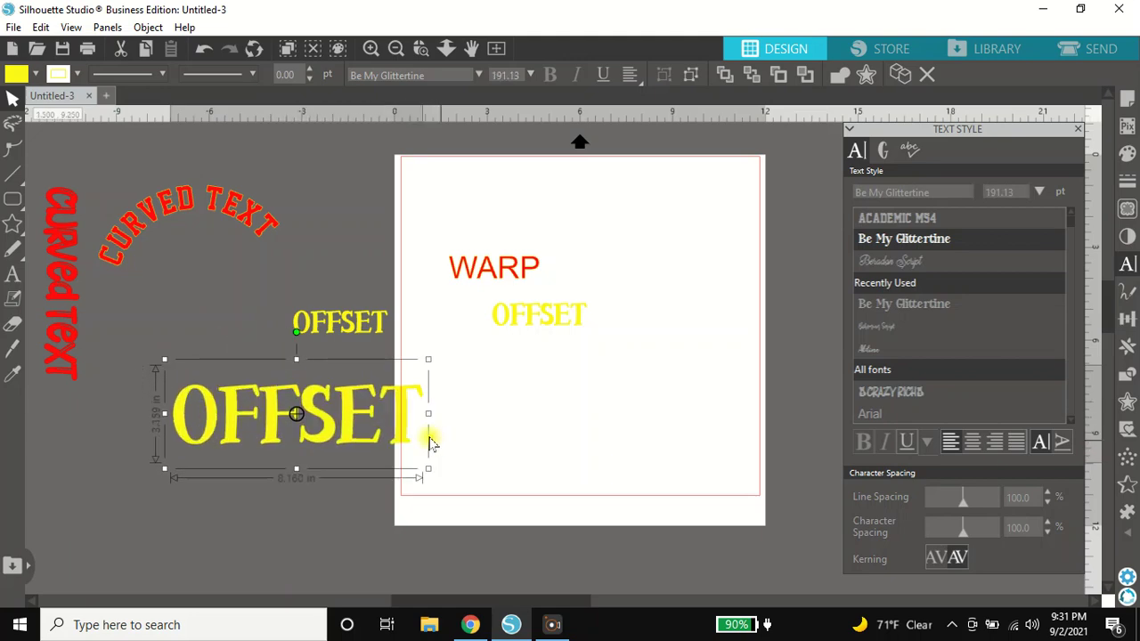
pyautogui.moveTo(362, 449); pyautogui.dragTo(308, 449)
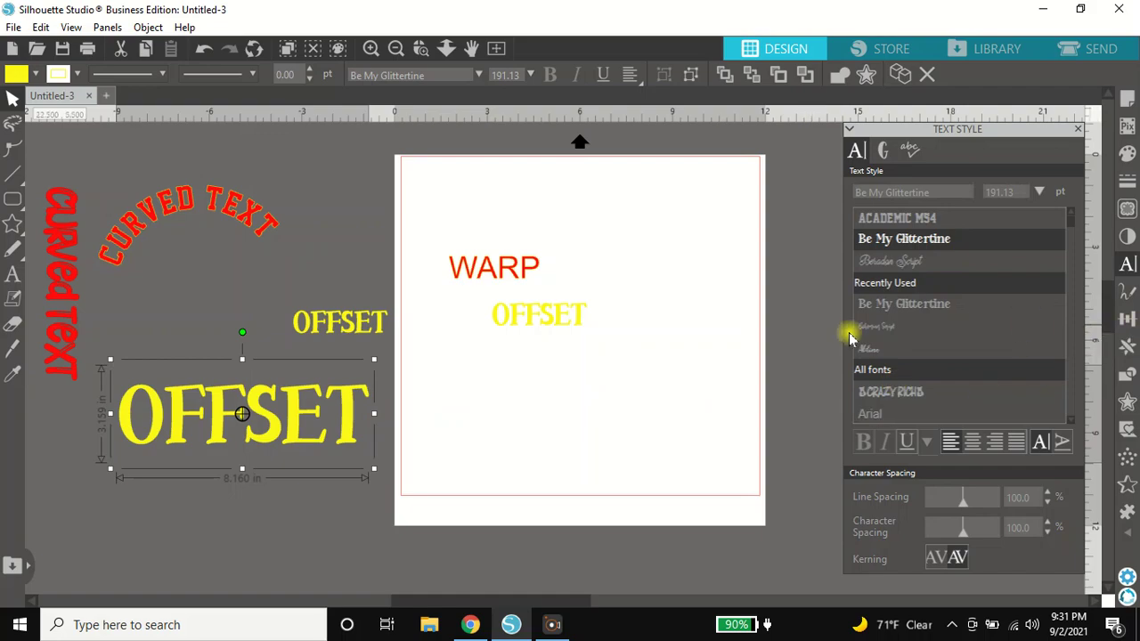
# Step: Create an outward offset around the large OFFSET text with a distance of 0.060 in
pyautogui.click(1126, 408)
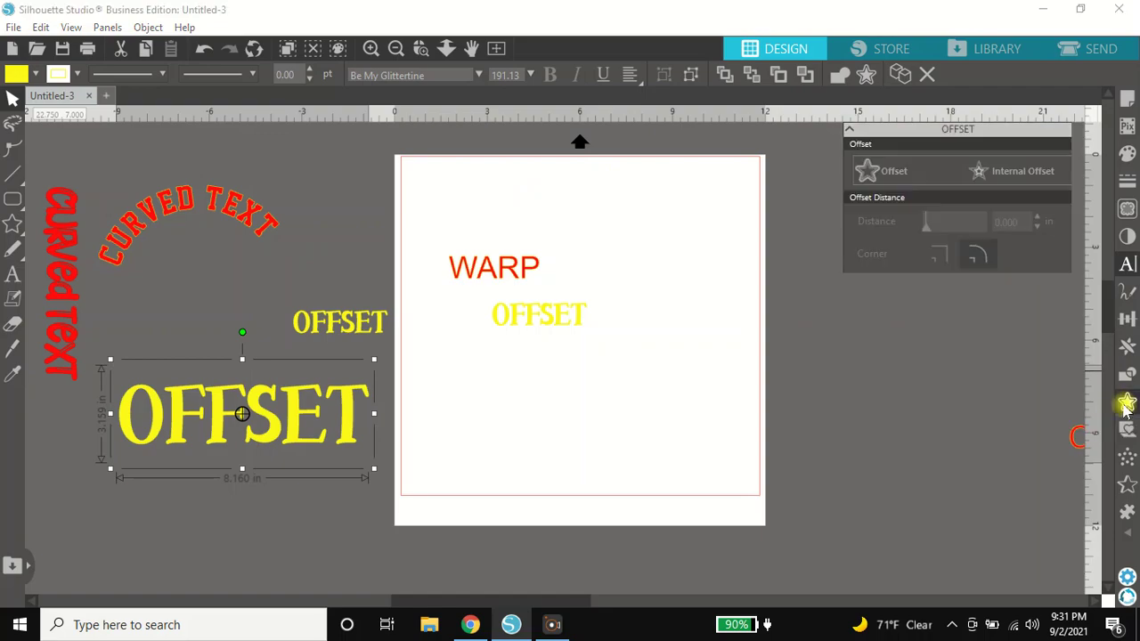
pyautogui.click(943, 174)
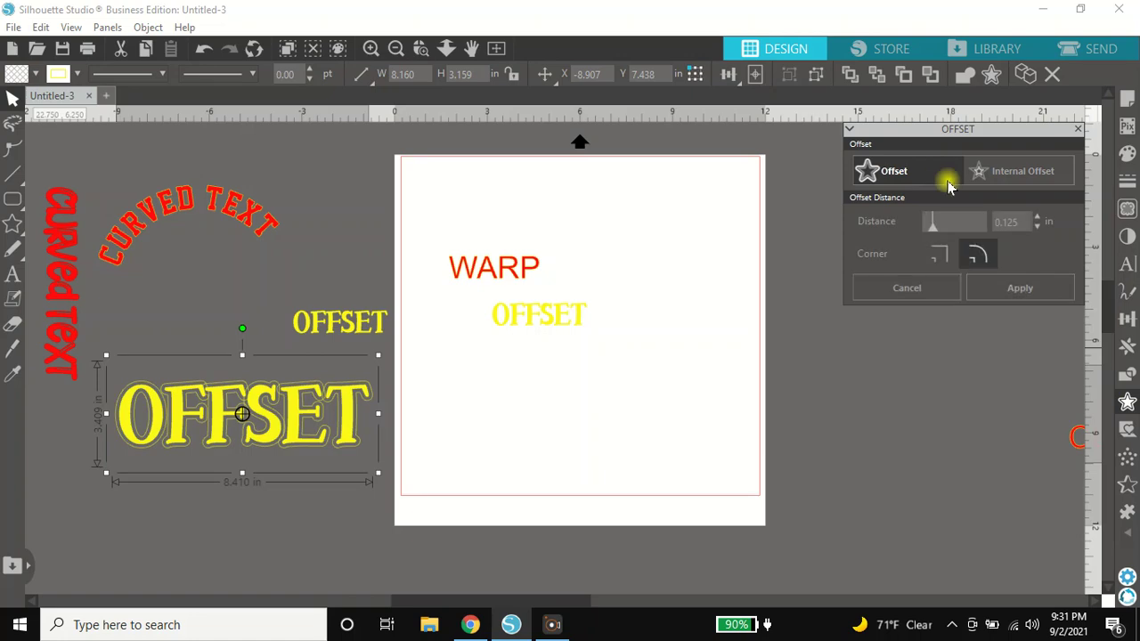
pyautogui.click(1039, 228)
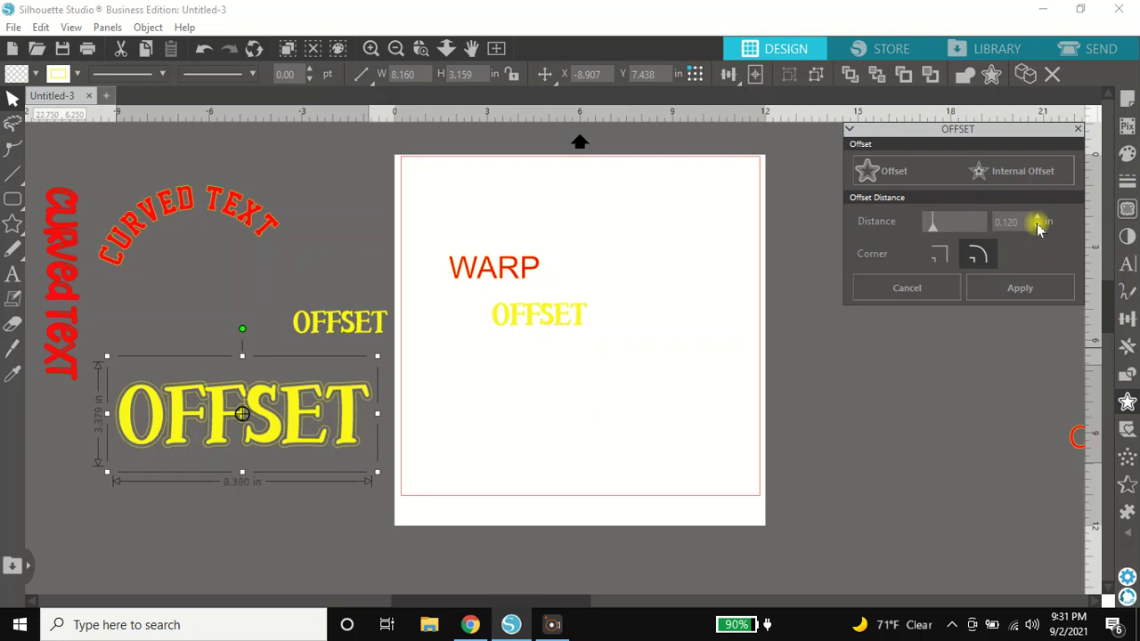
pyautogui.click(1038, 228)
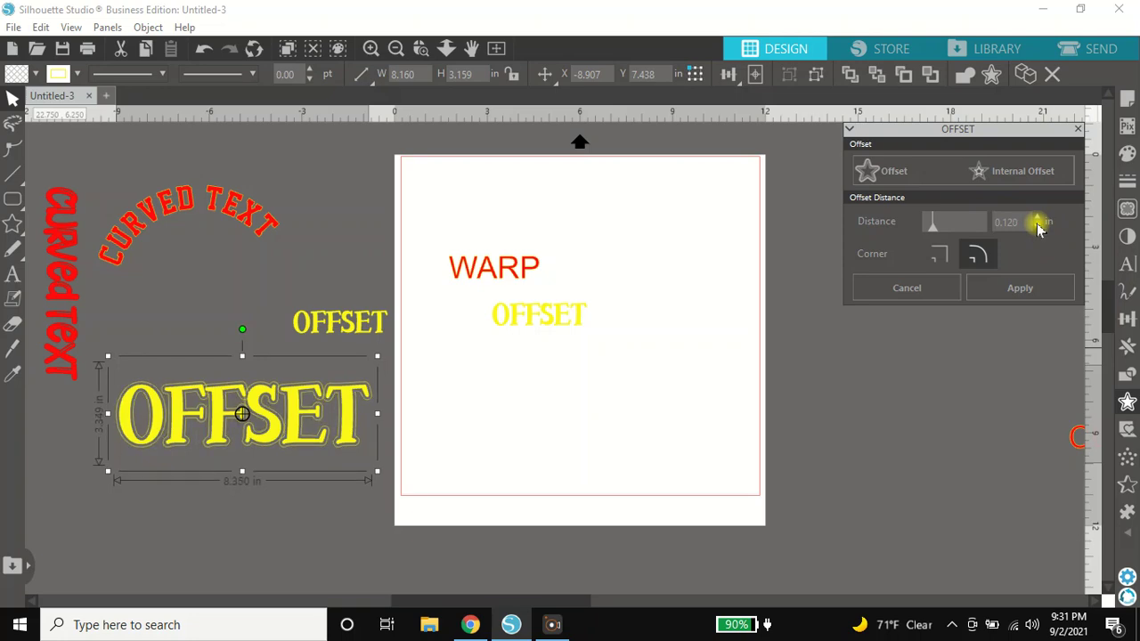
pyautogui.click(1038, 228)
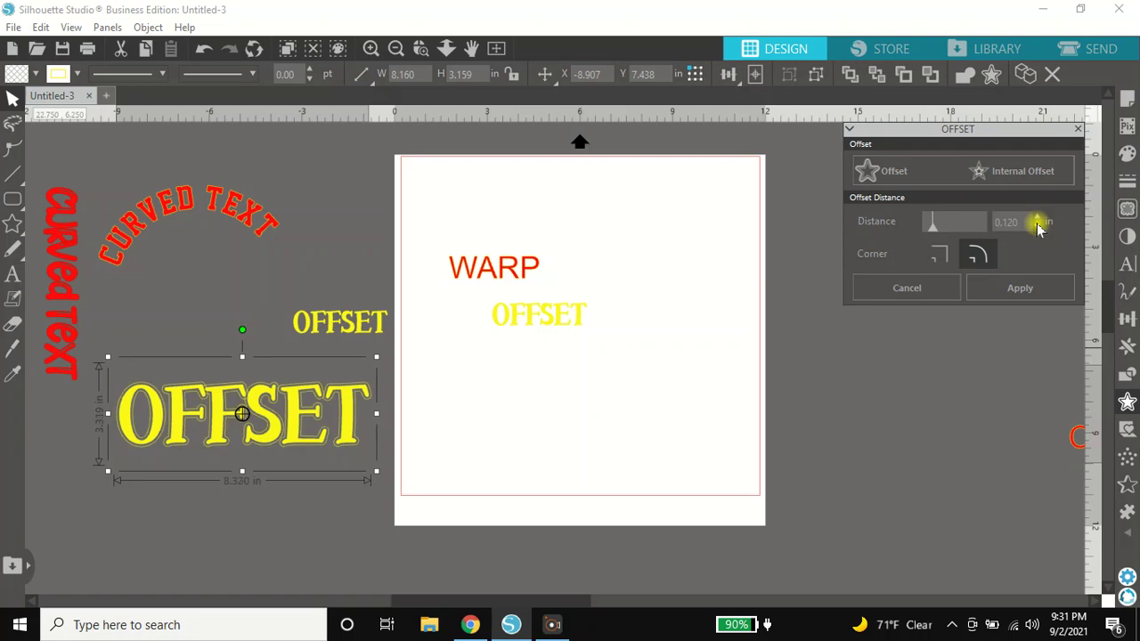
pyautogui.click(1039, 228)
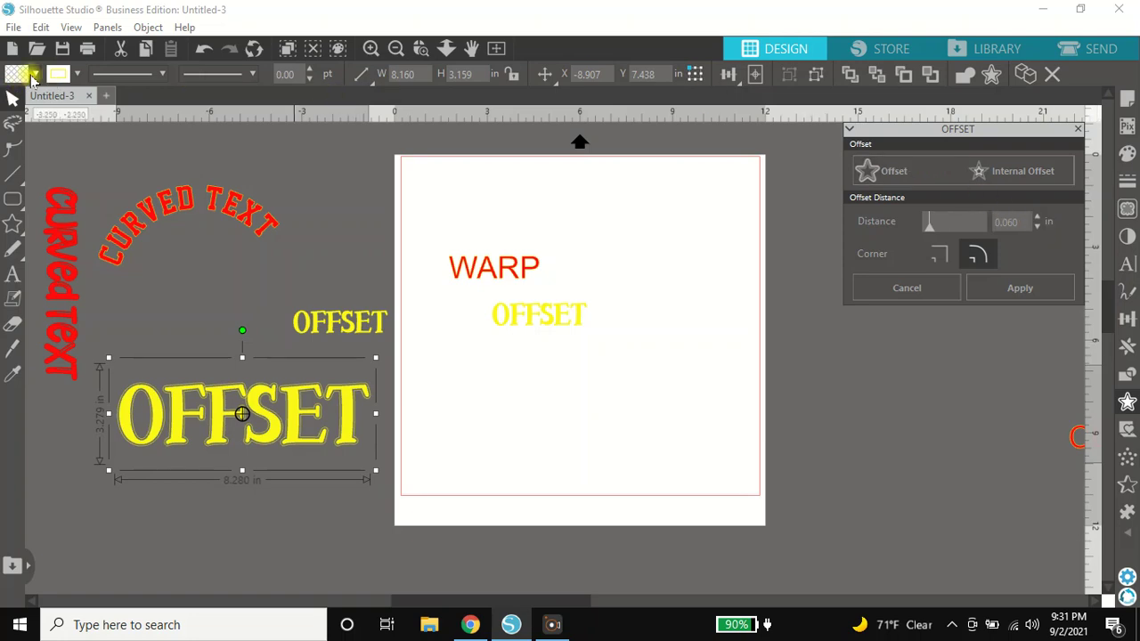
pyautogui.click(814, 76)
# Step: Try to fill the offset outline around the large OFFSET text with red
pyautogui.click(38, 76)
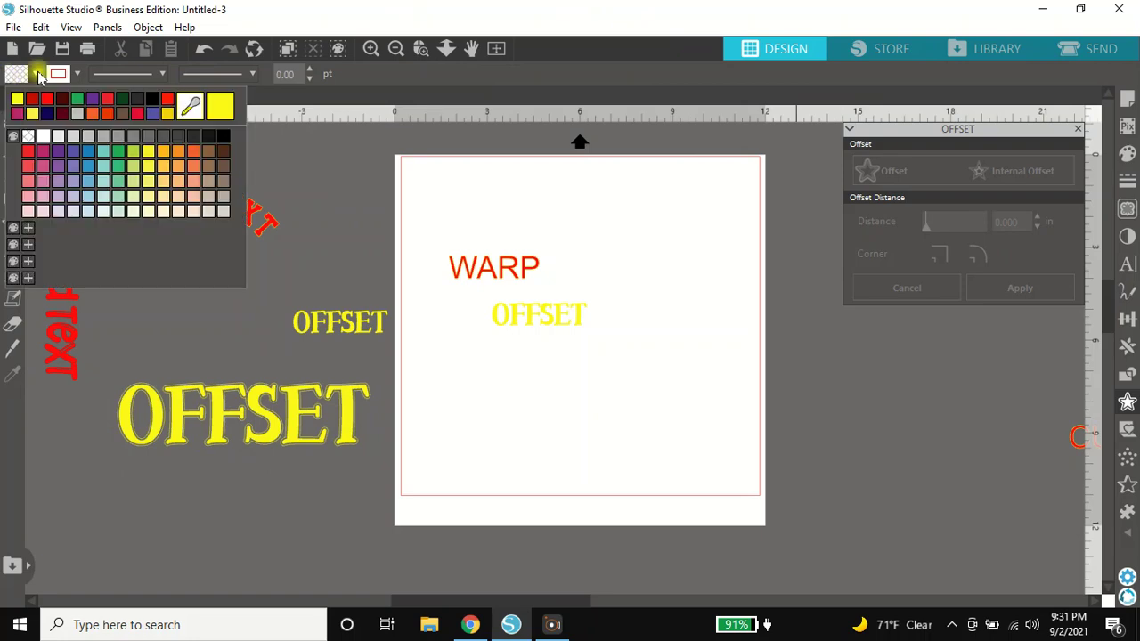
pyautogui.click(46, 98)
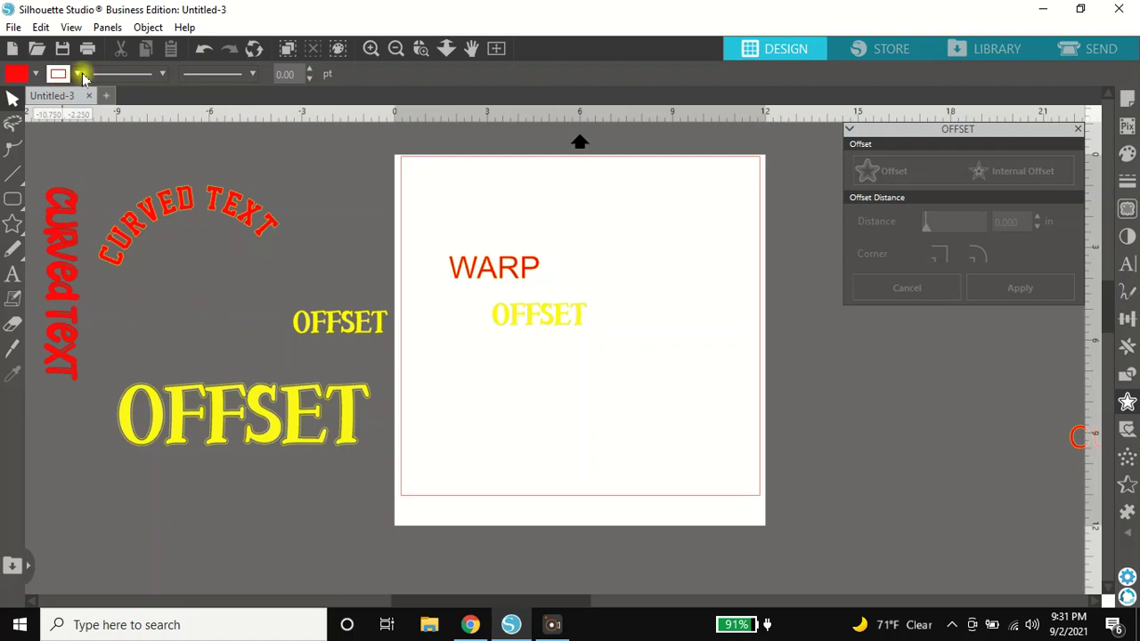
pyautogui.click(31, 76)
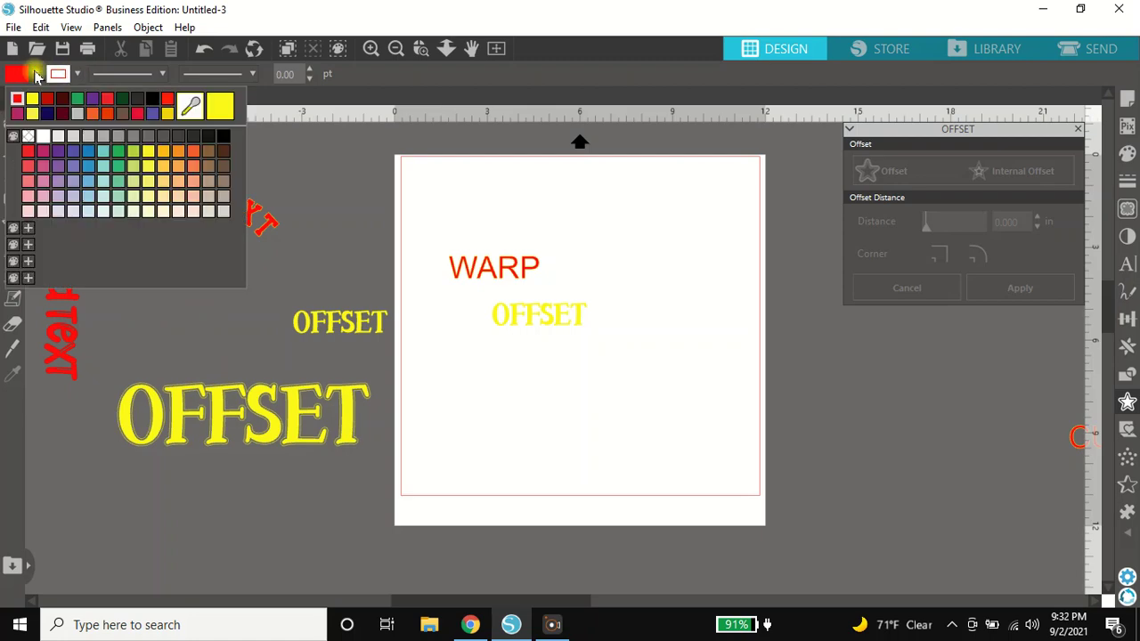
# Step: Move the large yellow OFFSET text down off its offset outline and select the outline
pyautogui.click(227, 420)
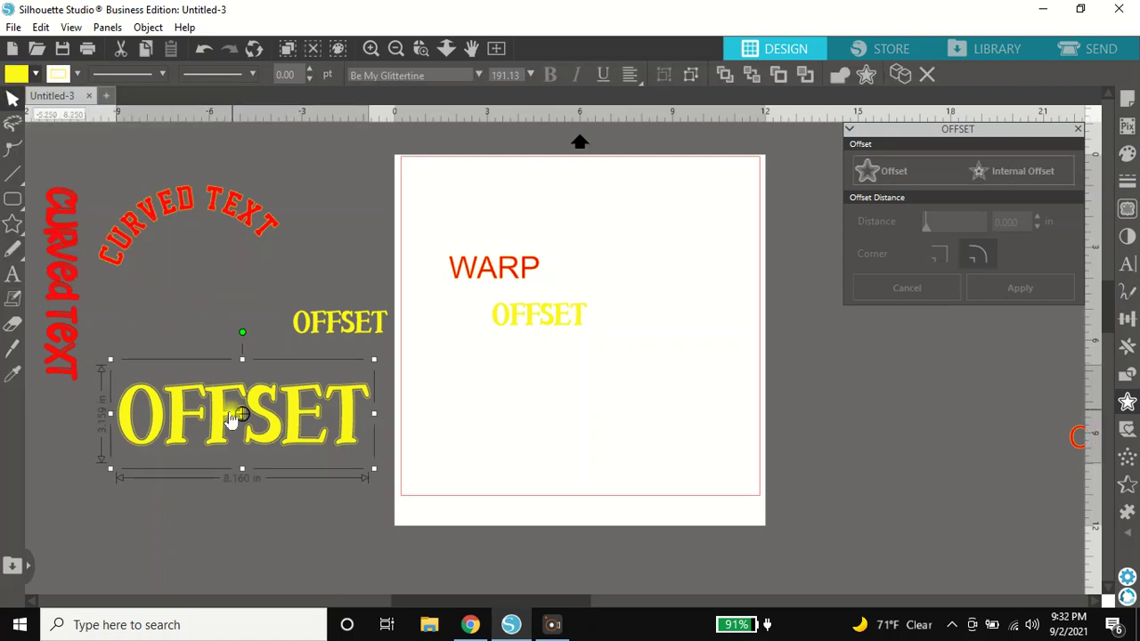
pyautogui.click(224, 476)
pyautogui.click(224, 433)
pyautogui.click(223, 506)
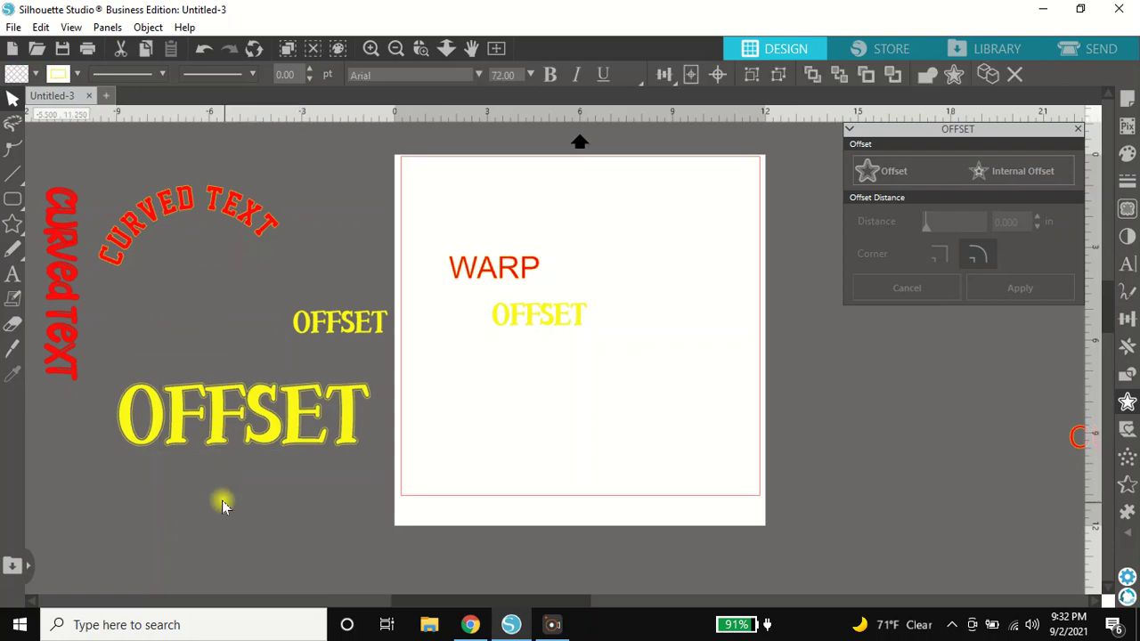
pyautogui.click(223, 411)
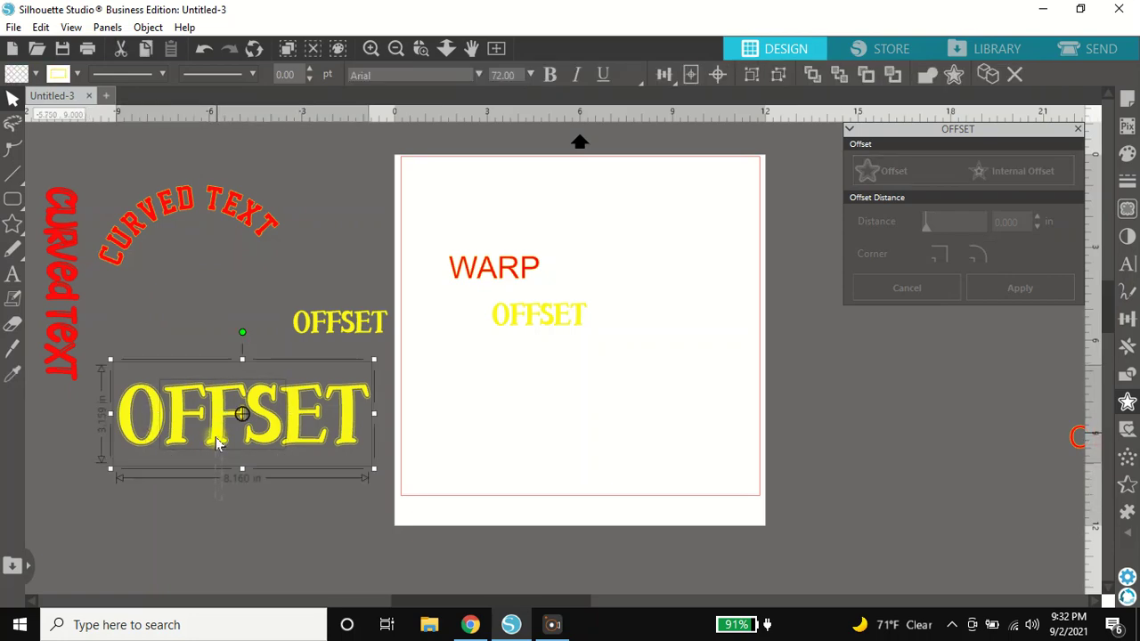
pyautogui.click(176, 509)
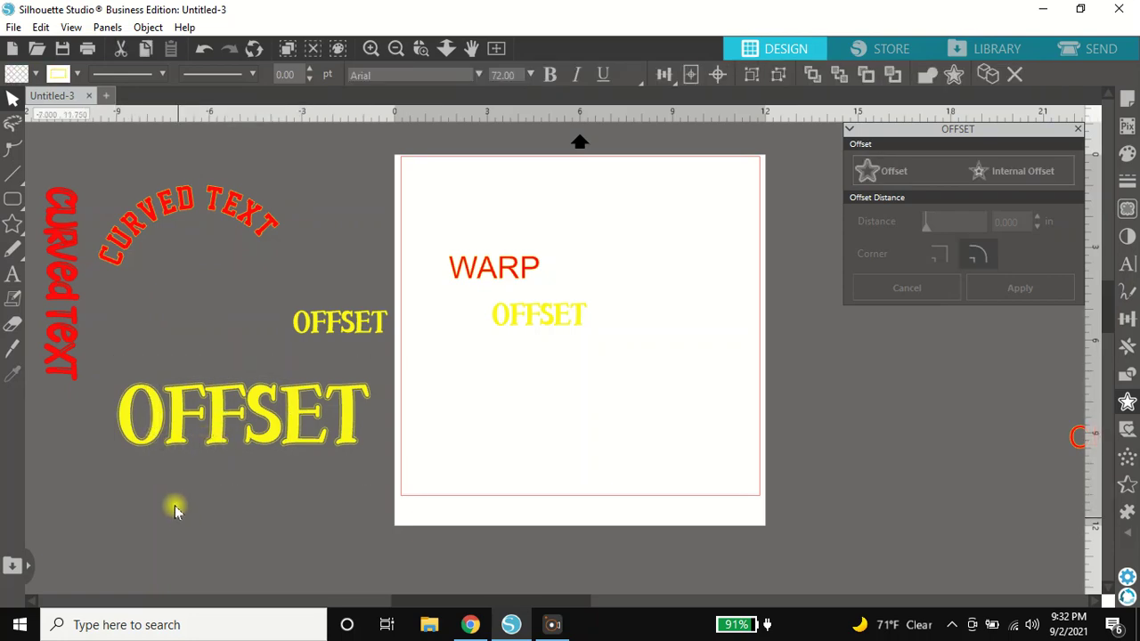
pyautogui.moveTo(158, 425); pyautogui.dragTo(163, 493)
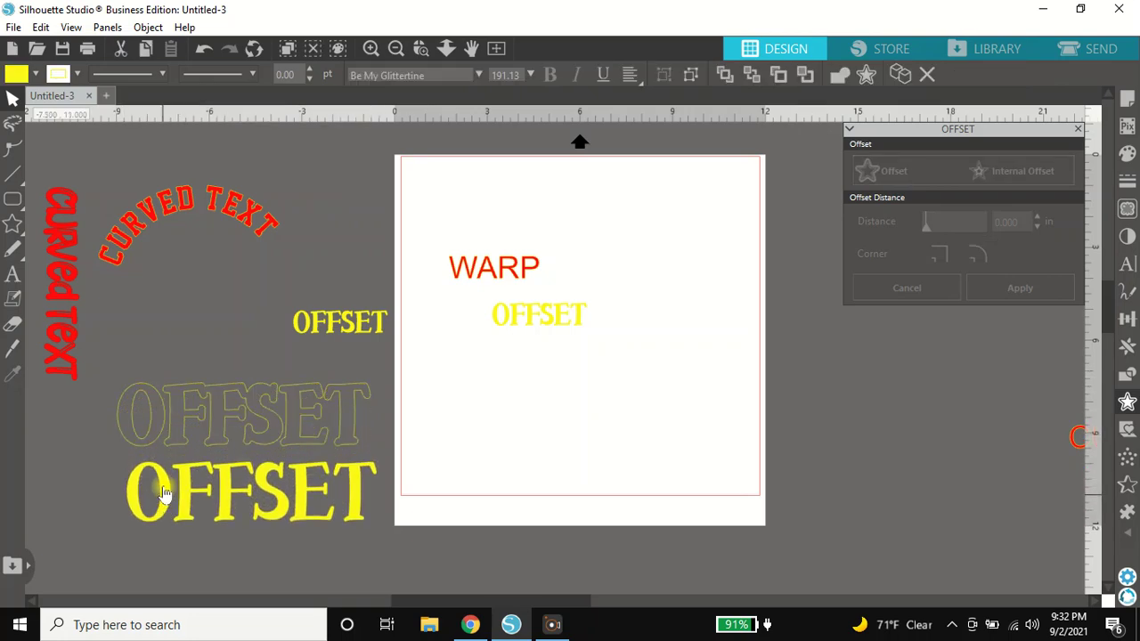
pyautogui.click(211, 396)
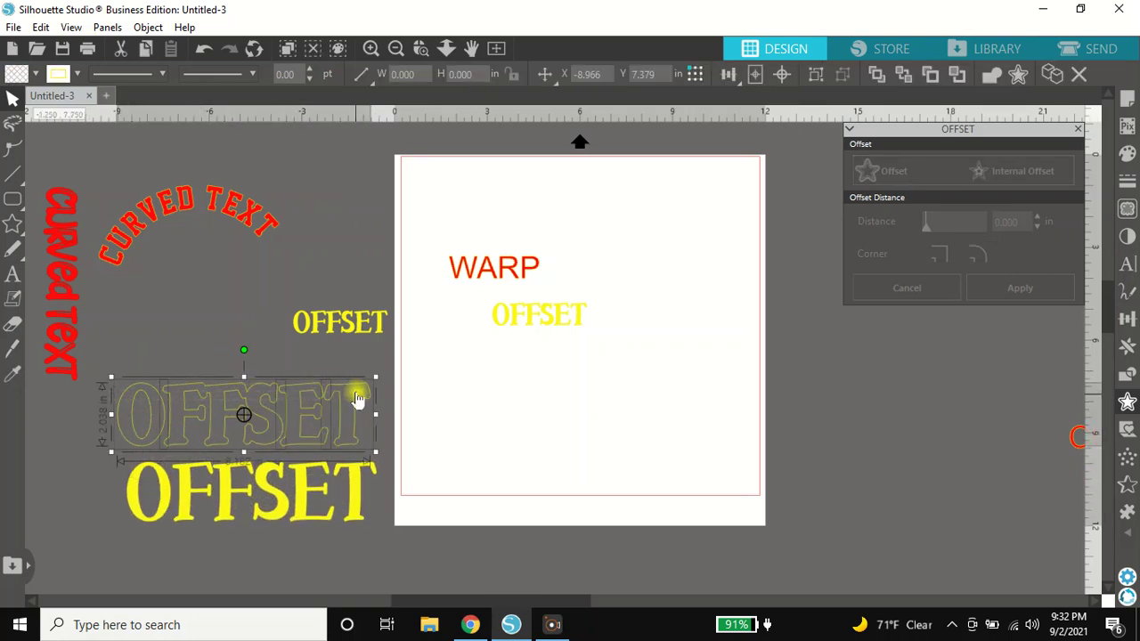
# Step: Group the pieces of the large OFFSET outline and give the group a dark maroon fill and matching line color
pyautogui.click(818, 78)
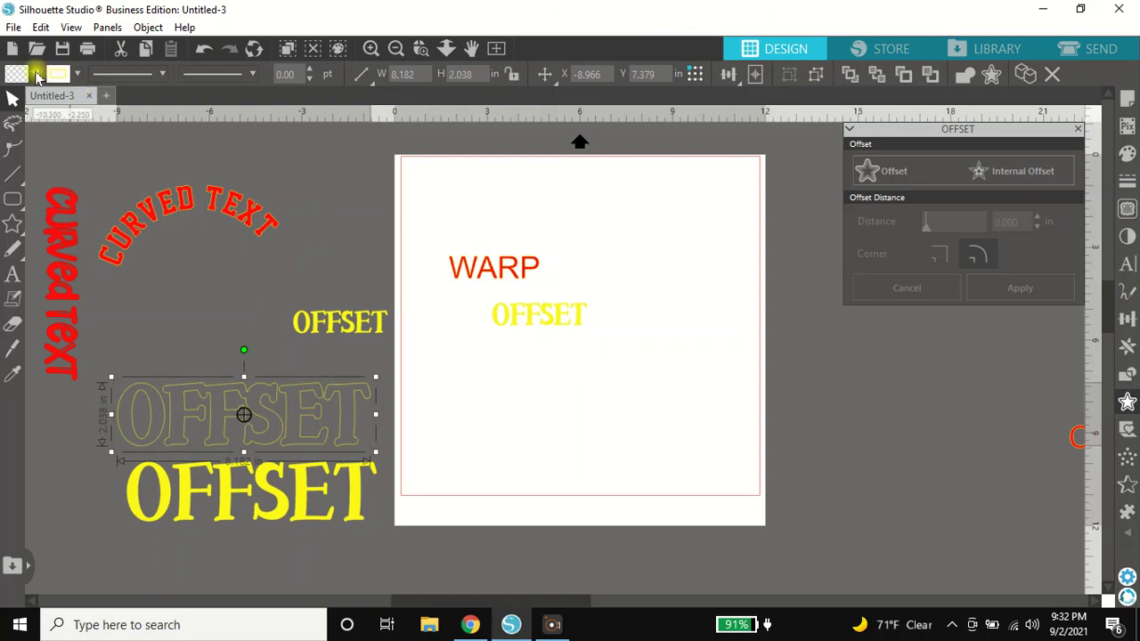
pyautogui.click(37, 76)
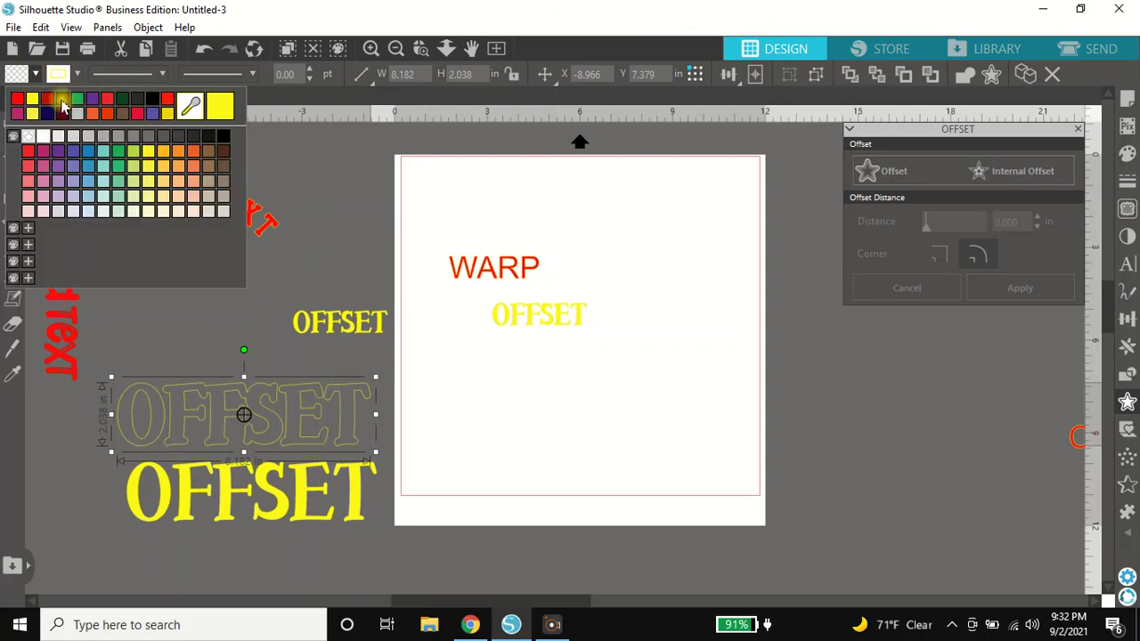
pyautogui.click(62, 105)
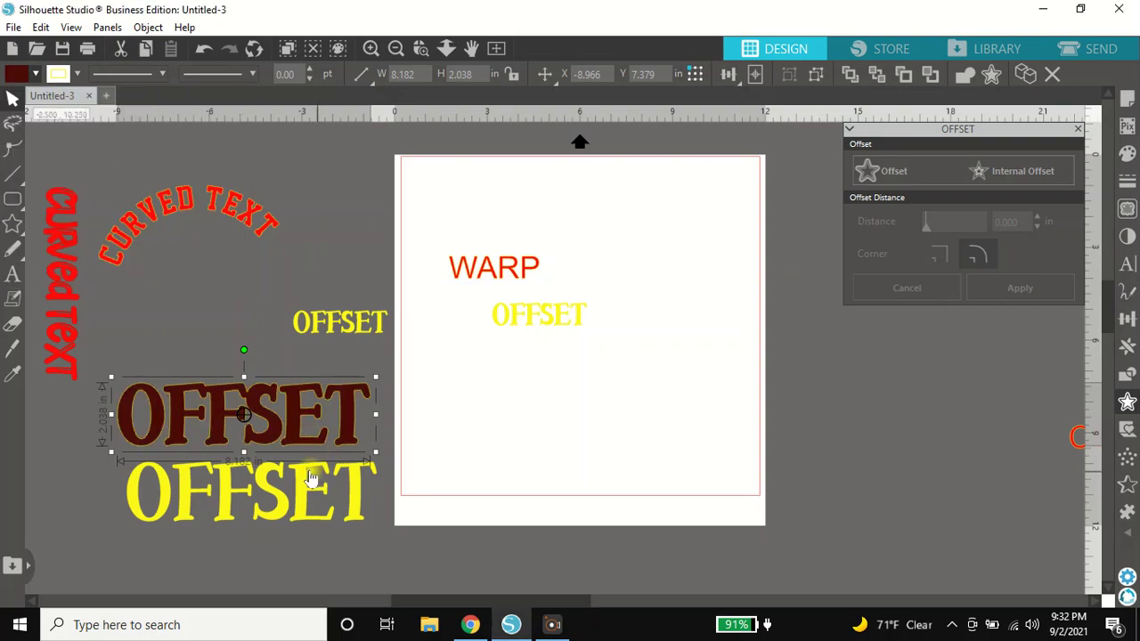
pyautogui.click(77, 74)
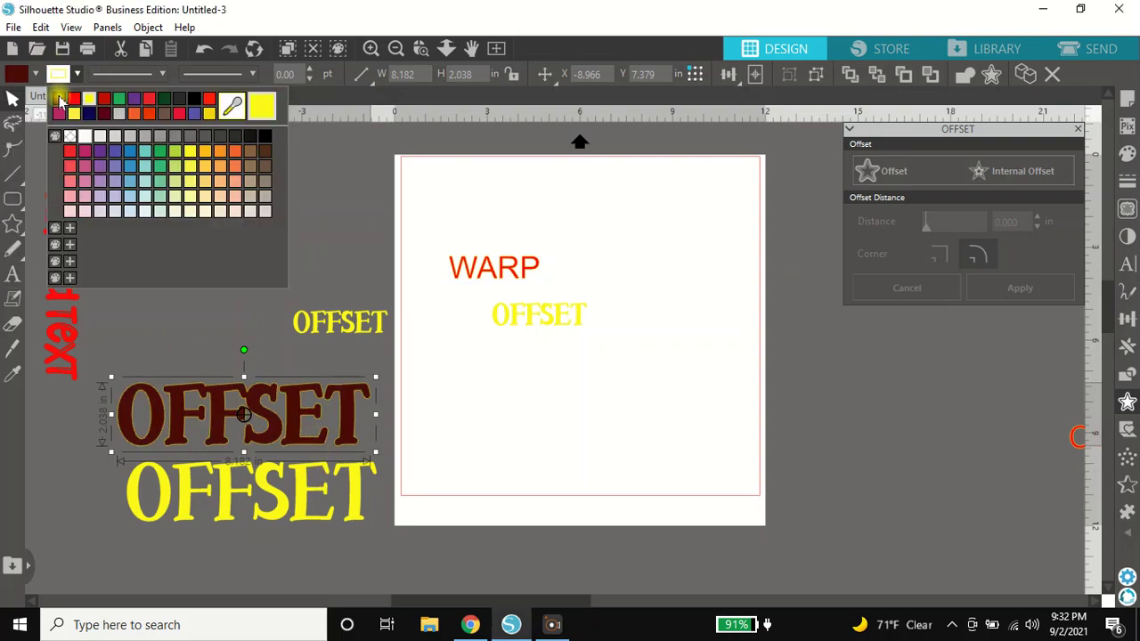
pyautogui.click(59, 101)
pyautogui.click(483, 357)
# Step: Move the large yellow OFFSET text back up and center it over its maroon offset
pyautogui.click(351, 502)
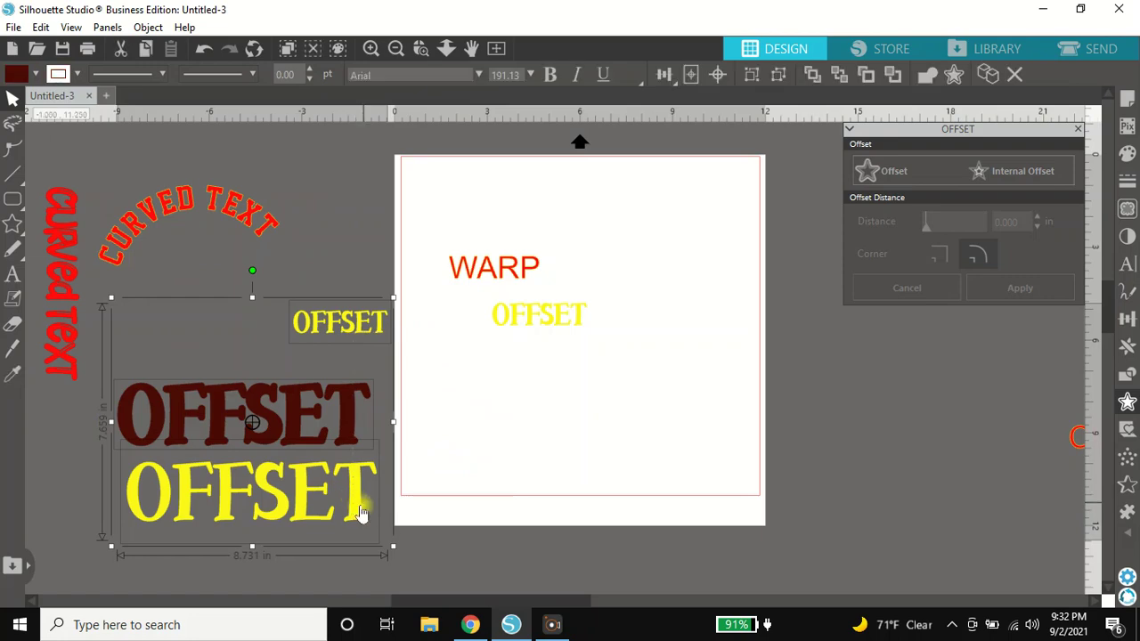
pyautogui.click(432, 502)
pyautogui.moveTo(360, 531); pyautogui.dragTo(349, 457)
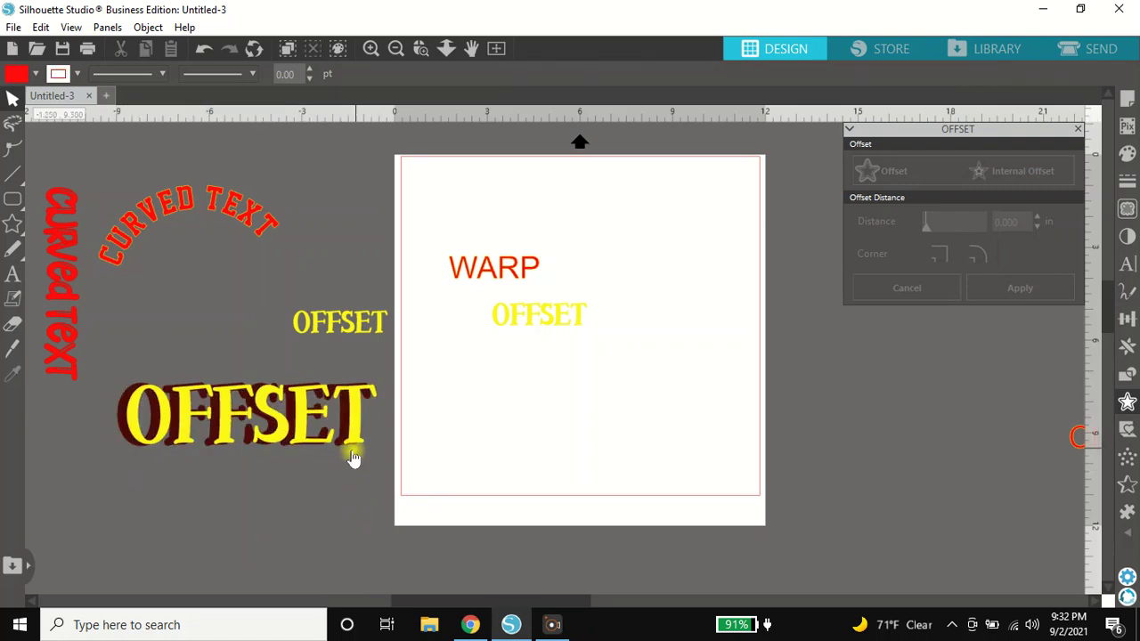
pyautogui.moveTo(353, 458); pyautogui.dragTo(355, 448)
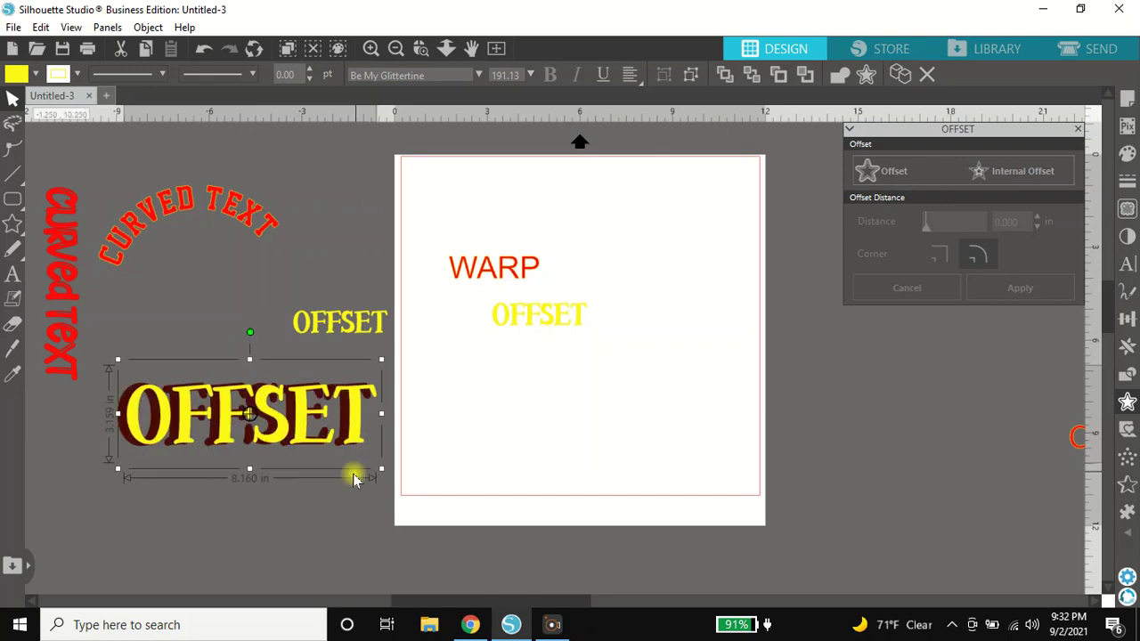
pyautogui.click(353, 480)
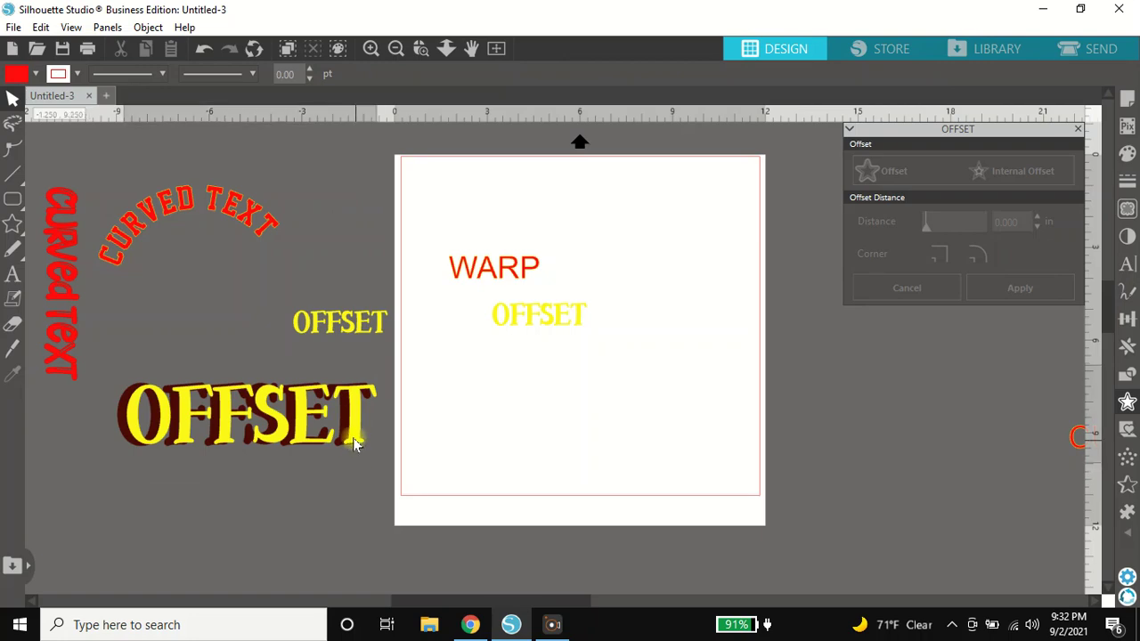
pyautogui.click(353, 443)
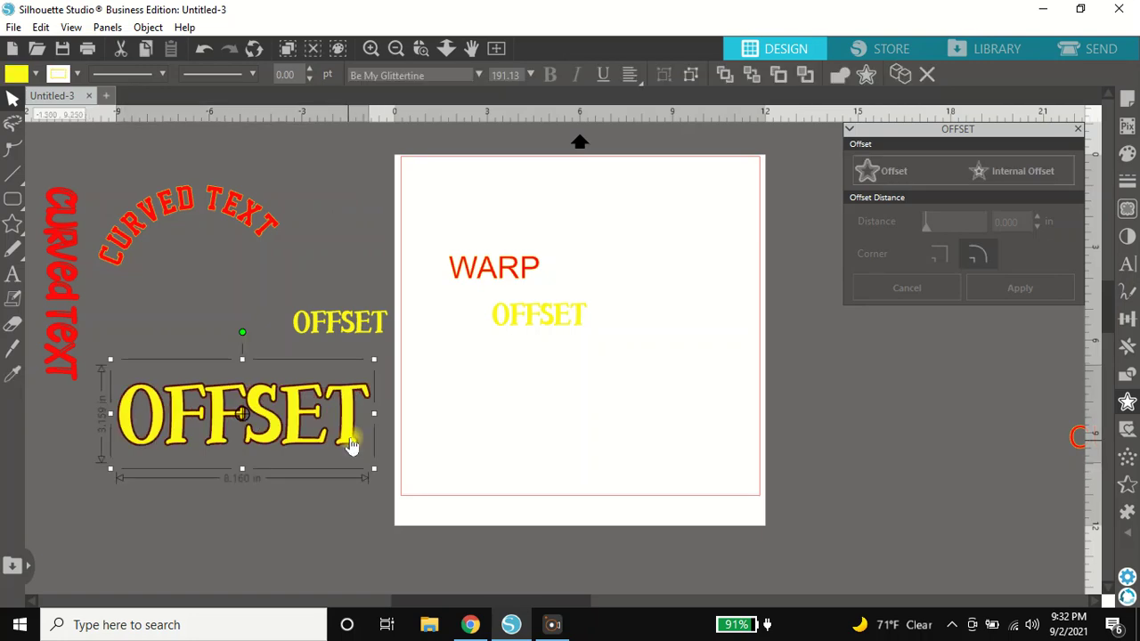
# Step: Move the large OFFSET text together with its maroon offset upward, and place the small OFFSET copy below them
pyautogui.moveTo(51, 407); pyautogui.dragTo(253, 487)
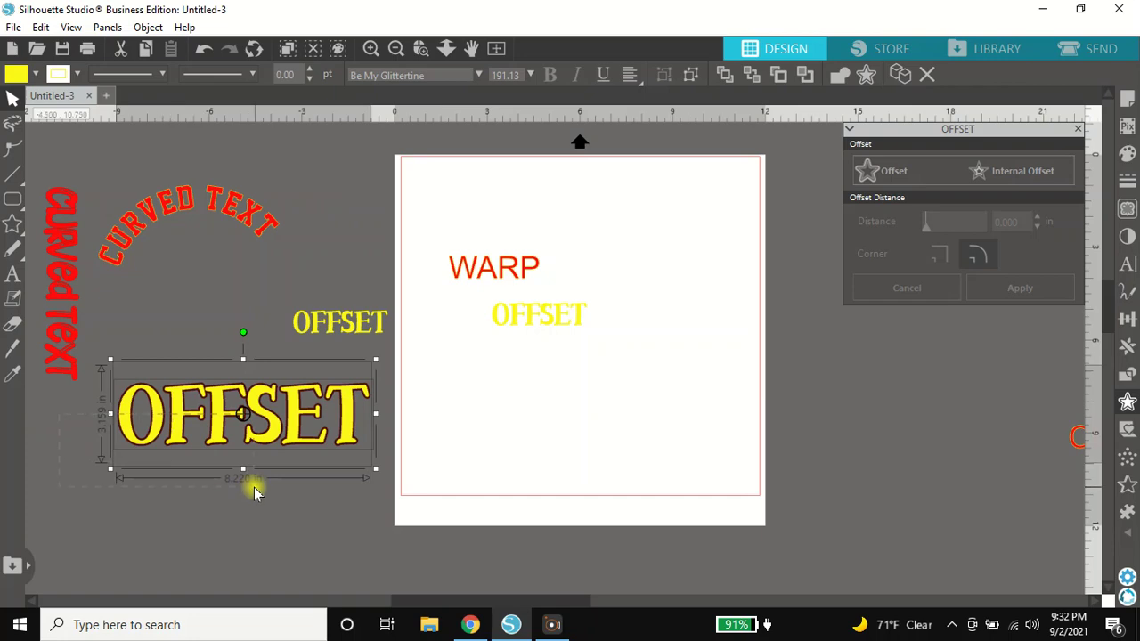
pyautogui.moveTo(312, 428); pyautogui.dragTo(295, 378)
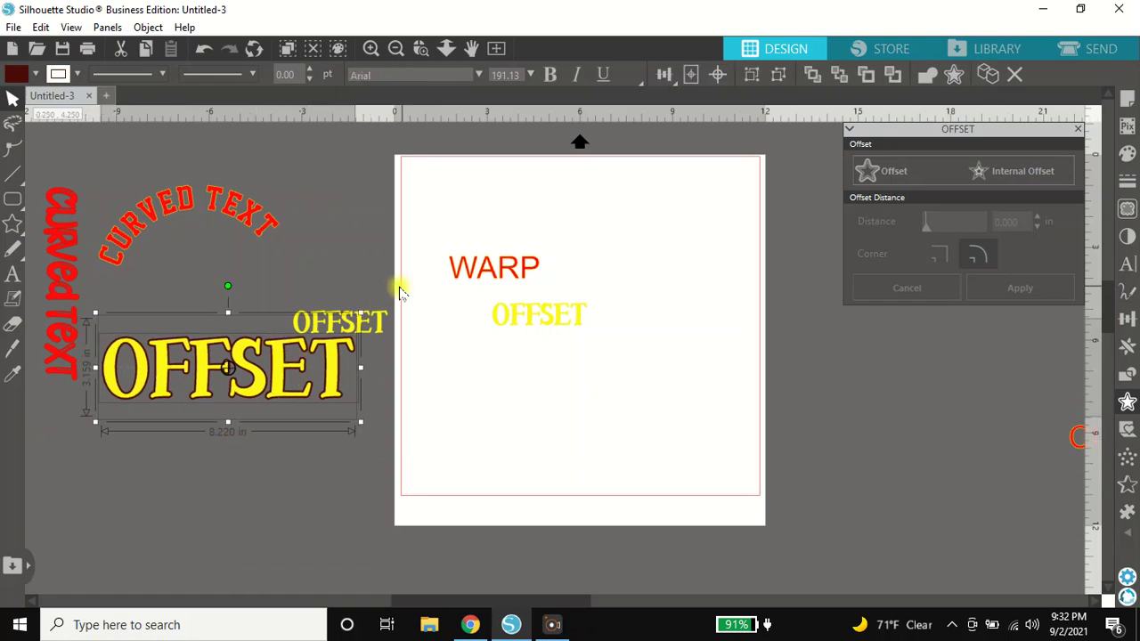
pyautogui.moveTo(388, 318); pyautogui.dragTo(318, 458)
# Step: Shift the maroon offset slightly to the right behind the large yellow OFFSET text as a drop shadow
pyautogui.moveTo(349, 361); pyautogui.dragTo(340, 374)
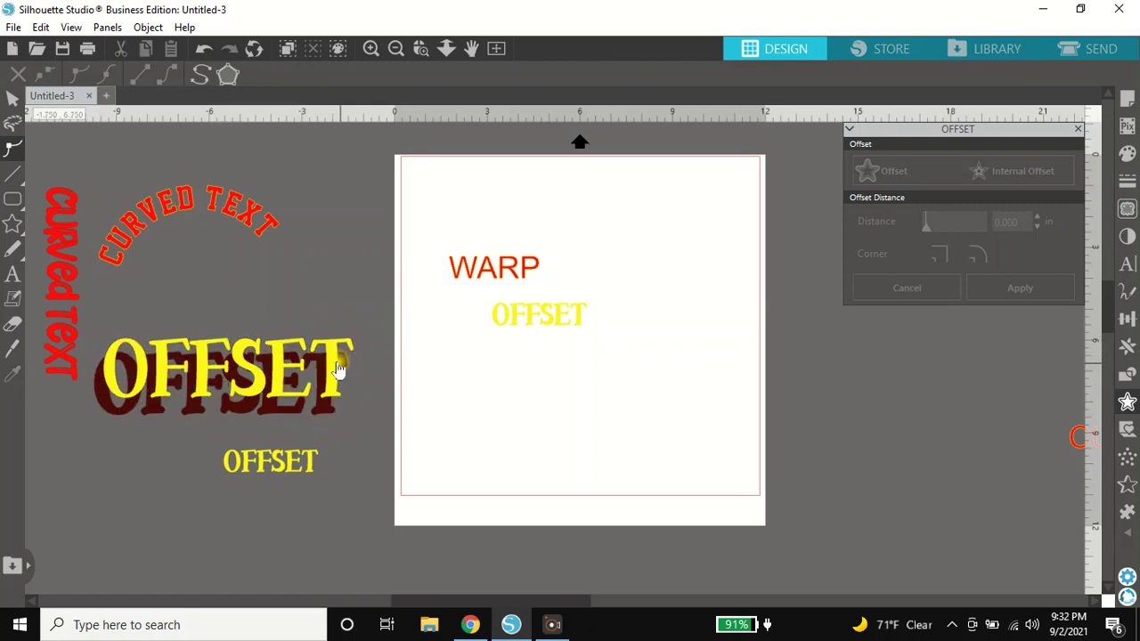
pyautogui.moveTo(330, 422); pyautogui.dragTo(341, 389)
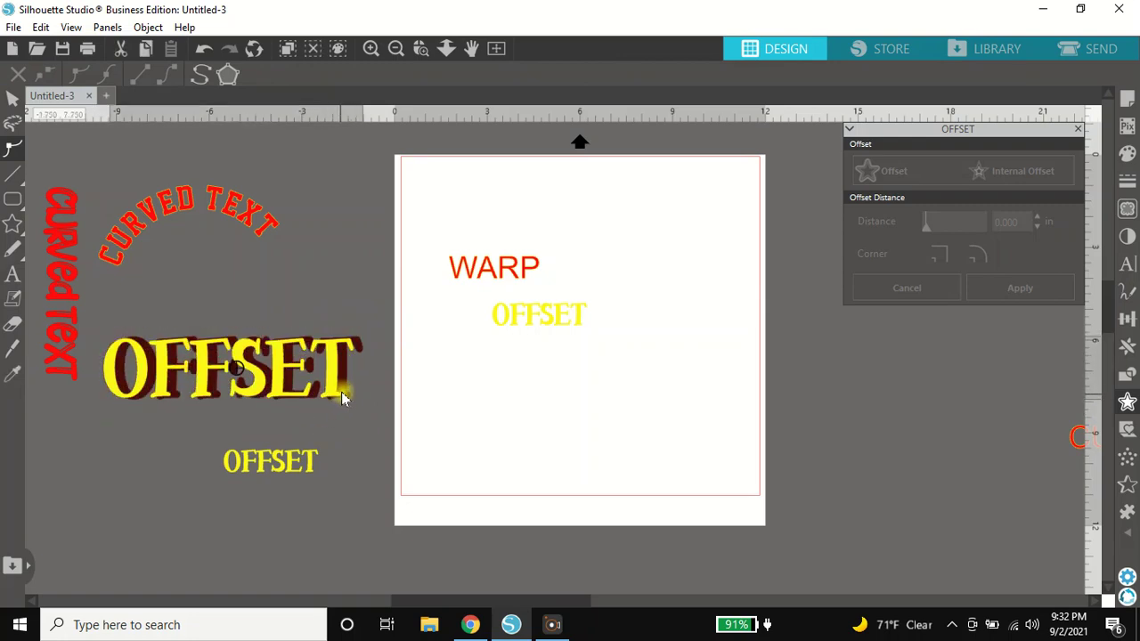
# Step: Enlarge the small OFFSET copy beside the page to about 6.99 in wide and position it below the shadowed text
pyautogui.click(305, 462)
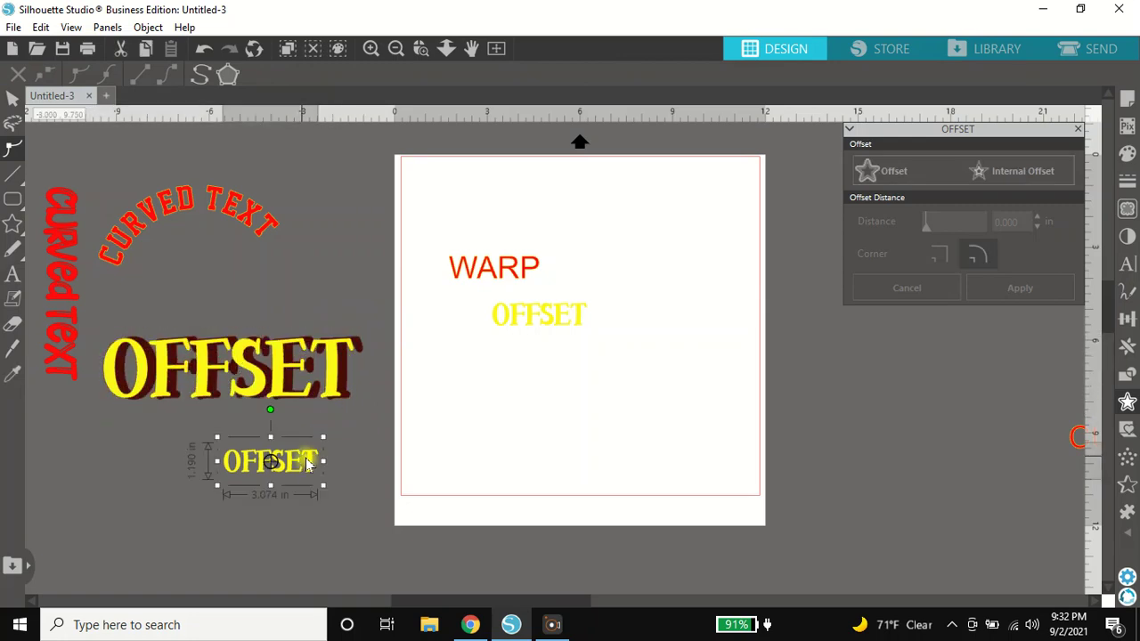
pyautogui.moveTo(322, 437); pyautogui.dragTo(445, 389)
pyautogui.moveTo(423, 450); pyautogui.dragTo(325, 472)
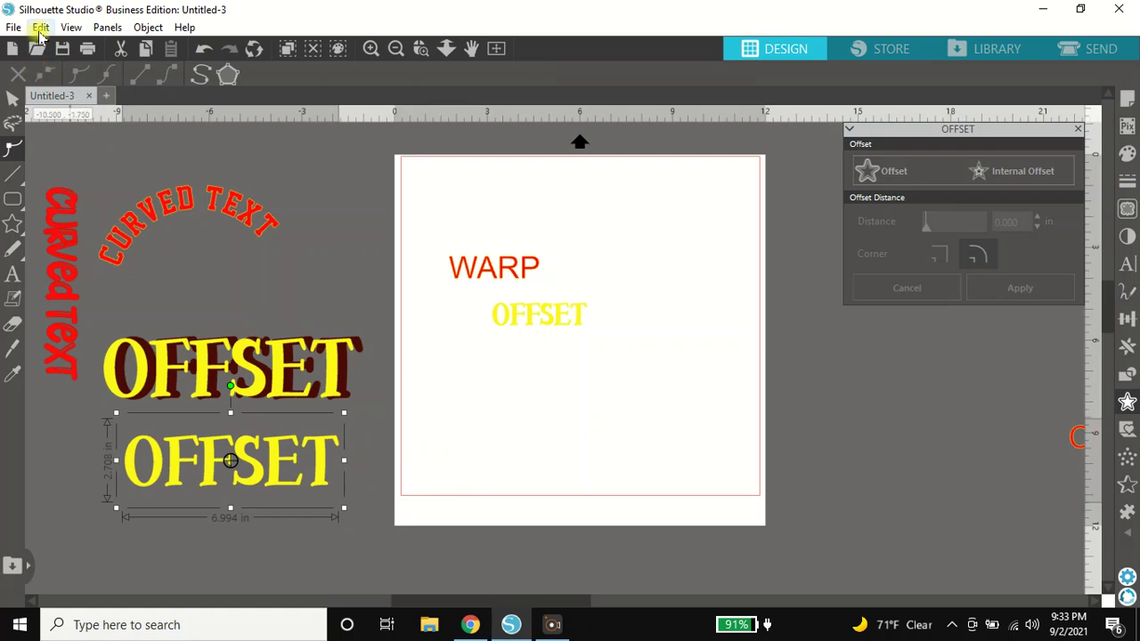
pyautogui.moveTo(281, 463); pyautogui.dragTo(296, 479)
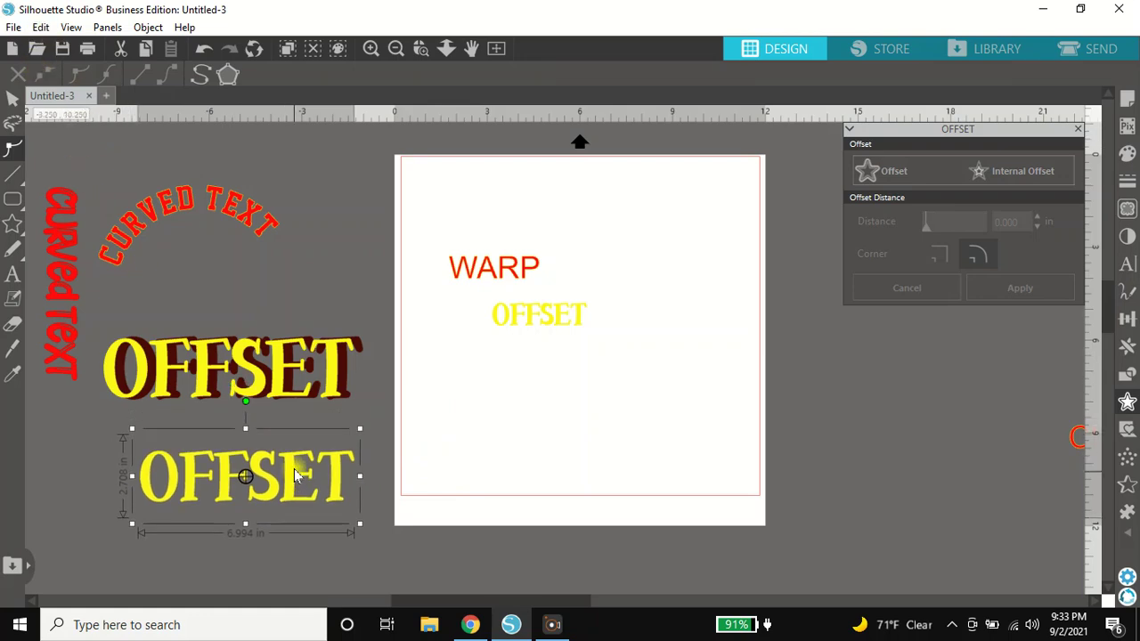
# Step: Create an outward offset around the enlarged lower OFFSET text with a distance of 0.090 in and rounded corners
pyautogui.click(894, 171)
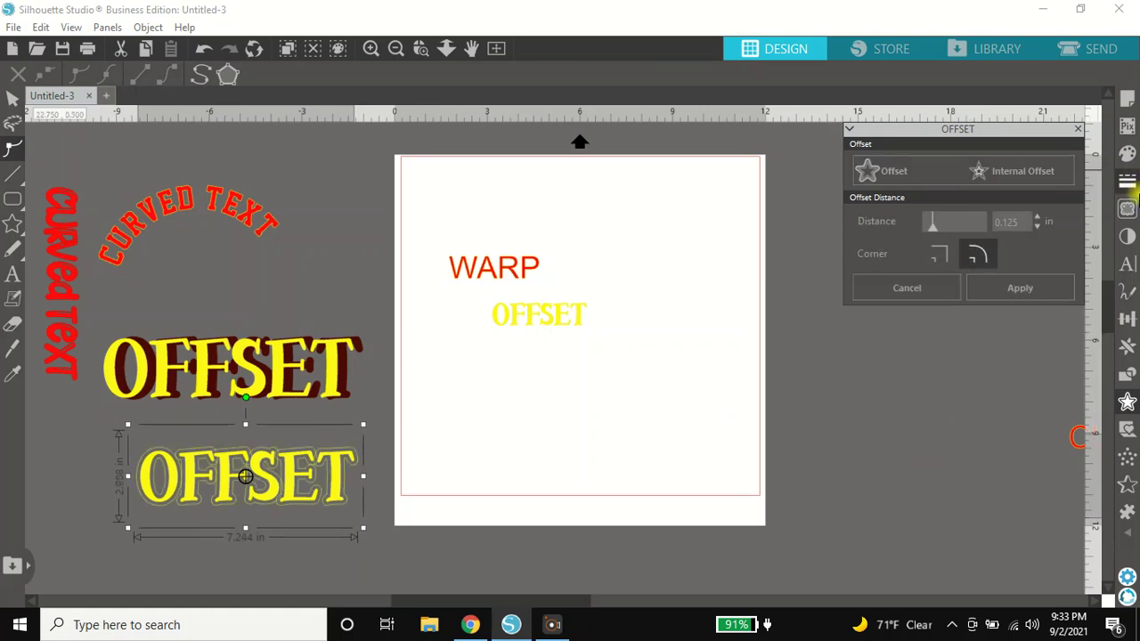
pyautogui.click(1038, 229)
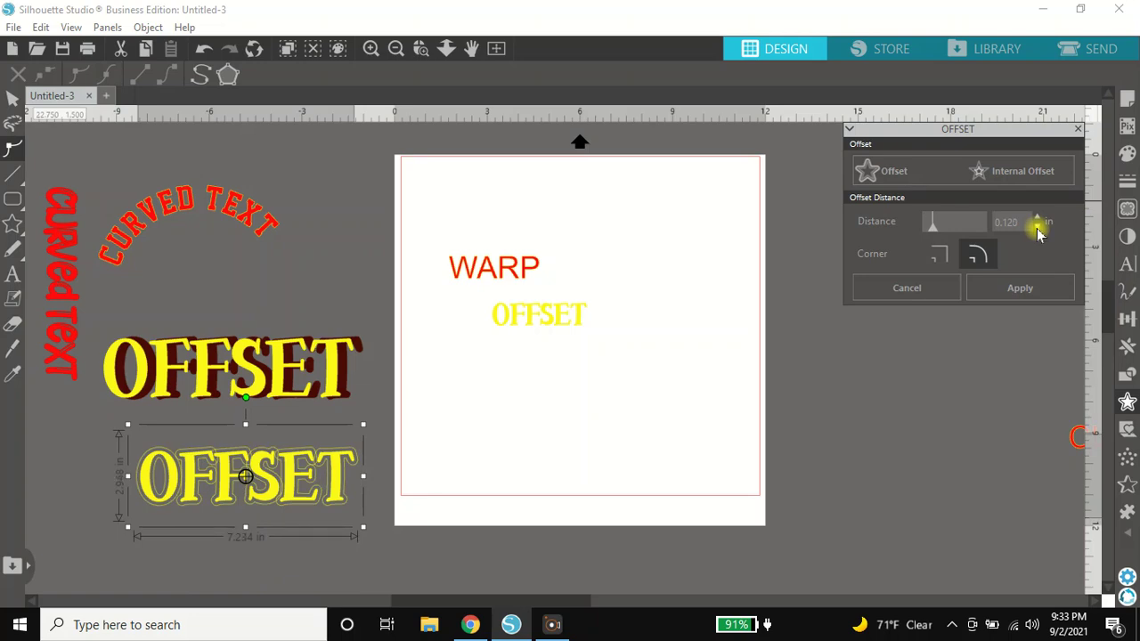
pyautogui.click(1037, 229)
pyautogui.click(1038, 229)
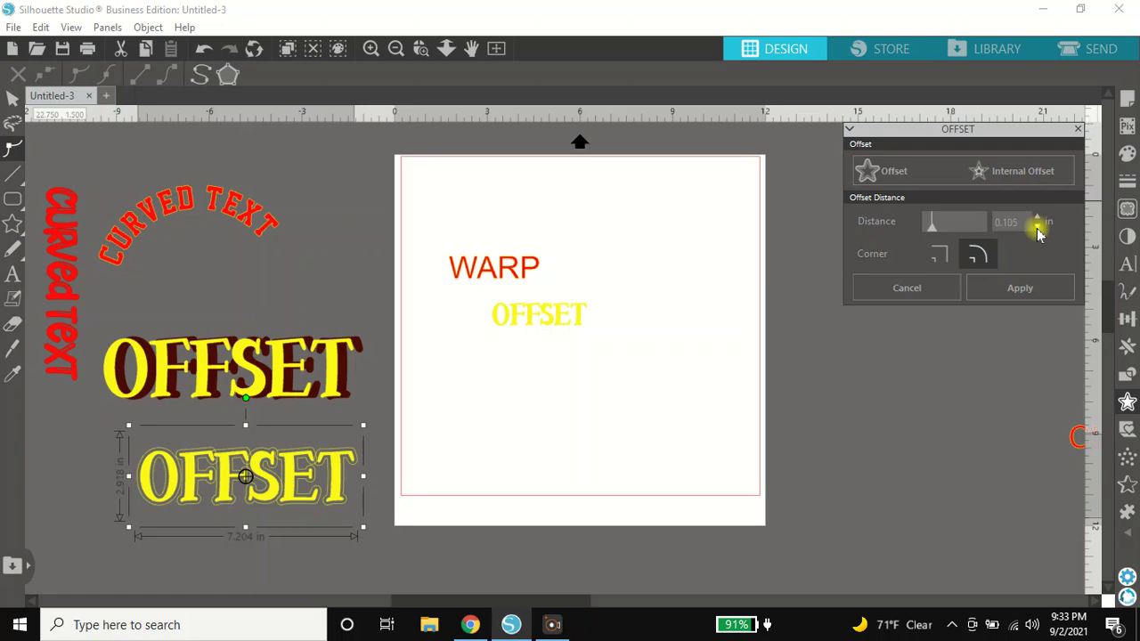
pyautogui.click(1037, 229)
pyautogui.click(1038, 229)
pyautogui.click(1037, 229)
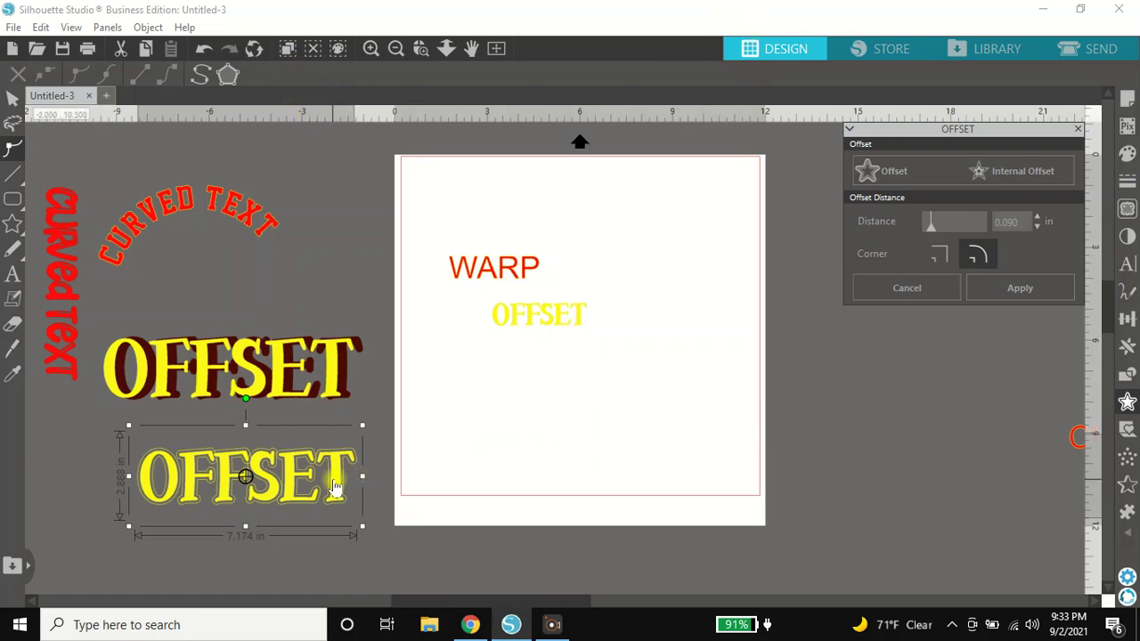
pyautogui.click(1021, 288)
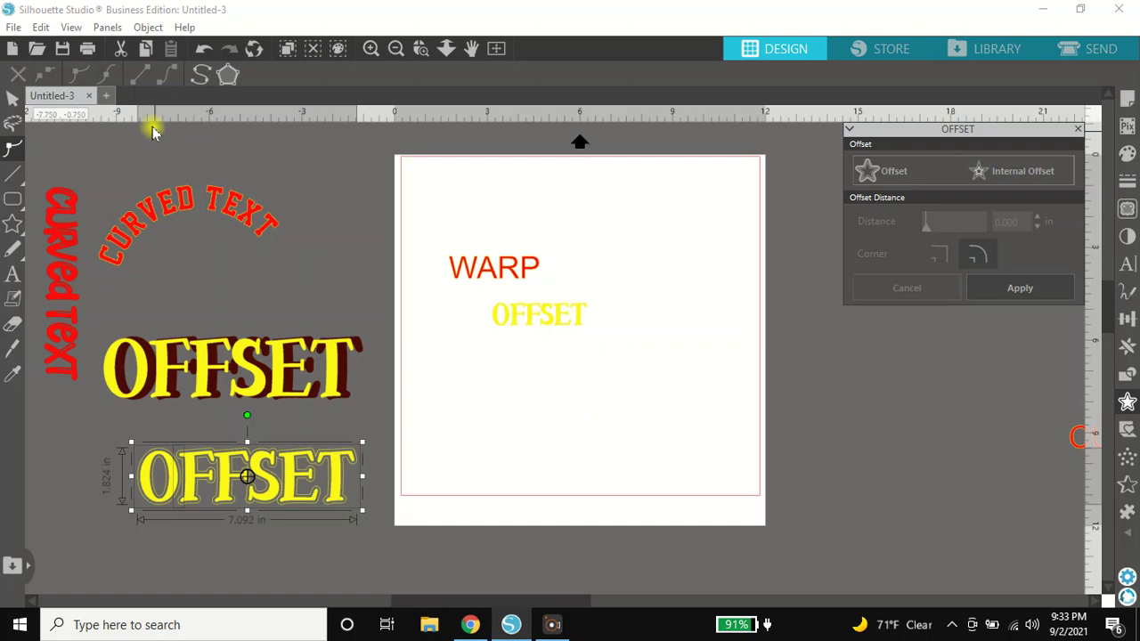
# Step: Move the lower yellow OFFSET text off its offset outline onto the lower part of the page
pyautogui.click(193, 529)
pyautogui.moveTo(193, 485); pyautogui.dragTo(489, 445)
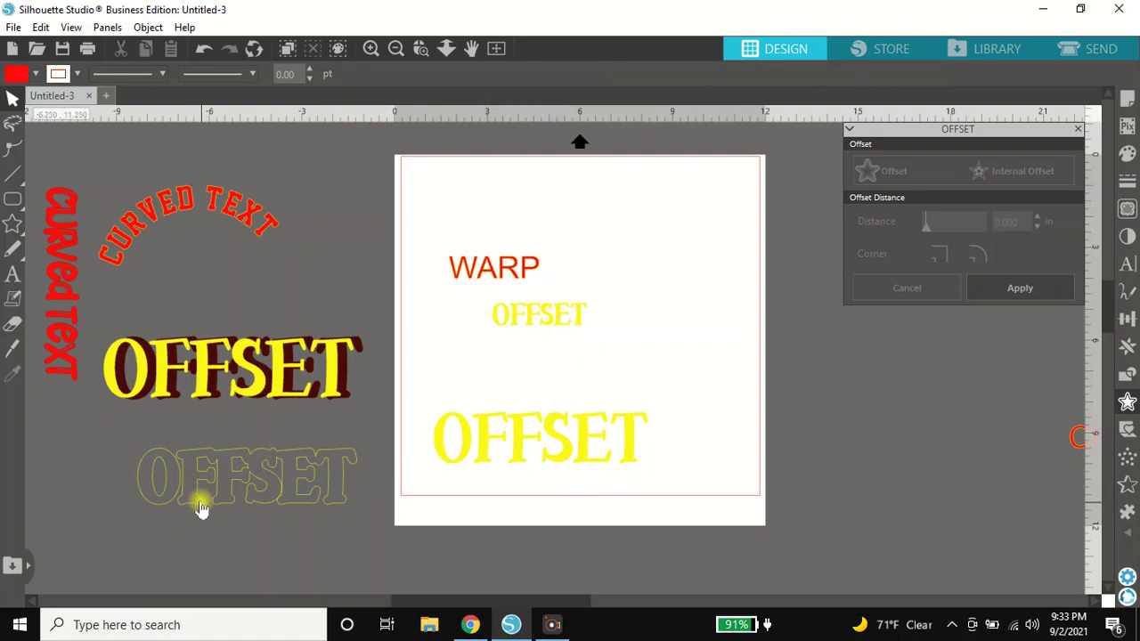
pyautogui.moveTo(184, 506); pyautogui.dragTo(158, 501)
pyautogui.click(157, 508)
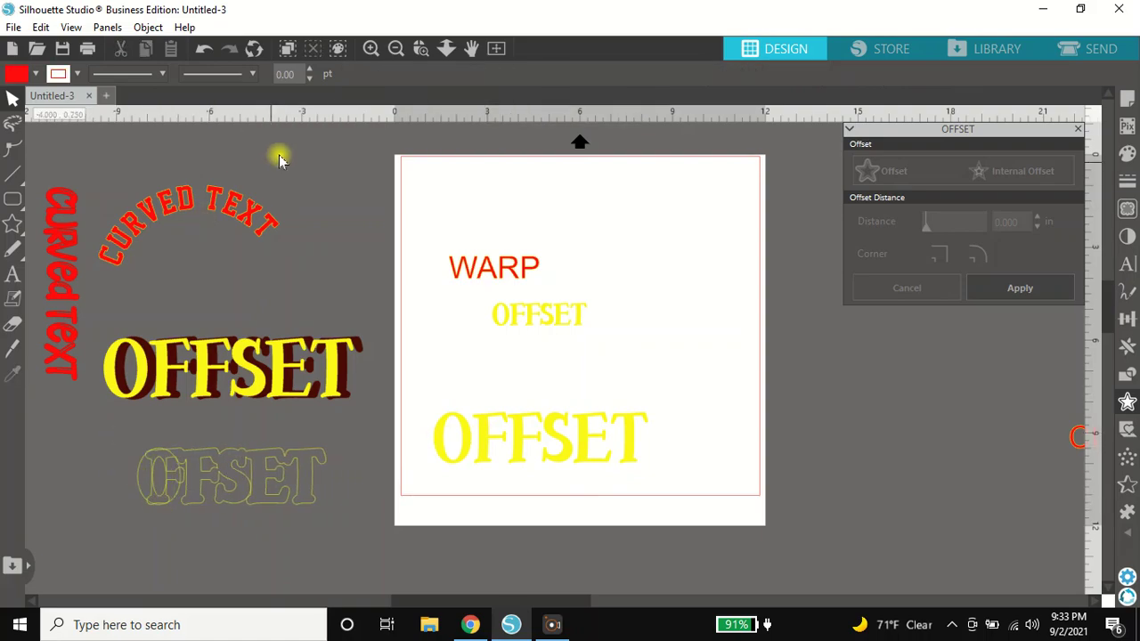
pyautogui.click(203, 50)
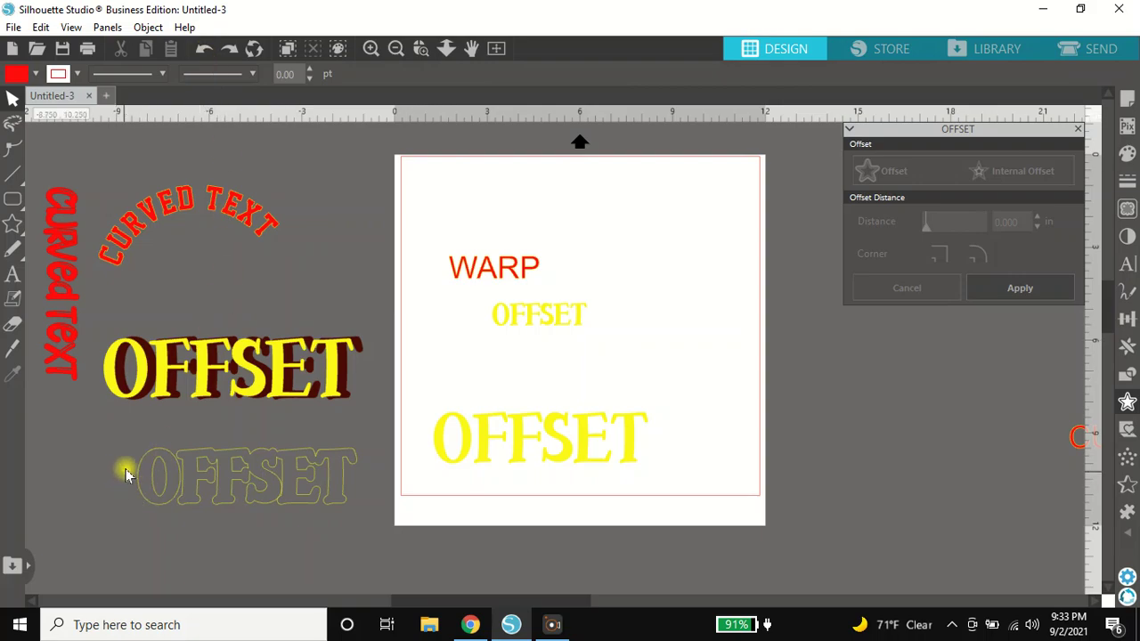
# Step: Select all pieces of the lower OFFSET outline and group them
pyautogui.click(143, 509)
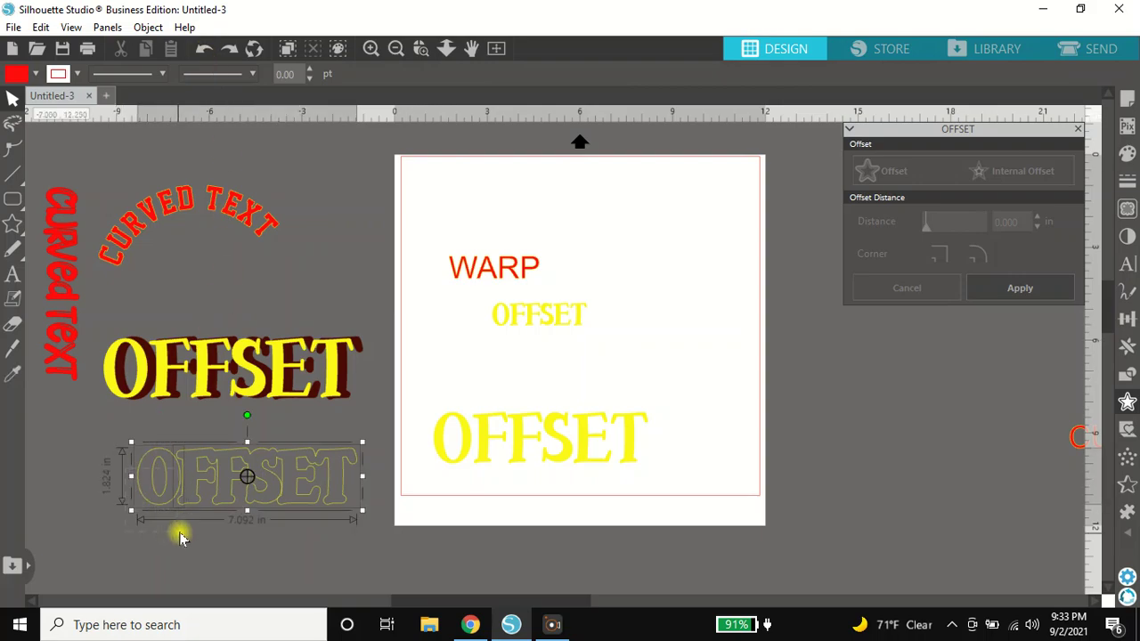
pyautogui.click(466, 448)
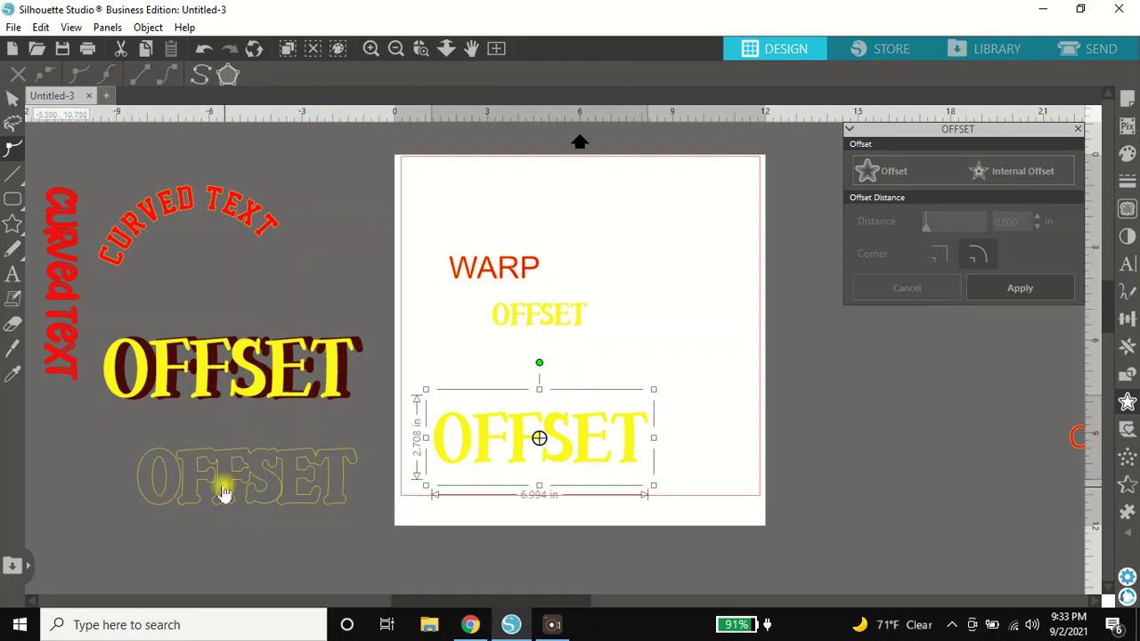
pyautogui.moveTo(124, 445); pyautogui.dragTo(246, 552)
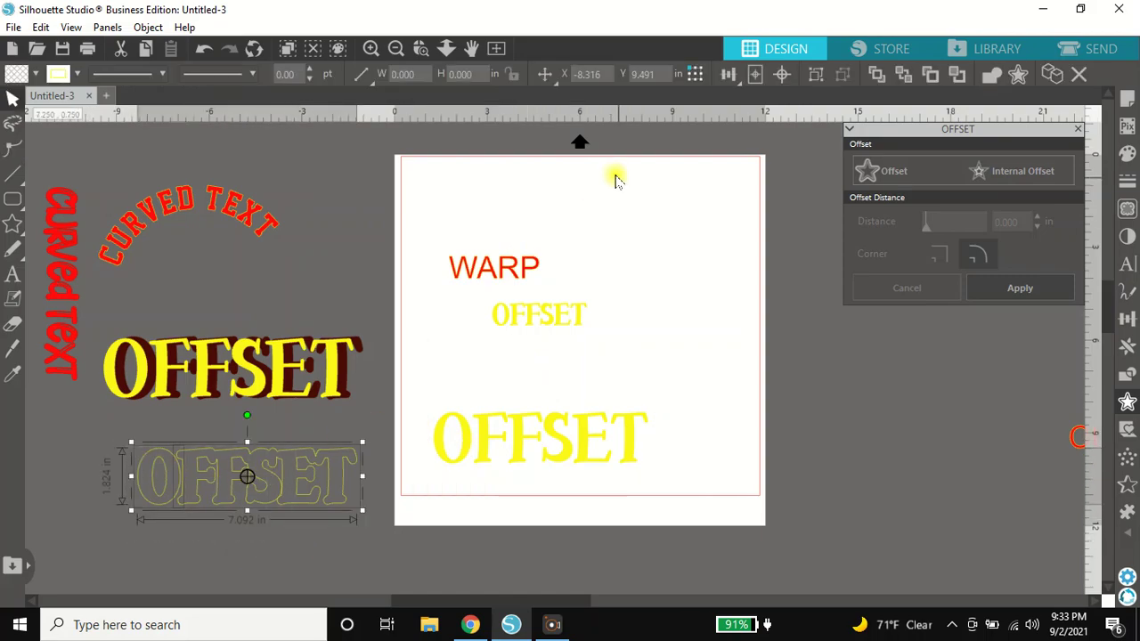
pyautogui.click(817, 76)
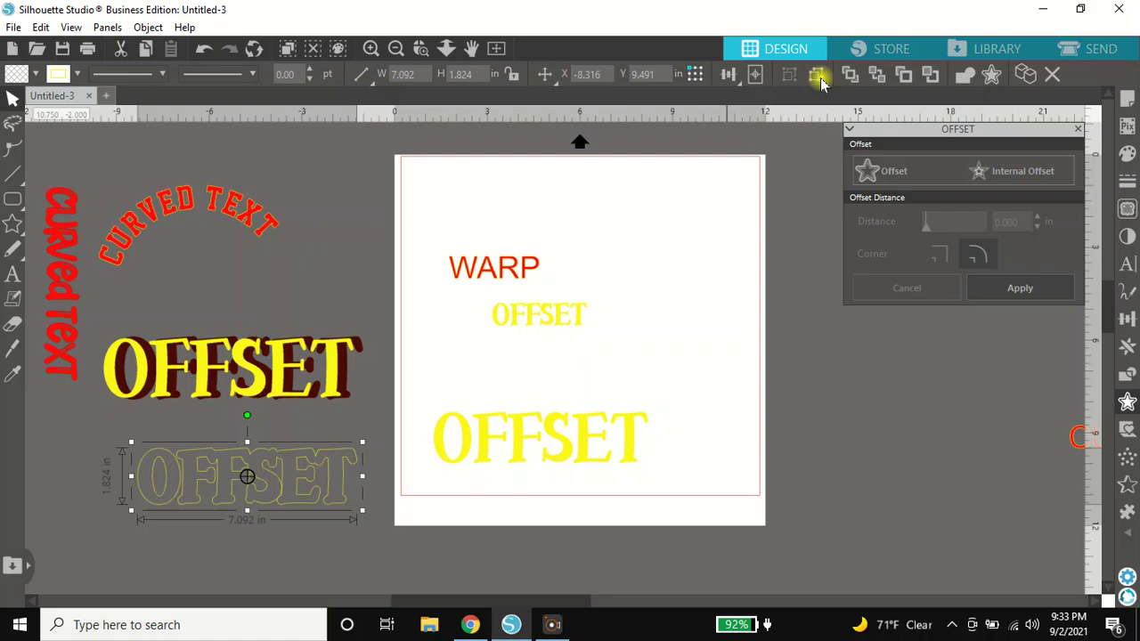
# Step: Fill the large OFFSET text on the page with dark red and move it back inside its offset outline
pyautogui.click(562, 463)
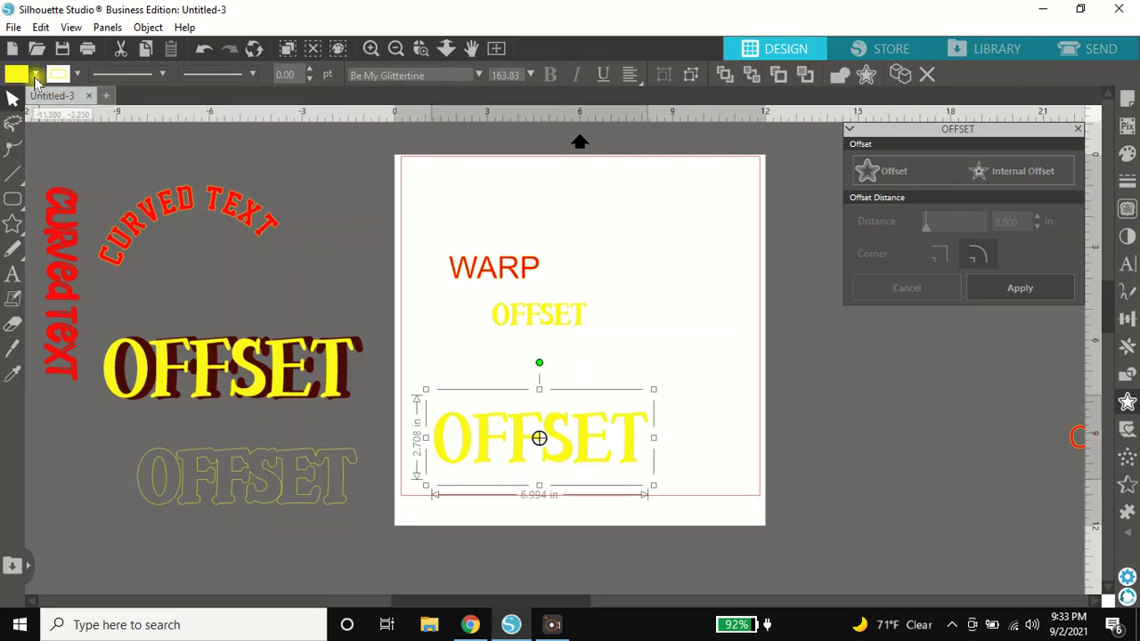
pyautogui.click(36, 74)
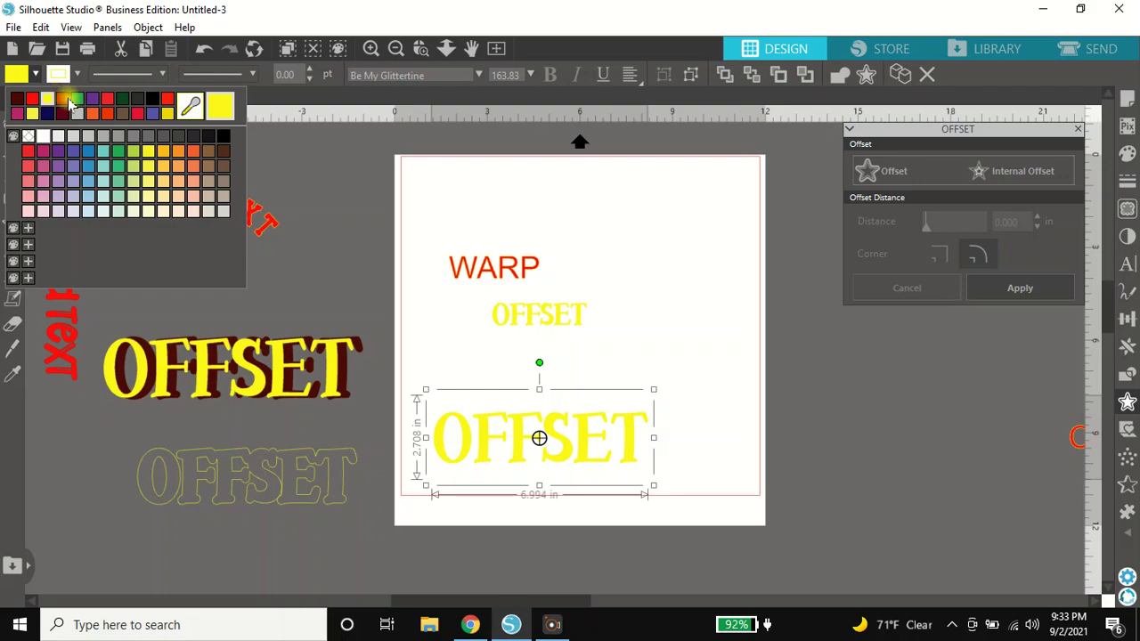
pyautogui.click(70, 104)
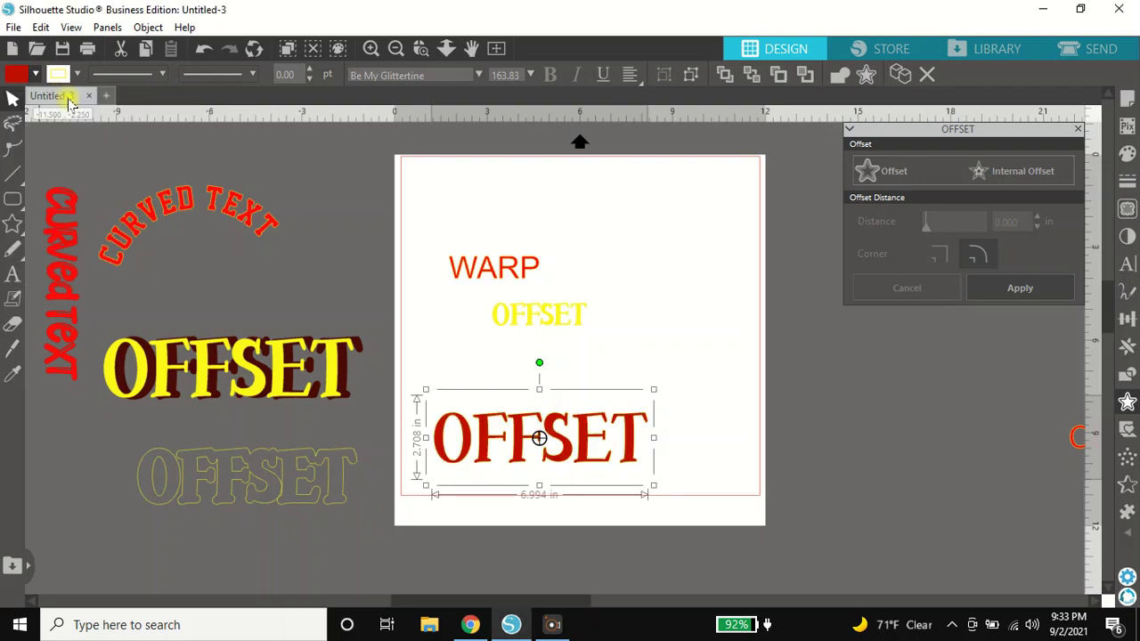
pyautogui.moveTo(514, 456); pyautogui.dragTo(221, 495)
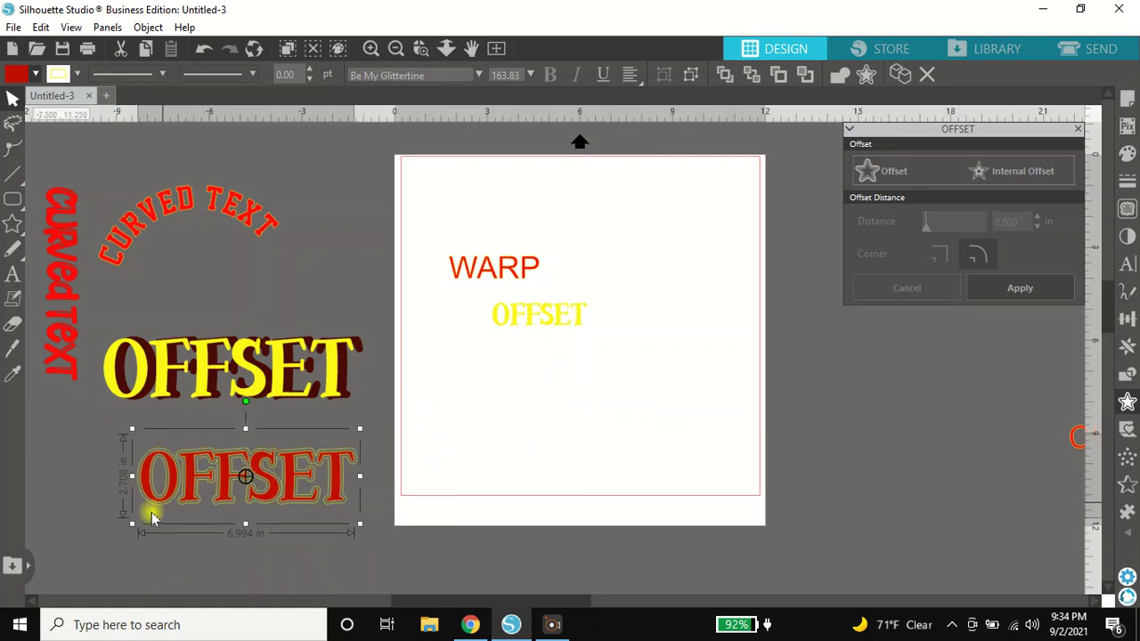
# Step: Select the grouped outline around the lower dark red OFFSET text and fill it with green
pyautogui.click(117, 527)
pyautogui.click(150, 509)
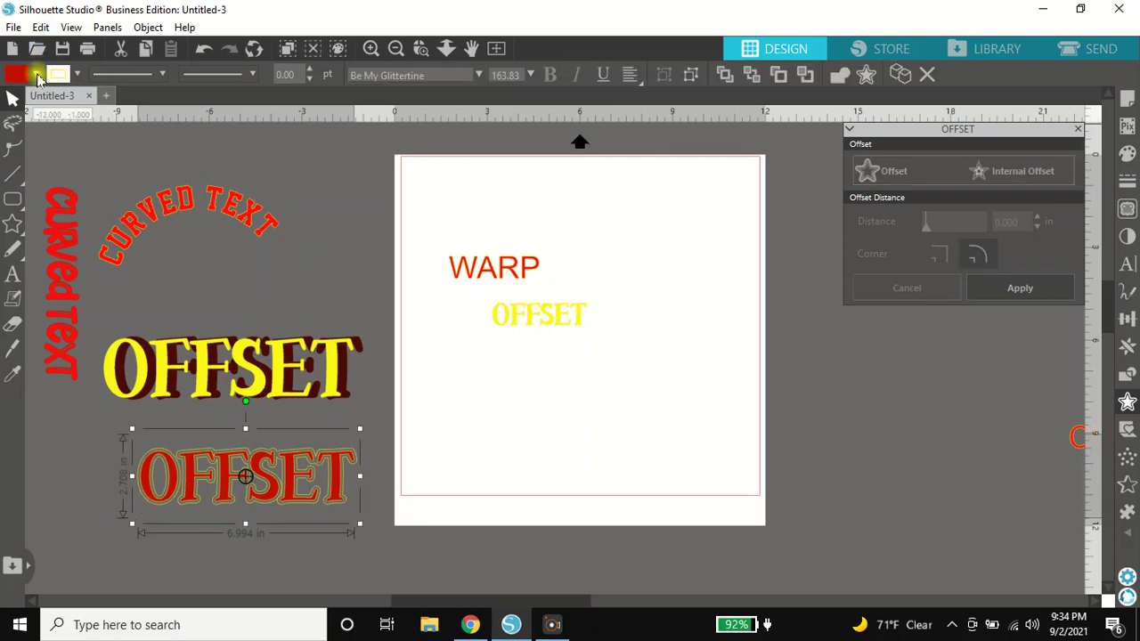
pyautogui.click(116, 465)
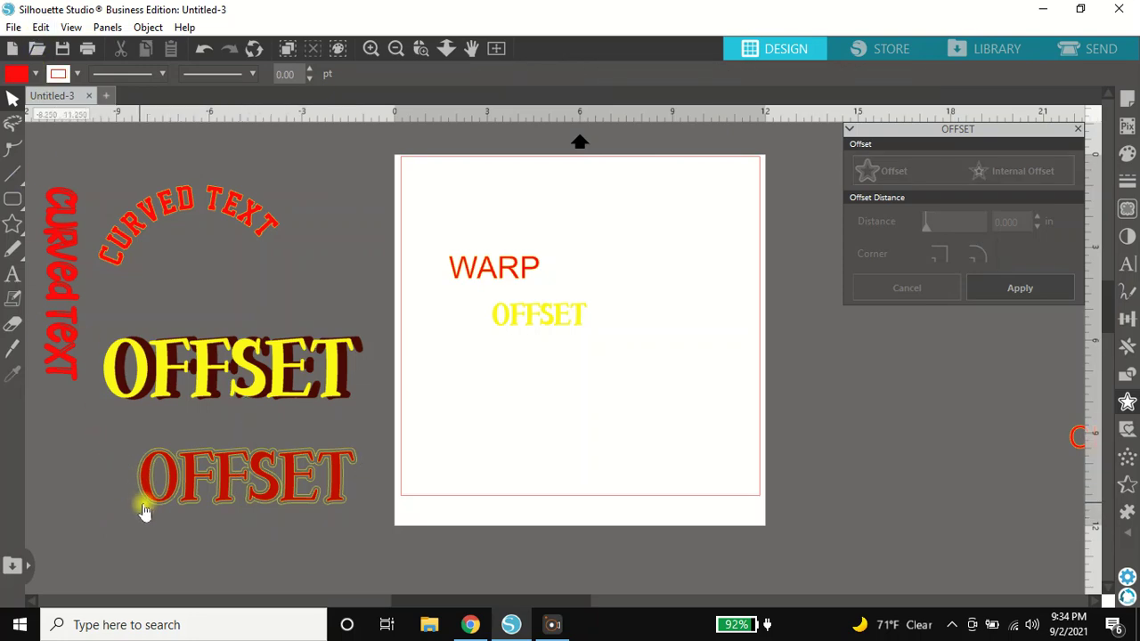
pyautogui.click(152, 508)
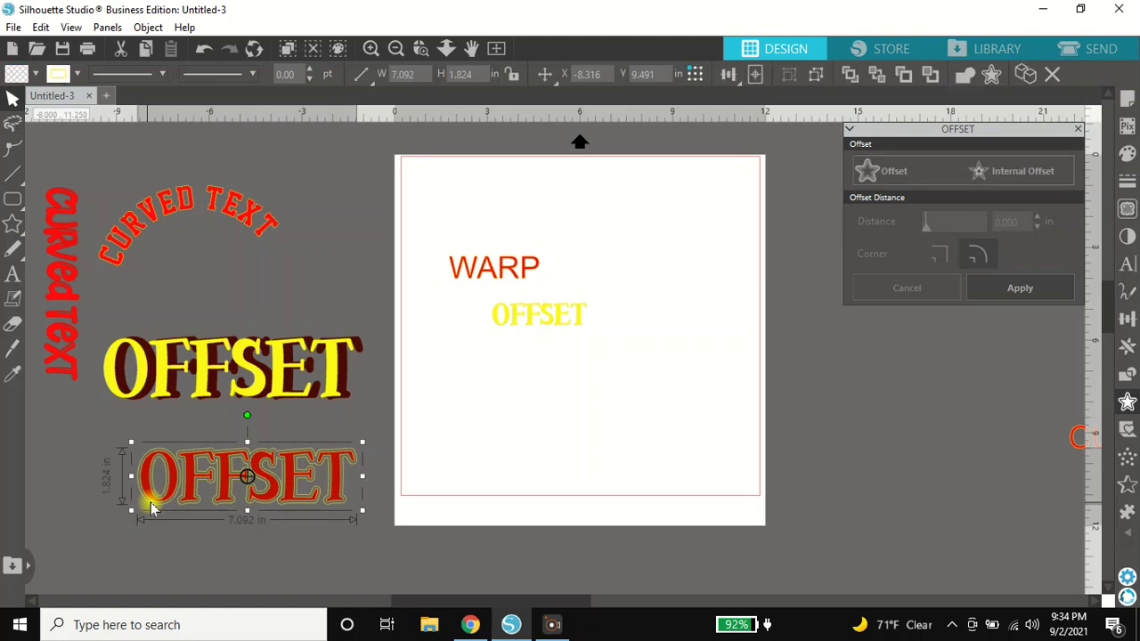
pyautogui.click(35, 73)
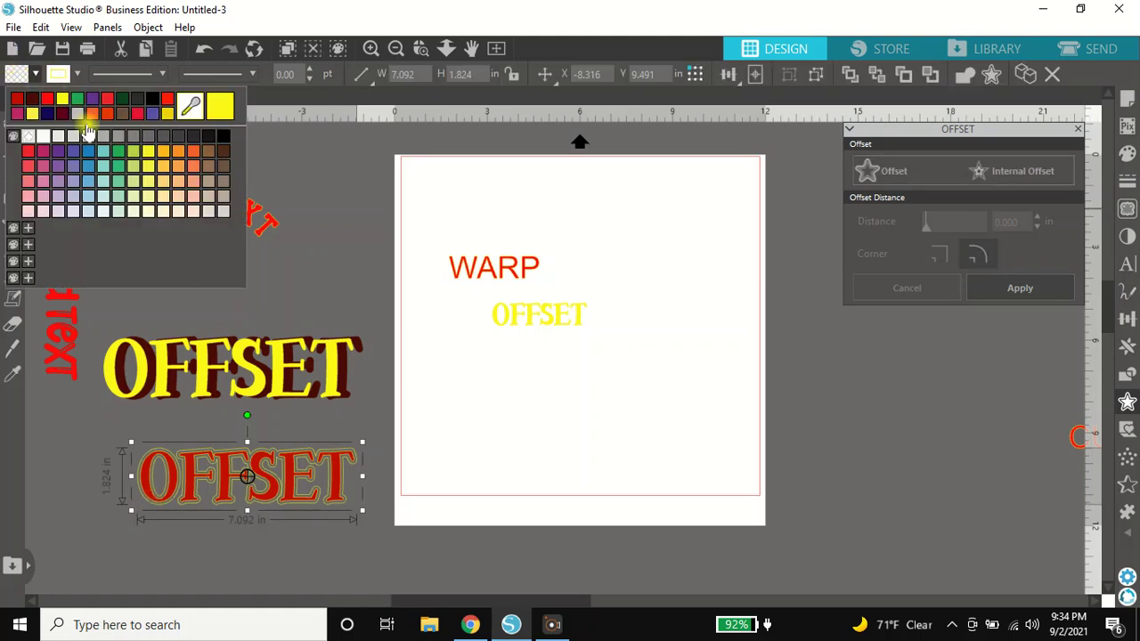
pyautogui.click(115, 156)
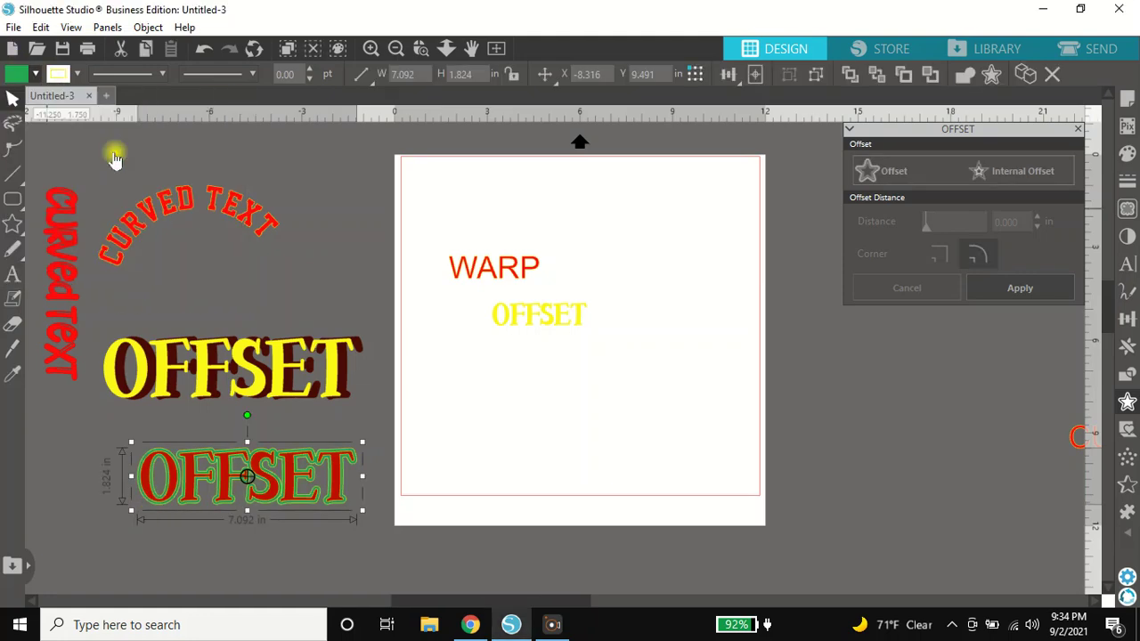
pyautogui.click(599, 461)
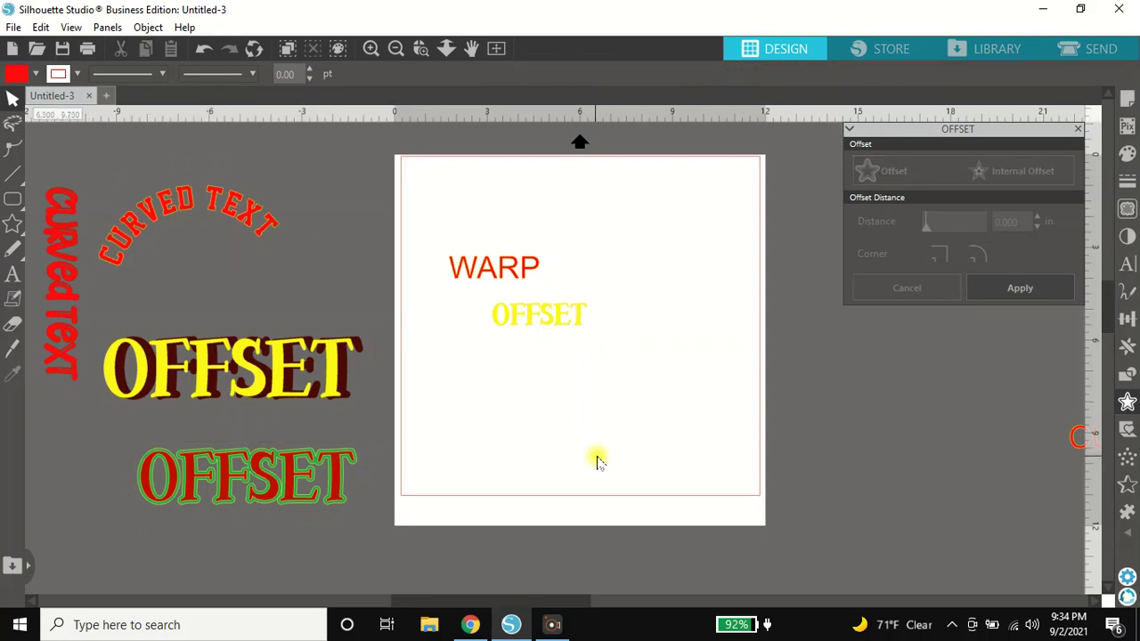
# Step: Select the lower OFFSET text together with its green outline, shift them slightly, and make them a compound path
pyautogui.click(179, 476)
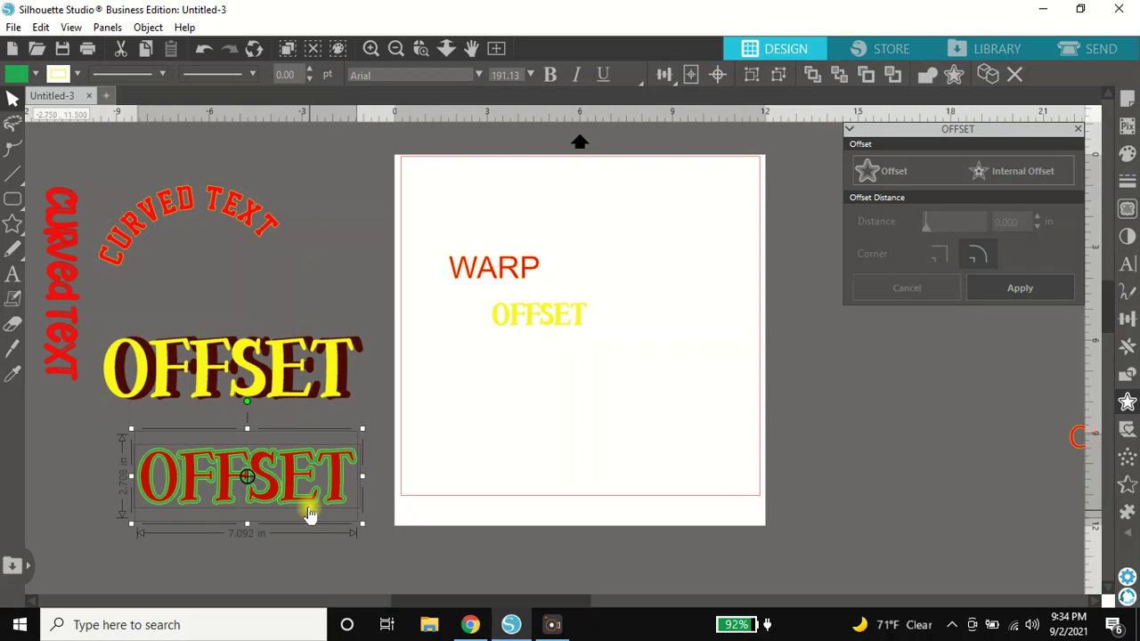
pyautogui.moveTo(309, 515); pyautogui.dragTo(289, 501)
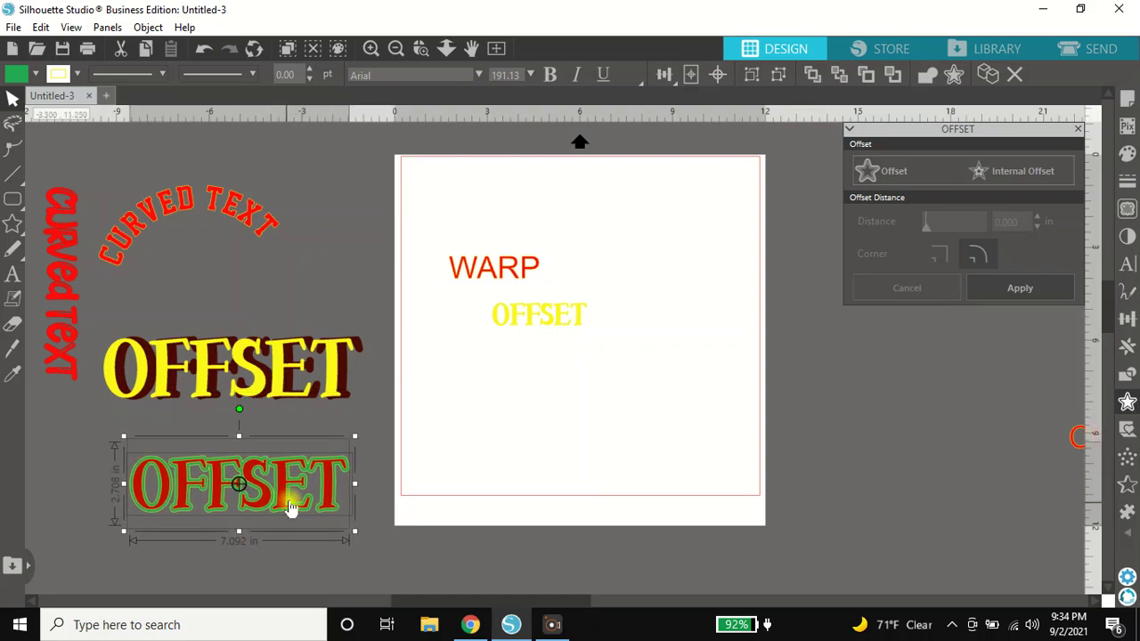
pyautogui.rightClick(291, 508)
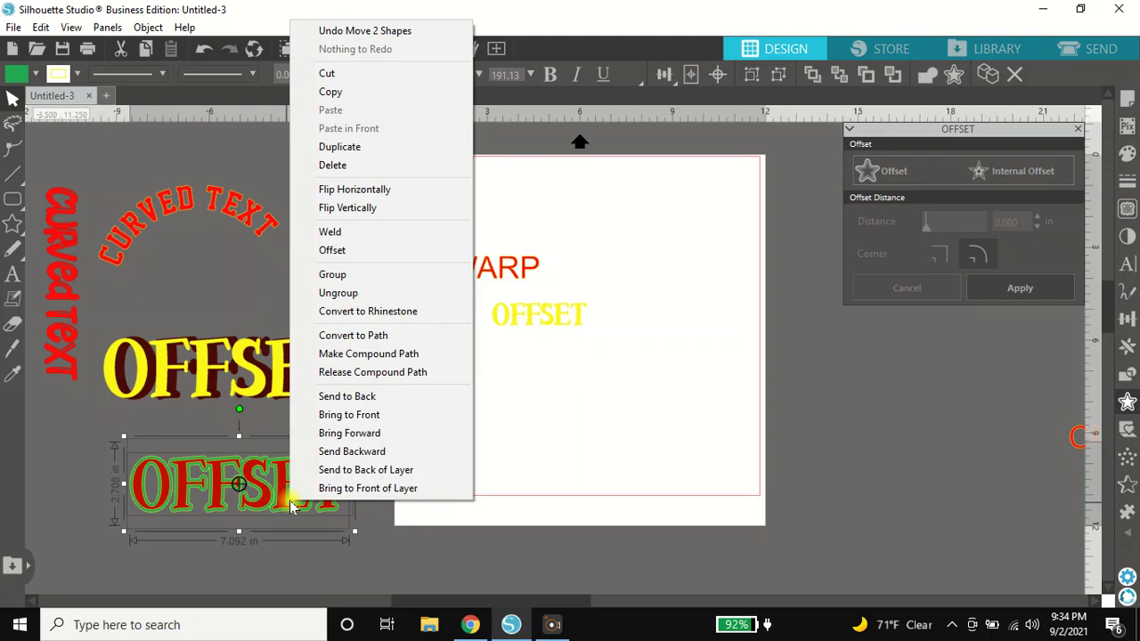
pyautogui.click(386, 355)
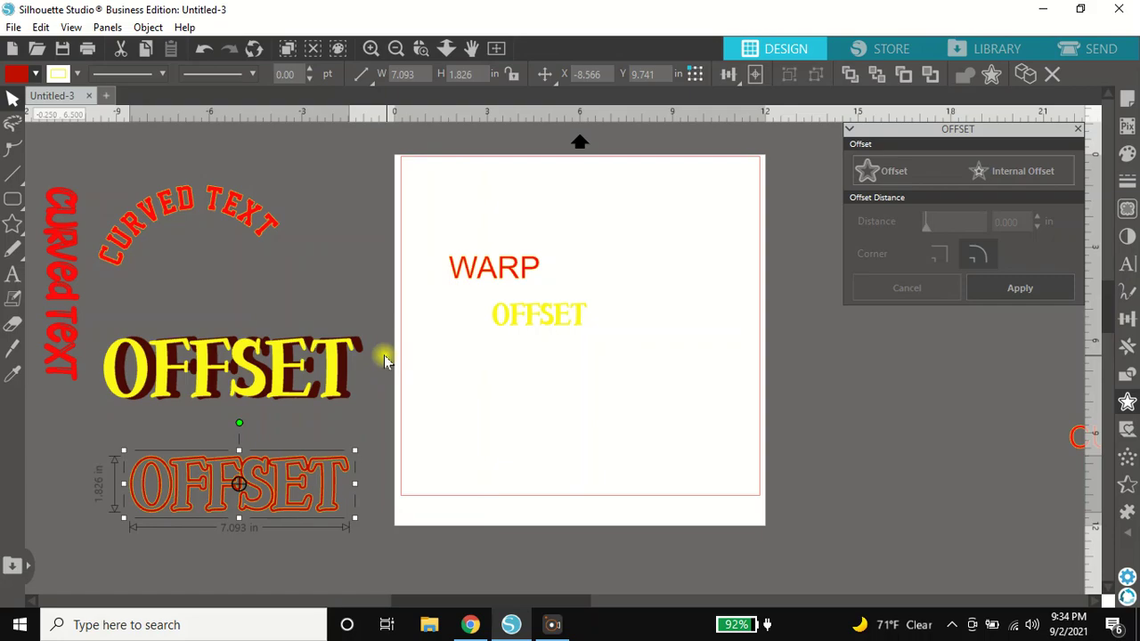
# Step: Enlarge the lower compound OFFSET shape to about 7.99 in wide and place it directly below the yellow shadowed OFFSET
pyautogui.moveTo(338, 497); pyautogui.dragTo(336, 476)
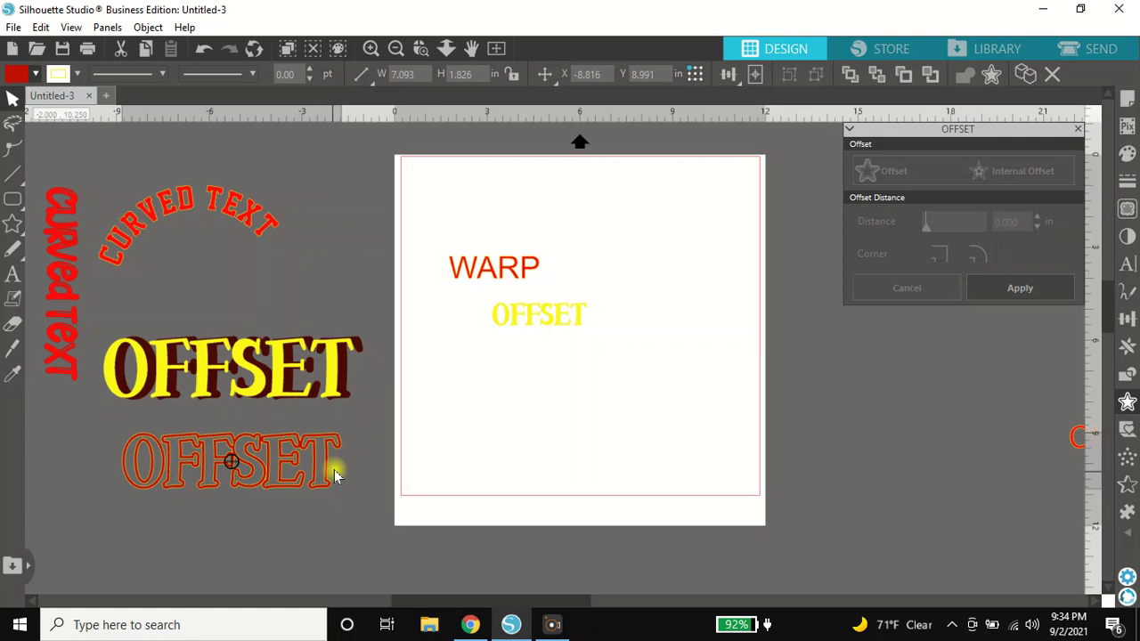
pyautogui.click(334, 472)
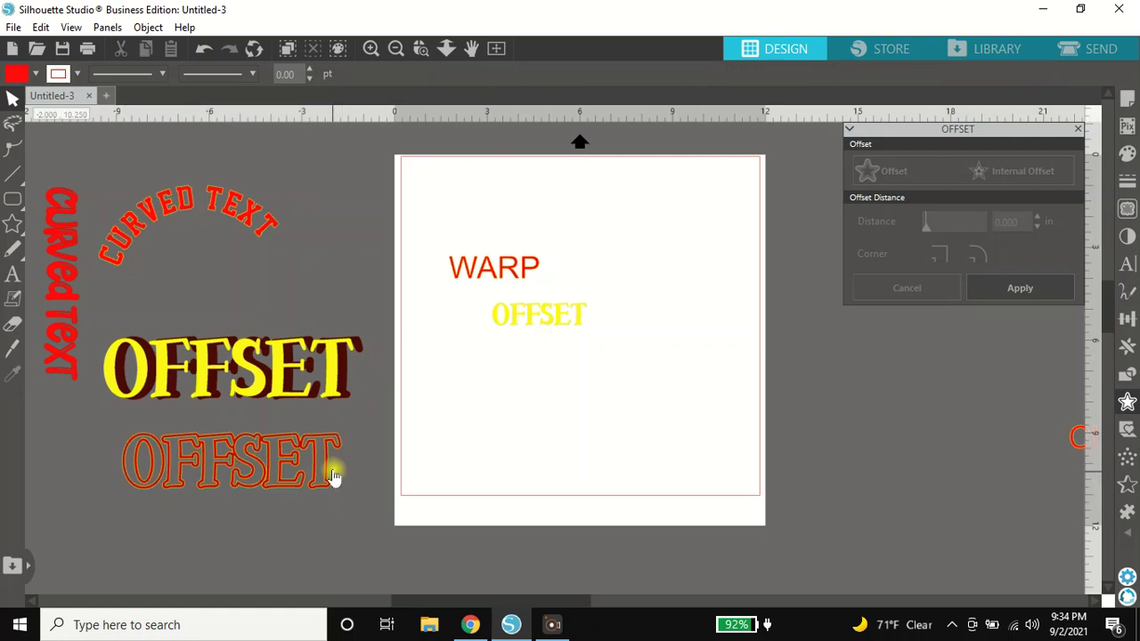
pyautogui.click(333, 474)
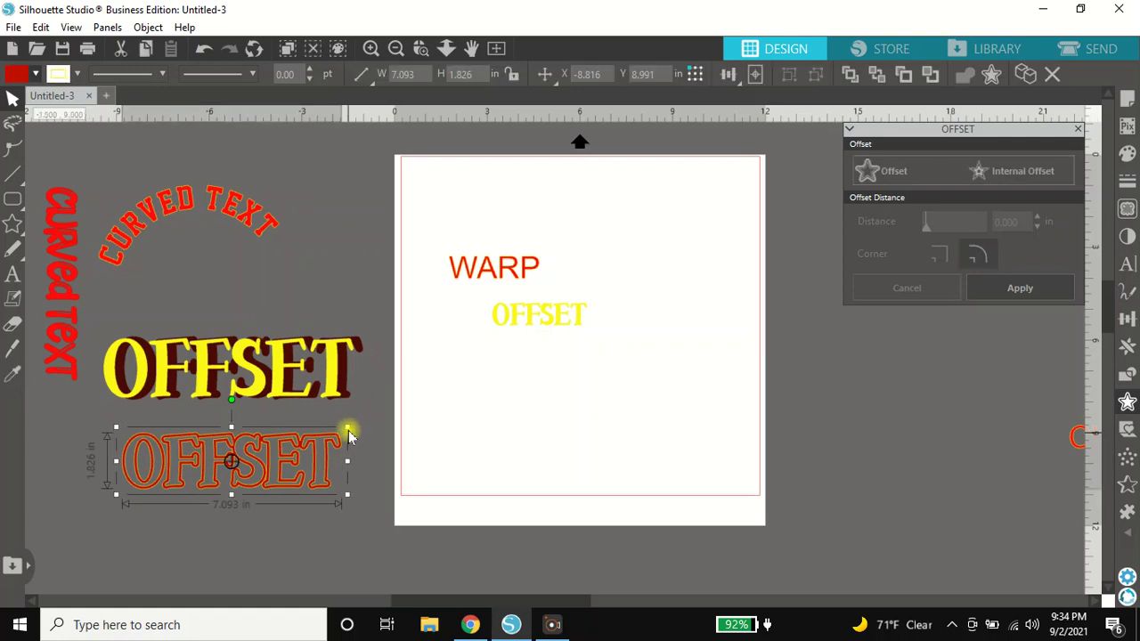
pyautogui.moveTo(347, 428); pyautogui.dragTo(366, 419)
pyautogui.moveTo(351, 466); pyautogui.dragTo(342, 465)
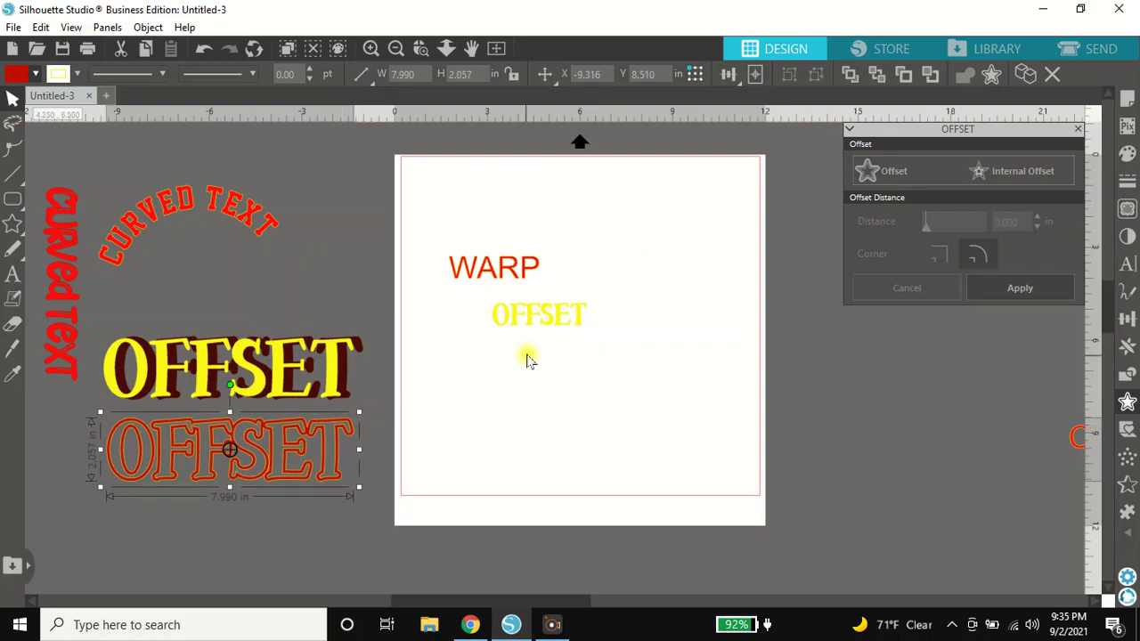
# Step: Enlarge the yellow OFFSET text on the page to about 5.13 in wide and move it down, clear of WARP
pyautogui.click(542, 324)
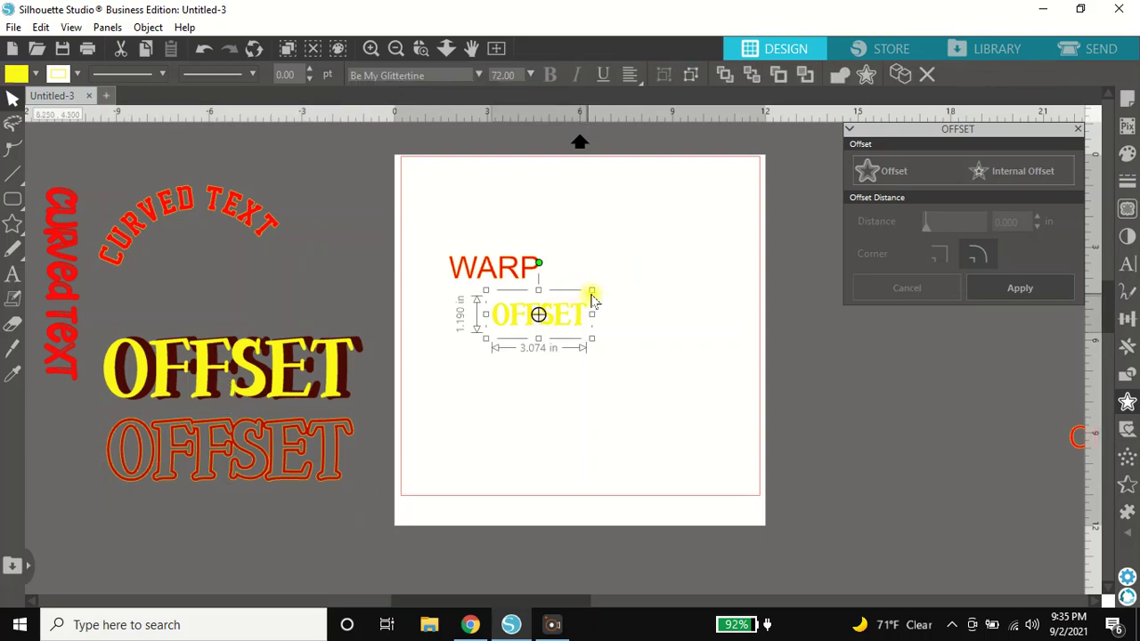
pyautogui.moveTo(592, 291); pyautogui.dragTo(654, 265)
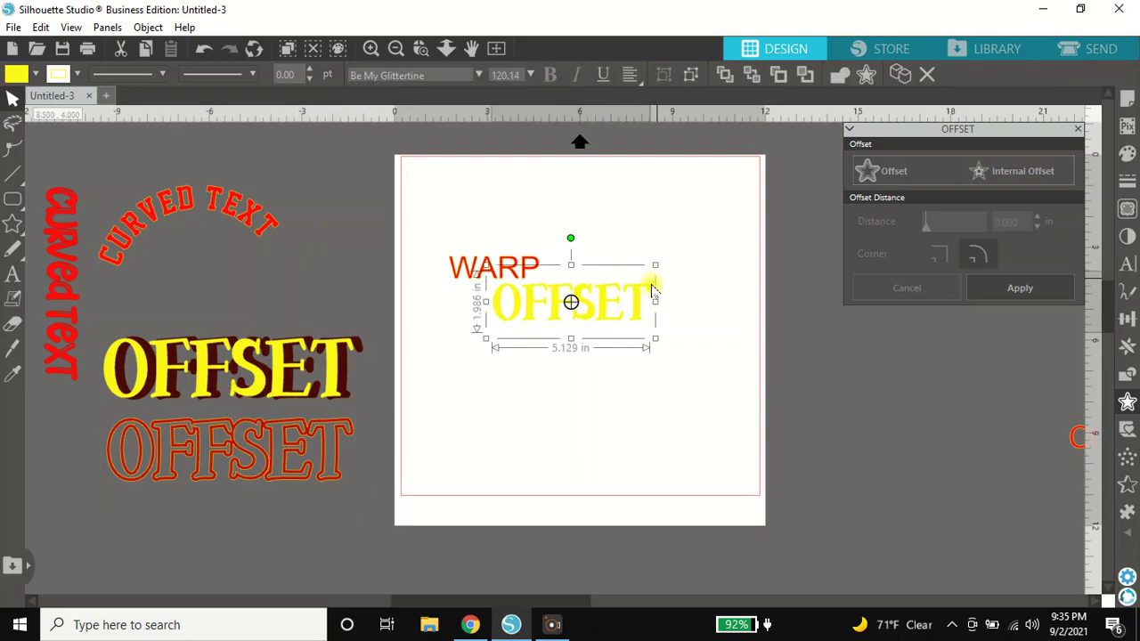
pyautogui.moveTo(636, 316); pyautogui.dragTo(637, 359)
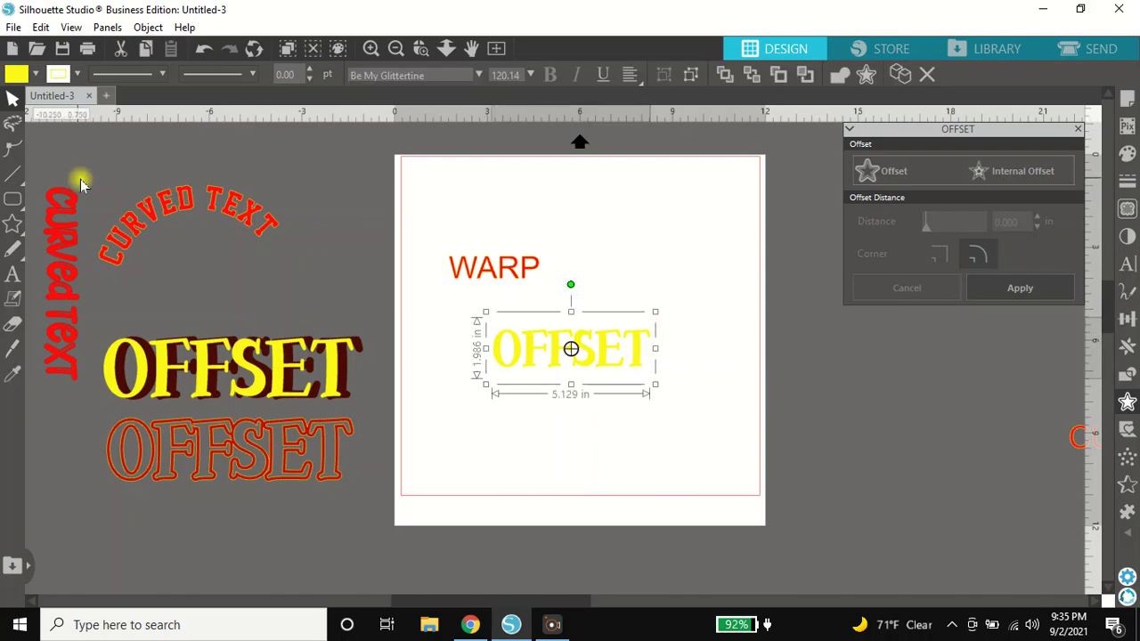
# Step: Add the text SAMPLE near the page's lower edge and enlarge it to about 6.03 in wide
pyautogui.click(13, 273)
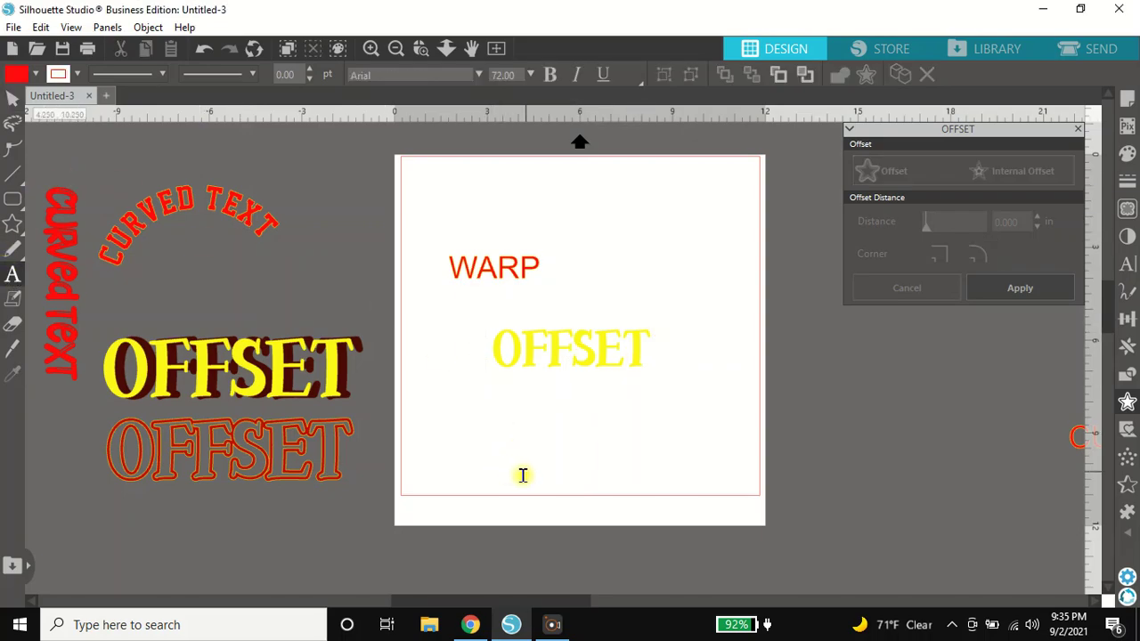
pyautogui.click(525, 472)
pyautogui.write('SAMPLE')
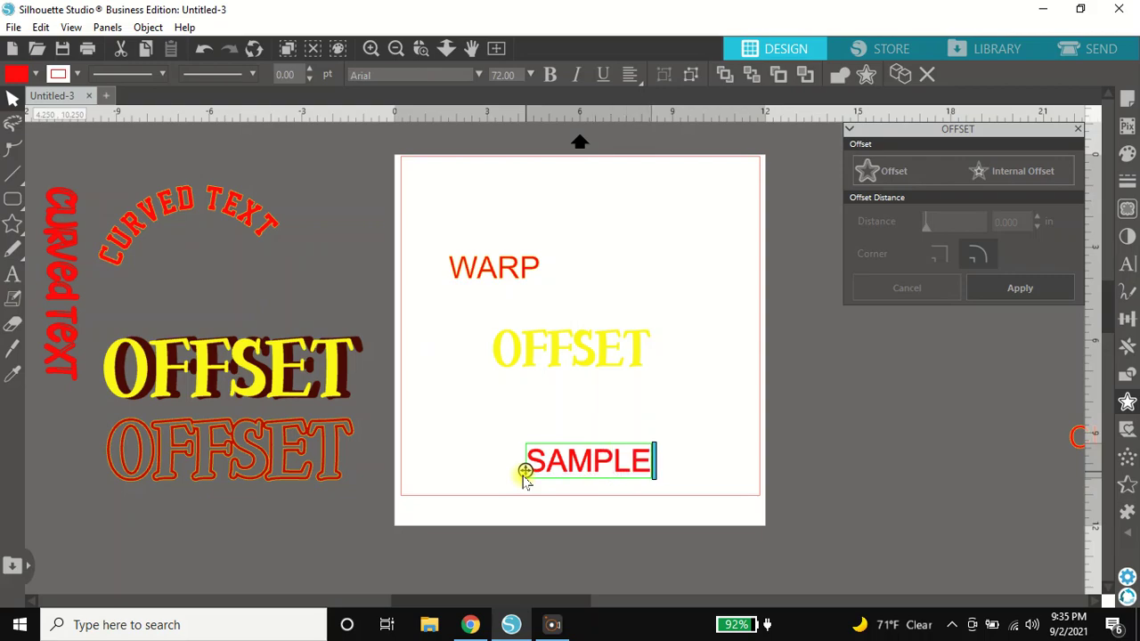
pyautogui.click(679, 420)
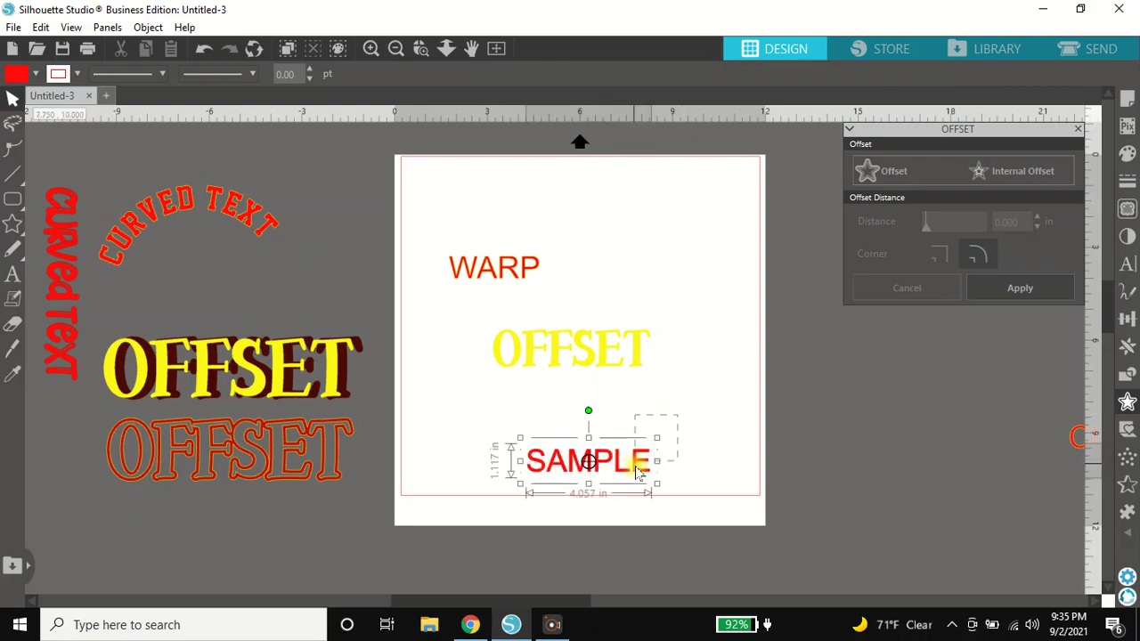
pyautogui.moveTo(655, 439); pyautogui.dragTo(692, 452)
pyautogui.rightClick(656, 426)
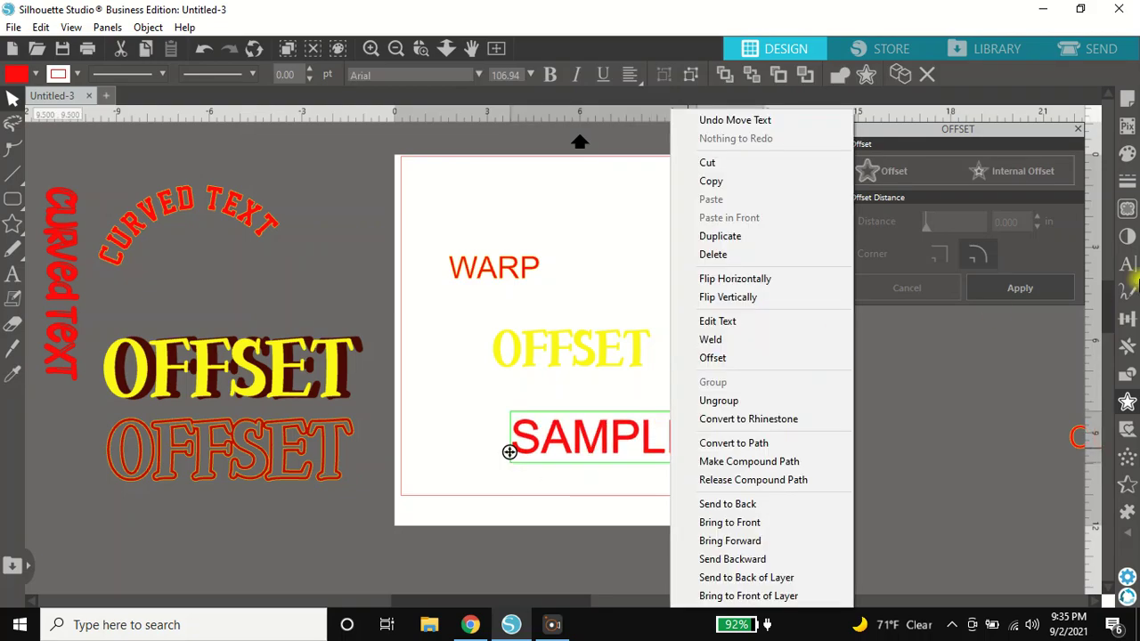
pyautogui.click(580, 508)
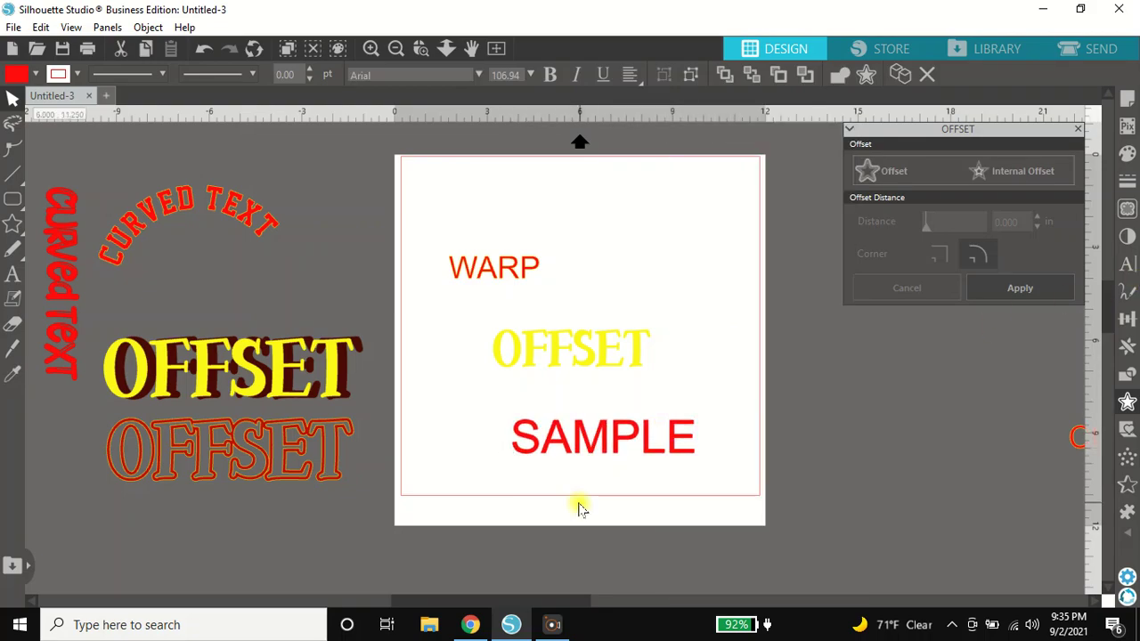
# Step: Change the SAMPLE text's font to Herschel Sans, and enlarge it to about 5.82 in wide below the yellow OFFSET
pyautogui.click(620, 456)
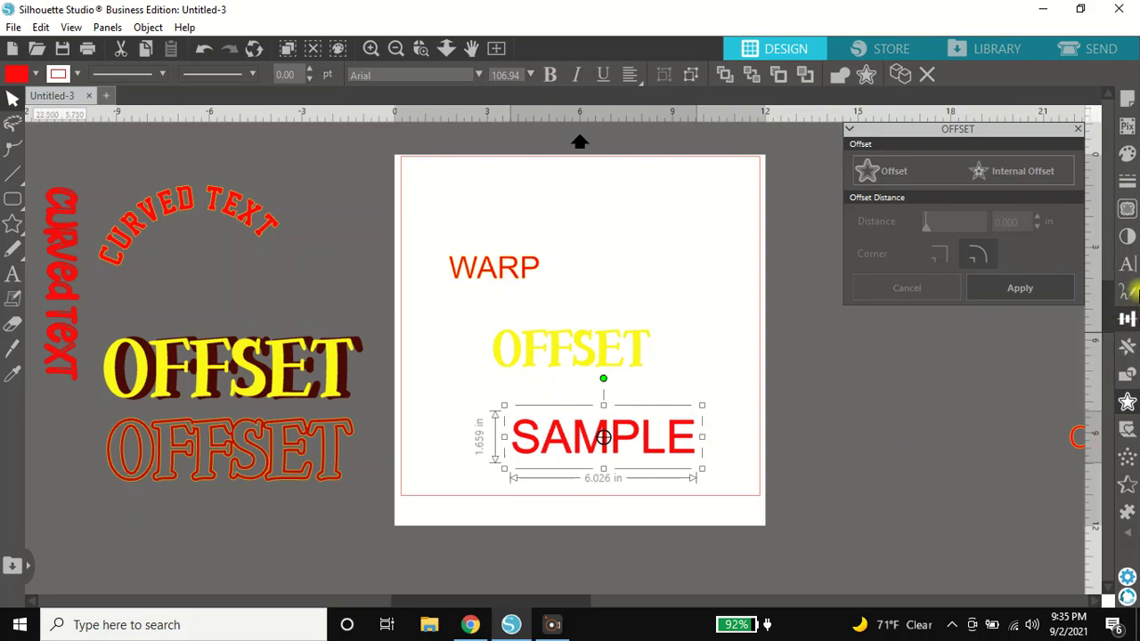
pyautogui.click(1127, 263)
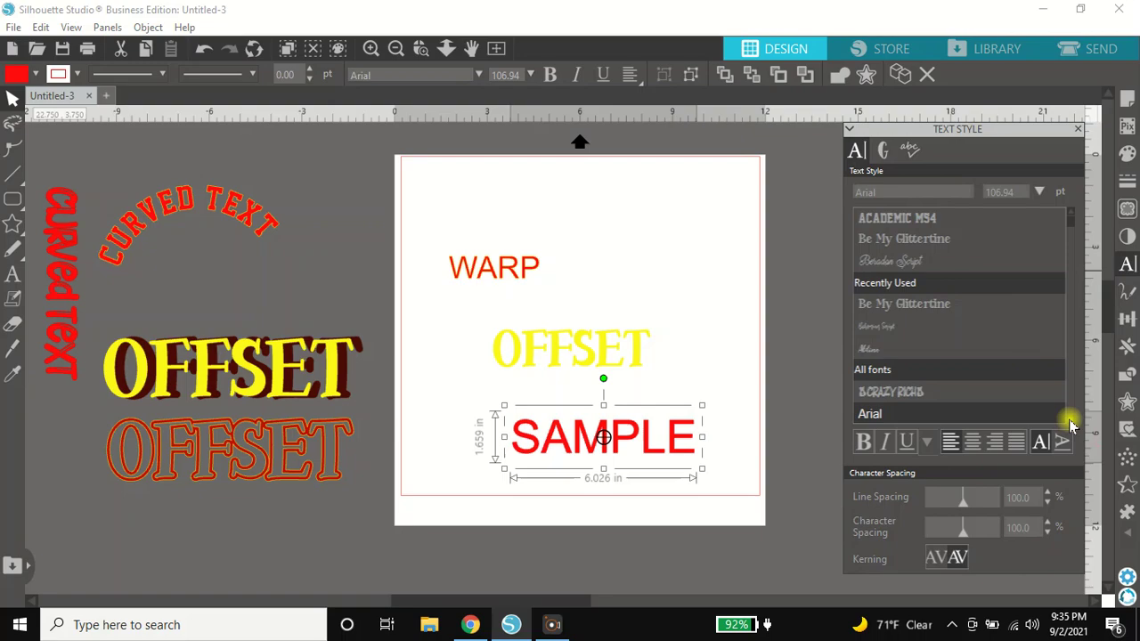
pyautogui.scroll(-7, 1072, 425)
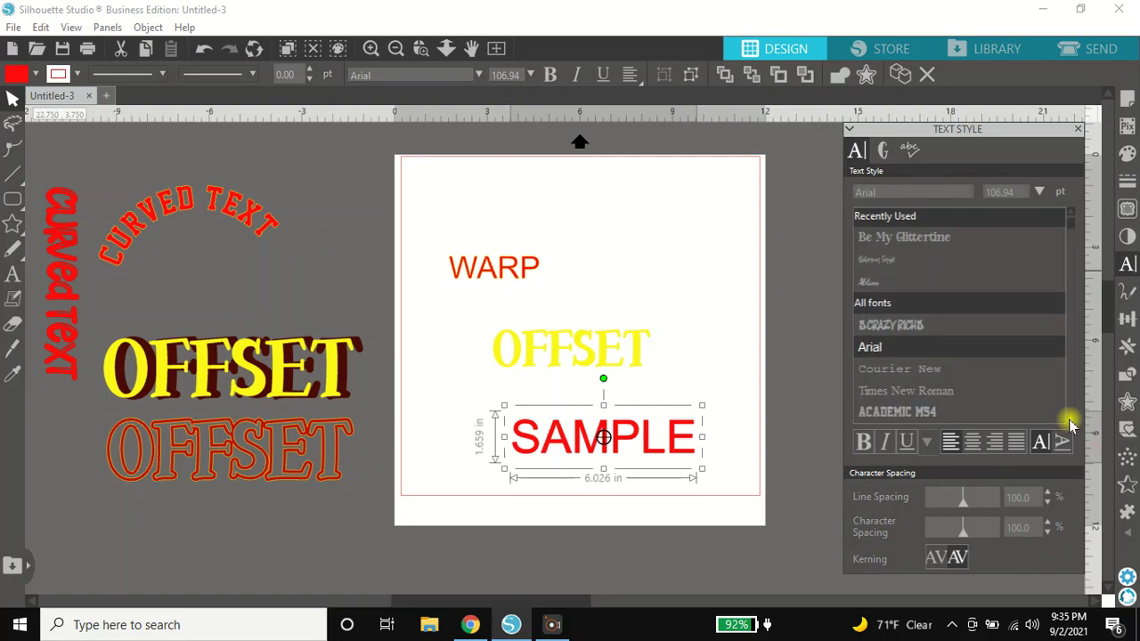
pyautogui.scroll(-5, 1072, 425)
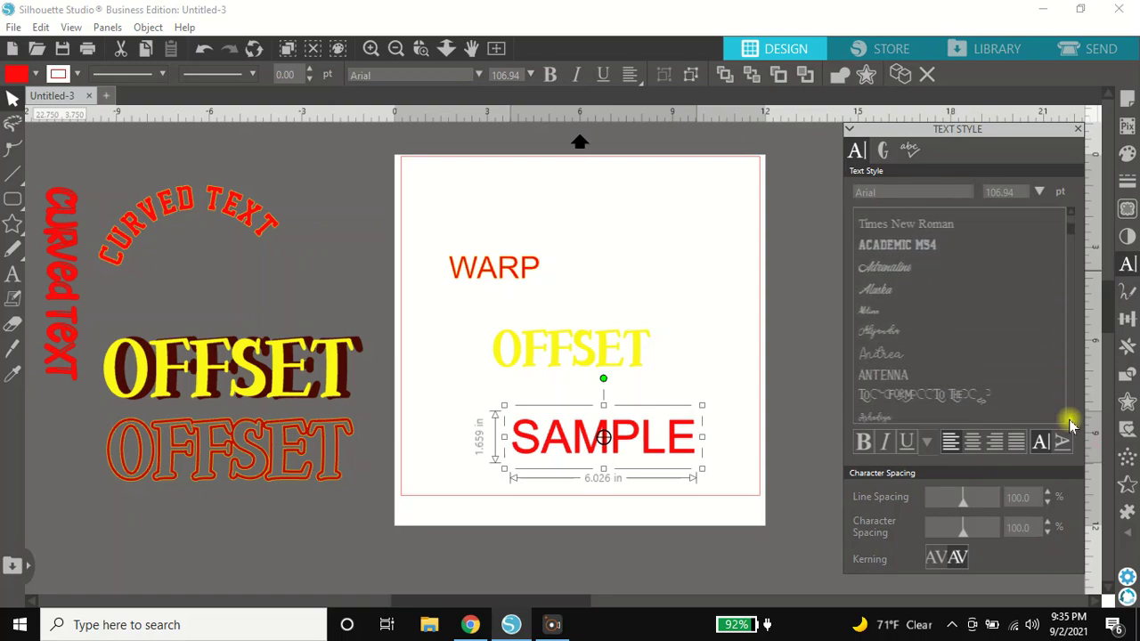
pyautogui.scroll(-4, 1071, 425)
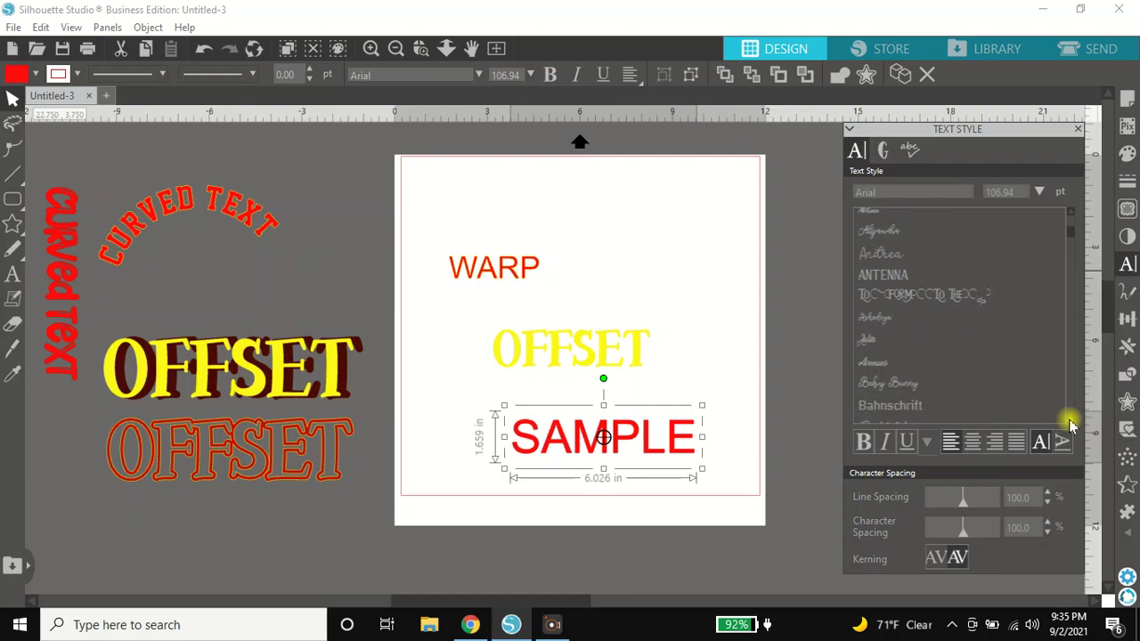
pyautogui.scroll(-8, 1071, 425)
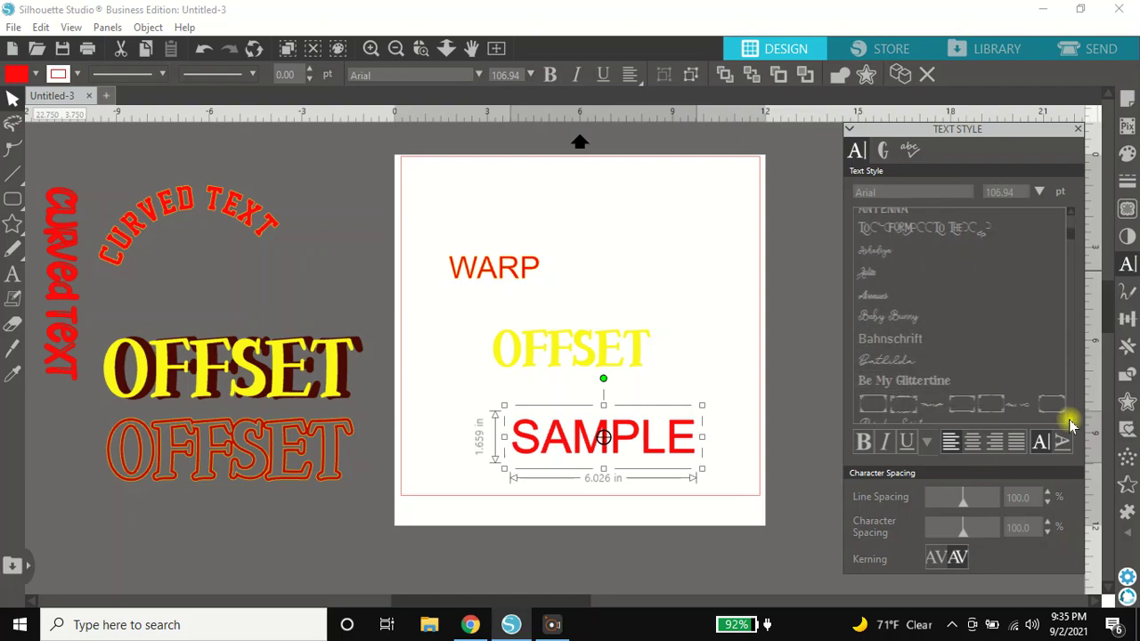
pyautogui.scroll(-8, 1071, 425)
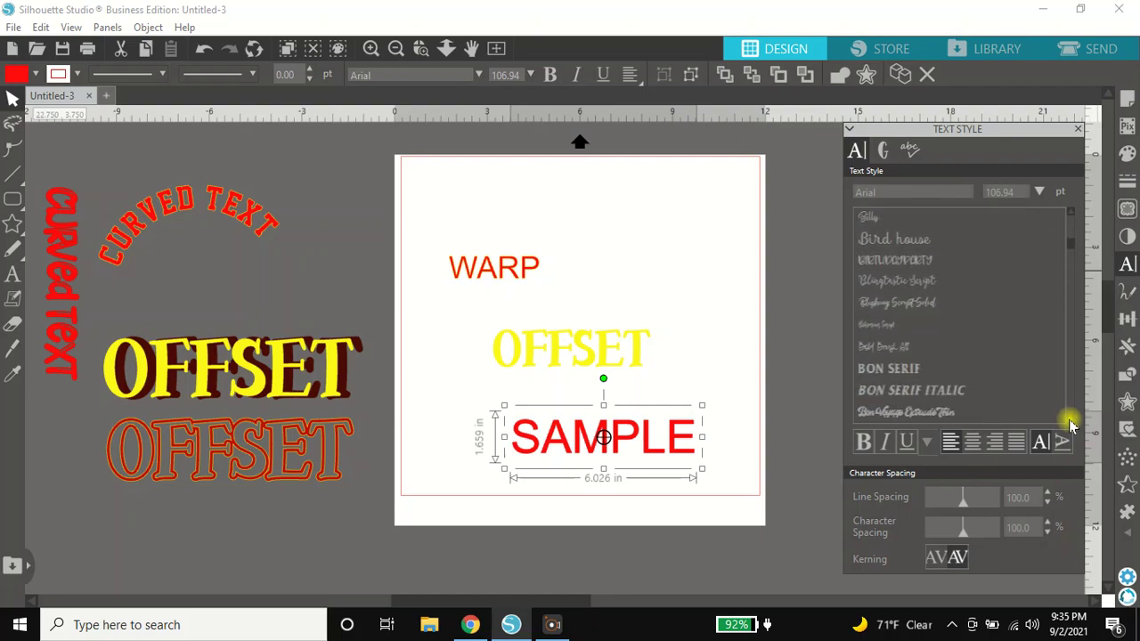
pyautogui.scroll(-3, 1071, 426)
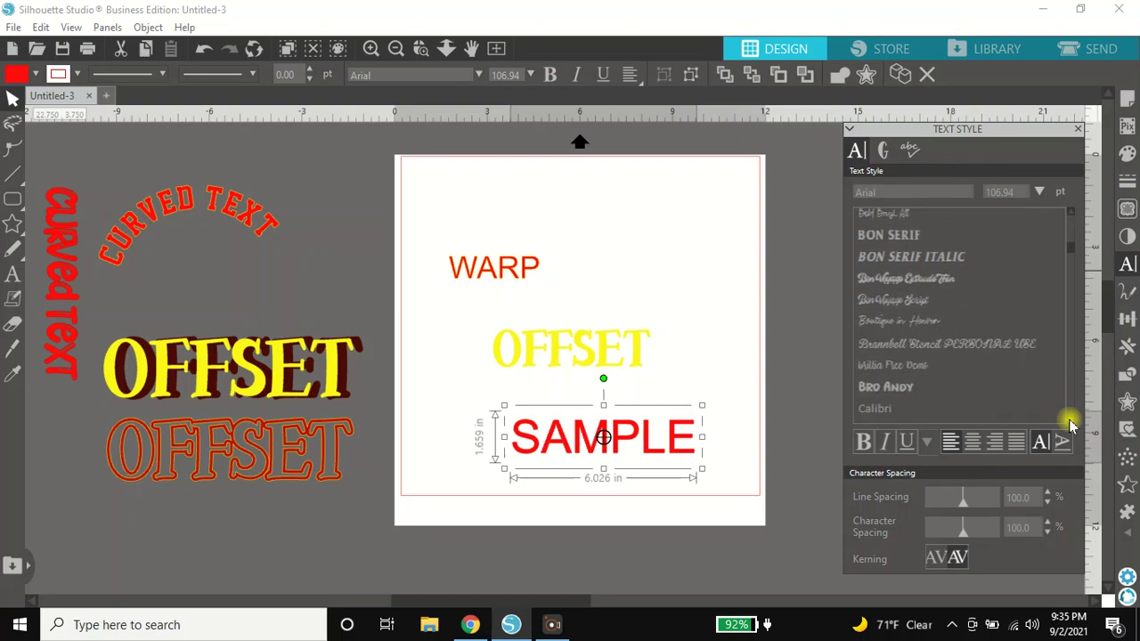
pyautogui.scroll(-3, 1071, 425)
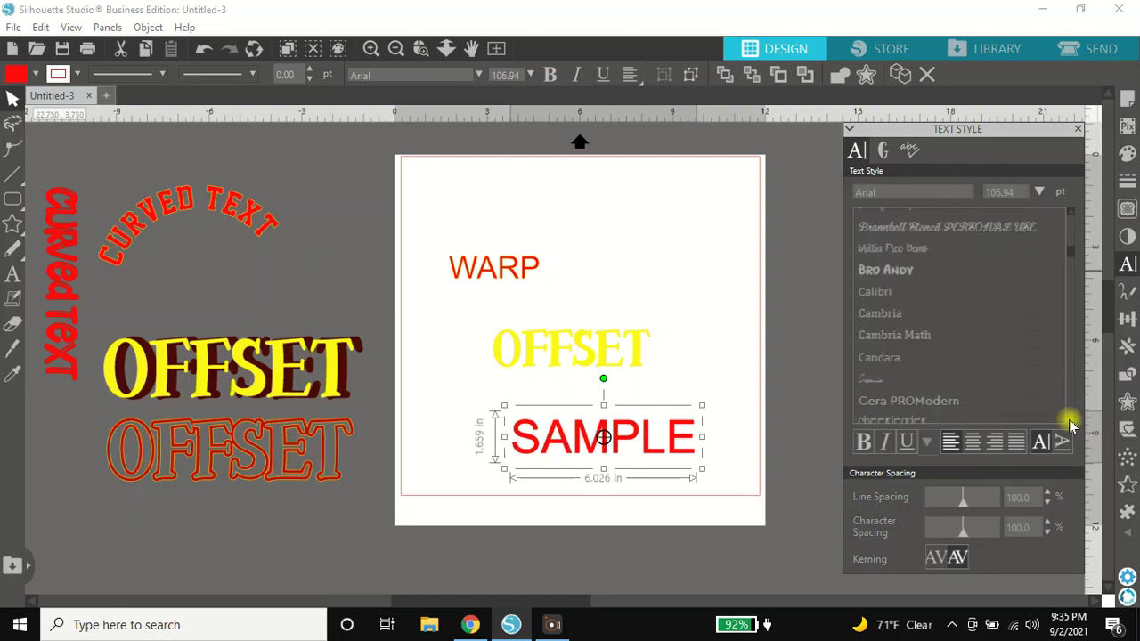
pyautogui.scroll(-2, 1071, 425)
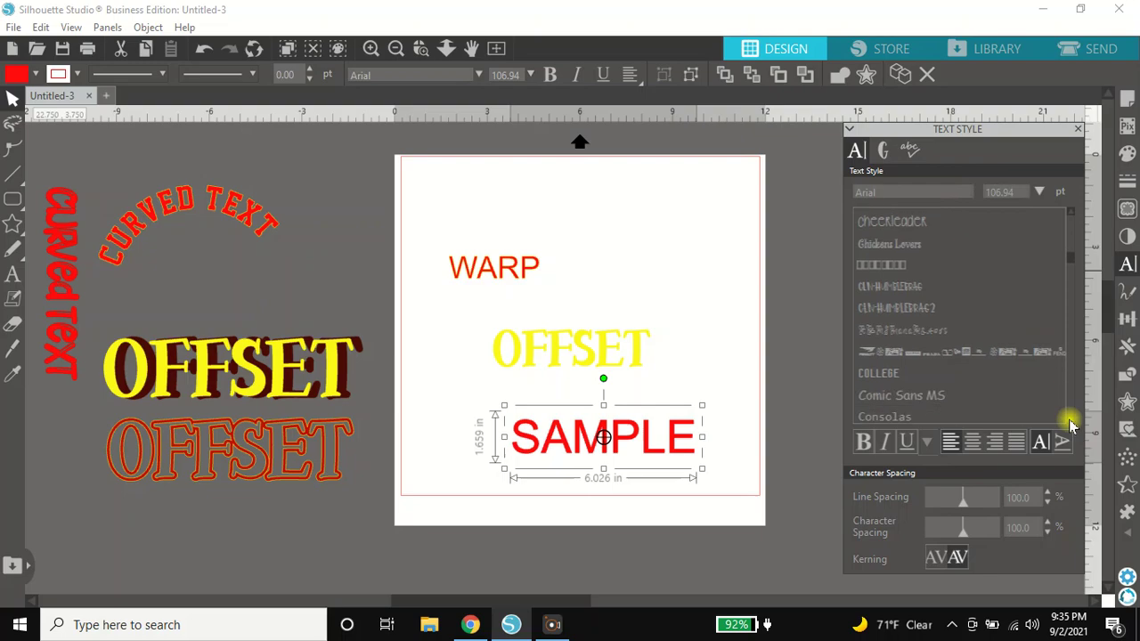
pyautogui.scroll(-3, 1071, 425)
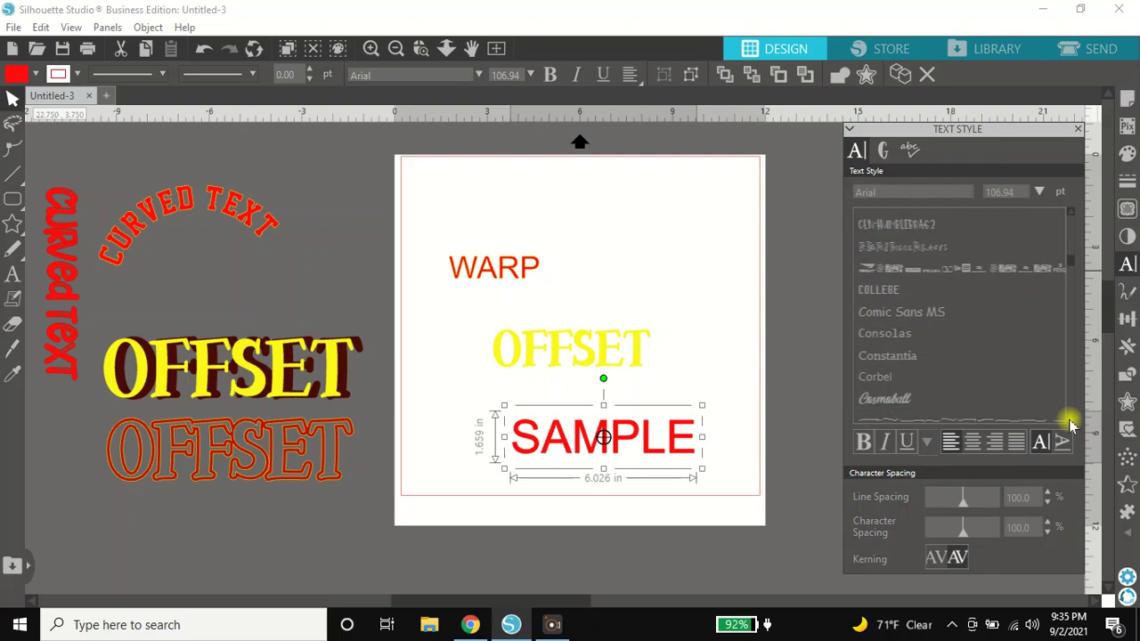
pyautogui.scroll(-1, 1070, 426)
pyautogui.scroll(-2, 1071, 425)
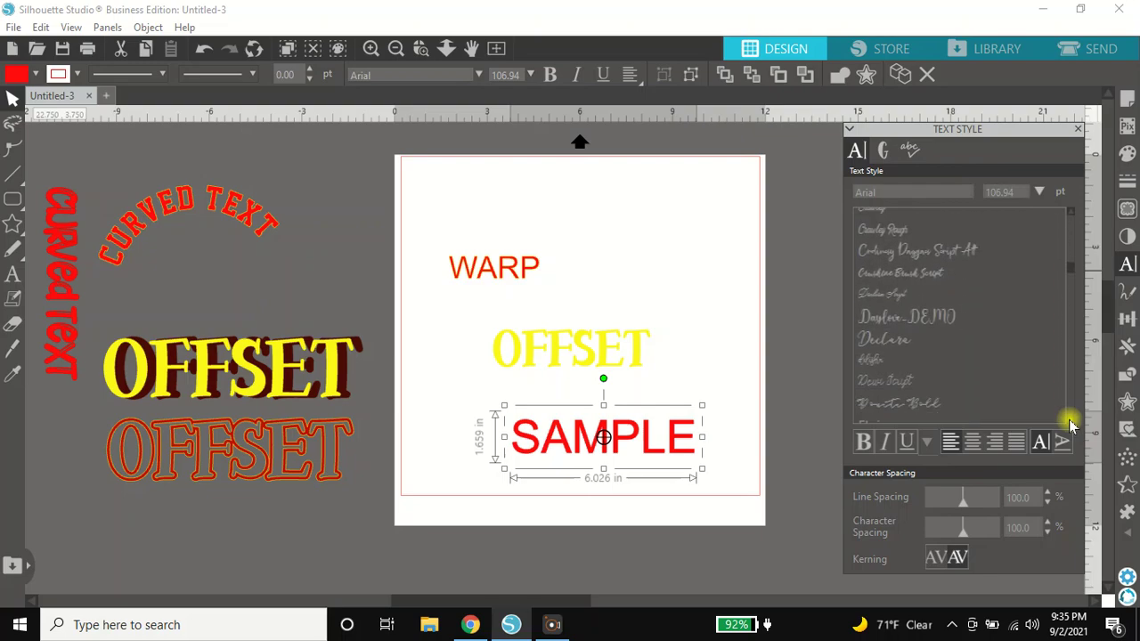
pyautogui.scroll(-3, 1071, 426)
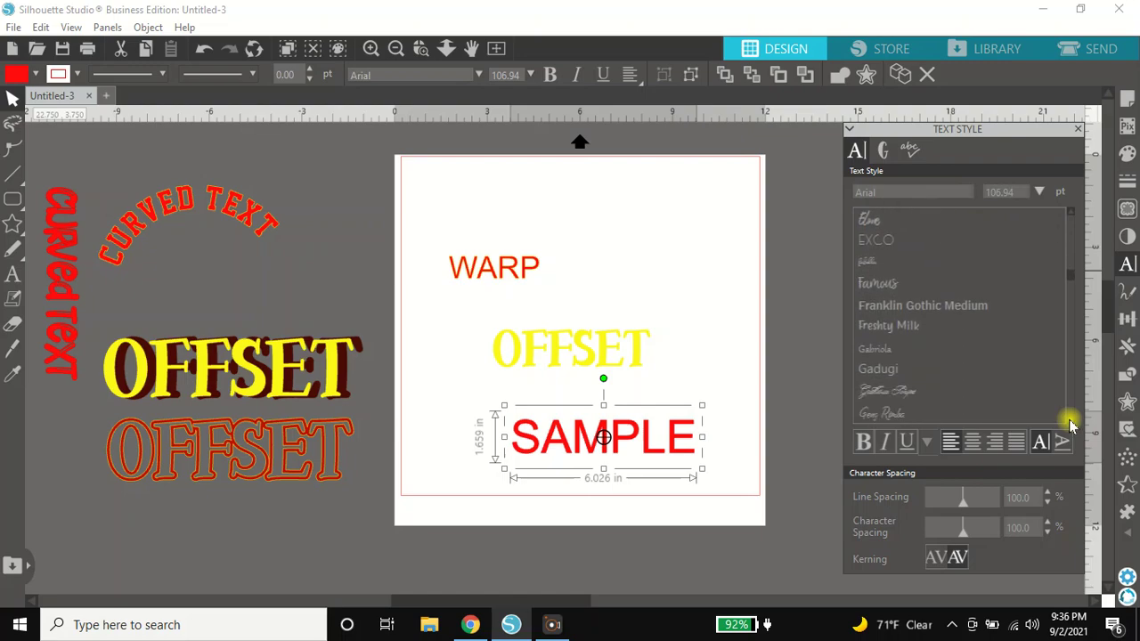
pyautogui.scroll(-1, 1071, 426)
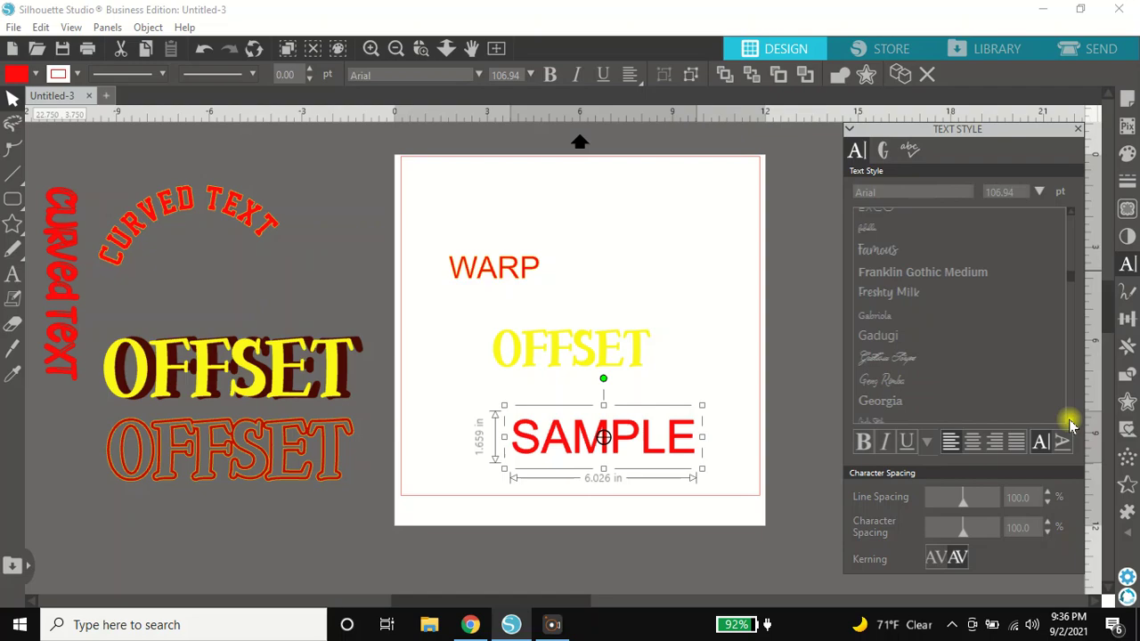
pyautogui.scroll(-4, 1070, 426)
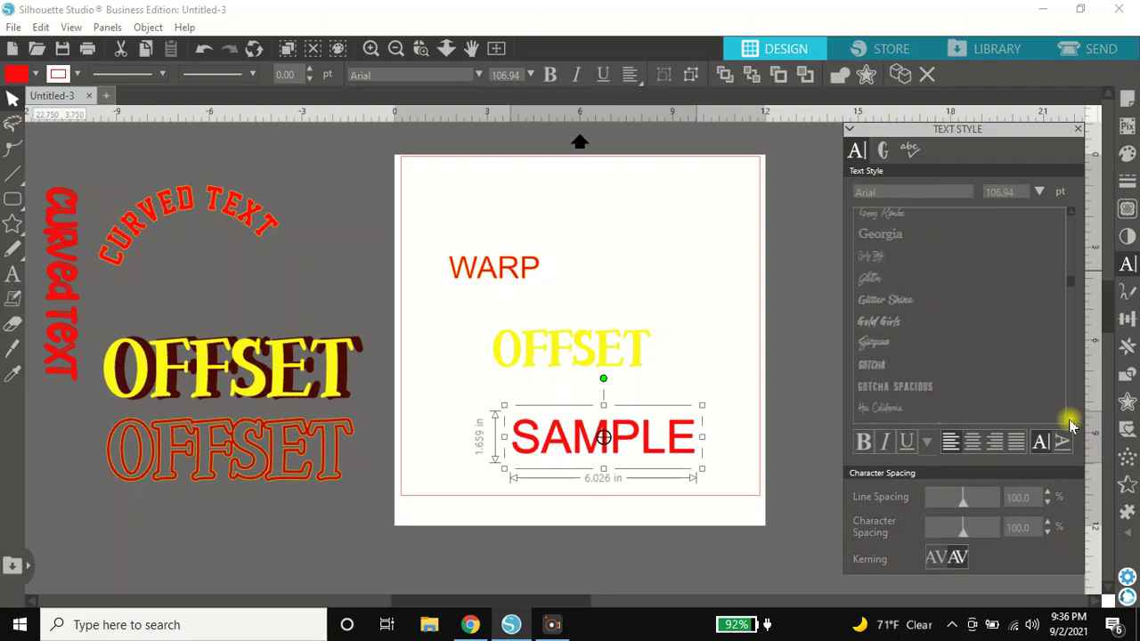
pyautogui.scroll(-1, 1070, 426)
pyautogui.scroll(-4, 1071, 426)
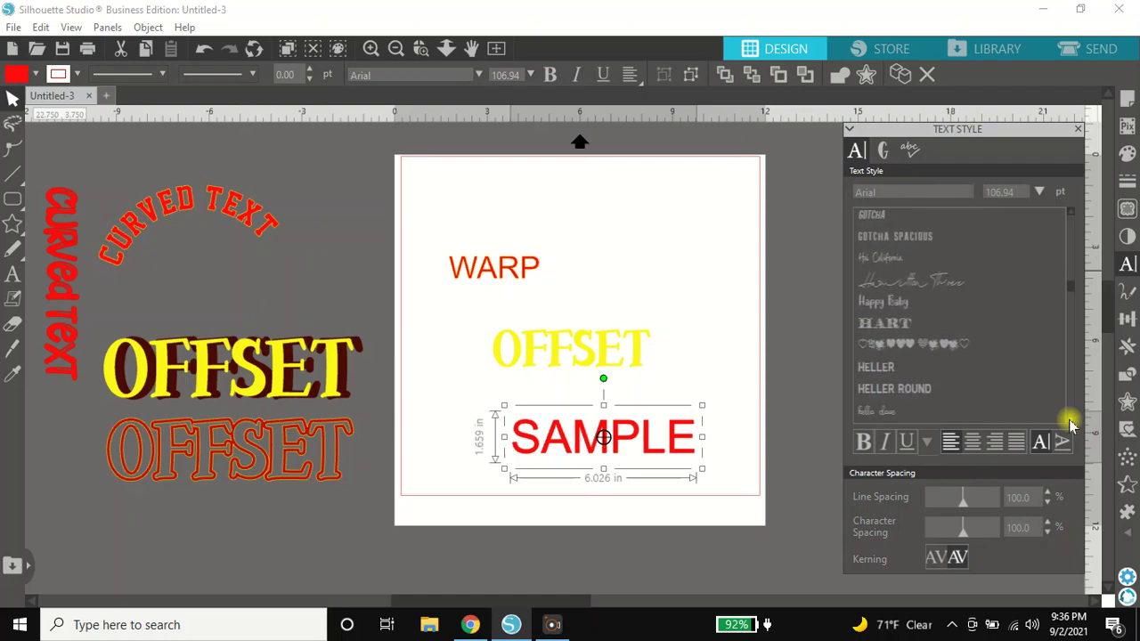
pyautogui.scroll(-5, 1070, 426)
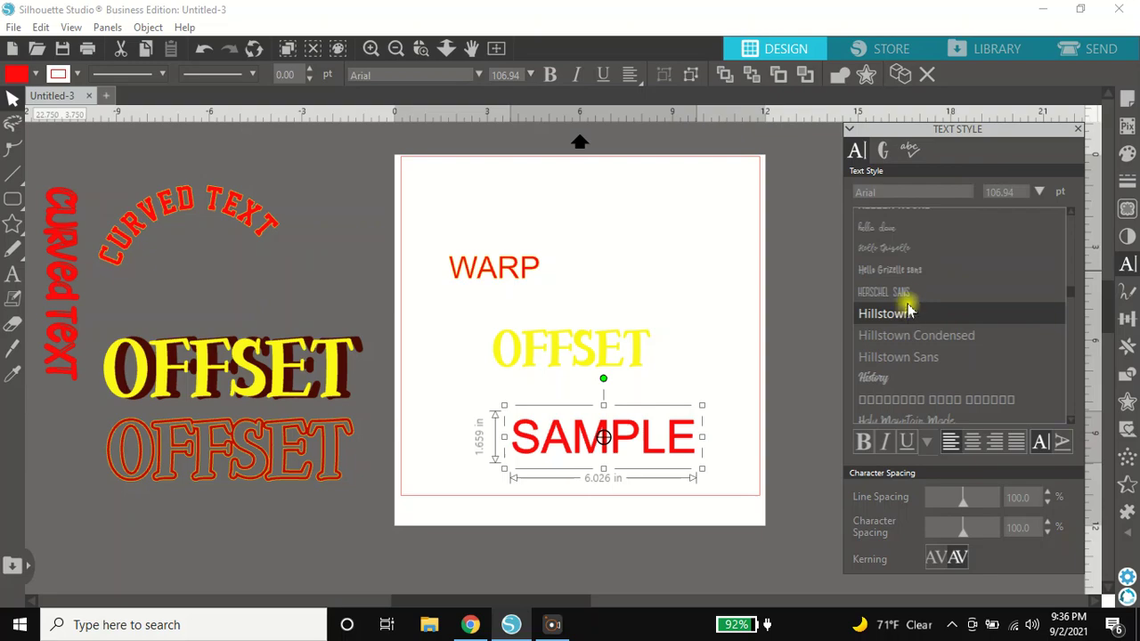
pyautogui.click(897, 292)
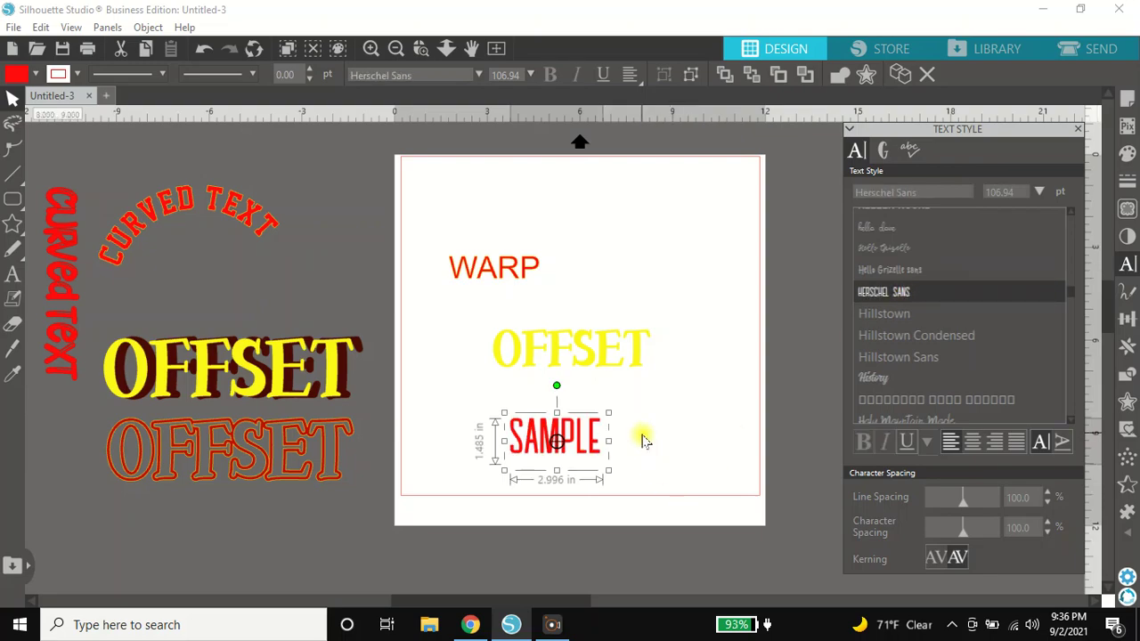
pyautogui.moveTo(608, 410); pyautogui.dragTo(707, 398)
pyautogui.moveTo(676, 436); pyautogui.dragTo(632, 481)
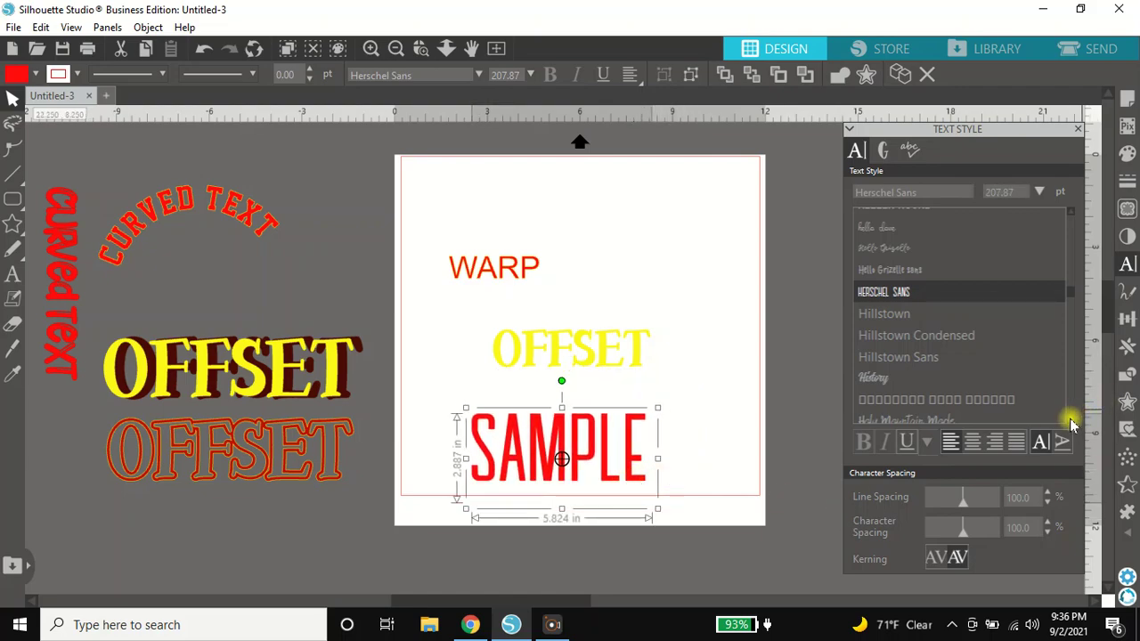
# Step: Change the SAMPLE text's font to Ink Free and shift the text so it fits within the page width
pyautogui.scroll(-1, 1071, 426)
pyautogui.scroll(-2, 1071, 426)
pyautogui.scroll(-1, 1071, 426)
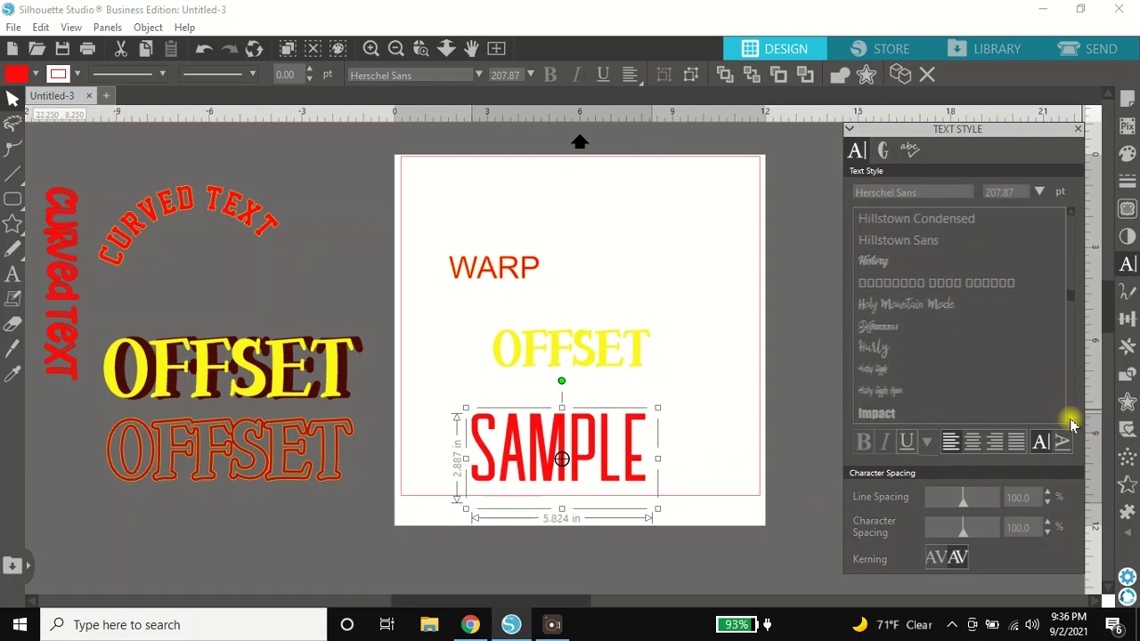
pyautogui.scroll(-2, 1072, 426)
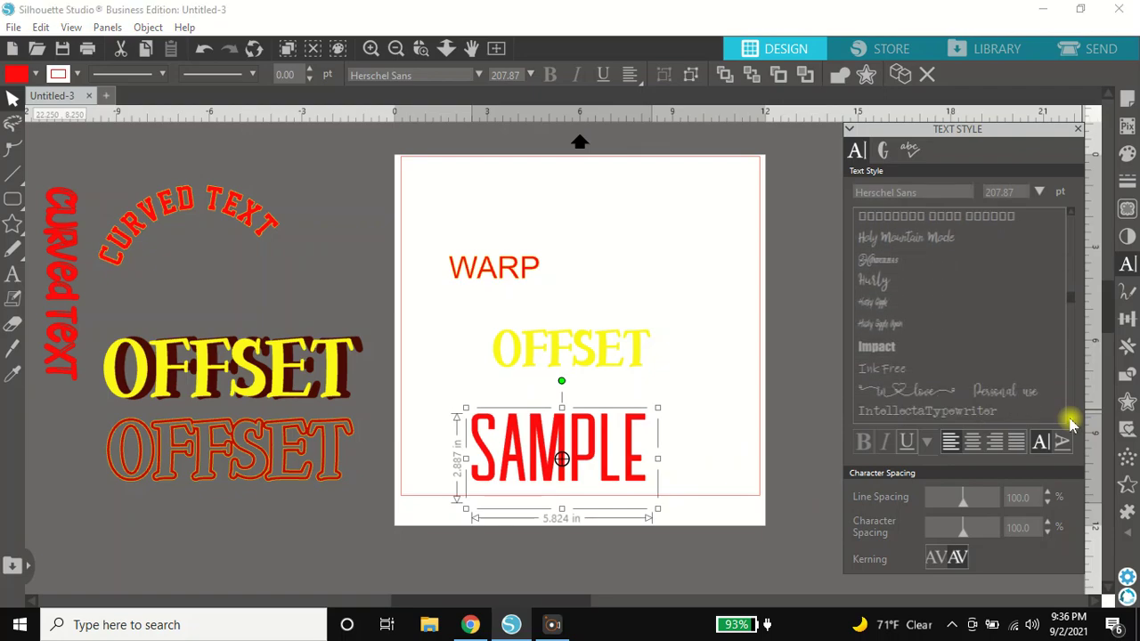
pyautogui.click(936, 367)
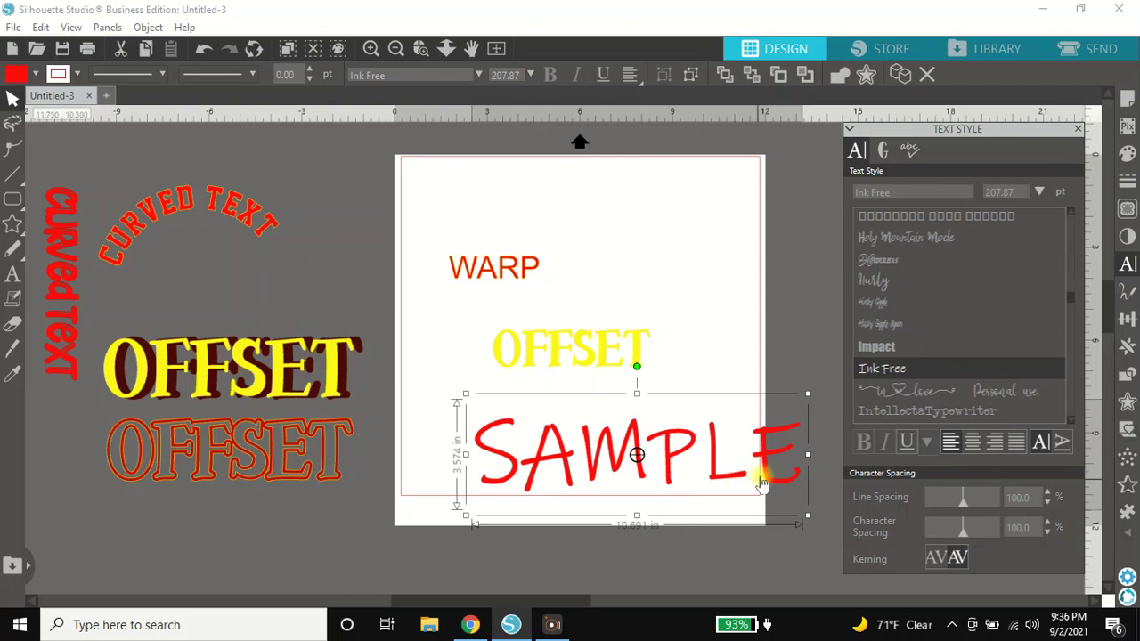
pyautogui.moveTo(768, 470); pyautogui.dragTo(724, 478)
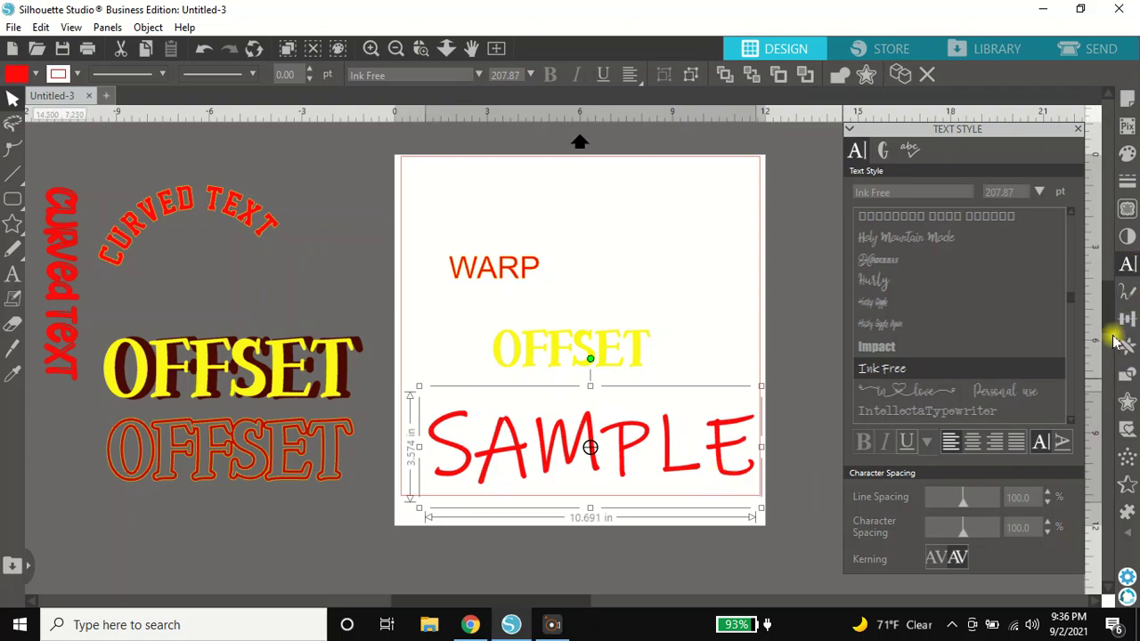
# Step: Create a 0.060 in external offset with rounded corners around the SAMPLE text and group the resulting letter outlines
pyautogui.click(1126, 402)
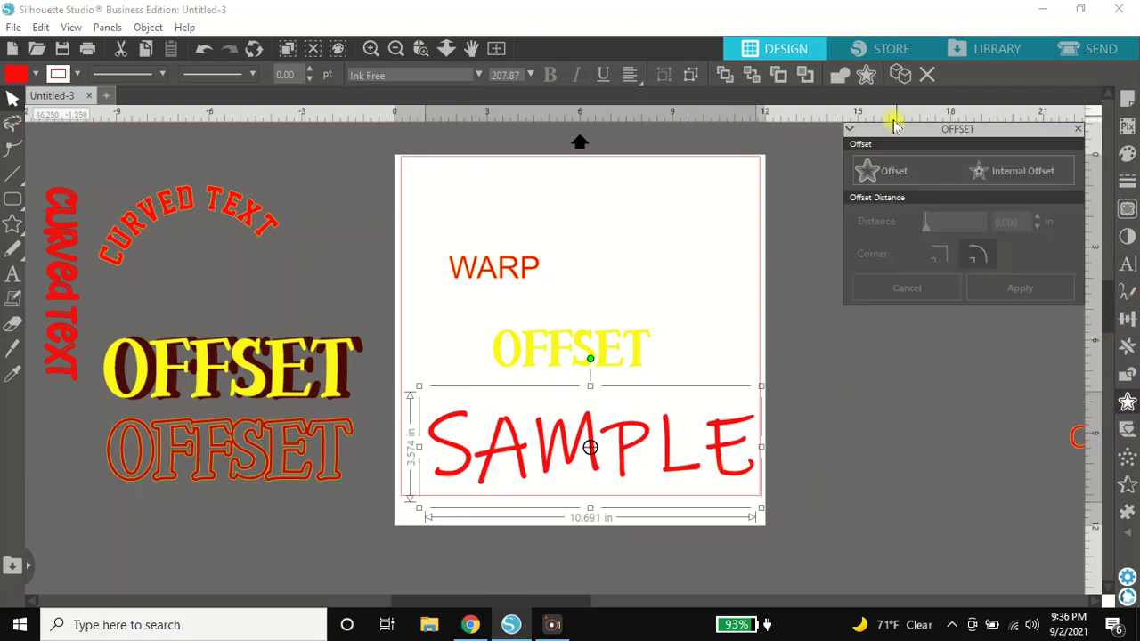
pyautogui.click(903, 172)
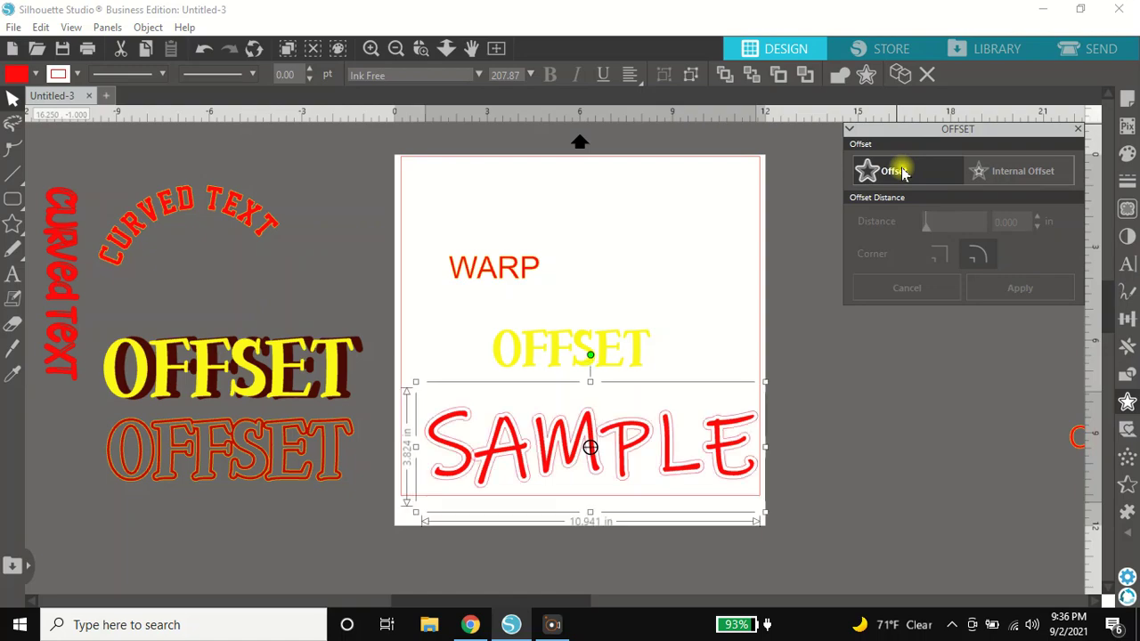
pyautogui.click(1038, 230)
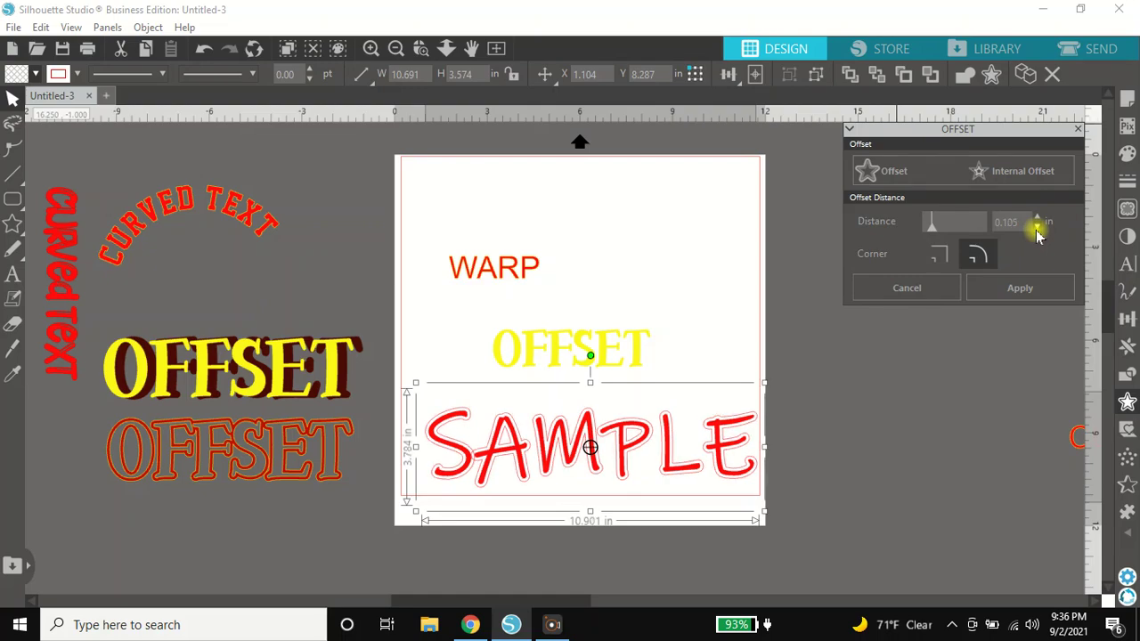
pyautogui.click(1037, 232)
pyautogui.click(1038, 232)
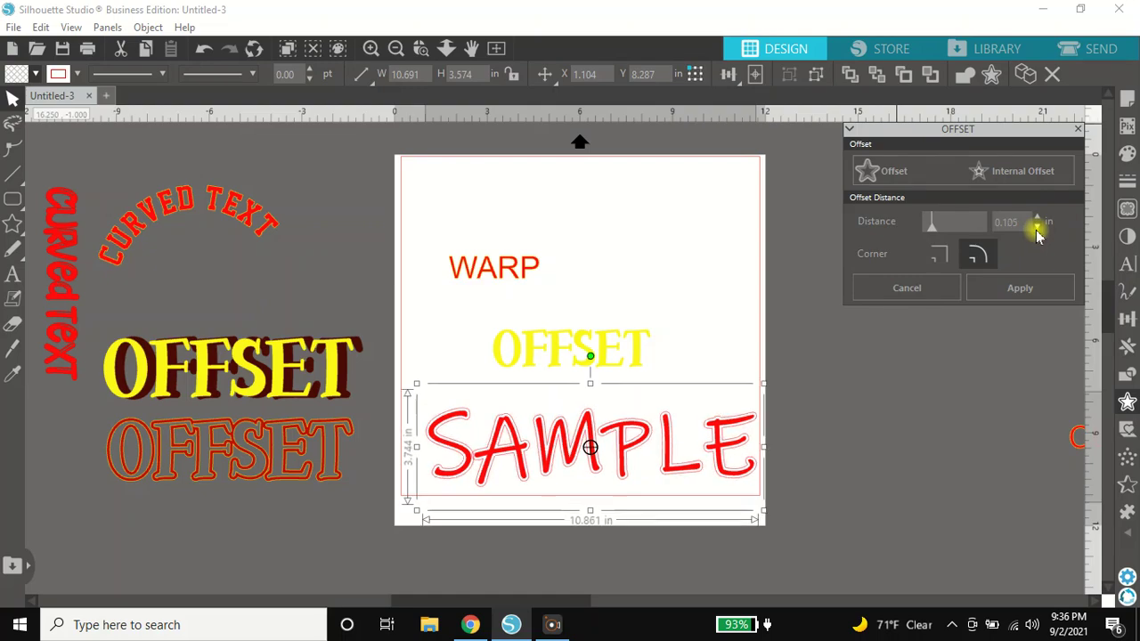
pyautogui.click(1037, 232)
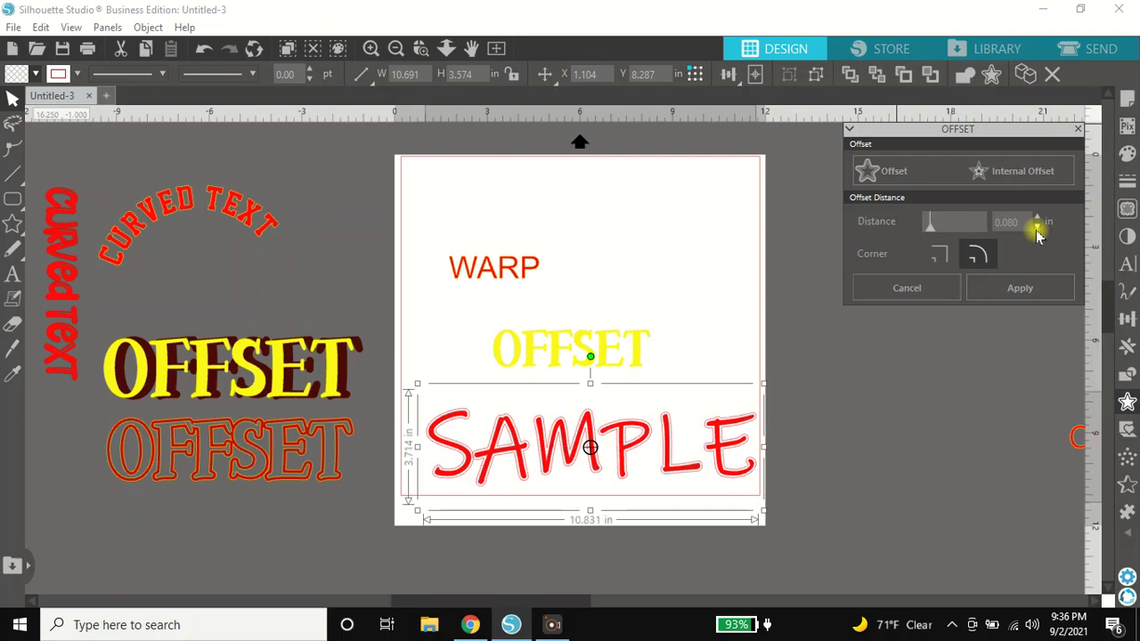
pyautogui.click(1037, 231)
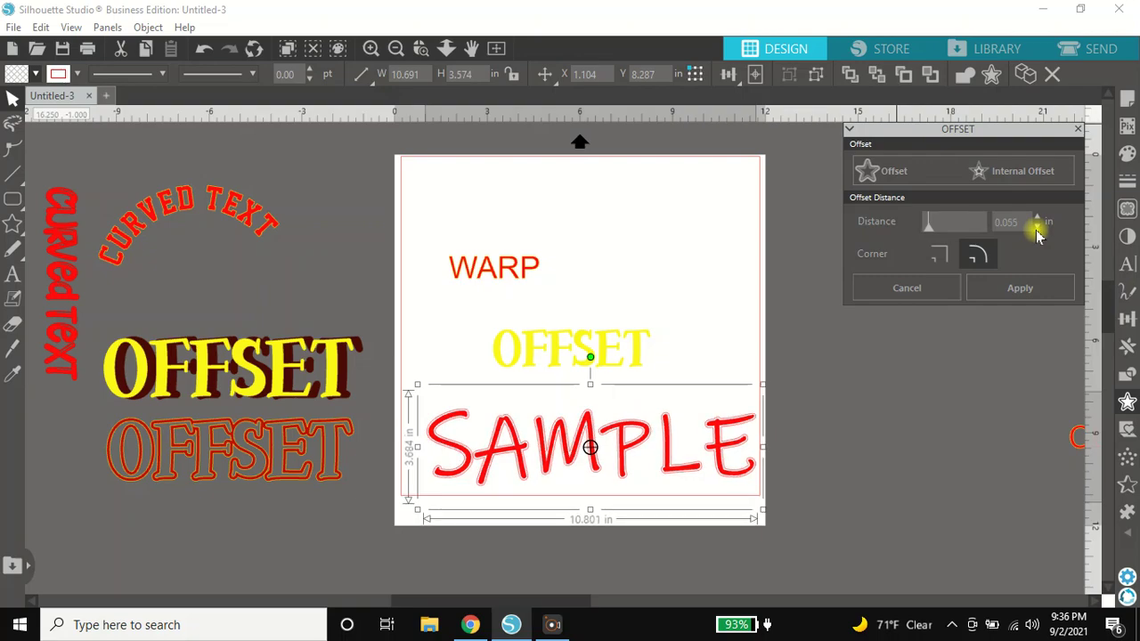
pyautogui.click(1038, 232)
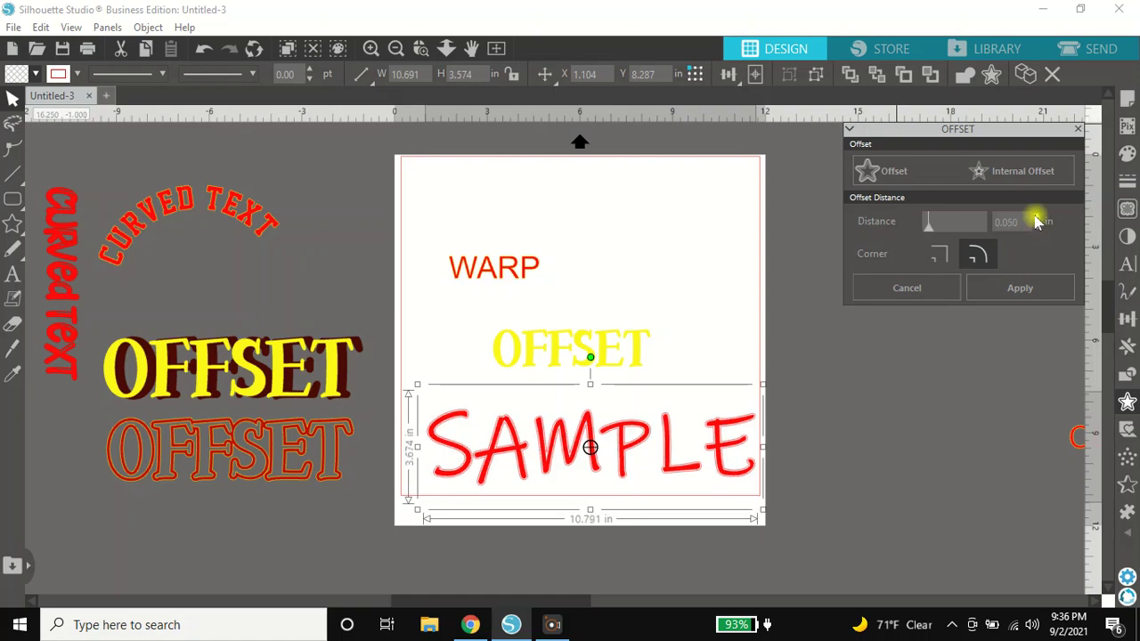
pyautogui.click(1038, 218)
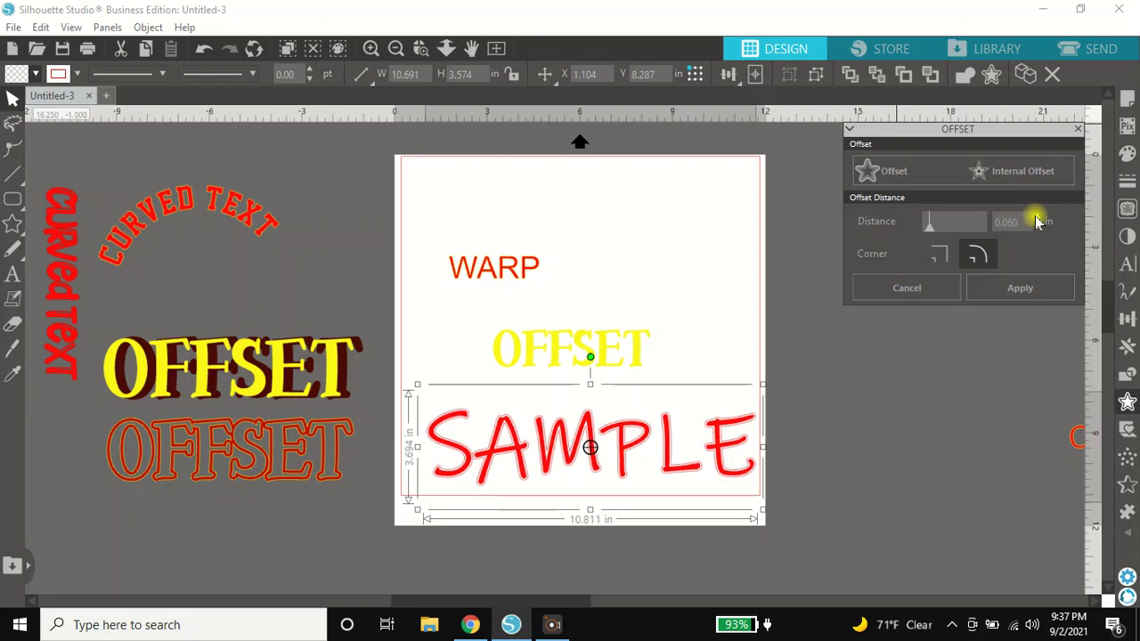
pyautogui.click(1036, 290)
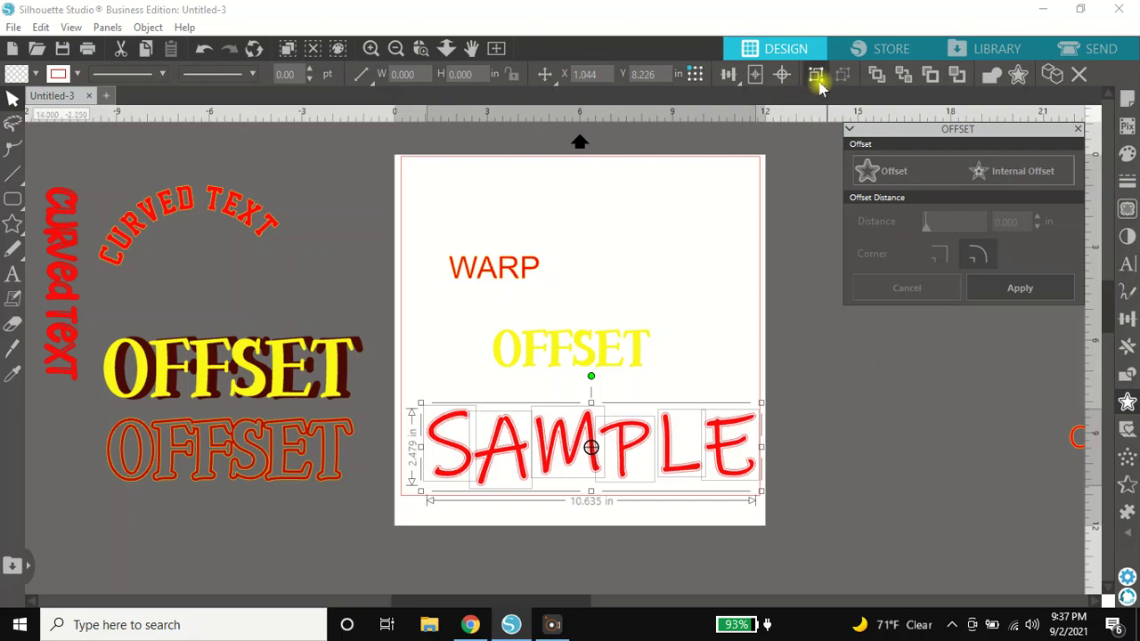
pyautogui.click(818, 86)
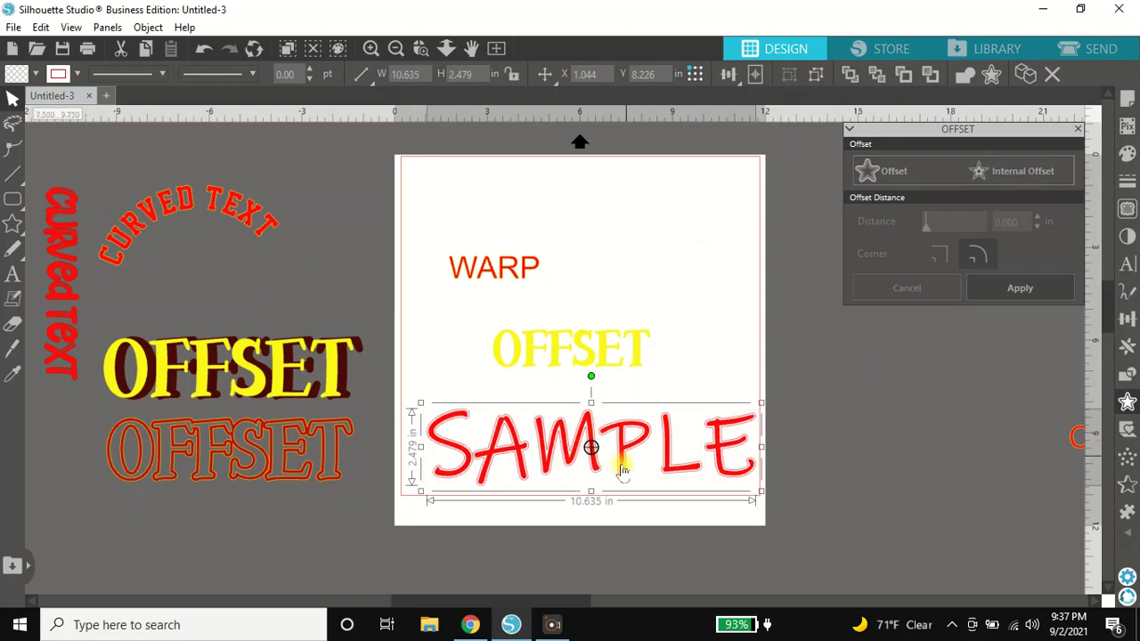
# Step: Move the SAMPLE text down off its offset outline and fill the offset outline with red
pyautogui.moveTo(623, 470); pyautogui.dragTo(617, 523)
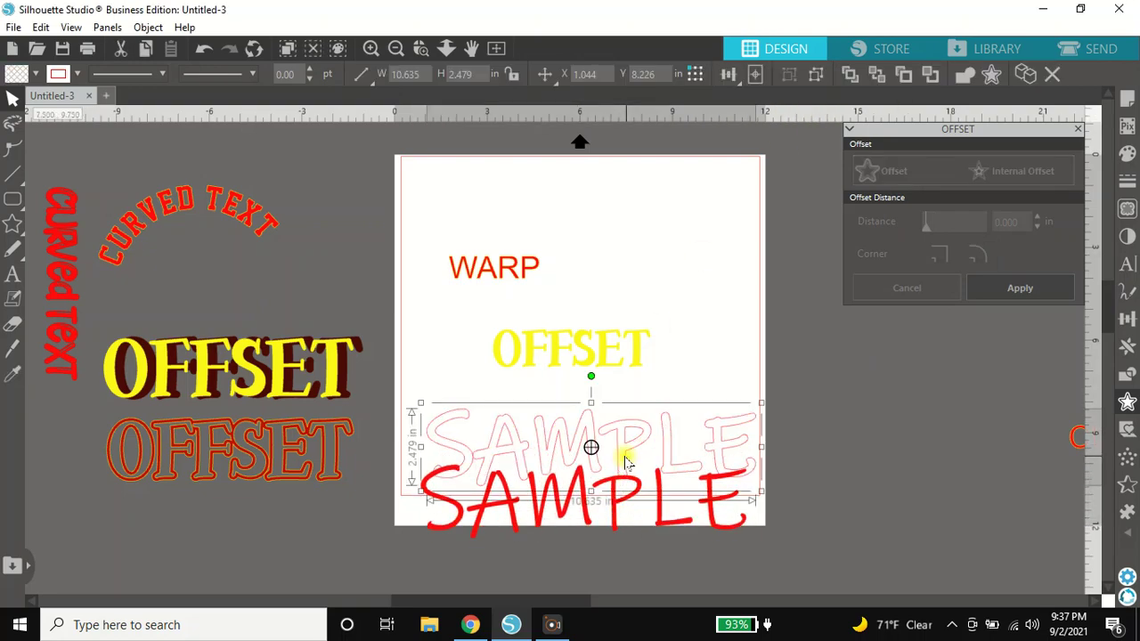
pyautogui.click(41, 77)
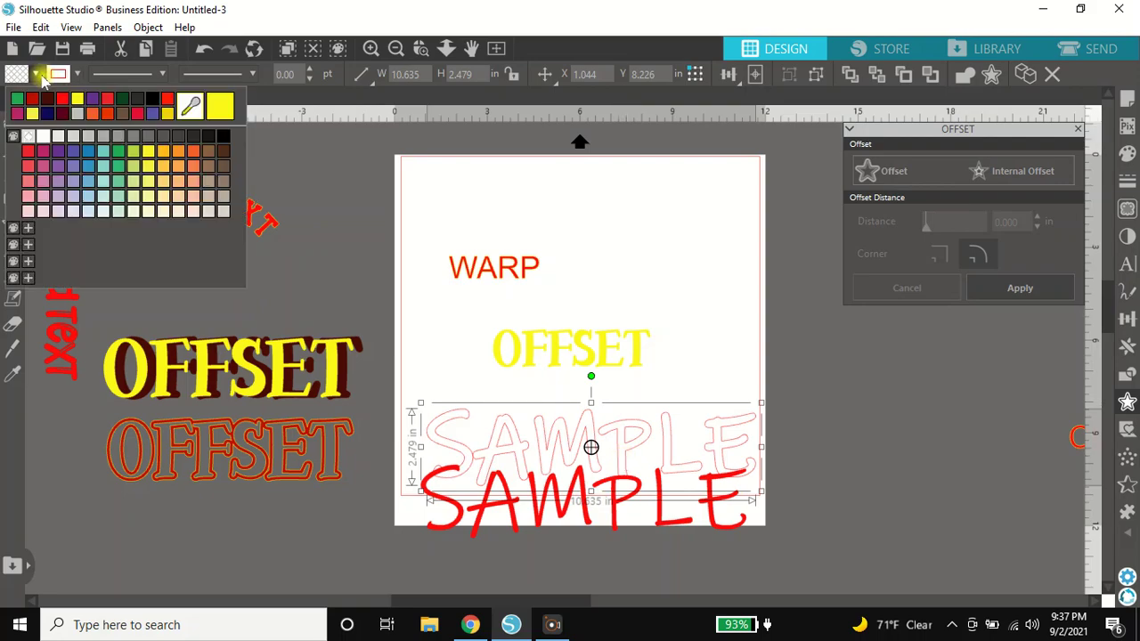
pyautogui.click(66, 100)
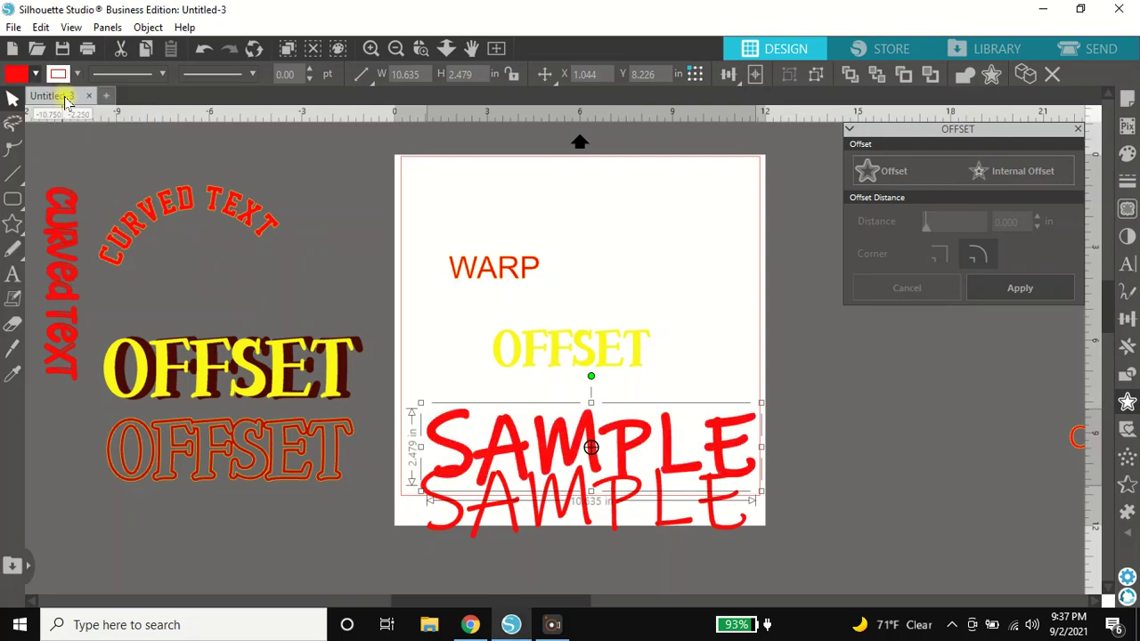
# Step: Shift the original SAMPLE text slightly and fill it with purple so it contrasts with the red offset
pyautogui.moveTo(591, 507)
pyautogui.mouseDown()
pyautogui.moveTo(588, 490)
pyautogui.moveTo(580, 504)
pyautogui.mouseUp()
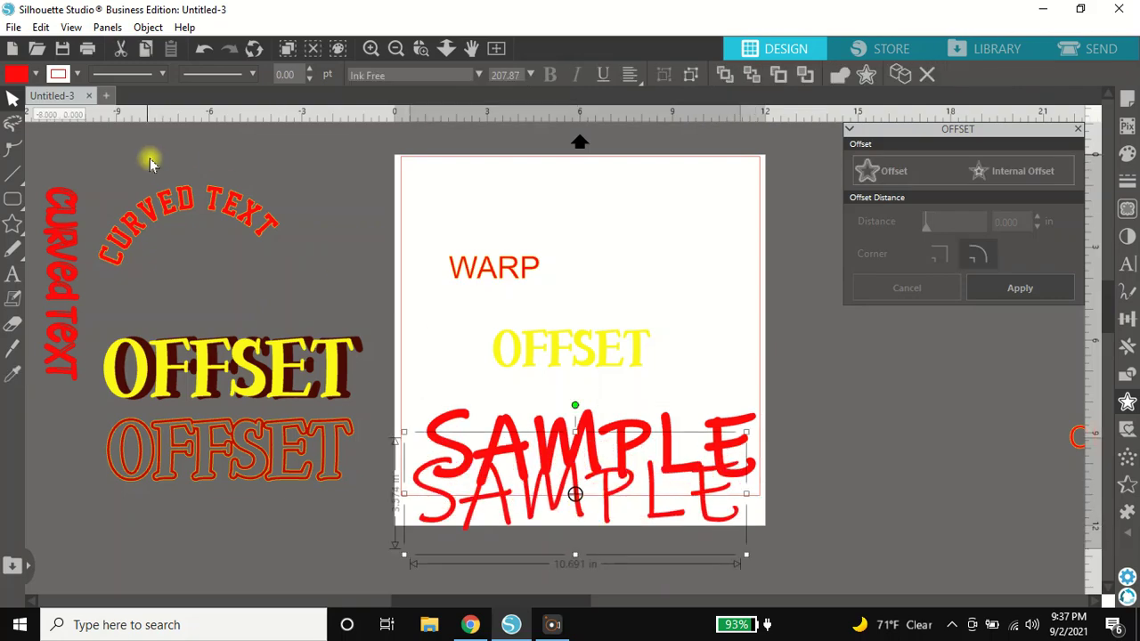
pyautogui.click(36, 75)
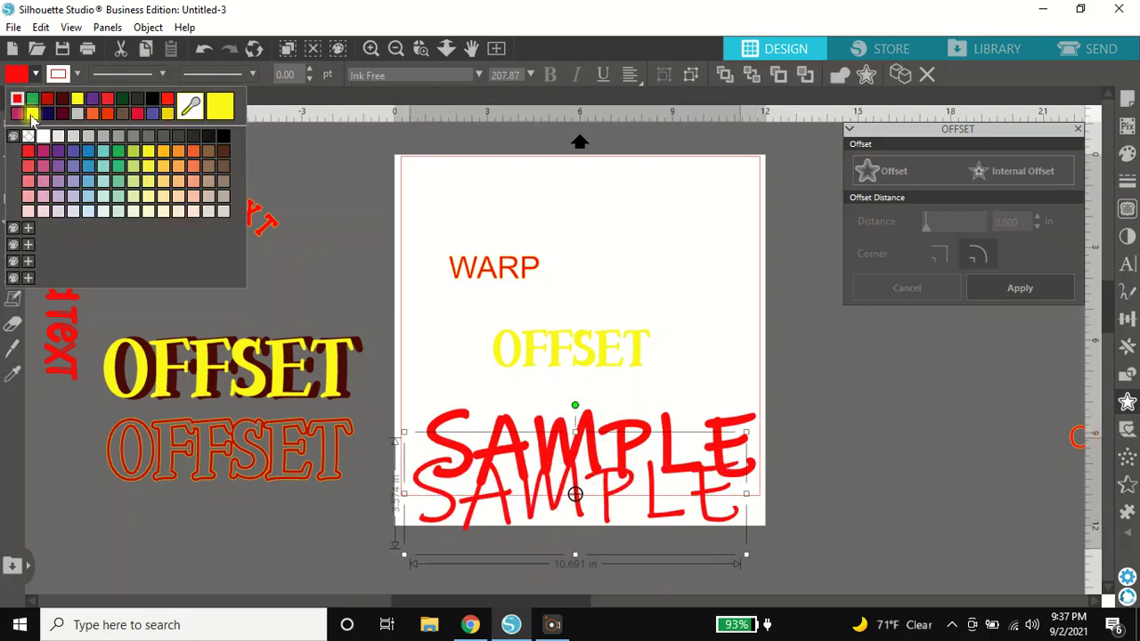
pyautogui.click(31, 115)
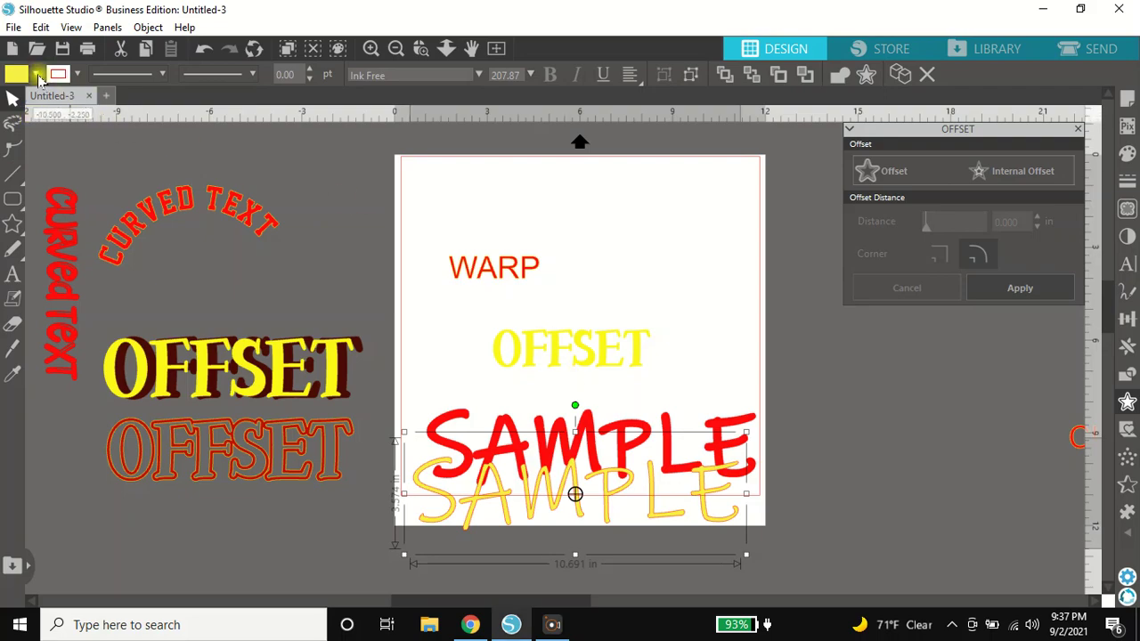
pyautogui.click(36, 75)
pyautogui.click(50, 137)
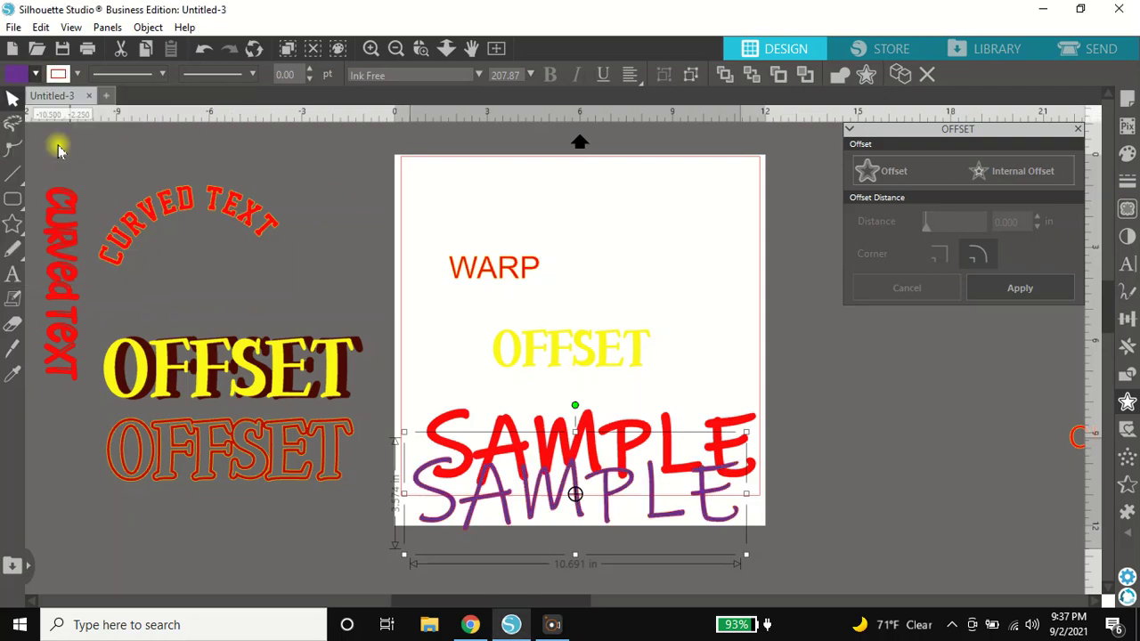
# Step: Shrink both SAMPLE pieces together and move them off the page's right side, and shift the yellow OFFSET text lower on the page
pyautogui.click(740, 441)
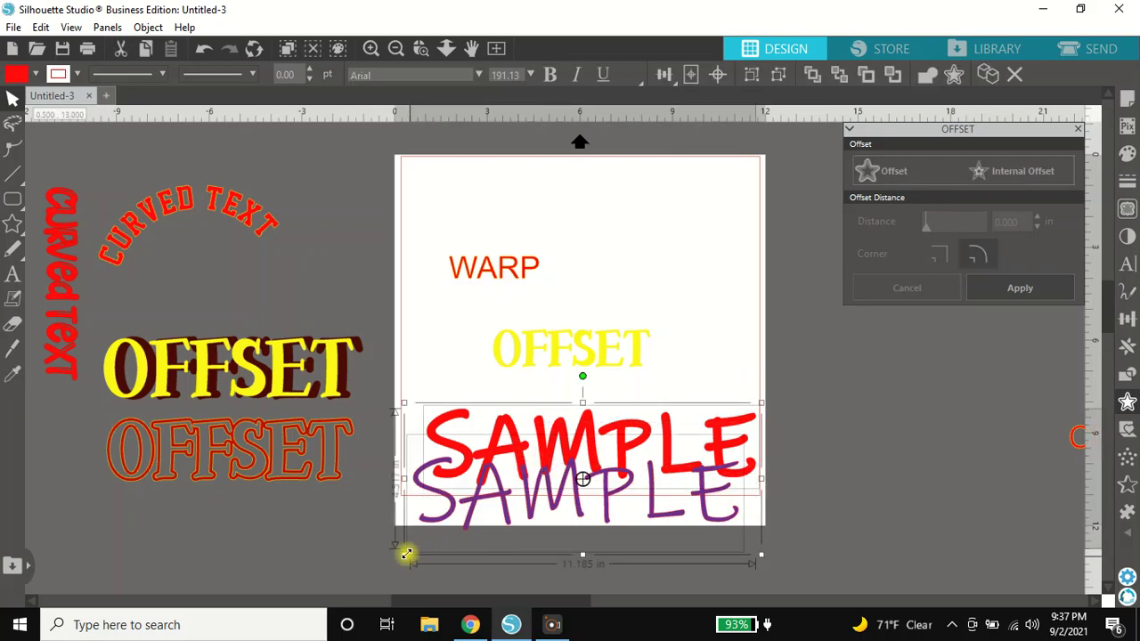
pyautogui.moveTo(424, 545); pyautogui.dragTo(585, 516)
pyautogui.moveTo(681, 425); pyautogui.dragTo(917, 418)
pyautogui.moveTo(552, 349); pyautogui.dragTo(520, 380)
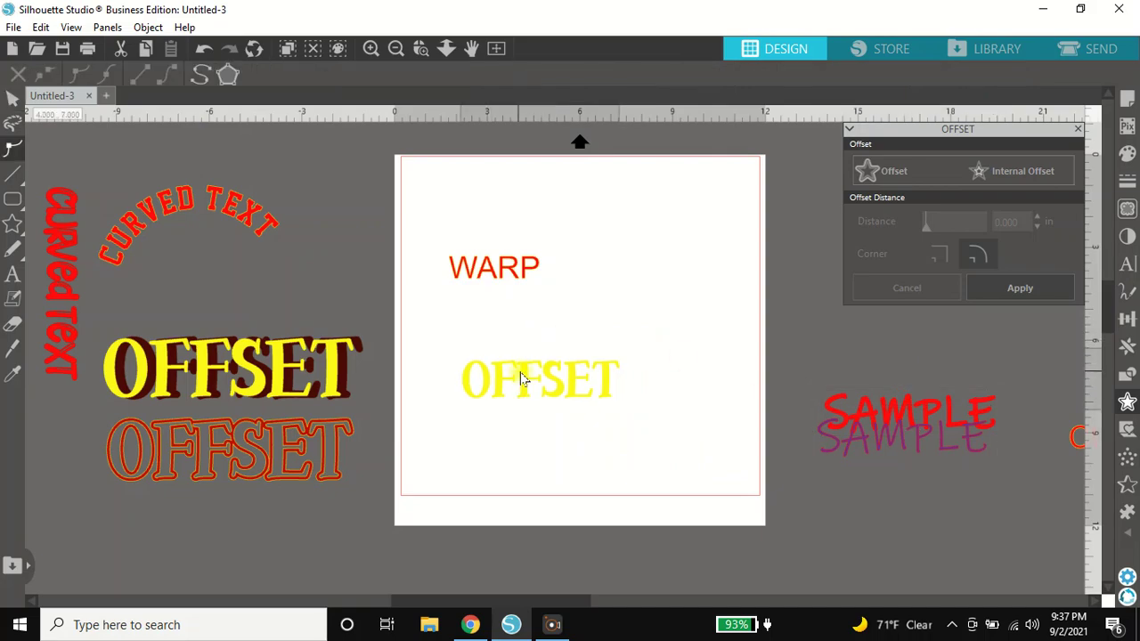
# Step: Try to replace the ending of the yellow OFFSET text with letters in the Beradon Script font
pyautogui.doubleClick(520, 380)
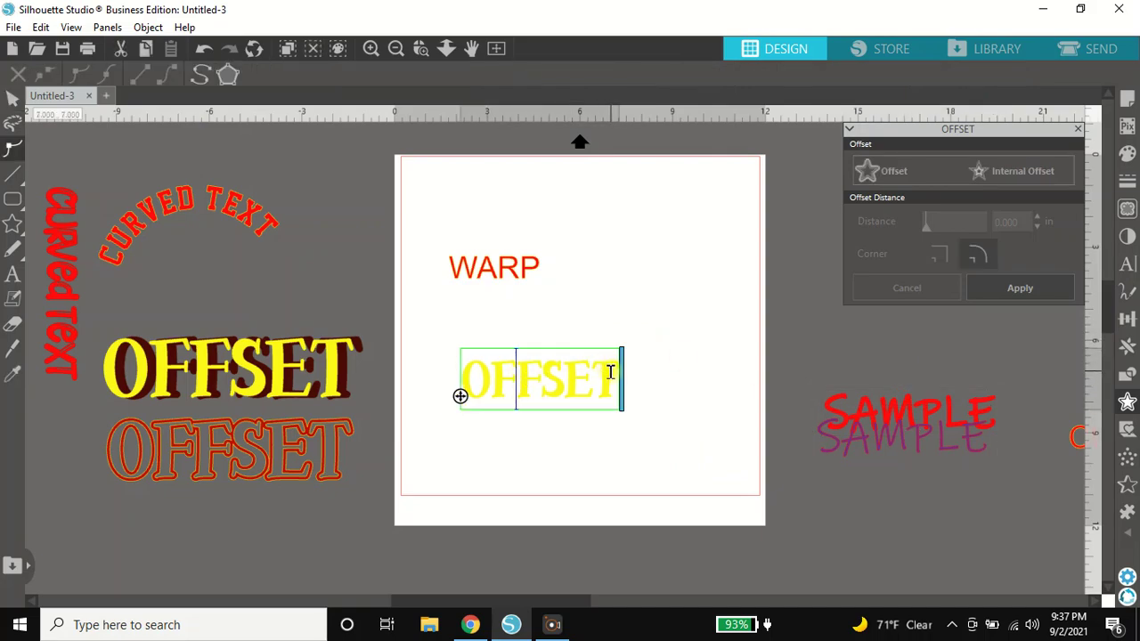
pyautogui.press('BackSpace')
pyautogui.press('BackSpace')
pyautogui.press('BackSpace')
pyautogui.press('BackSpace')
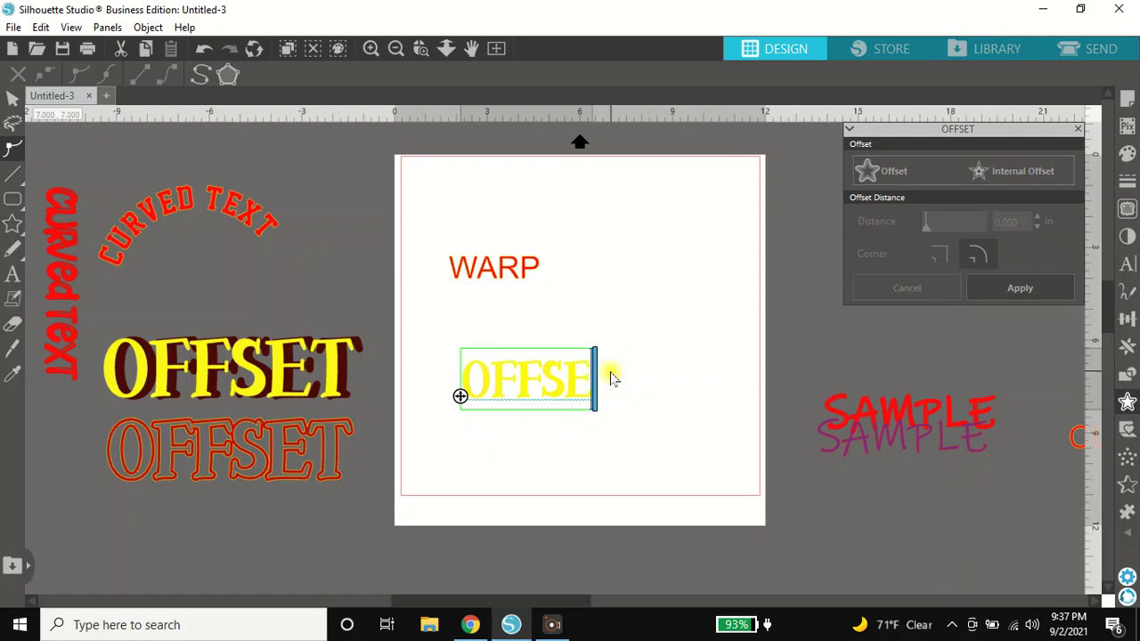
pyautogui.click(1130, 266)
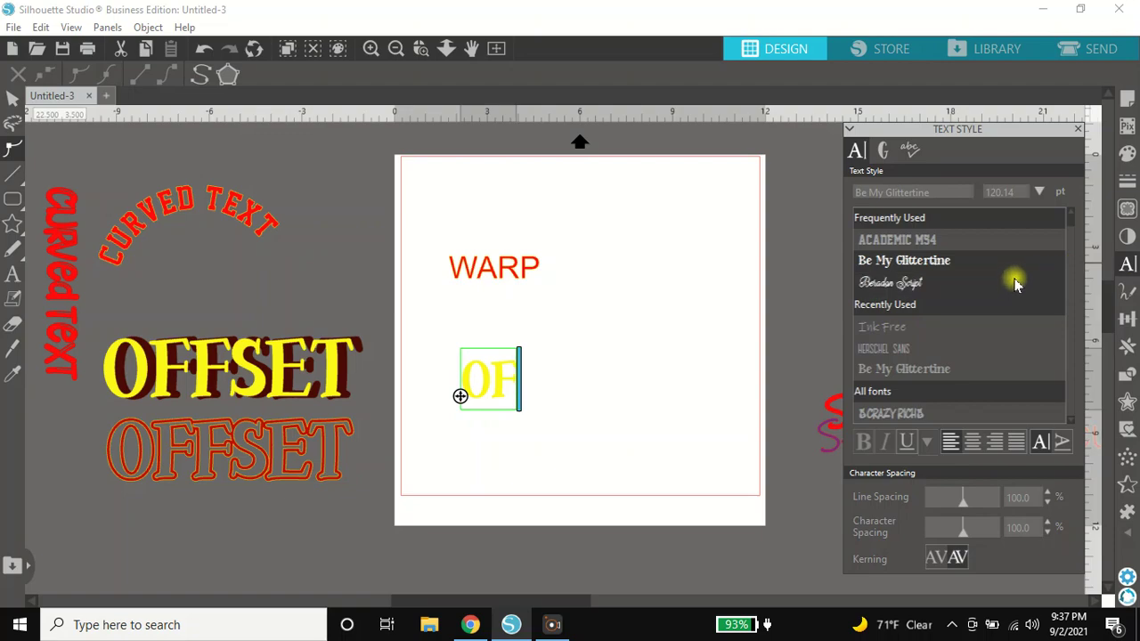
pyautogui.click(968, 280)
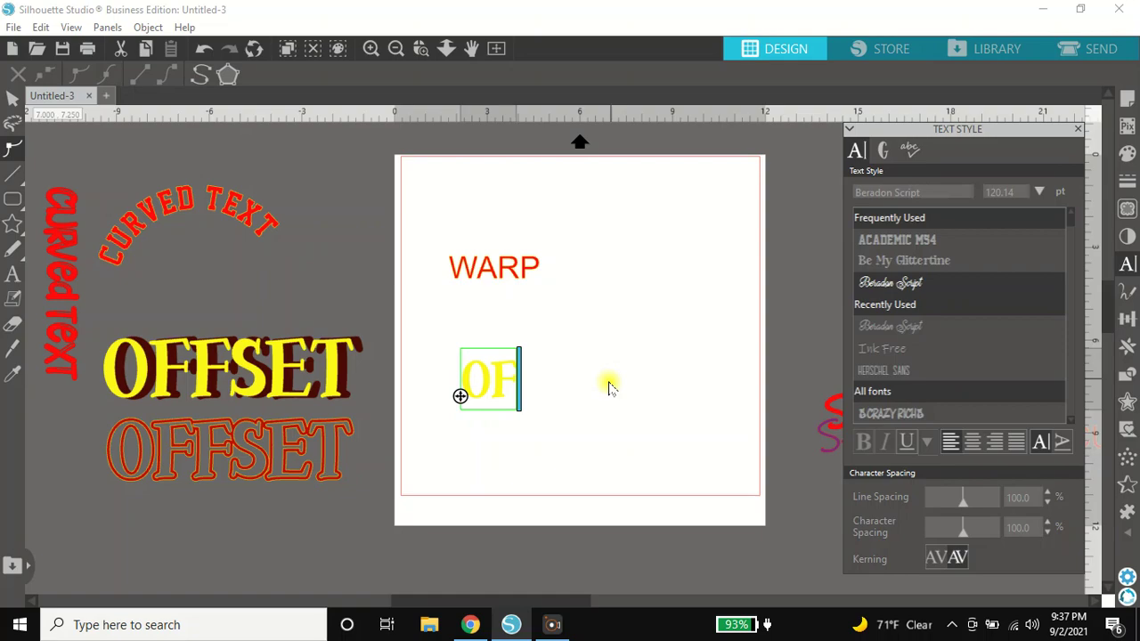
pyautogui.click(574, 390)
pyautogui.doubleClick(509, 383)
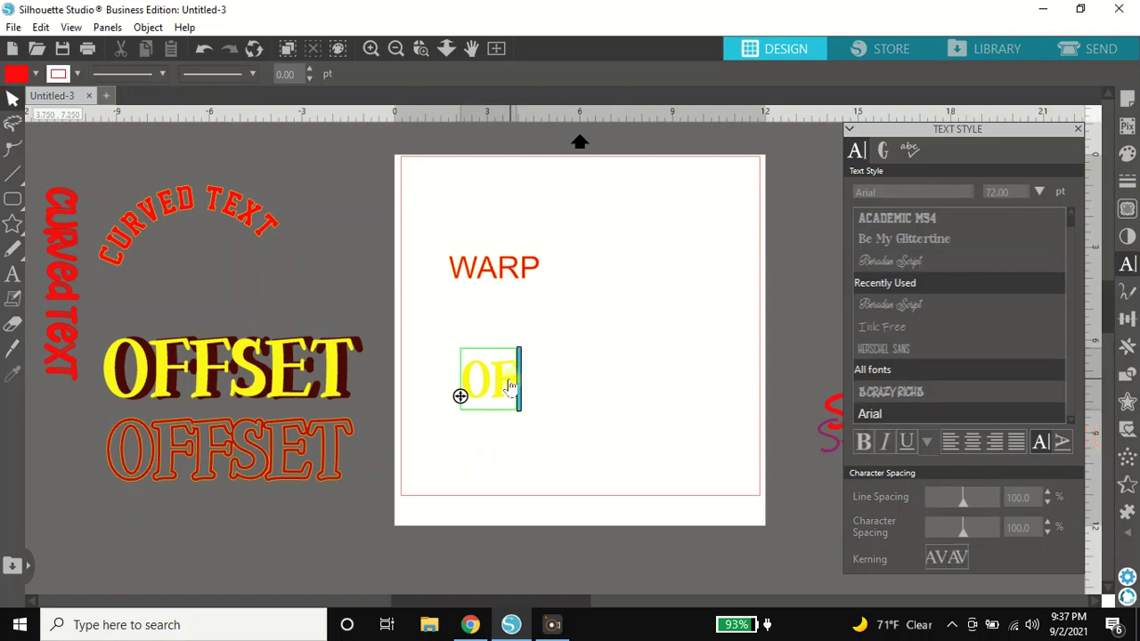
pyautogui.write('F')
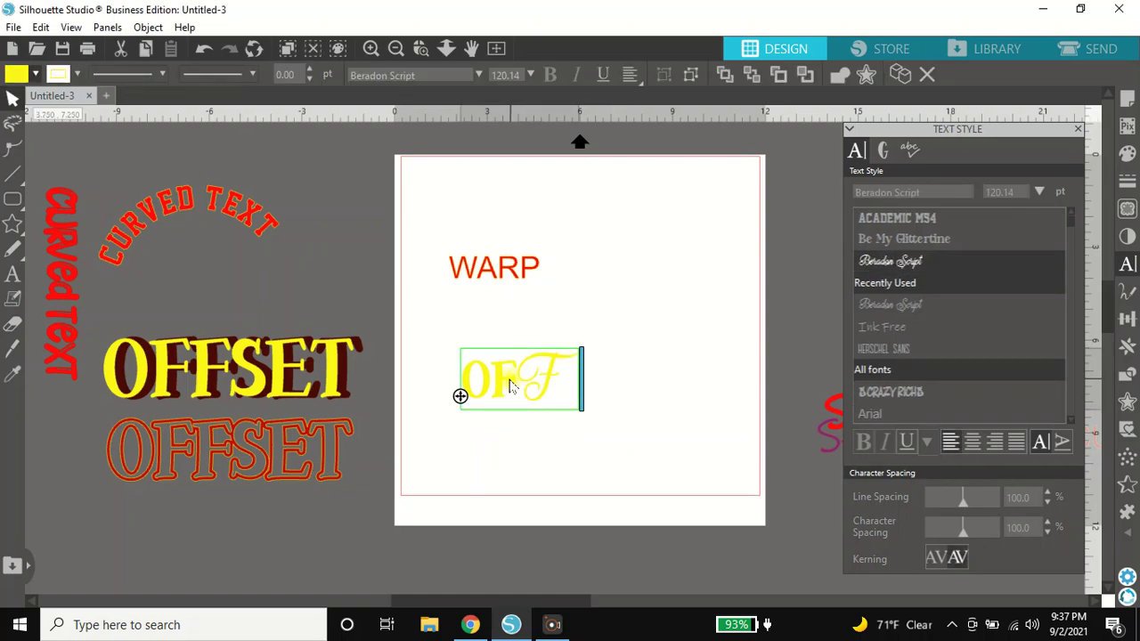
# Step: Retype the yellow text as OFFSET in the Be My Glittertine font
pyautogui.press('BackSpace')
pyautogui.press('BackSpace')
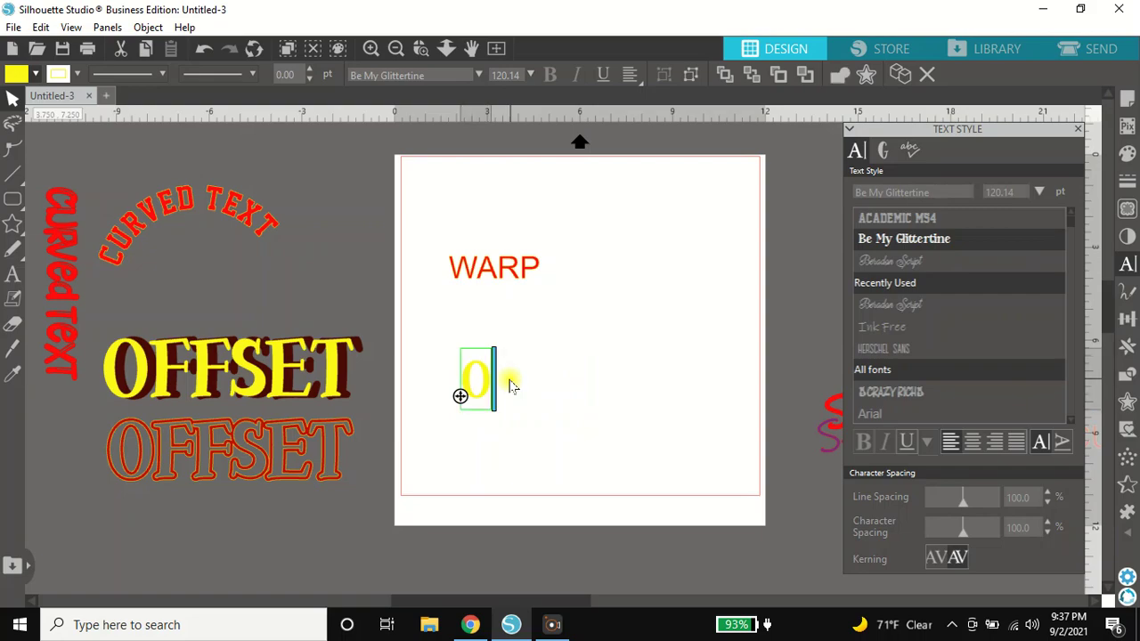
pyautogui.write('FFSET')
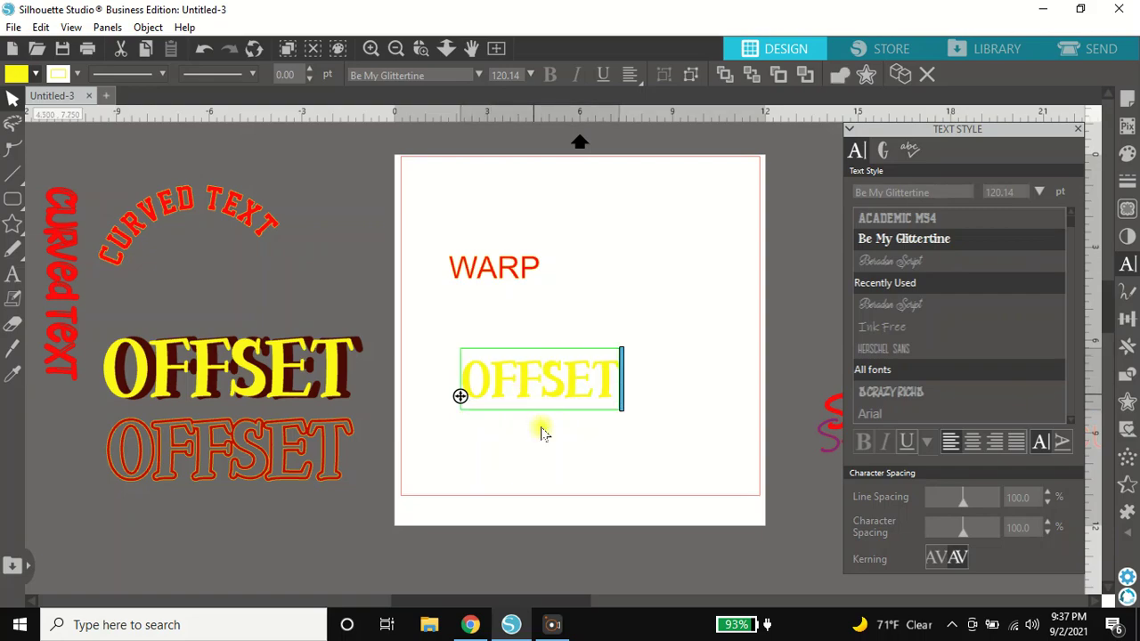
pyautogui.click(546, 488)
# Step: Change the whole yellow text to the Beradon Script font and retype it in lowercase after the O to read Offset
pyautogui.click(545, 381)
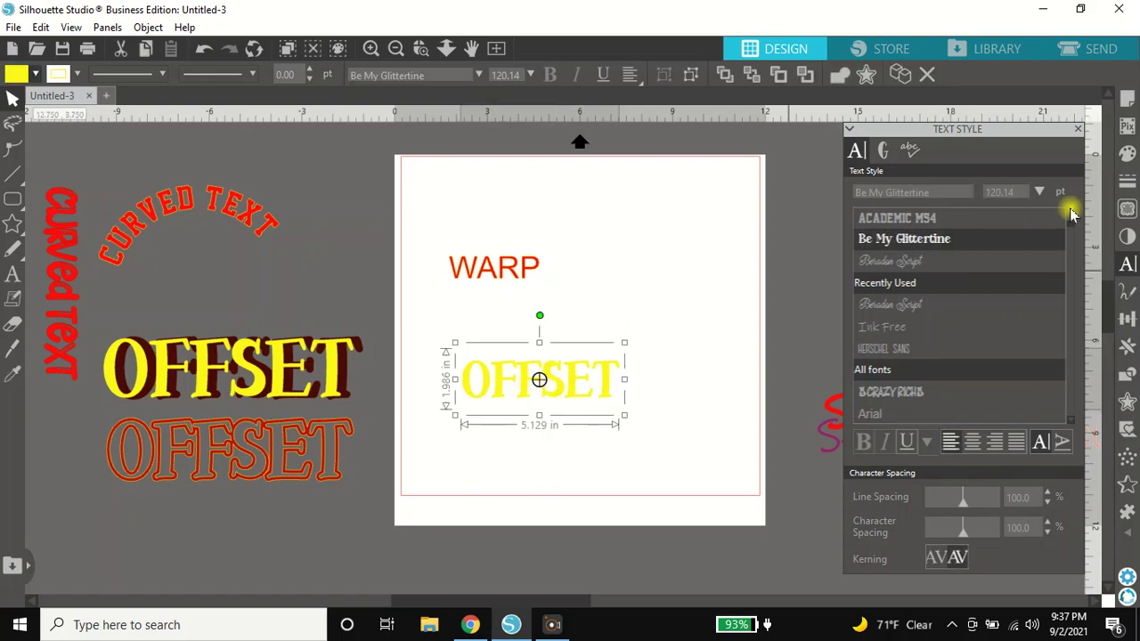
pyautogui.click(1003, 305)
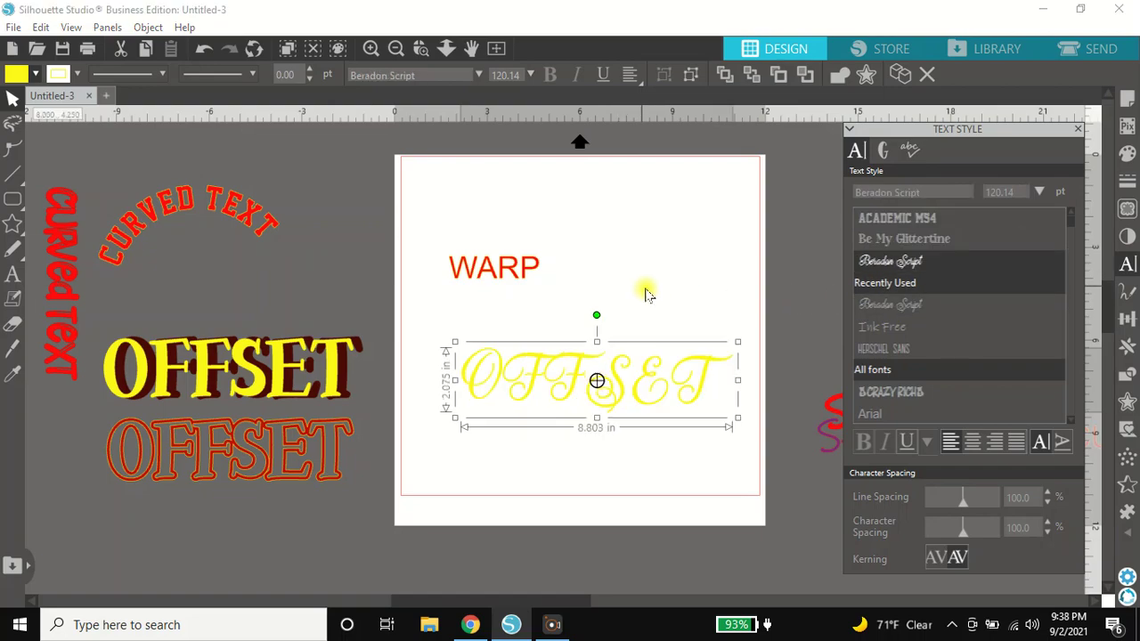
pyautogui.doubleClick(696, 375)
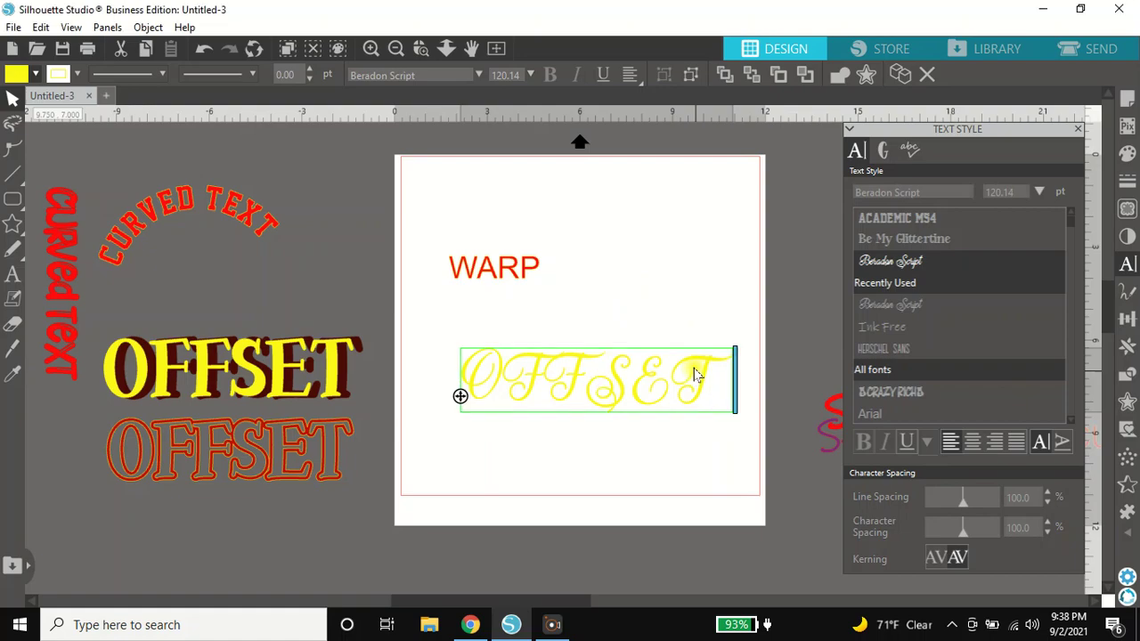
pyautogui.press('BackSpace')
pyautogui.press('BackSpace')
pyautogui.press('BackSpace')
pyautogui.press('BackSpace')
pyautogui.press('BackSpace')
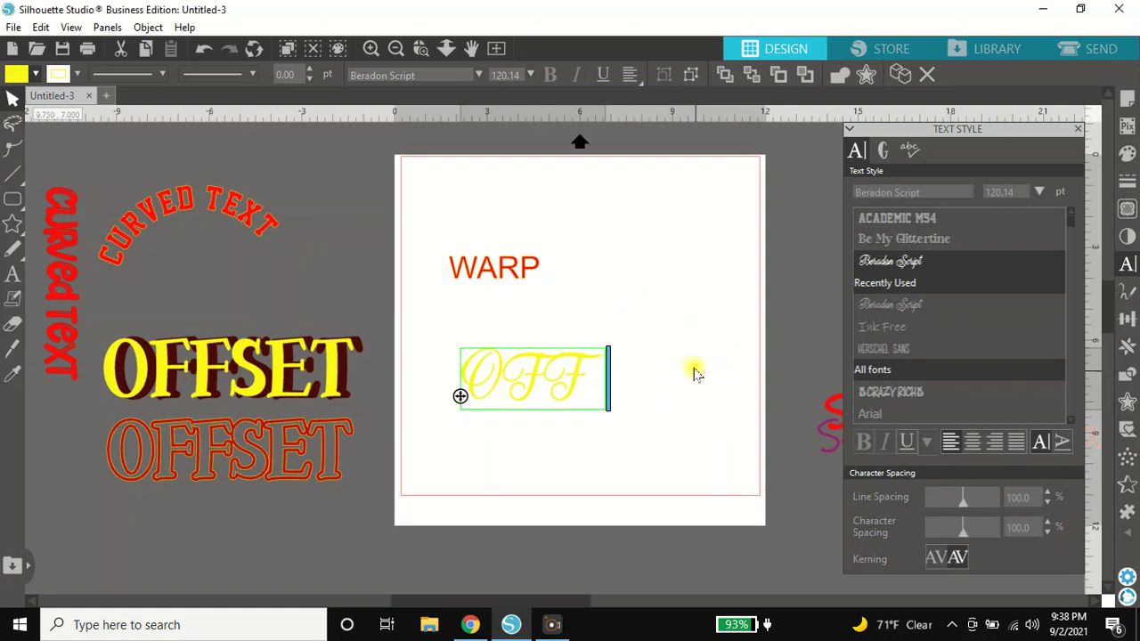
pyautogui.write('ff')
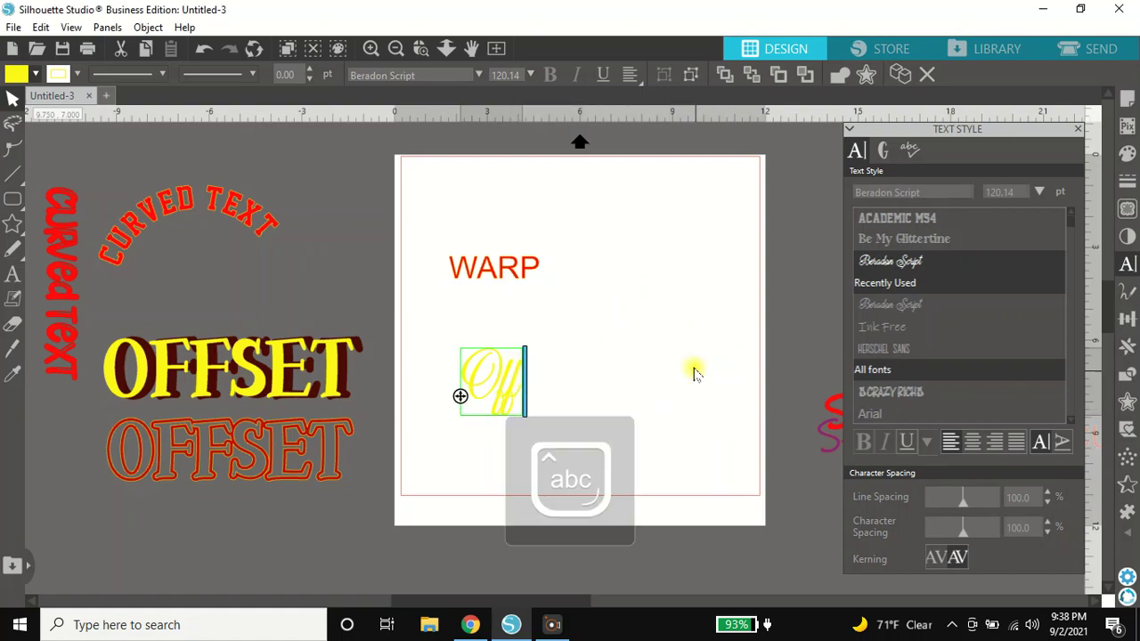
pyautogui.write('set')
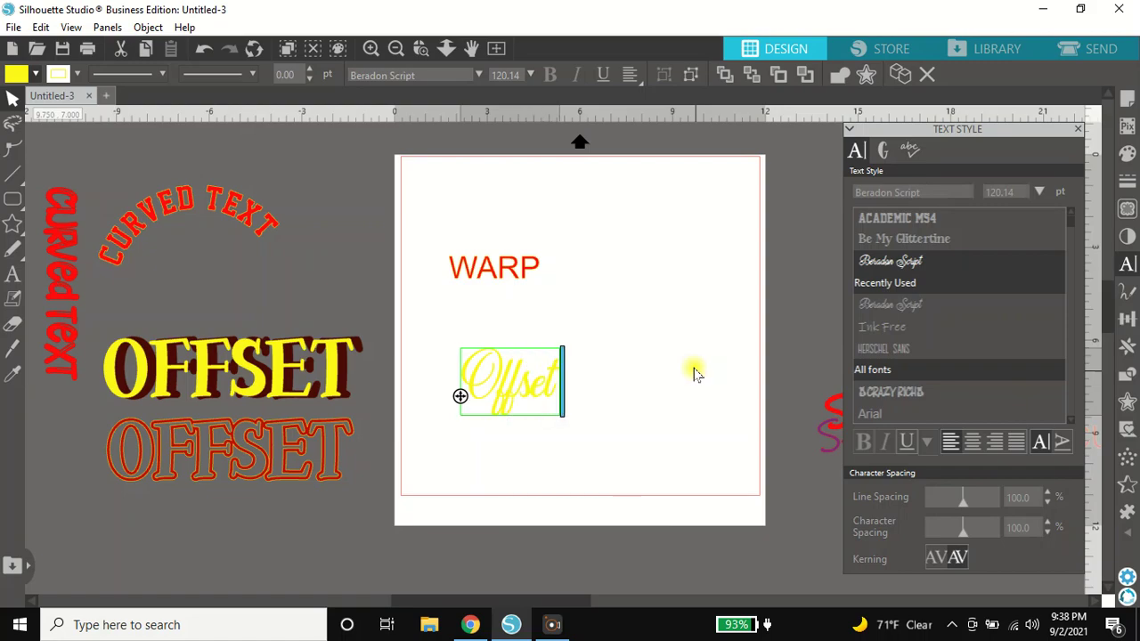
pyautogui.click(542, 450)
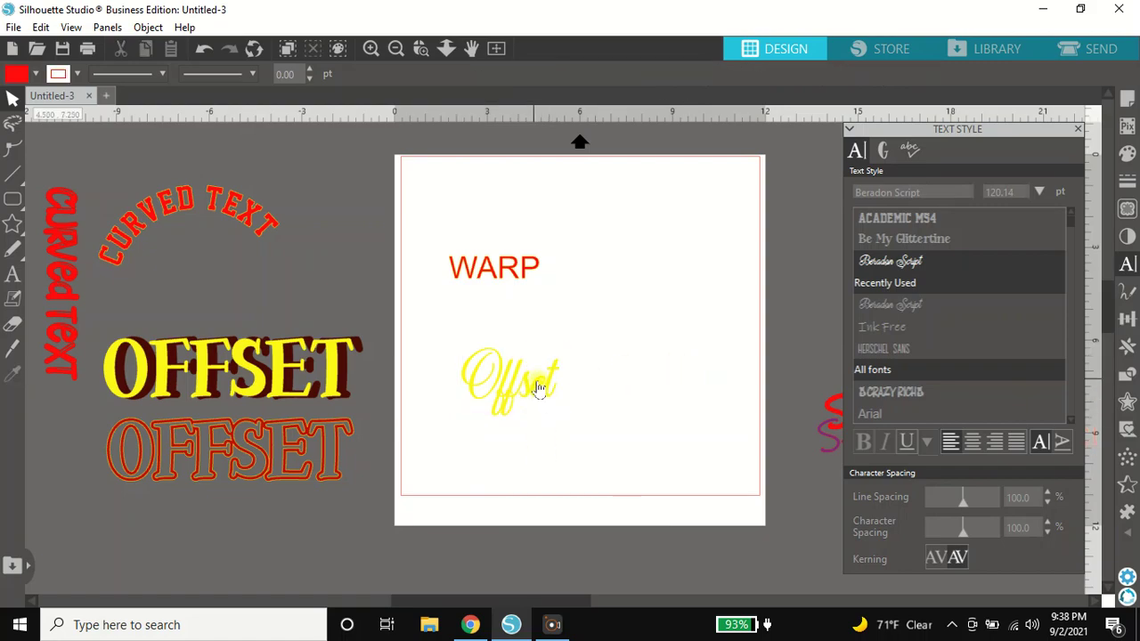
# Step: Enlarge the Offset script text to about 5.38 in wide, fill it with red and shift it slightly down
pyautogui.click(545, 385)
pyautogui.moveTo(567, 340); pyautogui.dragTo(633, 297)
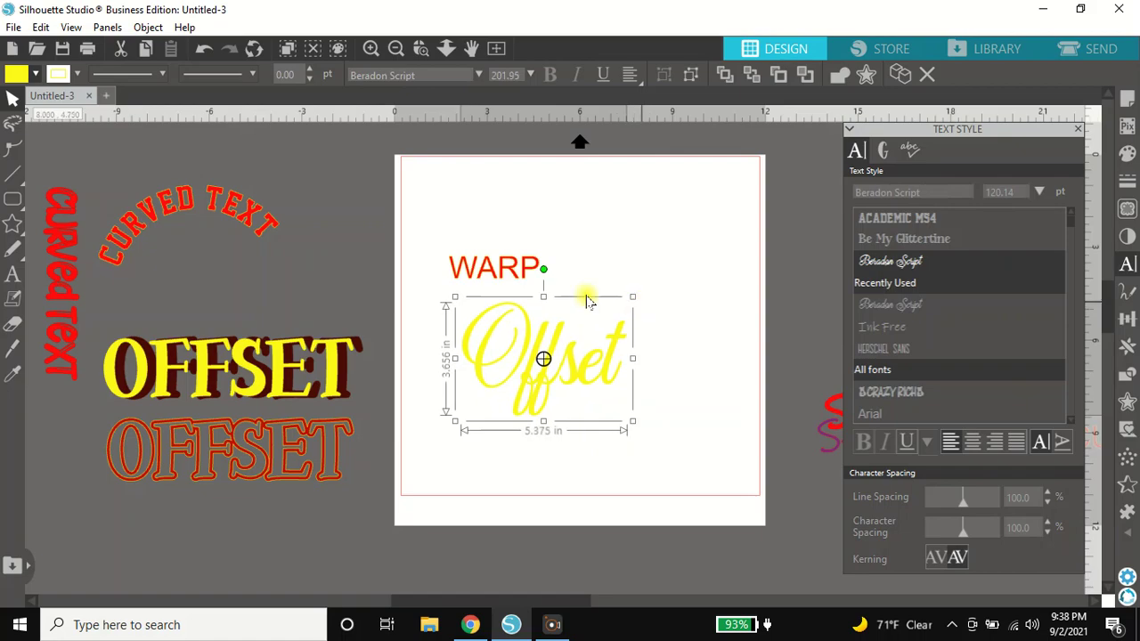
pyautogui.click(35, 74)
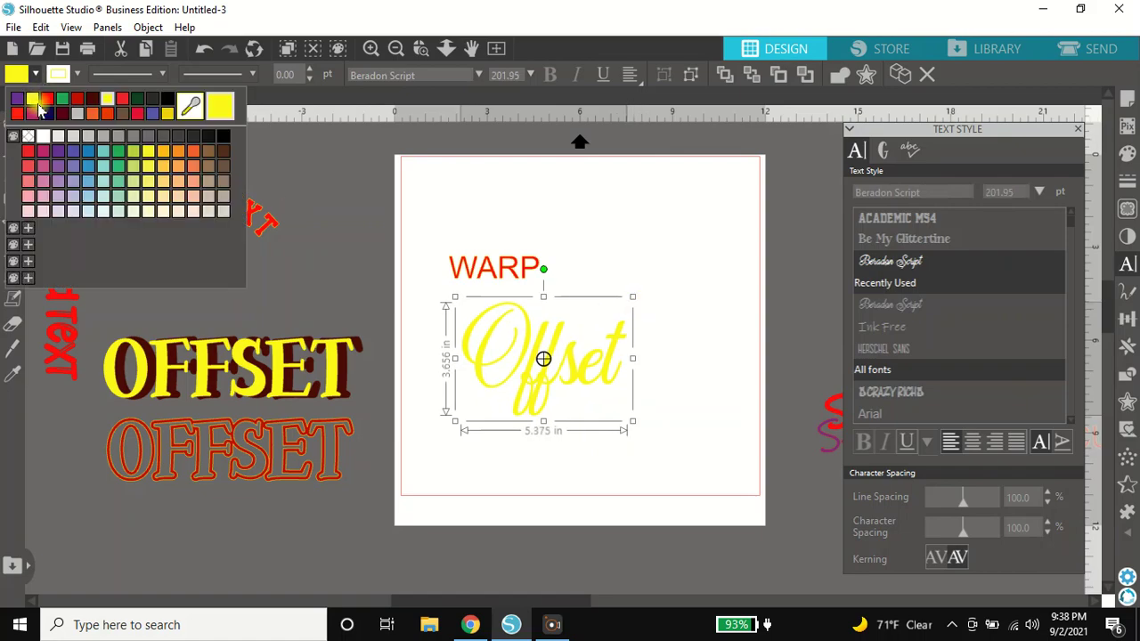
pyautogui.click(46, 111)
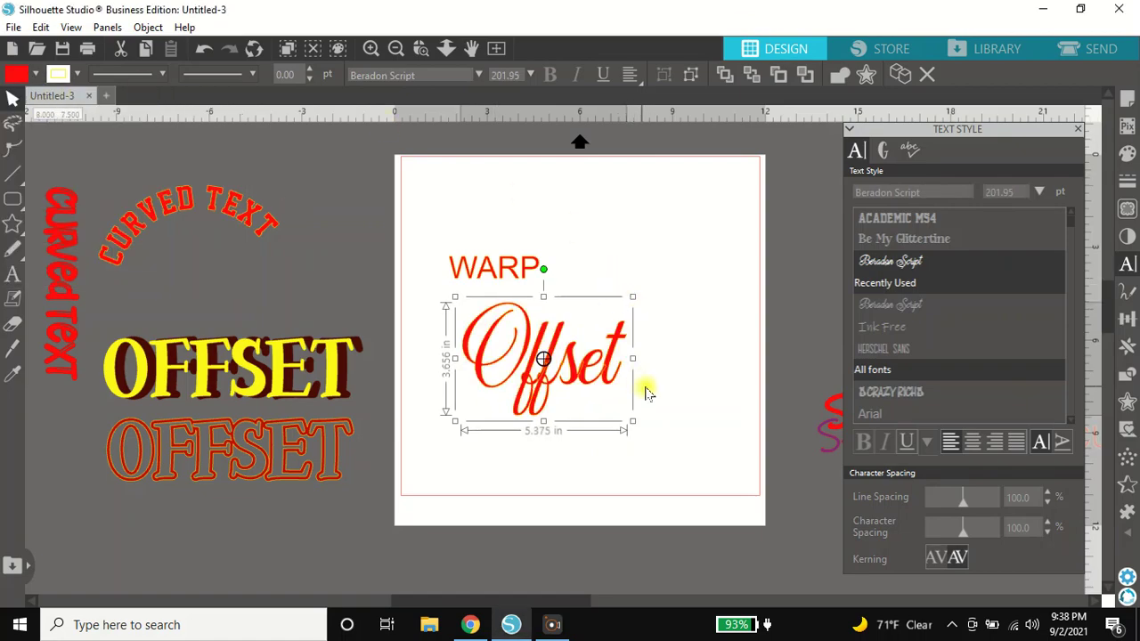
pyautogui.click(643, 387)
pyautogui.moveTo(605, 376); pyautogui.dragTo(613, 392)
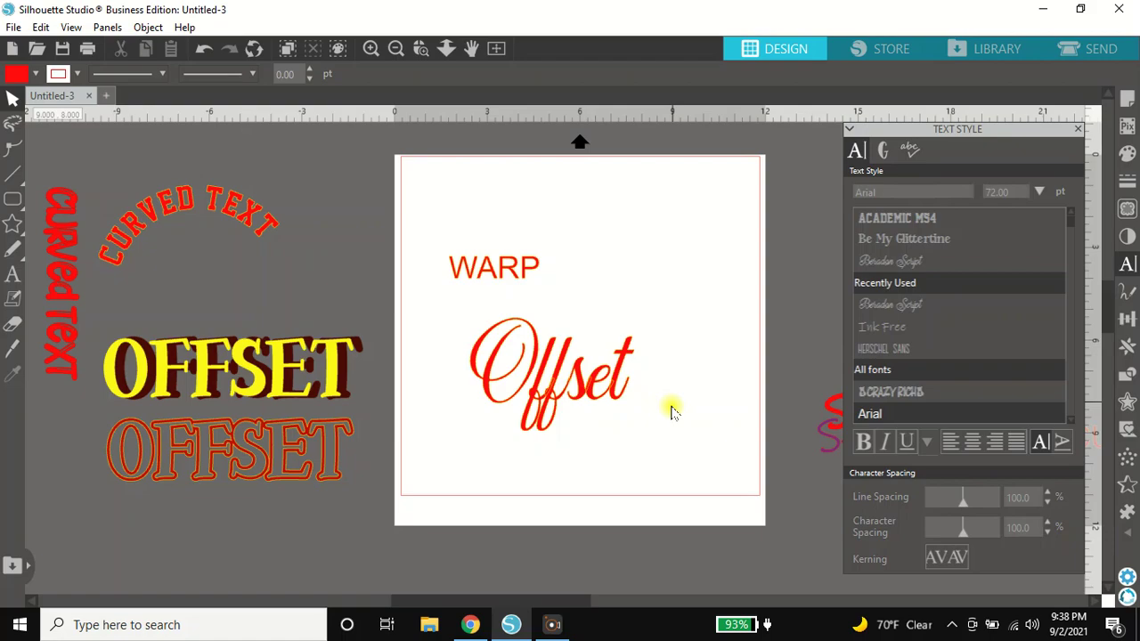
# Step: Open the Offset settings and examine up close where the letters of the Offset script text overlap
pyautogui.click(1127, 401)
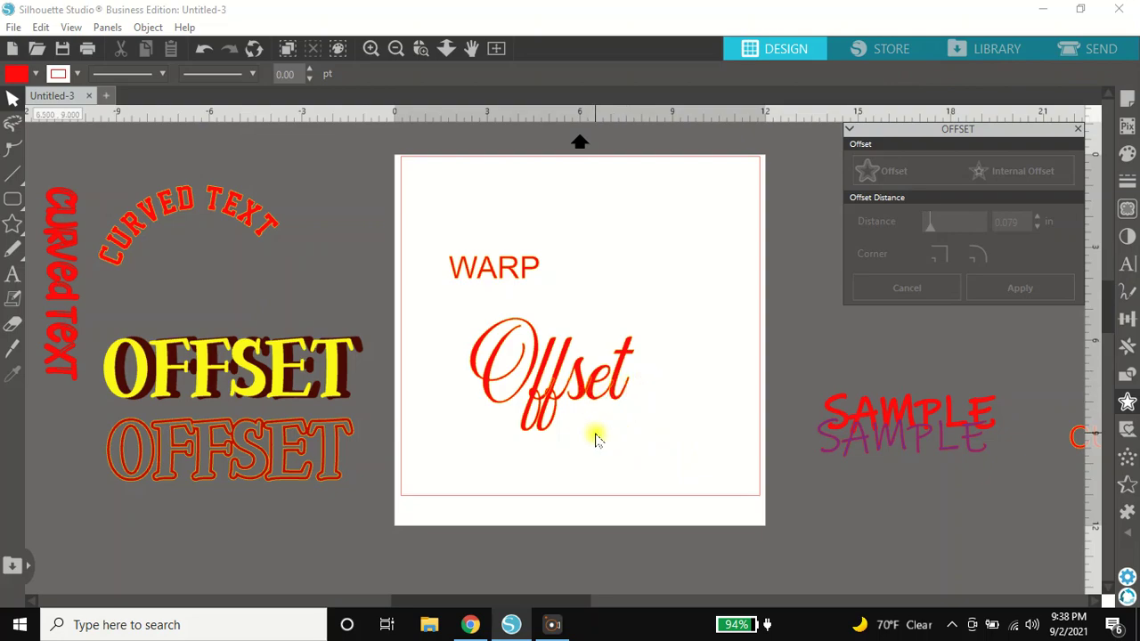
pyautogui.click(372, 49)
pyautogui.click(372, 49)
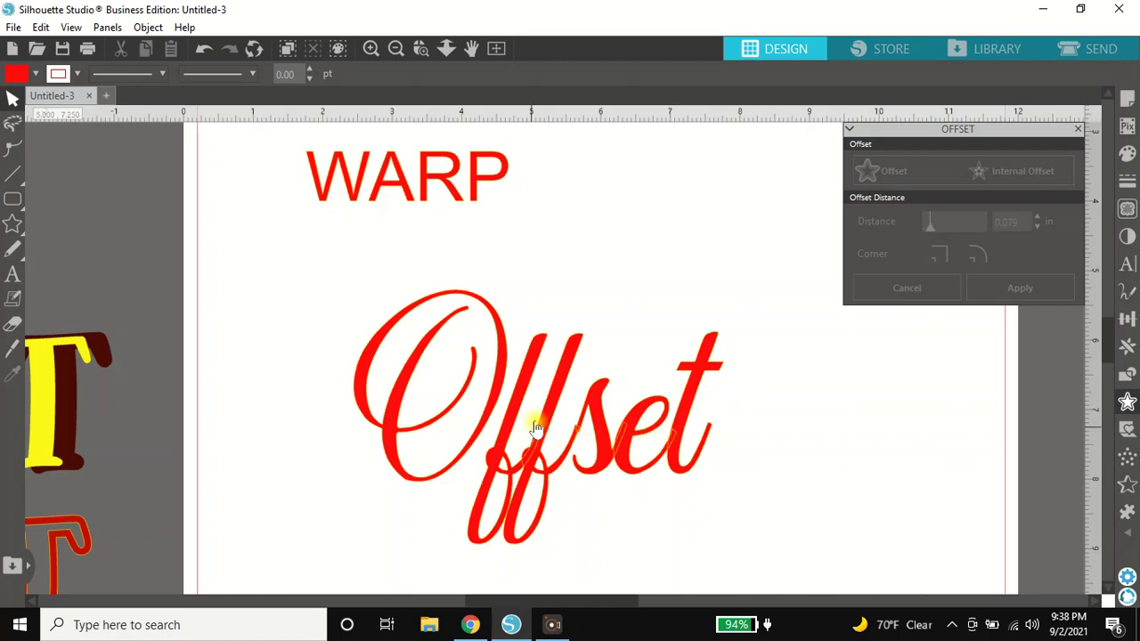
# Step: Preview the cut lines of the Offset text in the Simple and Line send modes, and reselect the text in the design
pyautogui.click(1094, 53)
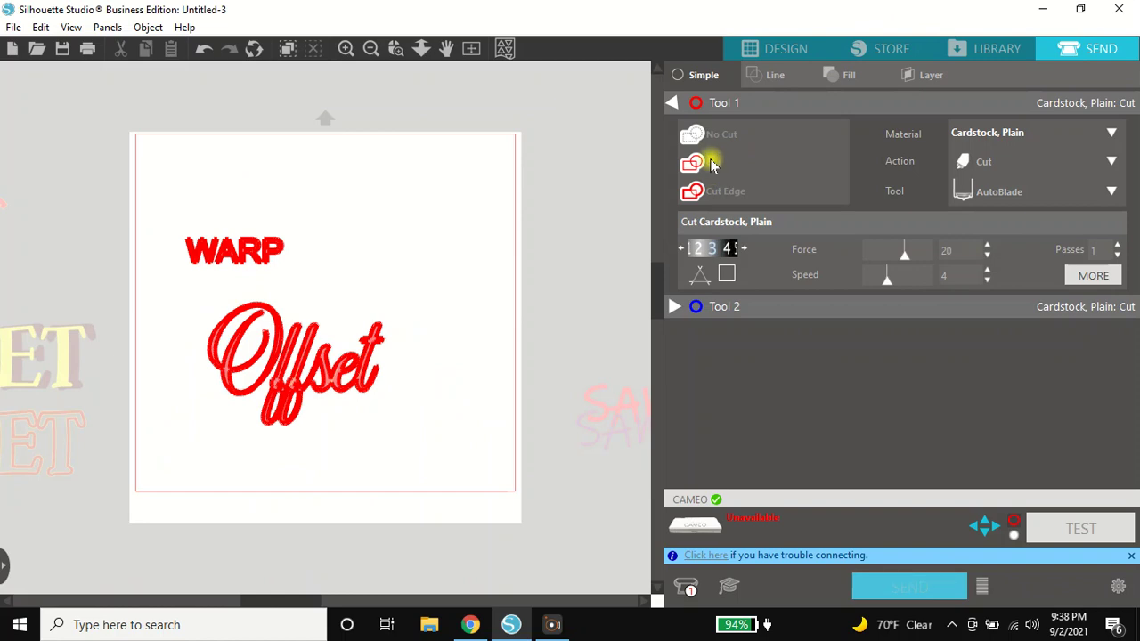
pyautogui.click(771, 79)
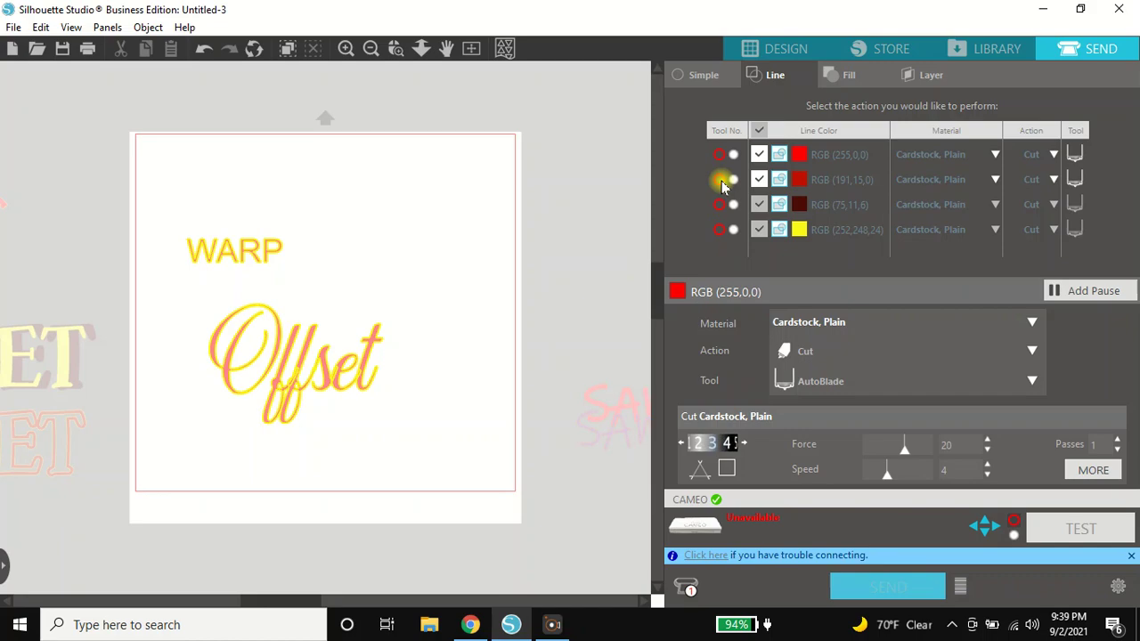
pyautogui.click(704, 74)
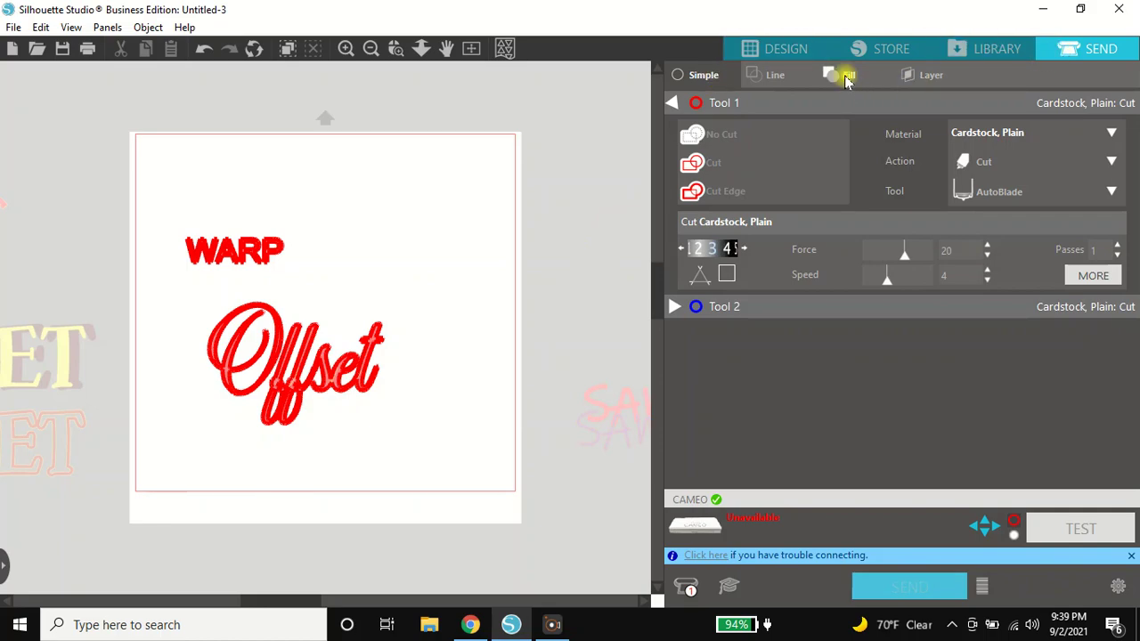
pyautogui.click(773, 57)
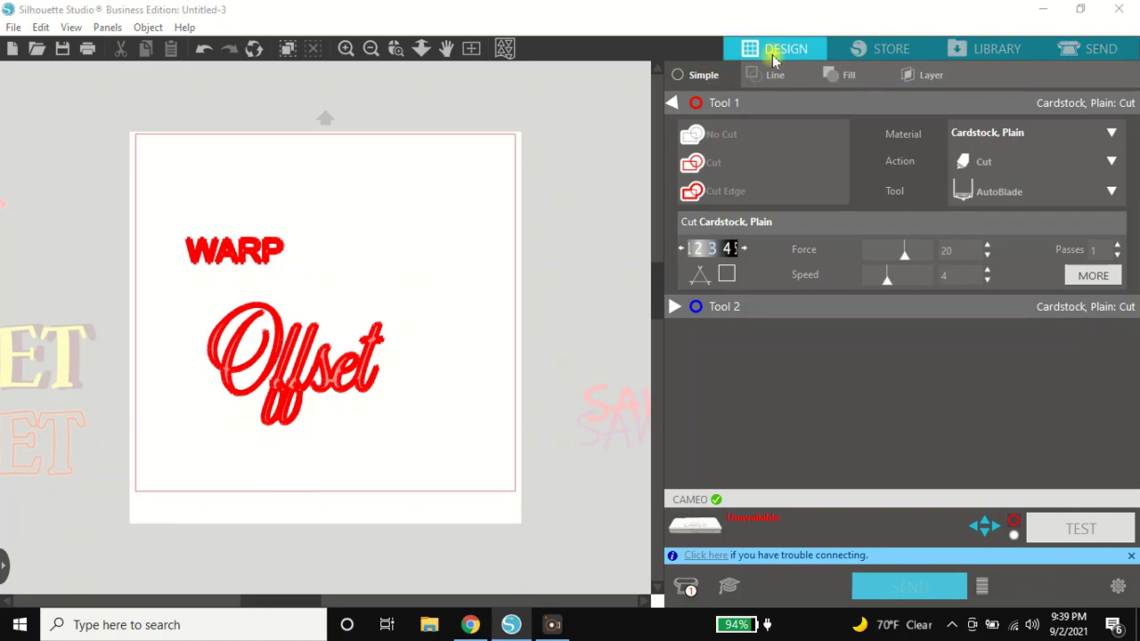
pyautogui.click(601, 383)
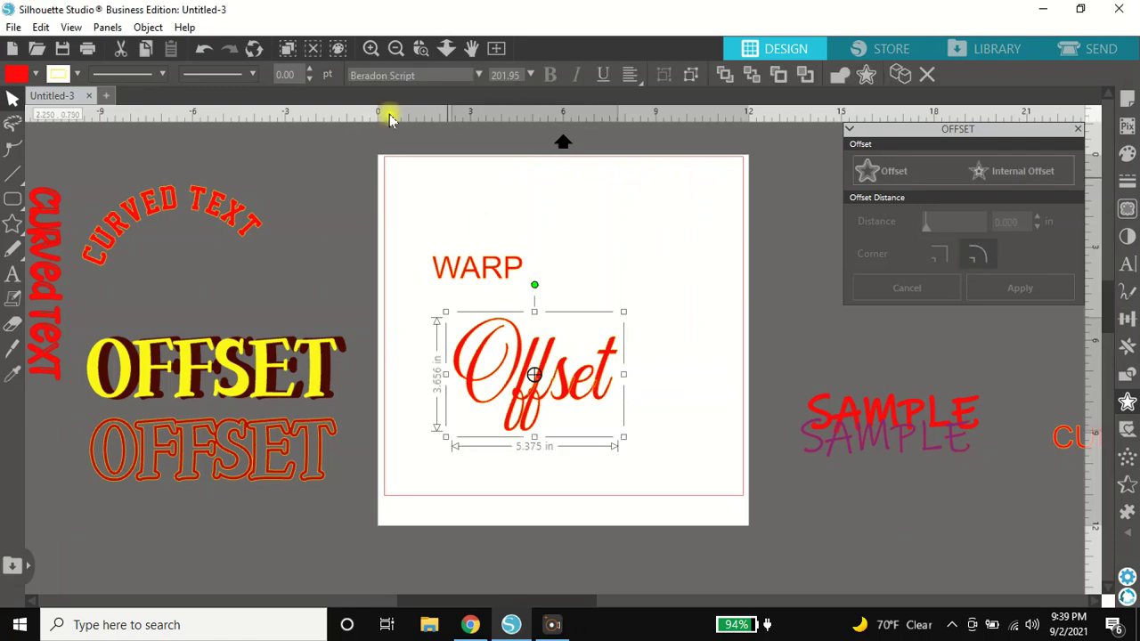
# Step: Weld the overlapping letters of the Offset script text and group the resulting pieces
pyautogui.click(371, 49)
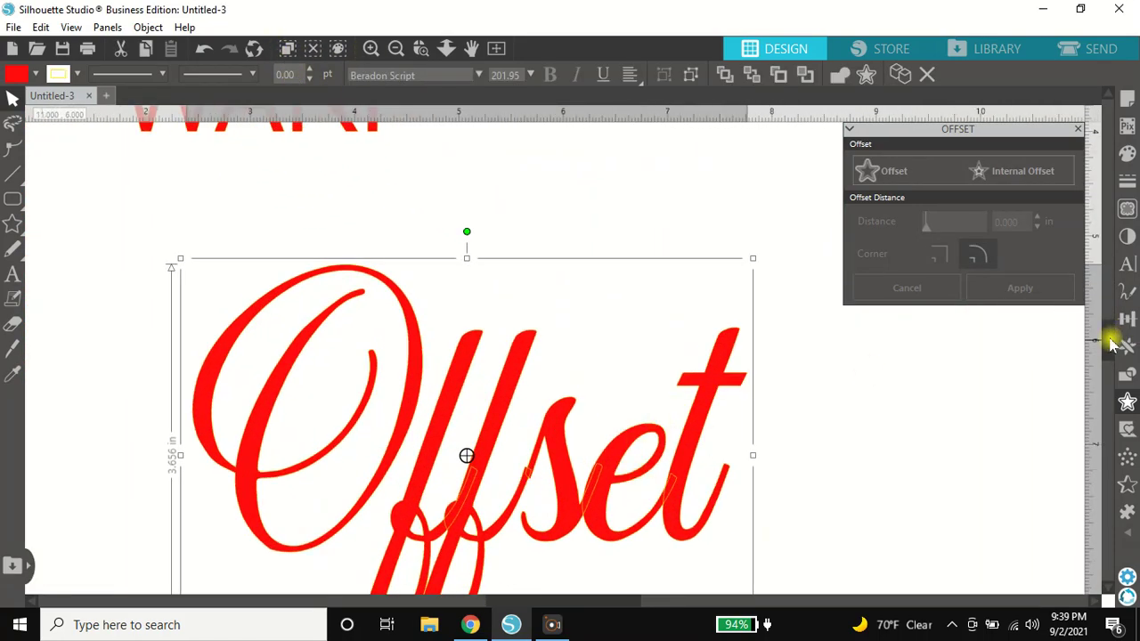
pyautogui.scroll(-3, 1104, 339)
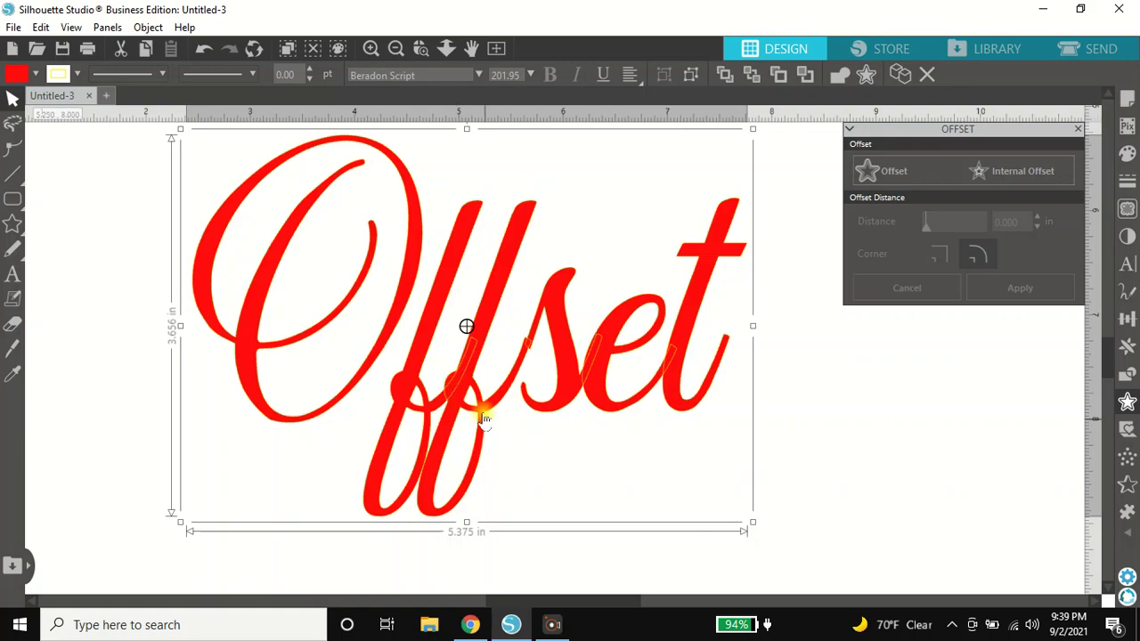
pyautogui.rightClick(460, 399)
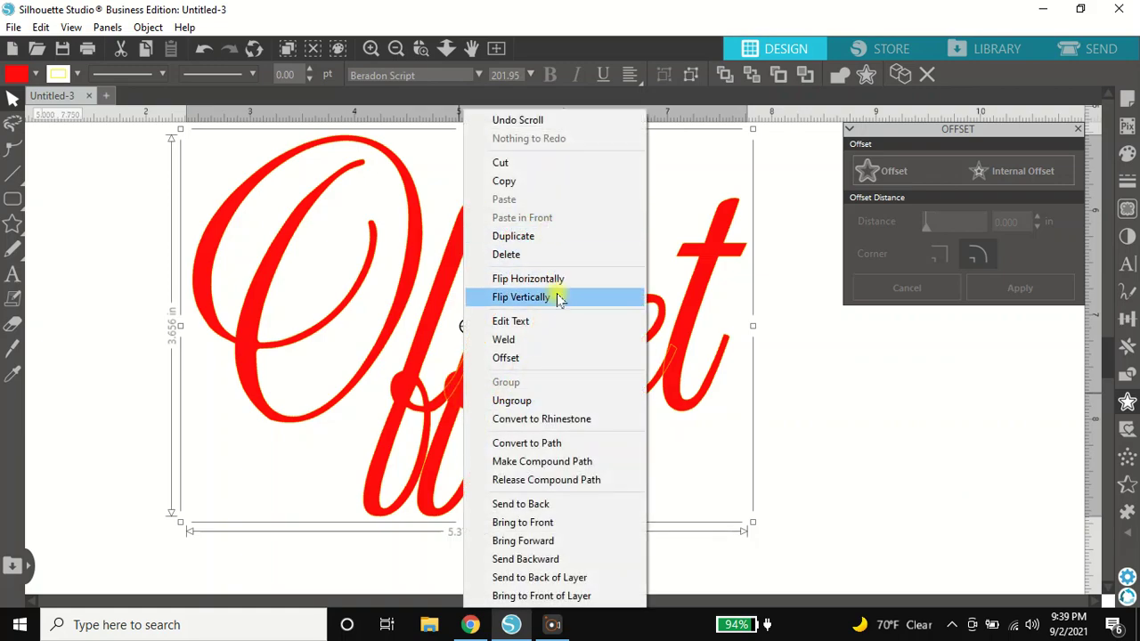
pyautogui.click(555, 341)
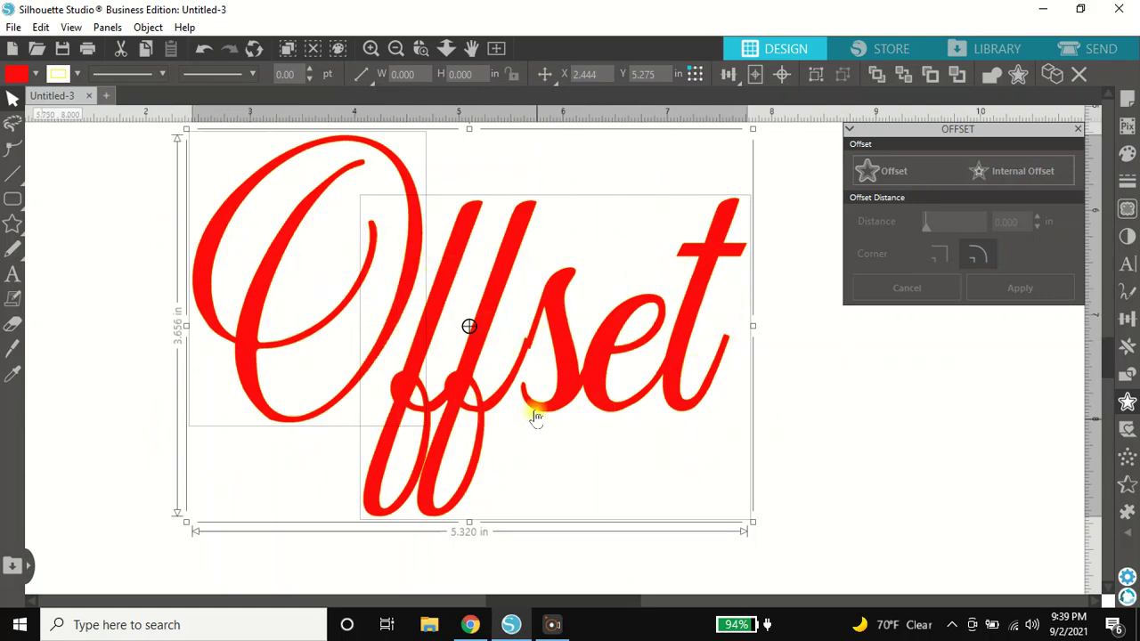
pyautogui.click(813, 74)
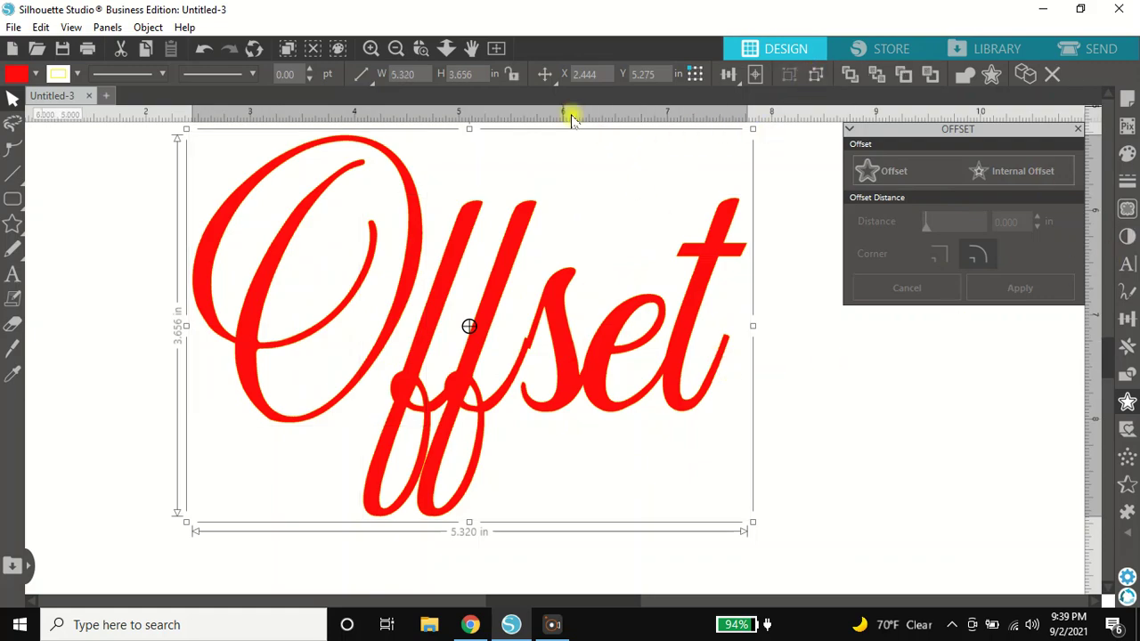
# Step: Create a 0.125 in offset around the welded Offset script text
pyautogui.click(396, 48)
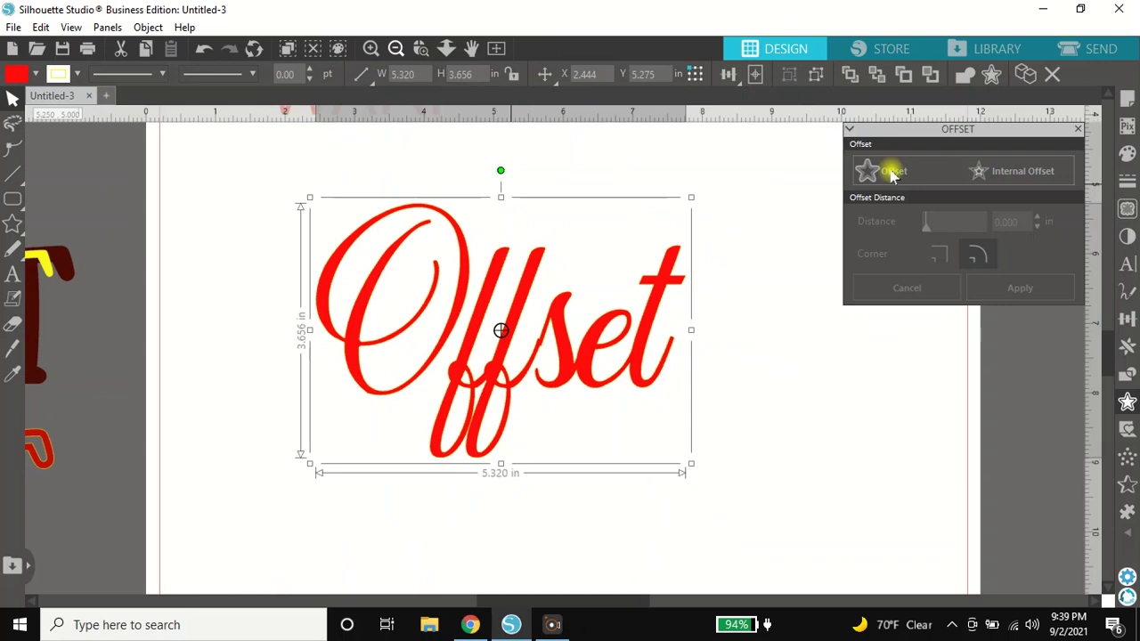
pyautogui.click(894, 174)
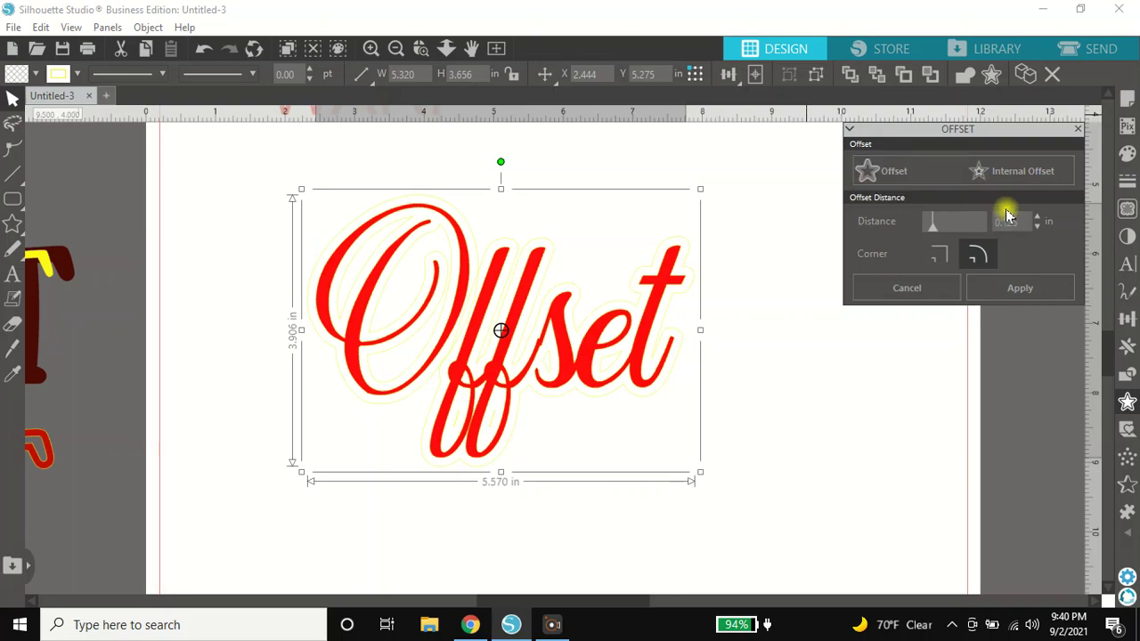
pyautogui.click(1020, 292)
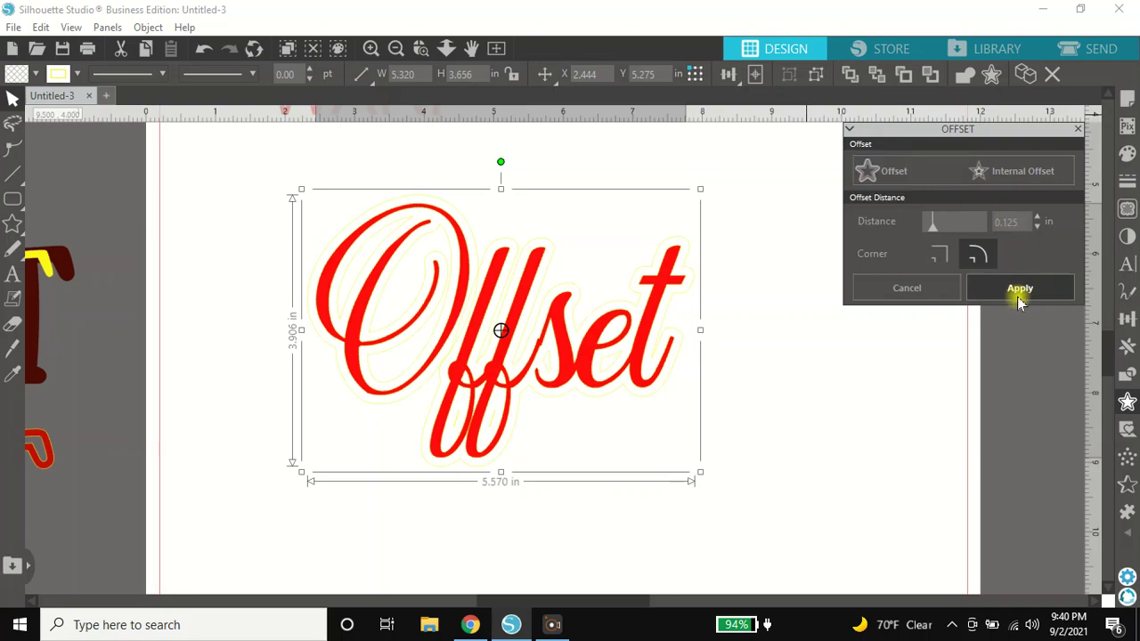
pyautogui.click(1019, 300)
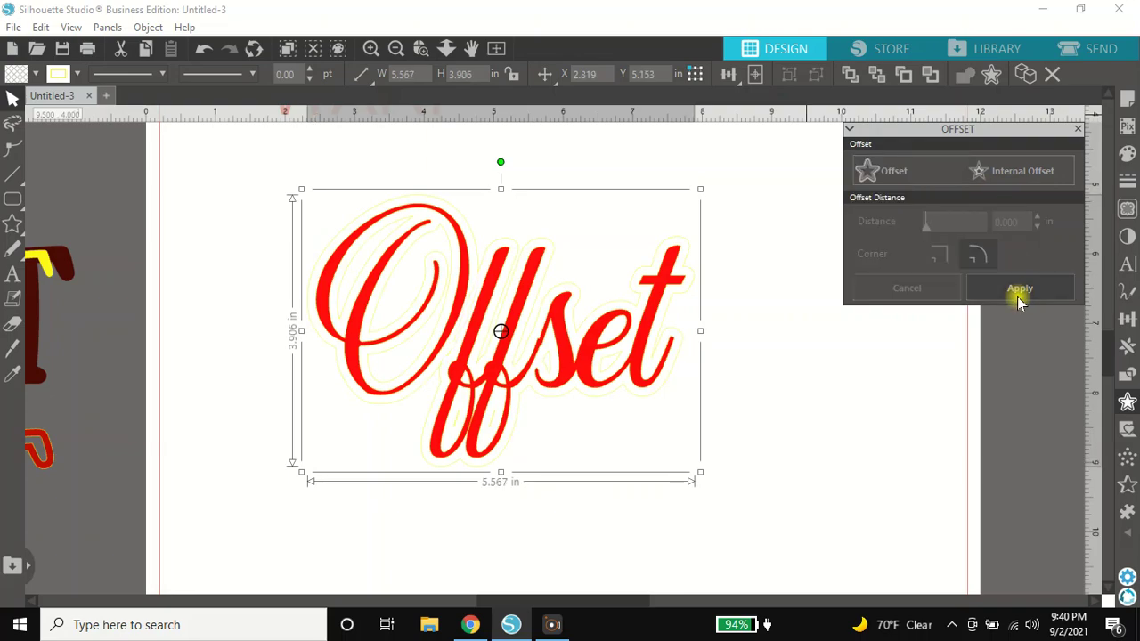
# Step: Move the red Offset text aside from its offset outline and fill the outline with blue-violet
pyautogui.moveTo(563, 335); pyautogui.dragTo(946, 407)
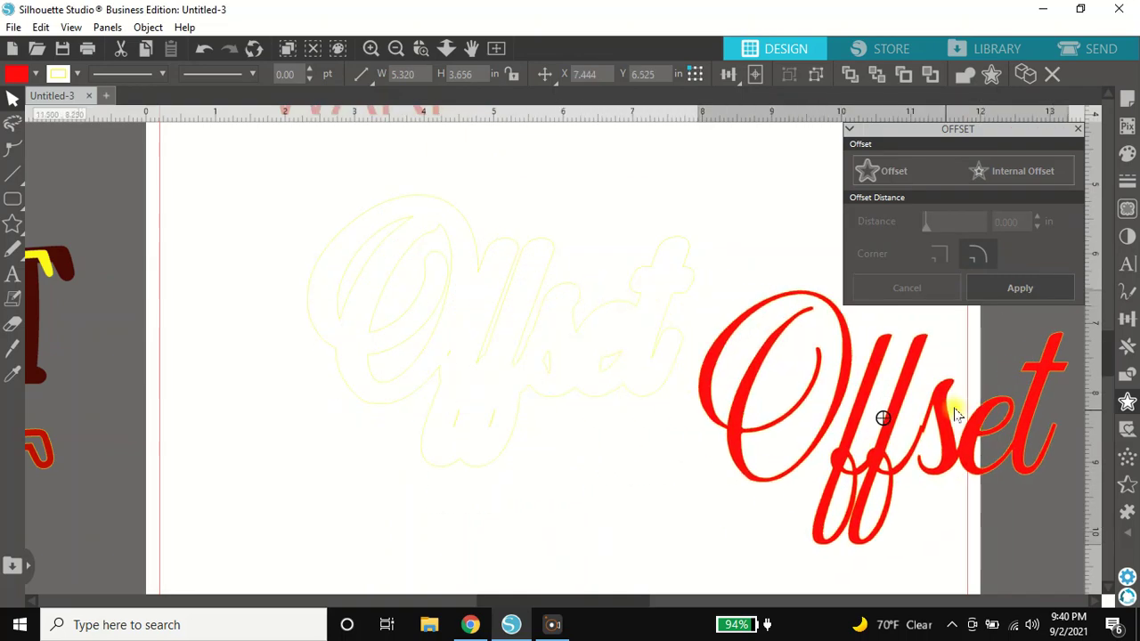
pyautogui.click(498, 328)
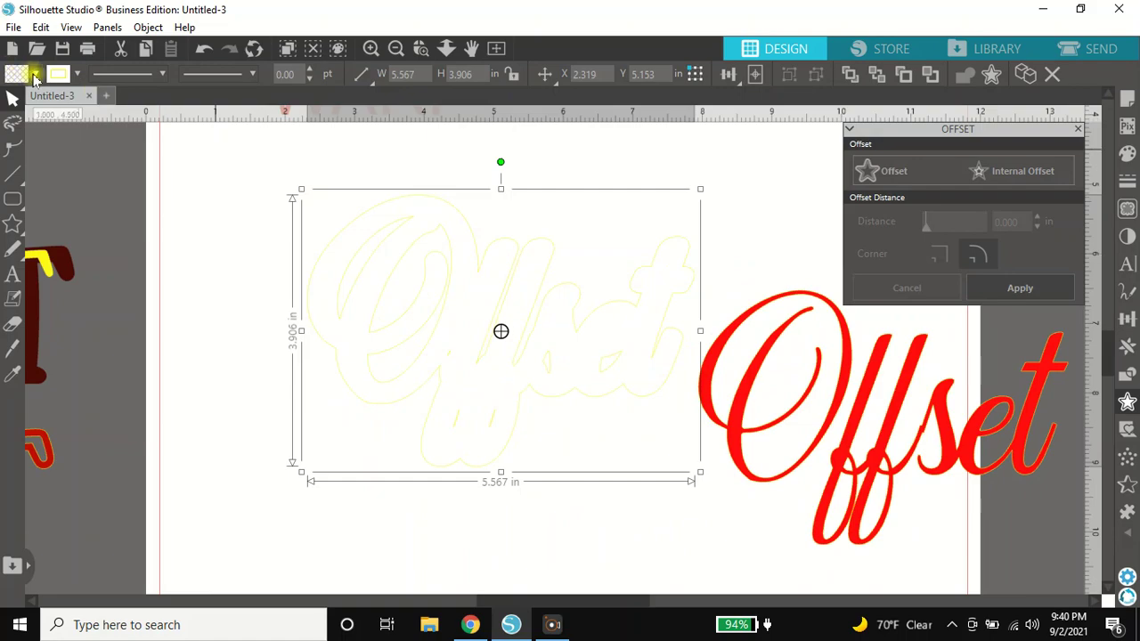
pyautogui.click(36, 74)
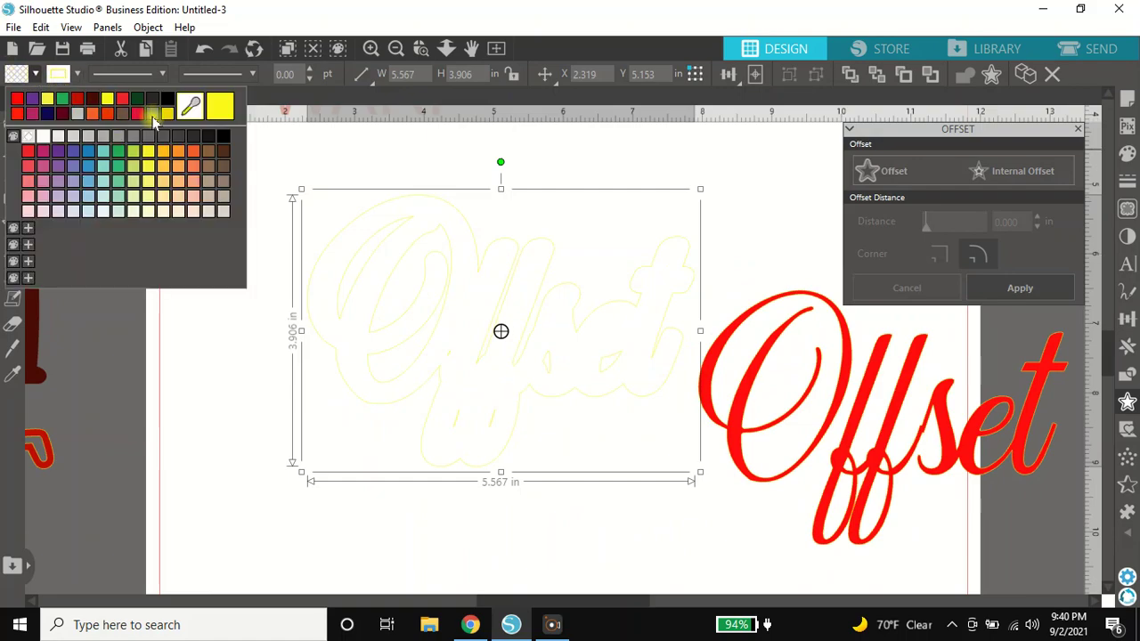
pyautogui.click(154, 114)
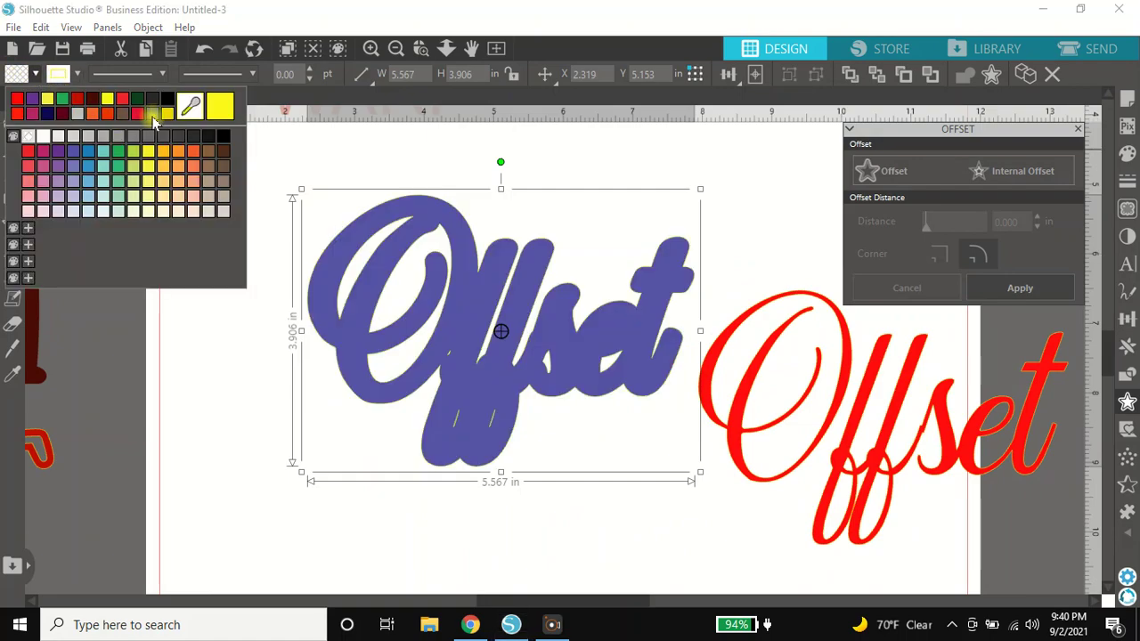
# Step: Release the compound path of the blue-violet offset, pull its outer silhouette away, and delete the leftover inner pieces
pyautogui.rightClick(461, 358)
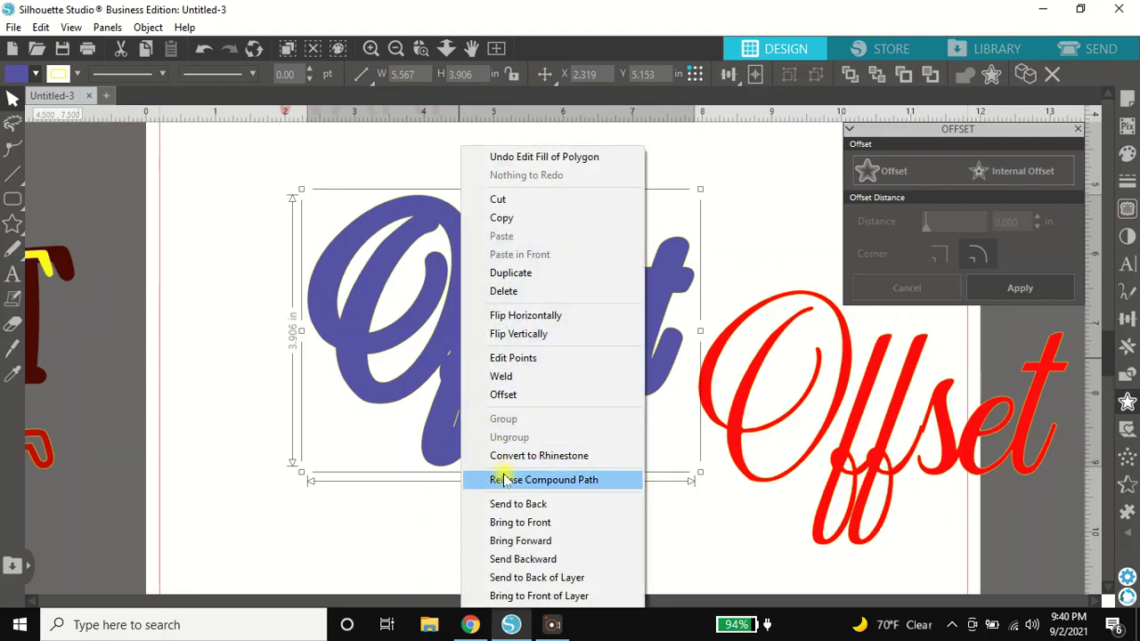
pyautogui.click(509, 482)
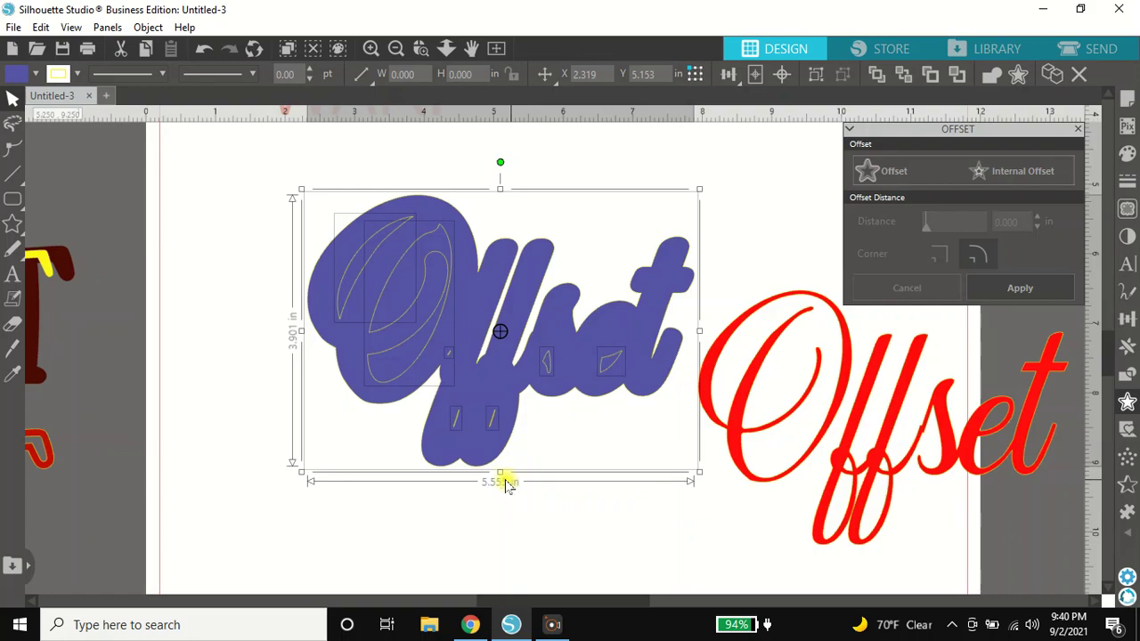
pyautogui.click(511, 585)
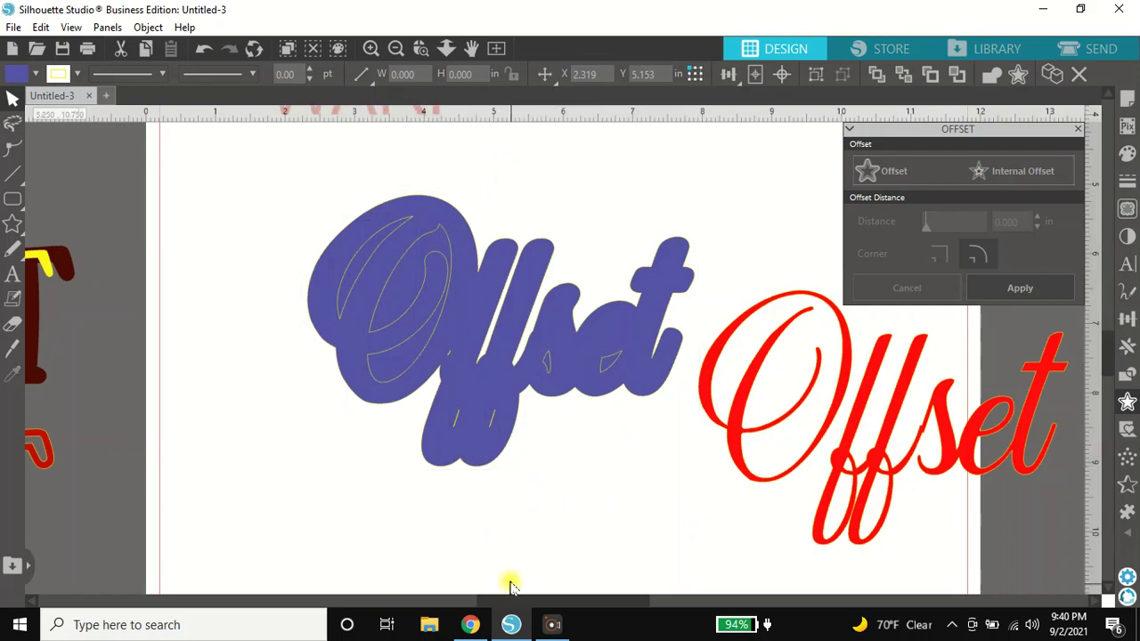
pyautogui.moveTo(493, 462); pyautogui.dragTo(27, 508)
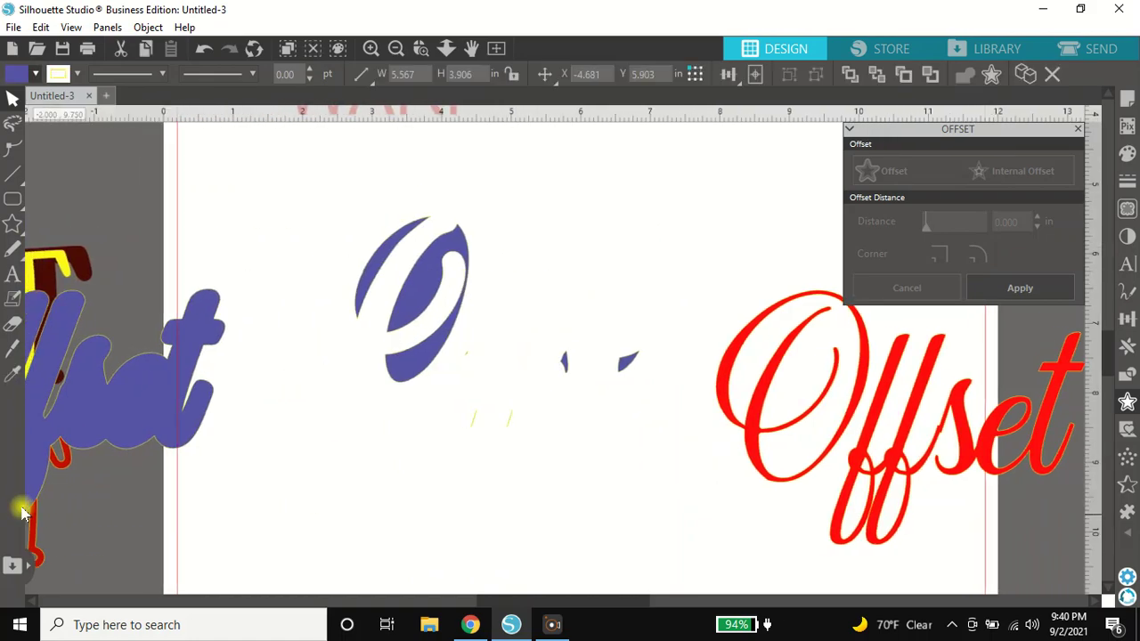
pyautogui.click(213, 209)
pyautogui.moveTo(265, 172); pyautogui.dragTo(648, 537)
pyautogui.press('Delete')
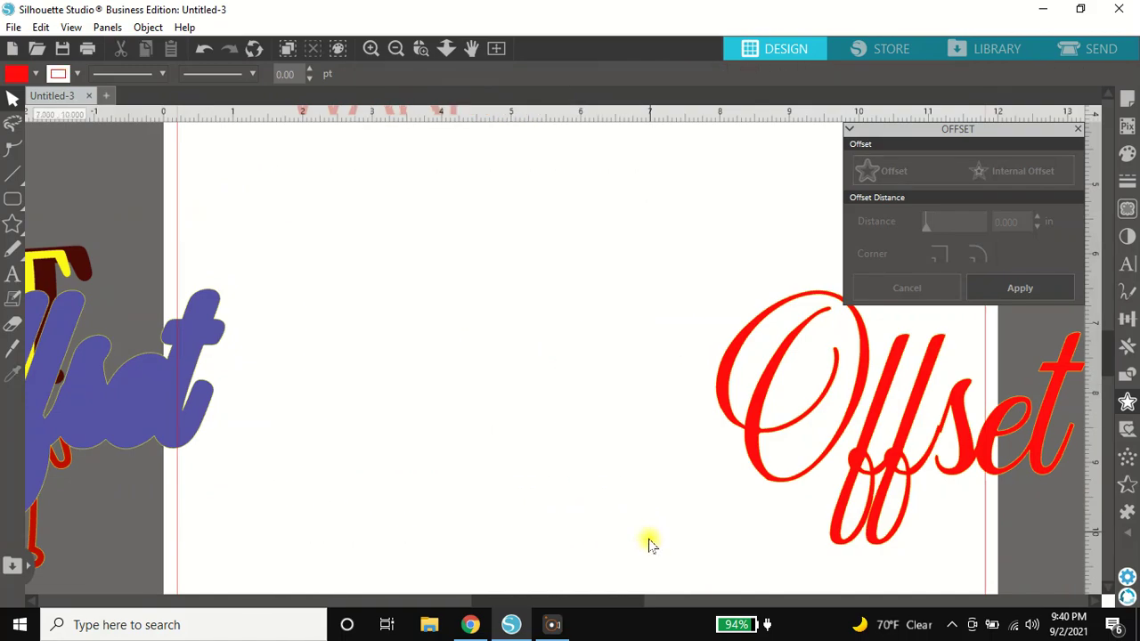
# Step: Bring the solid blue-violet silhouette back onto the page and place the red Offset script text centered over it
pyautogui.moveTo(198, 433); pyautogui.dragTo(338, 433)
pyautogui.click(745, 466)
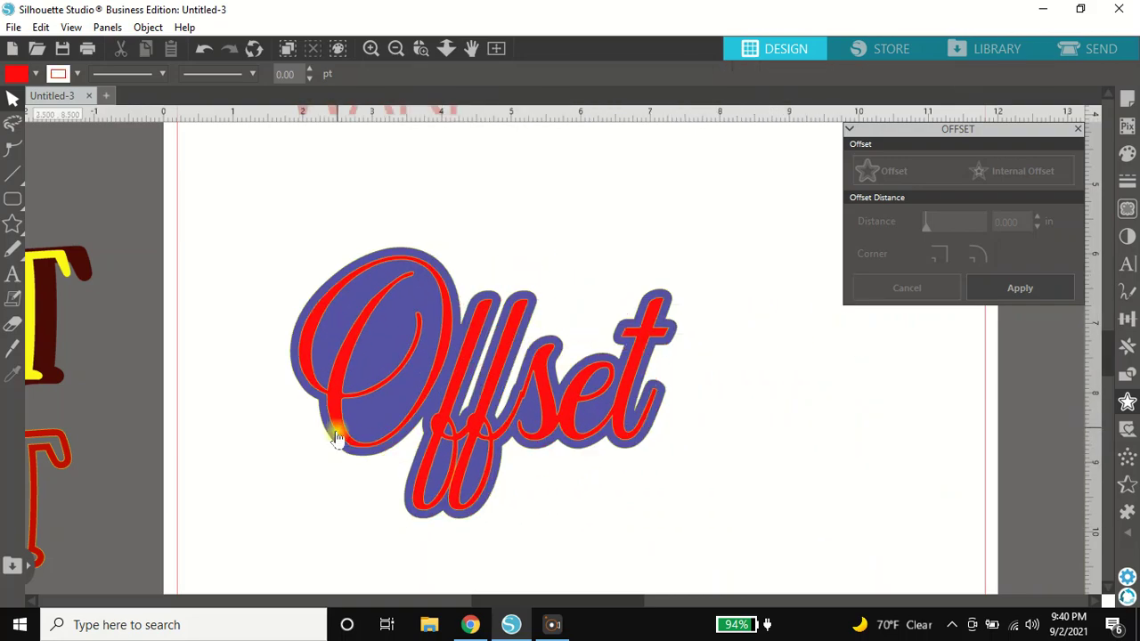
pyautogui.click(329, 129)
pyautogui.click(394, 48)
pyautogui.click(394, 47)
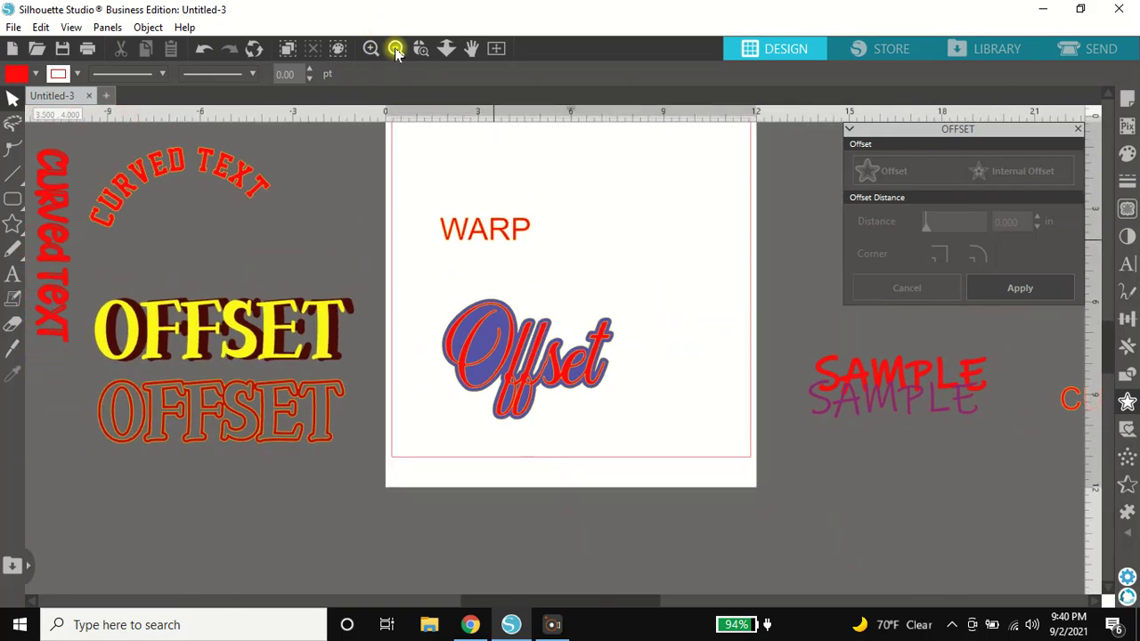
# Step: Group the red Offset text with its blue-violet backing and move it off the page beside the curved text
pyautogui.click(516, 358)
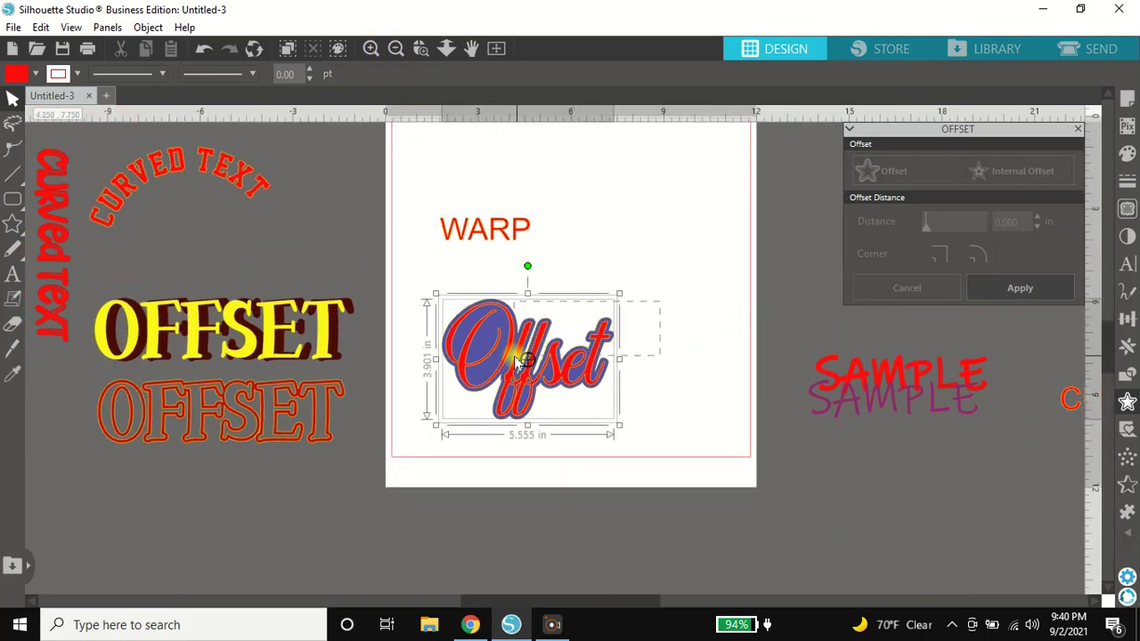
pyautogui.rightClick(517, 358)
pyautogui.click(556, 382)
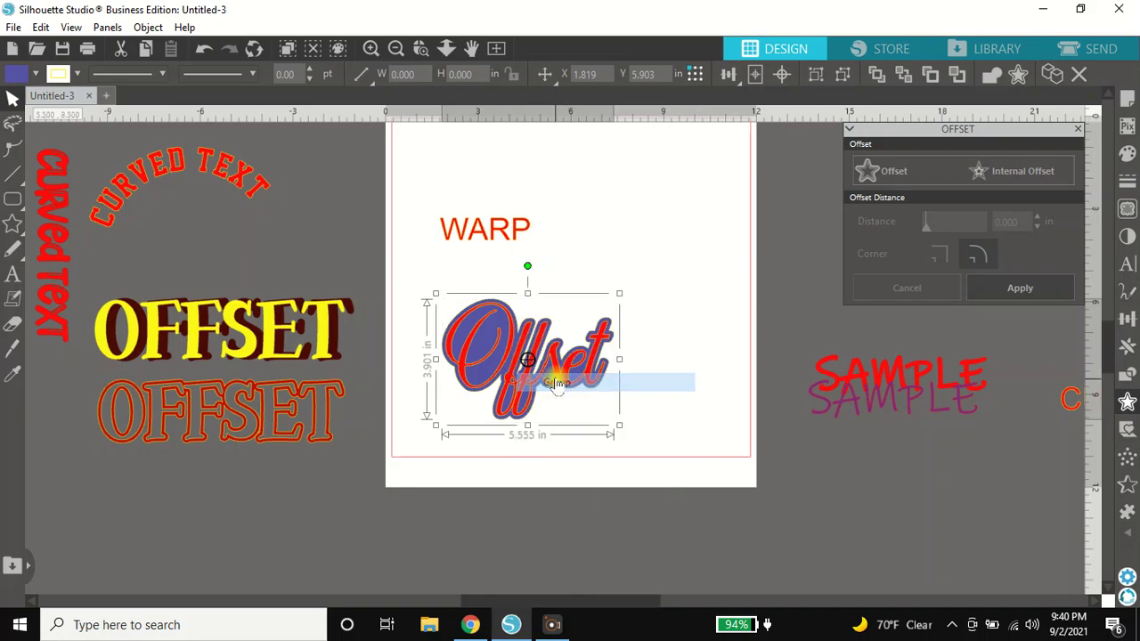
pyautogui.moveTo(554, 383); pyautogui.dragTo(248, 279)
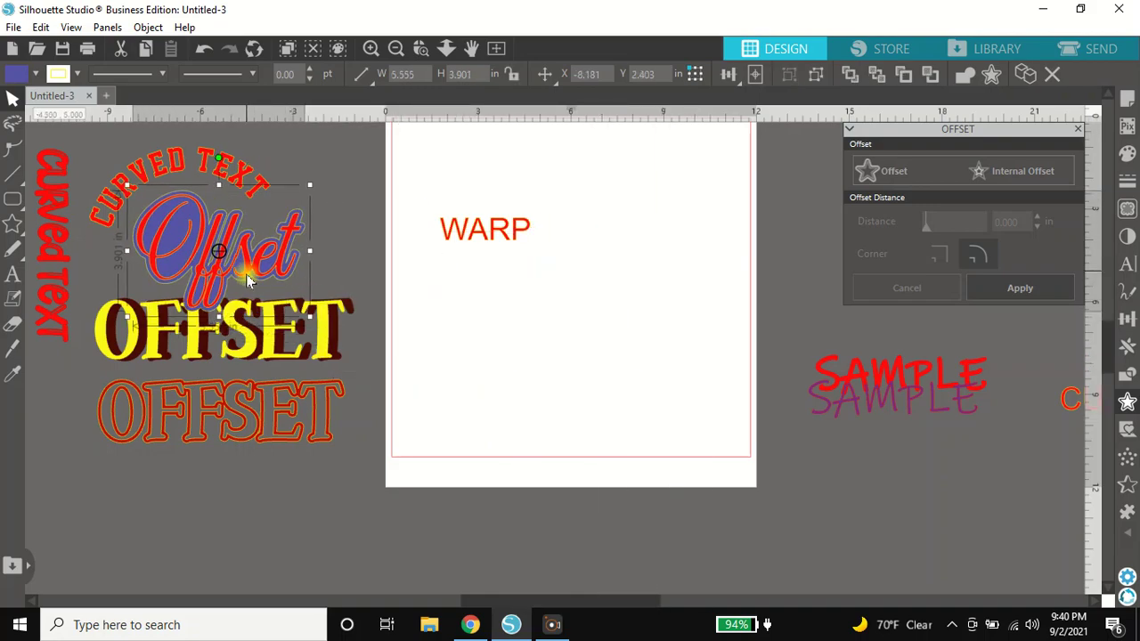
# Step: Group the red and purple SAMPLE texts and move them below the outlined OFFSET text
pyautogui.click(929, 387)
pyautogui.rightClick(857, 398)
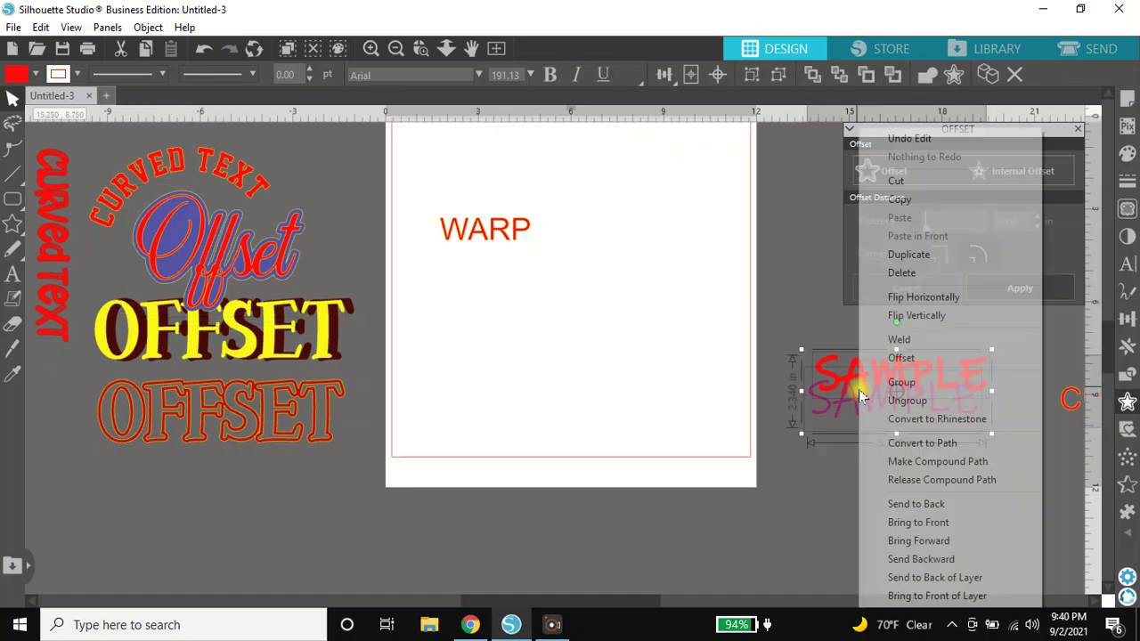
pyautogui.click(944, 387)
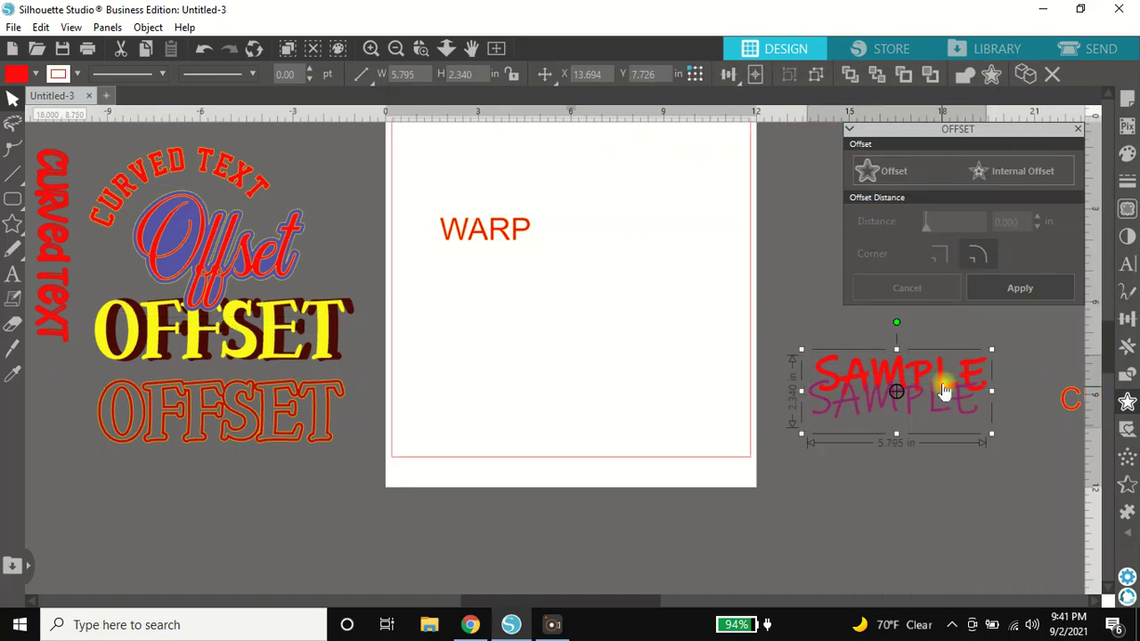
pyautogui.moveTo(942, 386); pyautogui.dragTo(207, 502)
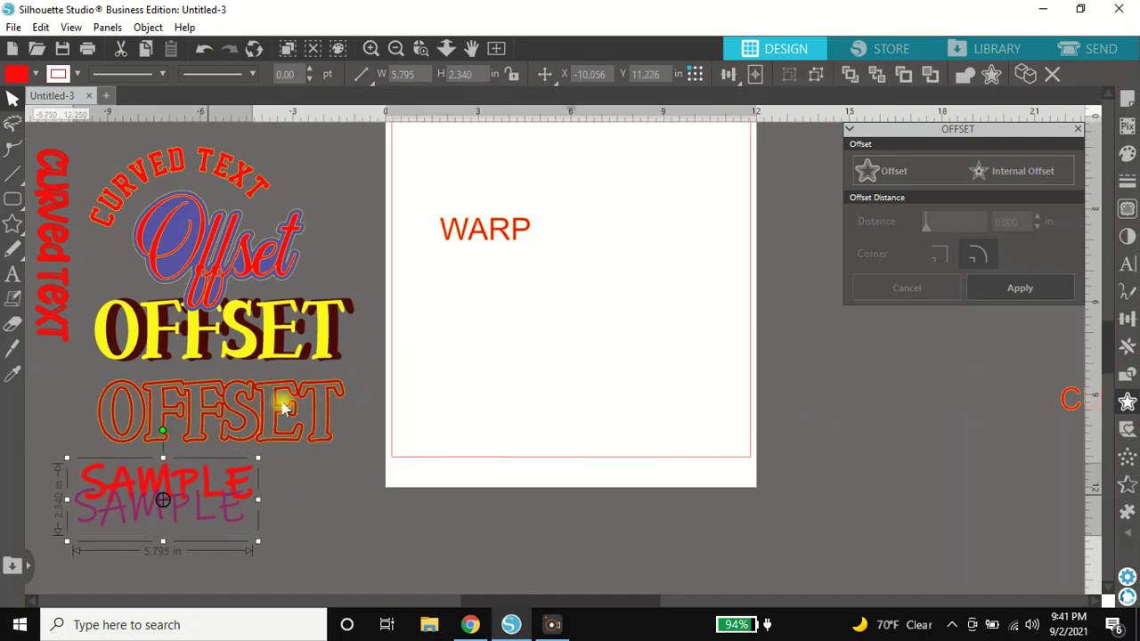
# Step: Enlarge the WARP text to about 9.12 in wide and change its font to Happy Baby
pyautogui.click(470, 236)
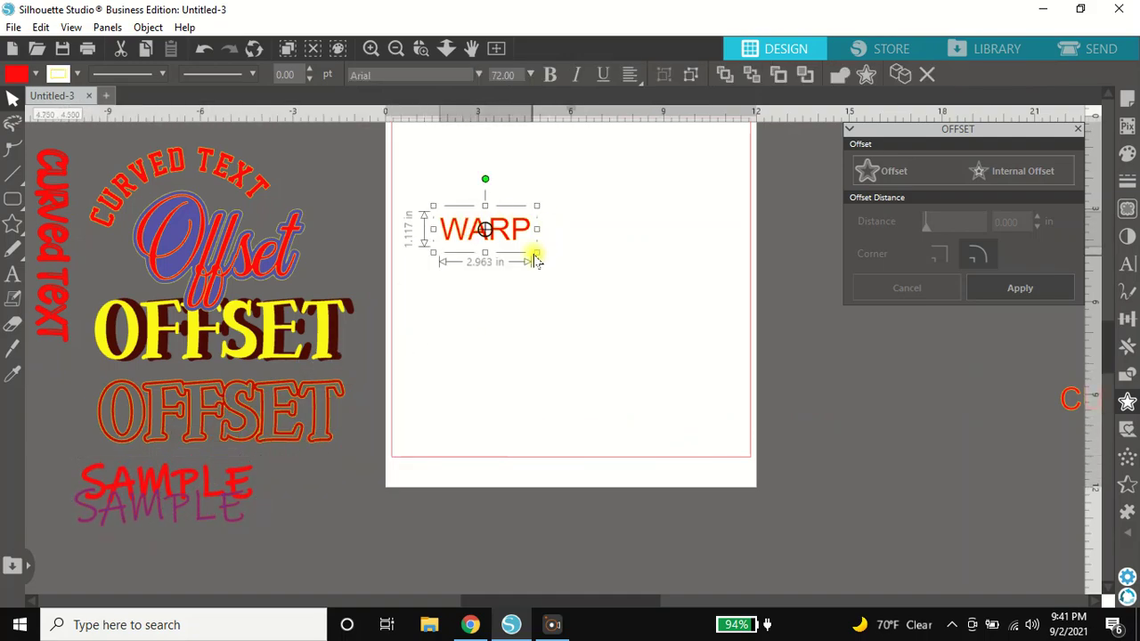
pyautogui.moveTo(535, 255); pyautogui.dragTo(701, 389)
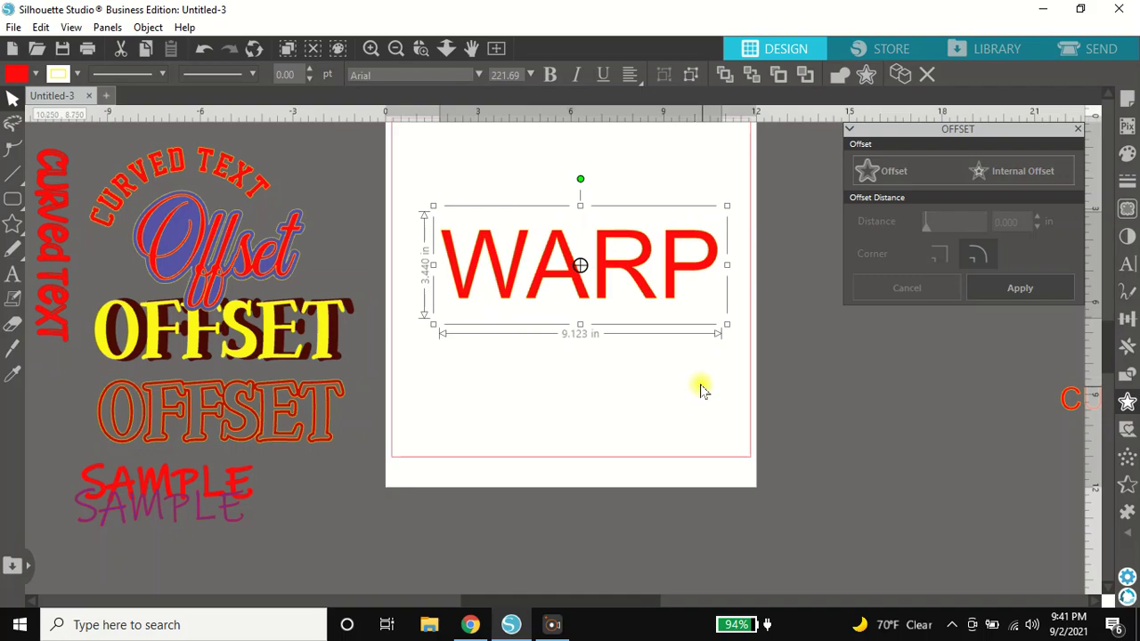
pyautogui.click(1127, 265)
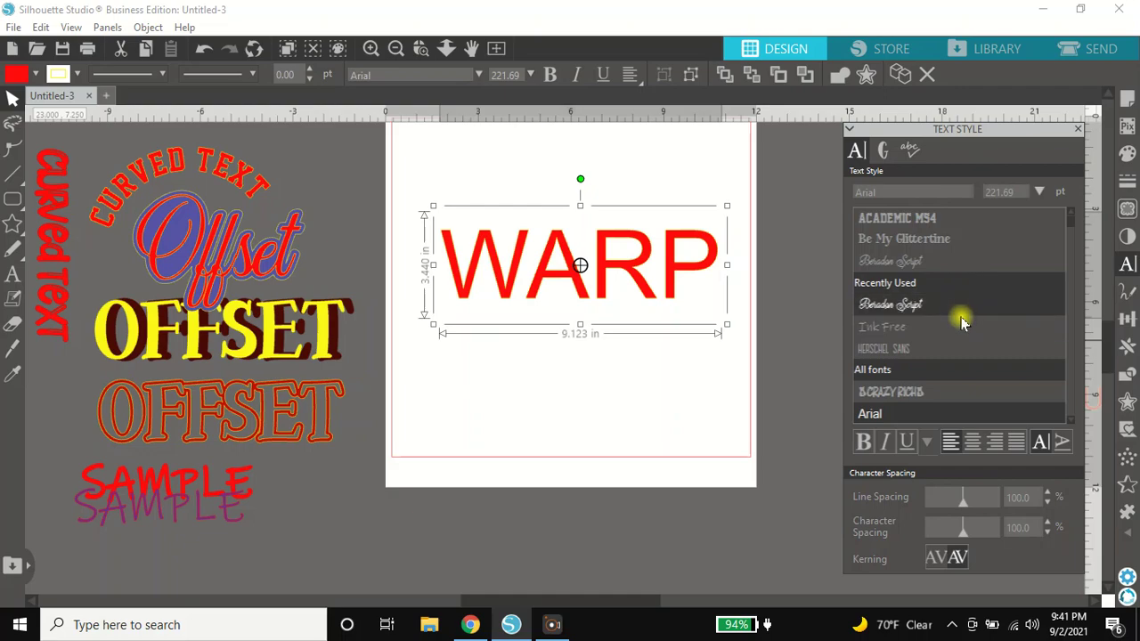
pyautogui.click(962, 355)
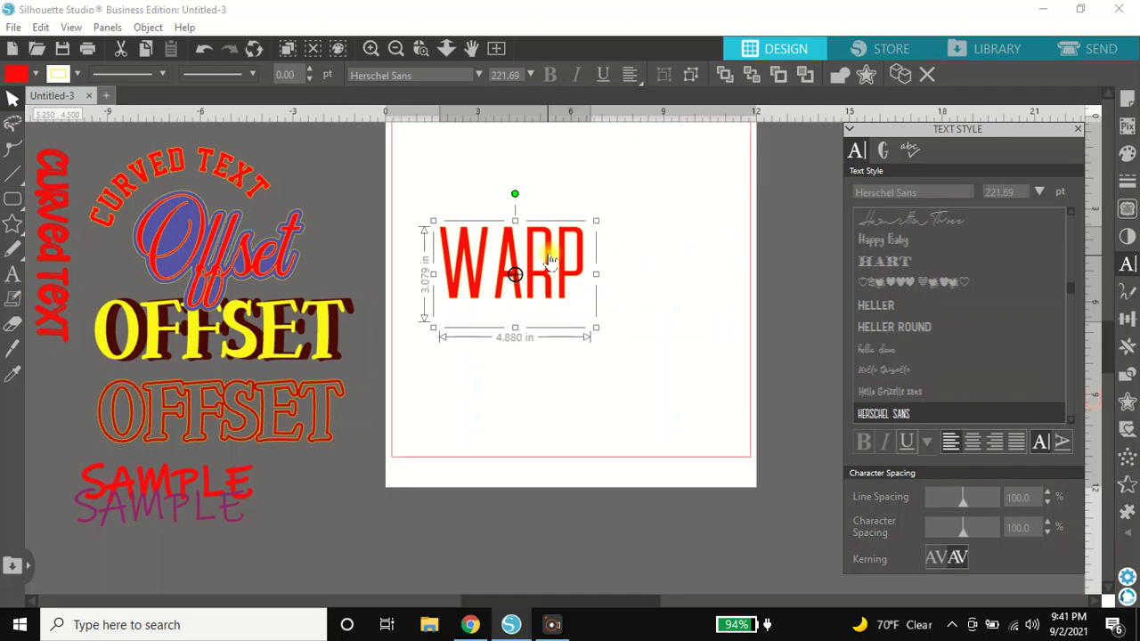
pyautogui.click(999, 246)
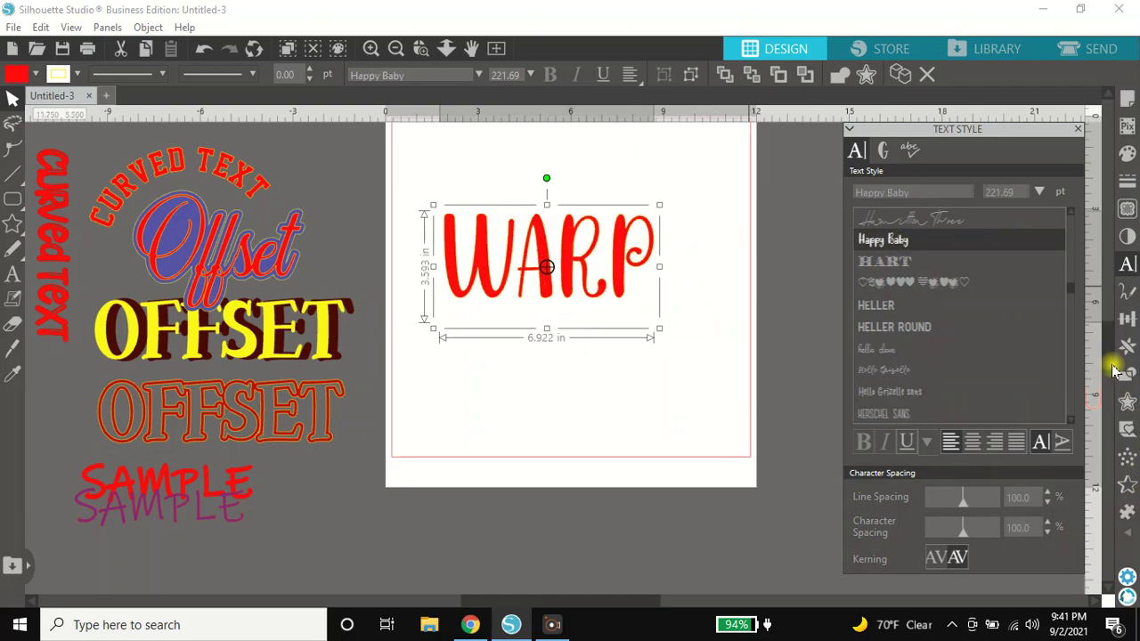
# Step: Open the Warp settings for the WARP text and switch to the preset text warp shapes
pyautogui.click(1127, 516)
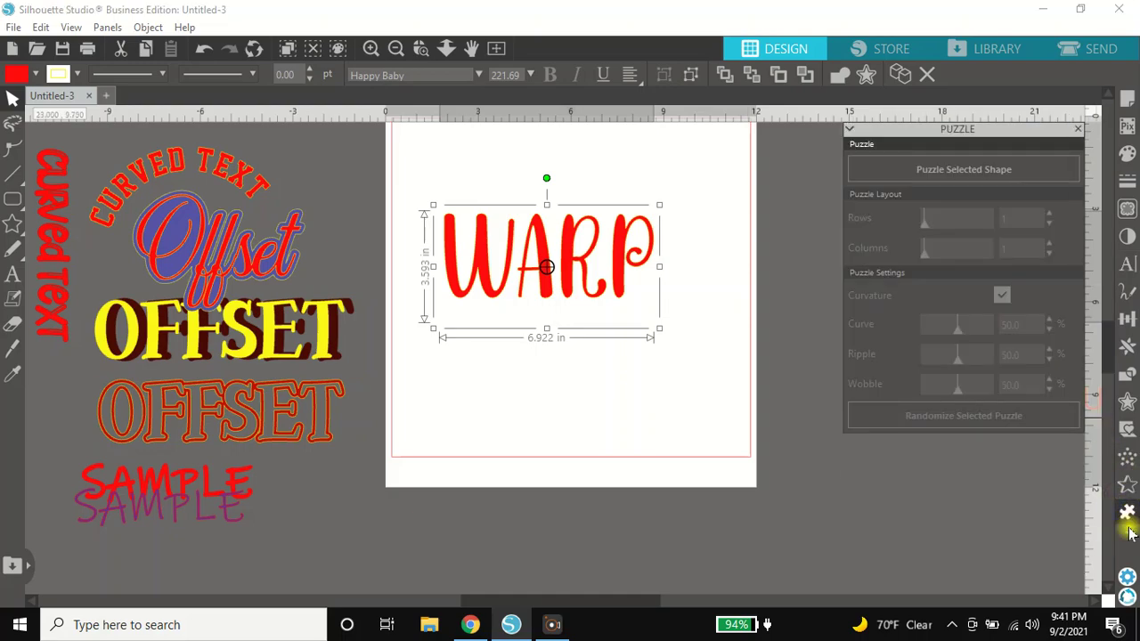
pyautogui.moveTo(1129, 532)
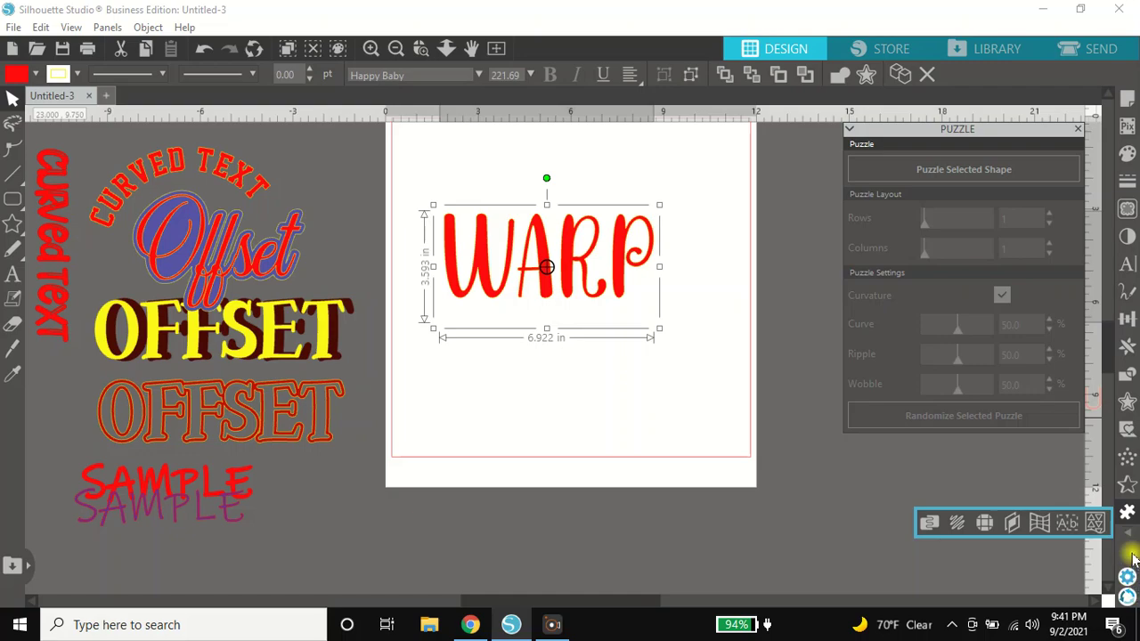
pyautogui.click(1047, 528)
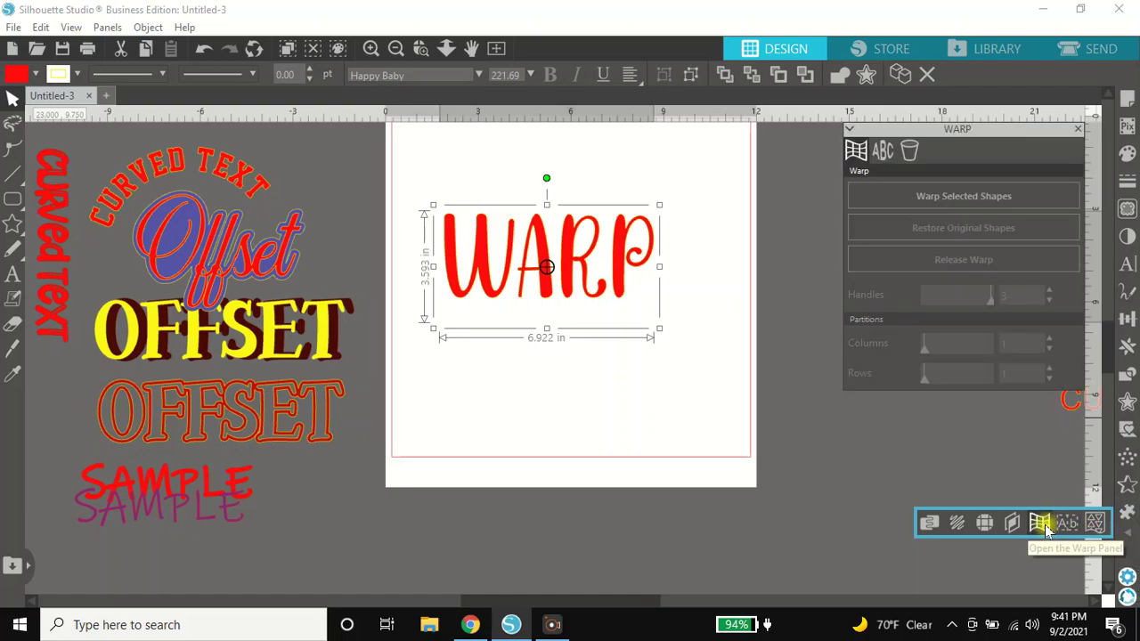
pyautogui.click(882, 153)
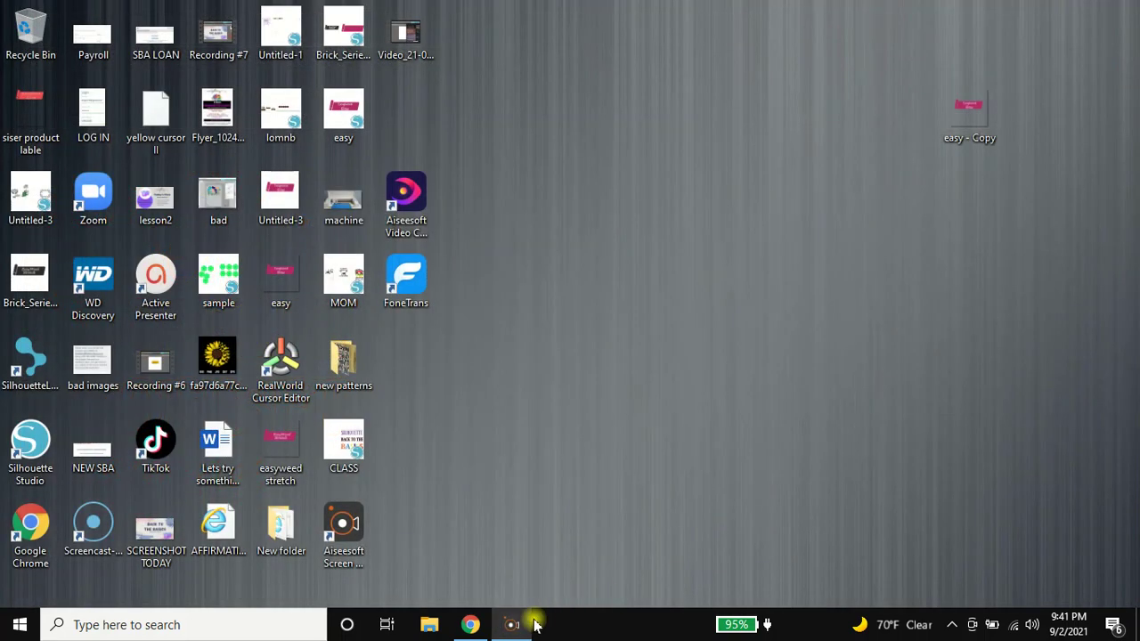
# Step: Relaunch Silhouette Studio, open the newest auto-saved Untitled-3.studio3 from the recovered documents, and close the recovery list
pyautogui.moveTo(525, 630)
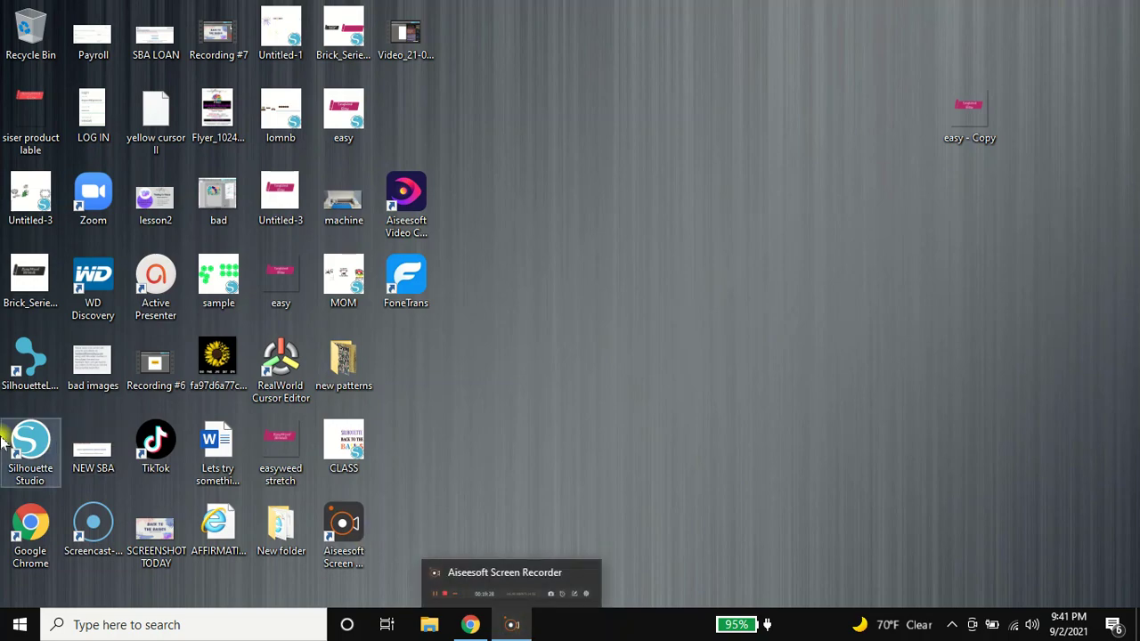
pyautogui.click(29, 452)
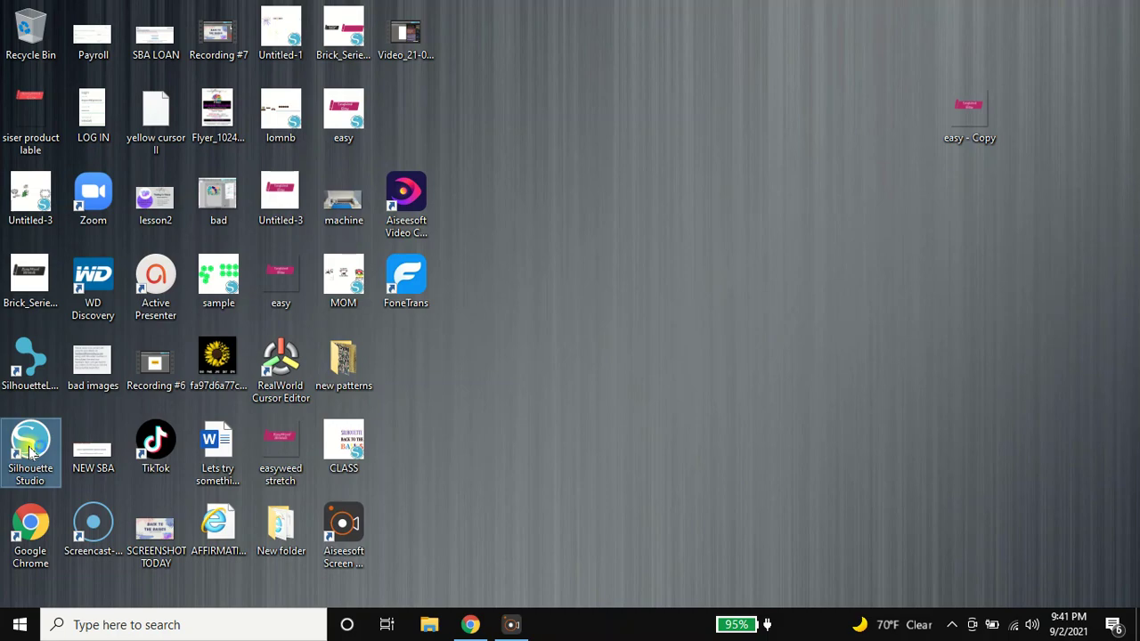
pyautogui.doubleClick(30, 452)
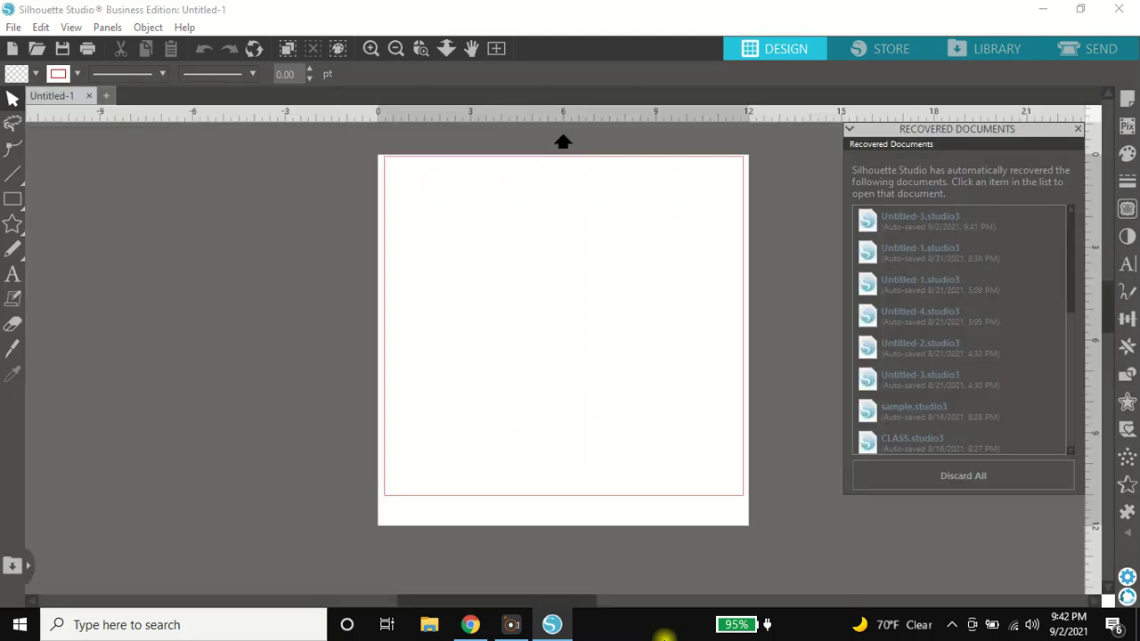
pyautogui.click(997, 226)
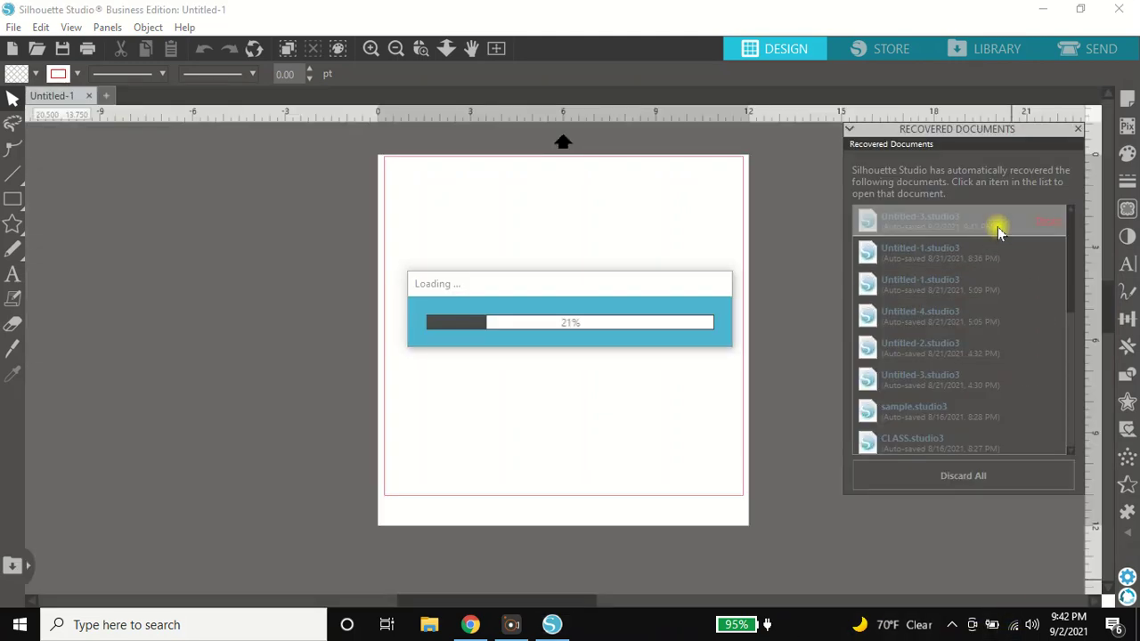
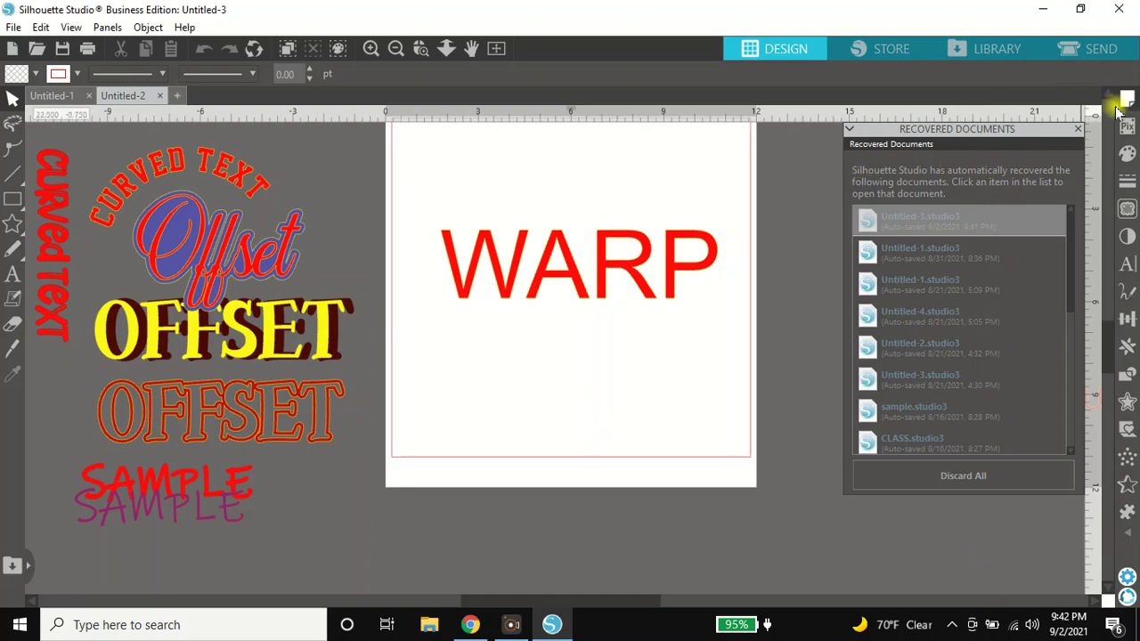
pyautogui.click(1077, 129)
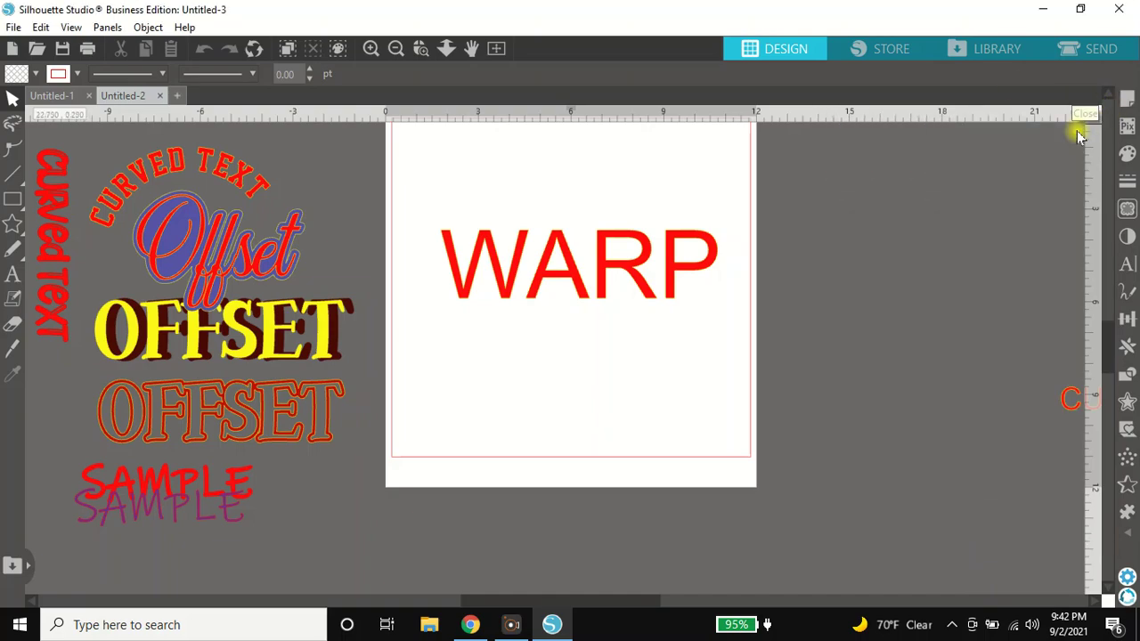
# Step: Nudge the WARP text slightly and apply the trapezoid warp template that narrows toward the top
pyautogui.moveTo(687, 268)
pyautogui.mouseDown()
pyautogui.moveTo(653, 265)
pyautogui.moveTo(682, 269)
pyautogui.mouseUp()
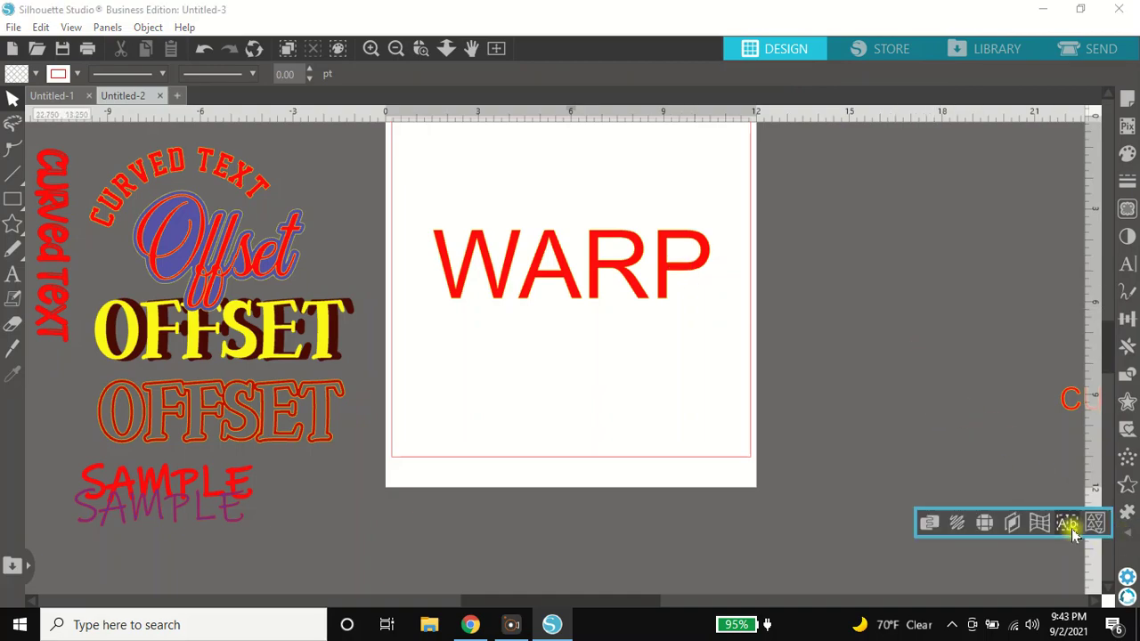
pyautogui.click(1047, 523)
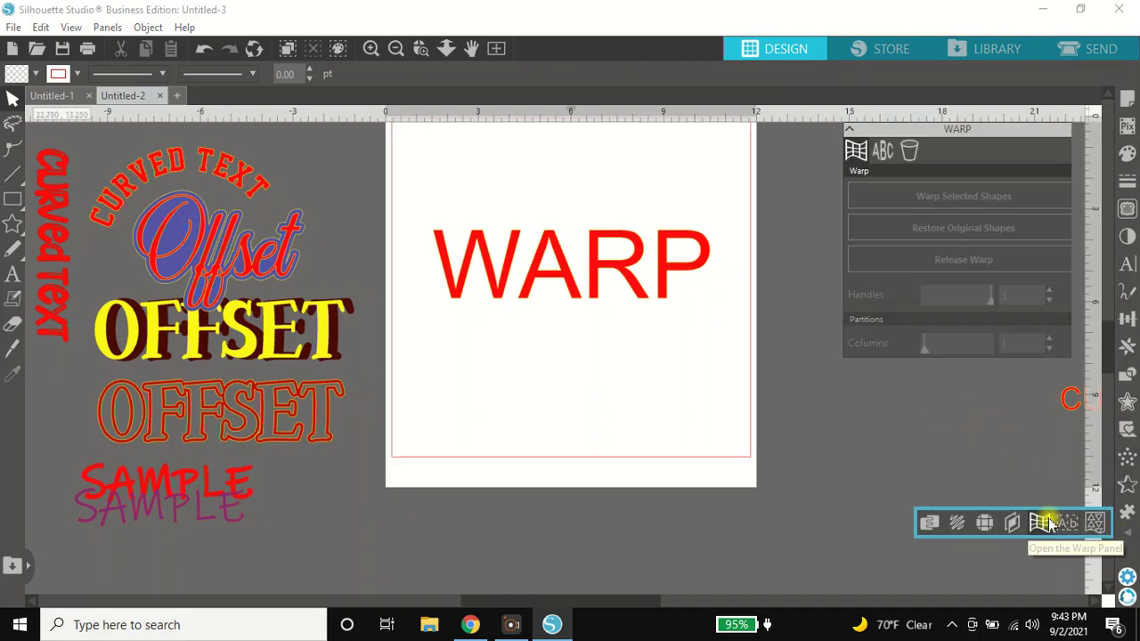
pyautogui.click(881, 150)
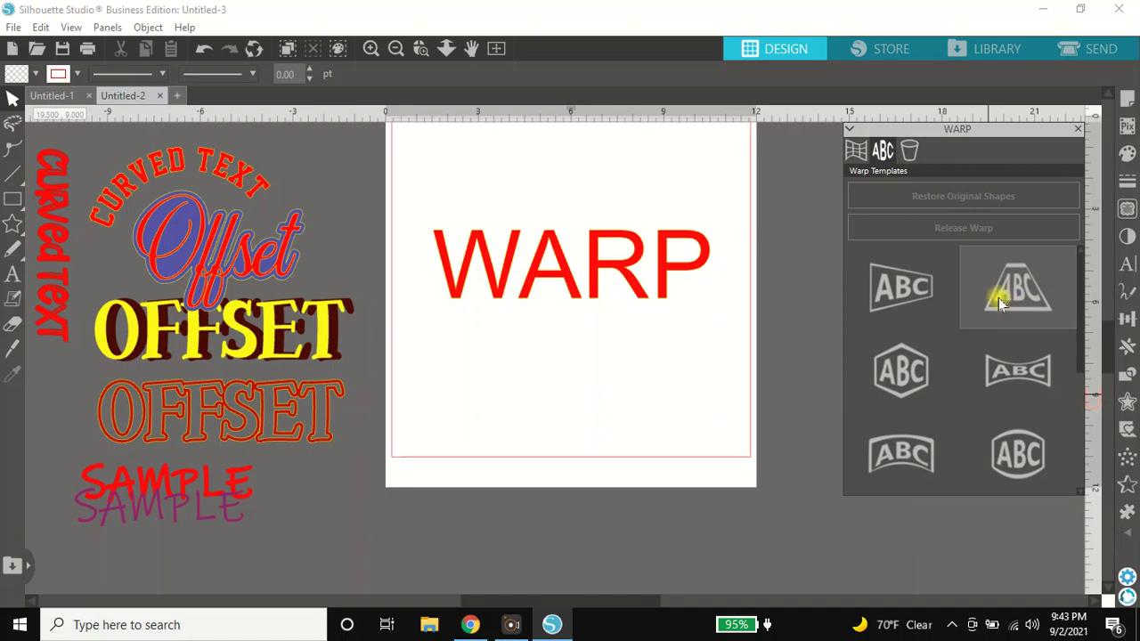
pyautogui.click(675, 260)
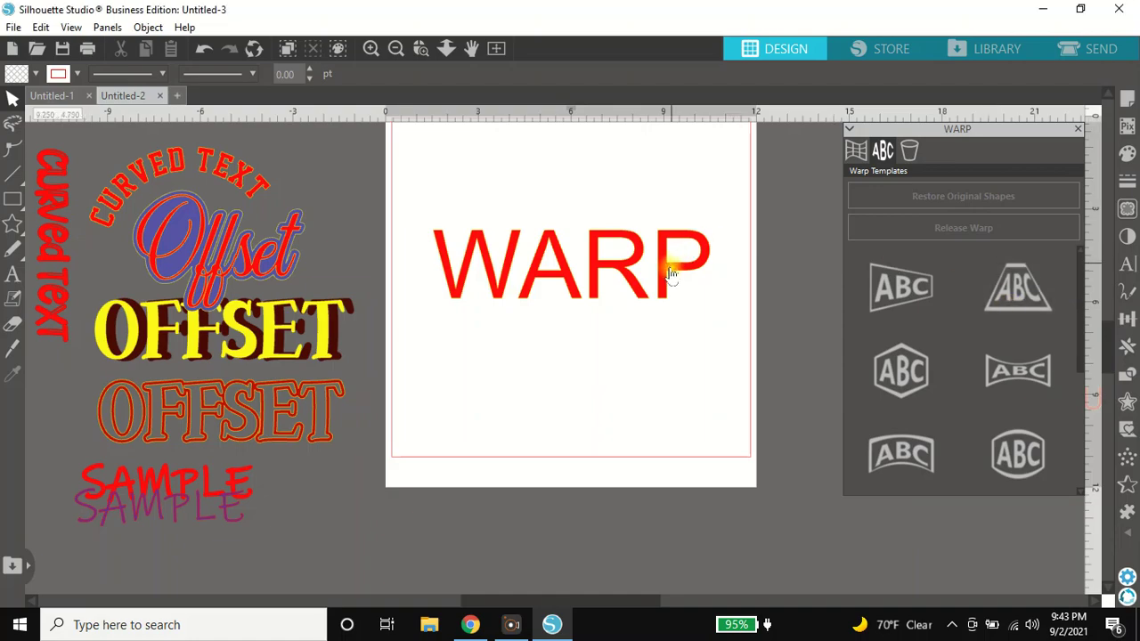
pyautogui.click(675, 260)
pyautogui.click(1018, 308)
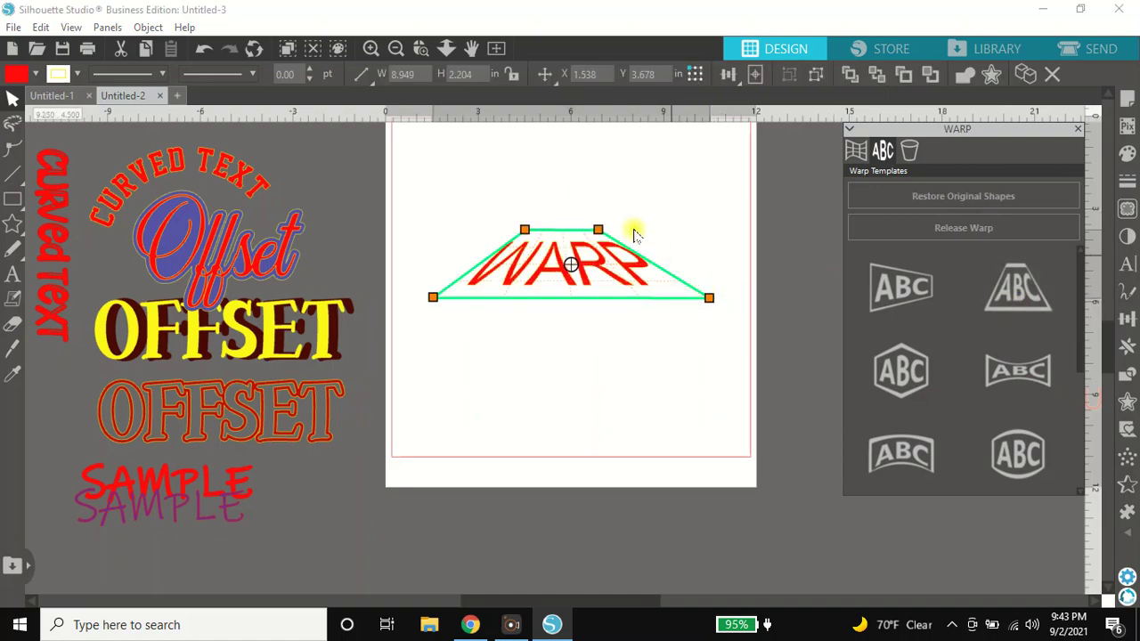
# Step: Pull the warp's two upper corner handles outward and up until the shape is about 10 in wide and 3.38 in high
pyautogui.moveTo(607, 236); pyautogui.dragTo(699, 218)
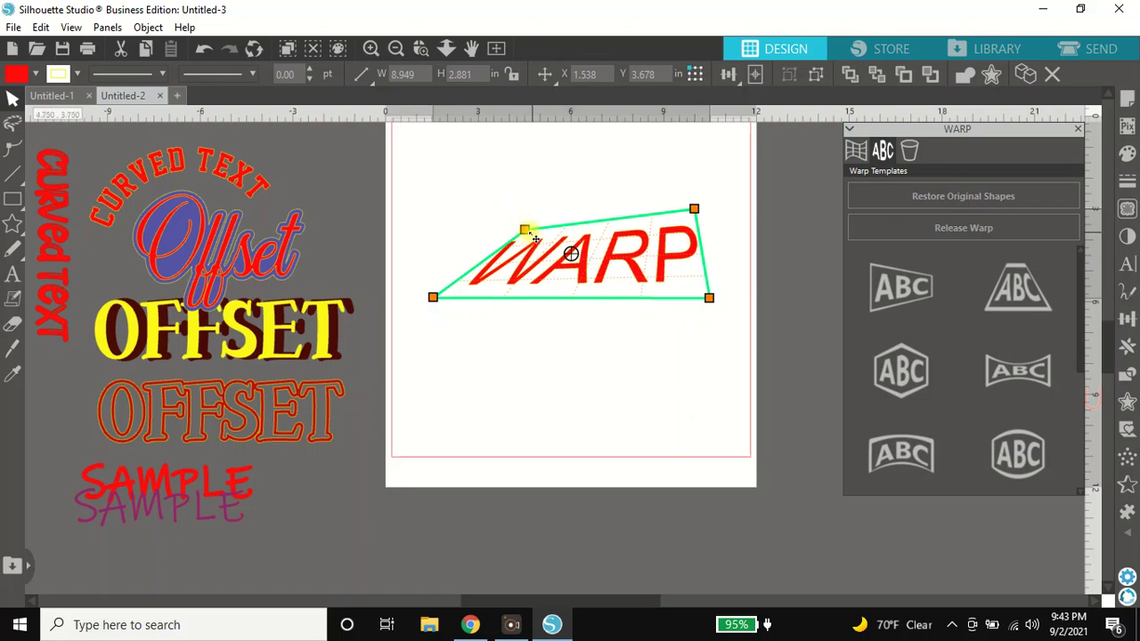
pyautogui.moveTo(525, 232); pyautogui.dragTo(423, 193)
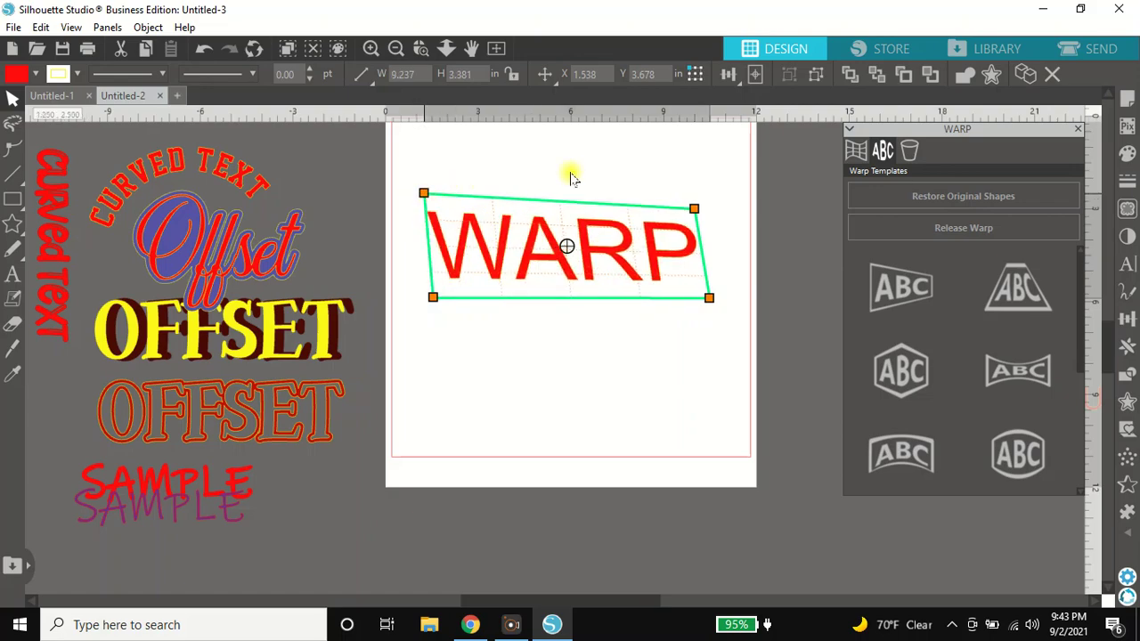
pyautogui.moveTo(703, 215); pyautogui.dragTo(735, 198)
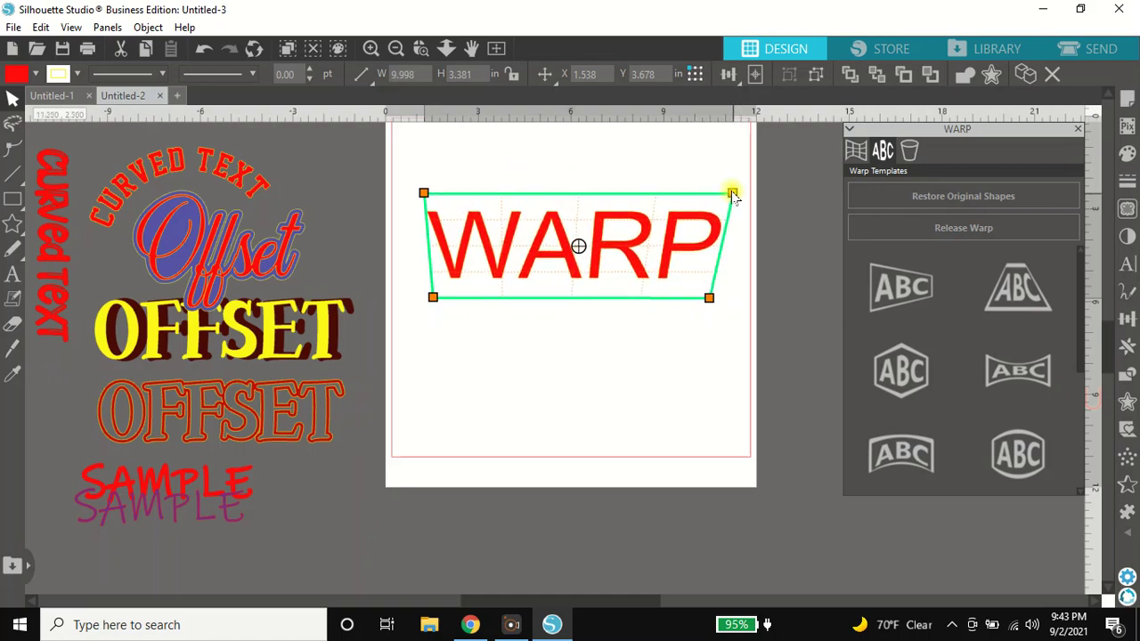
# Step: Show the page grid and set its divisions to 1, keeping the 1 in square spacing
pyautogui.click(1127, 107)
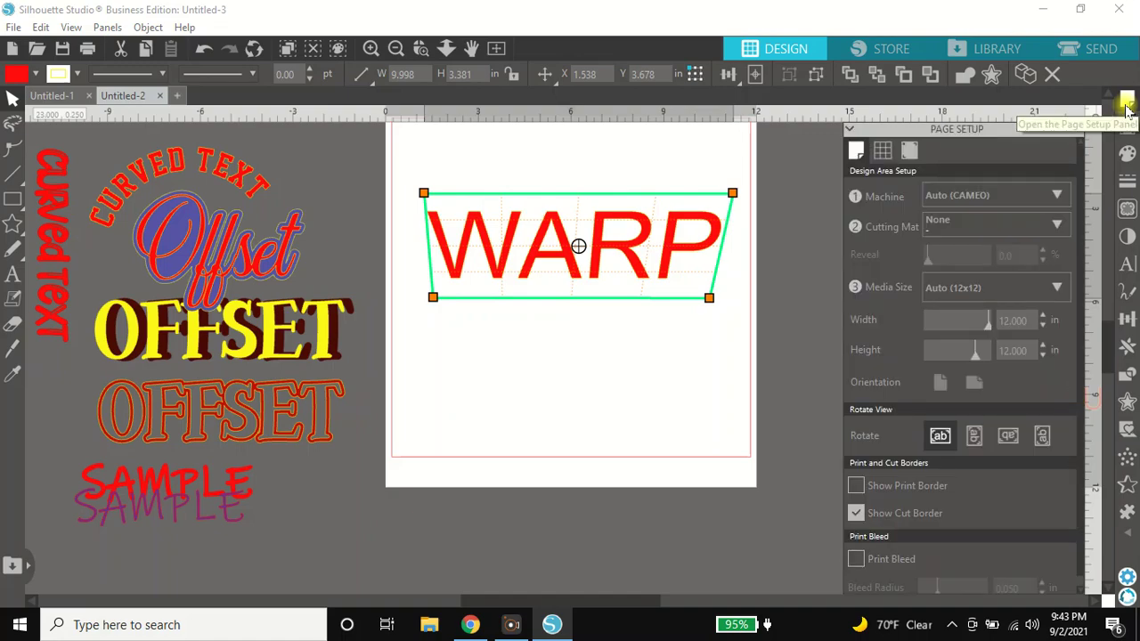
pyautogui.click(882, 151)
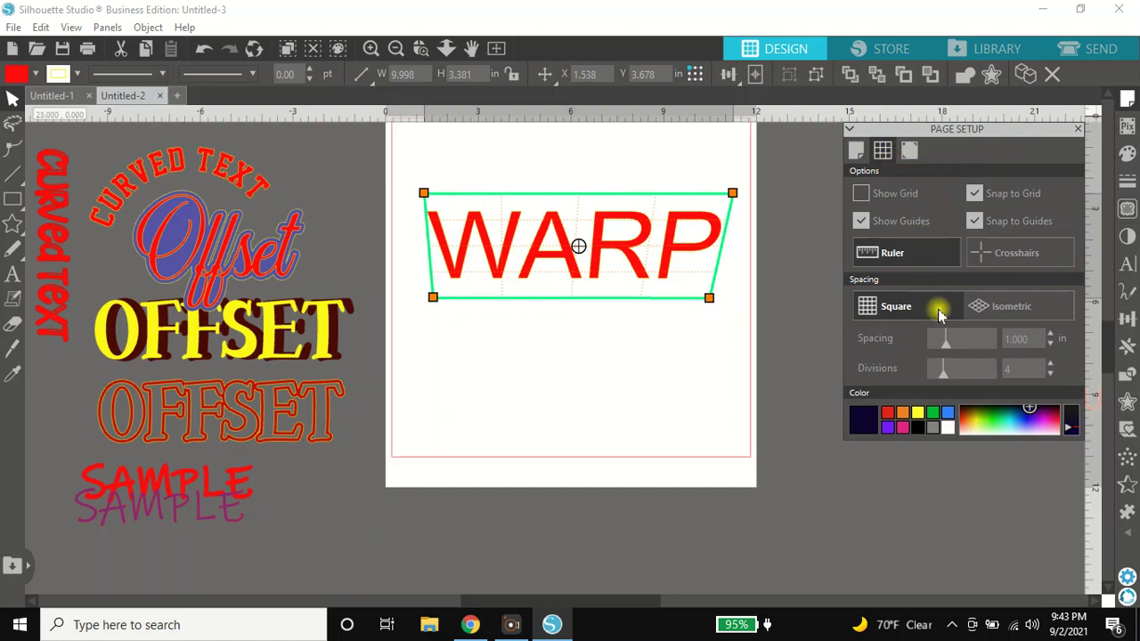
pyautogui.click(861, 193)
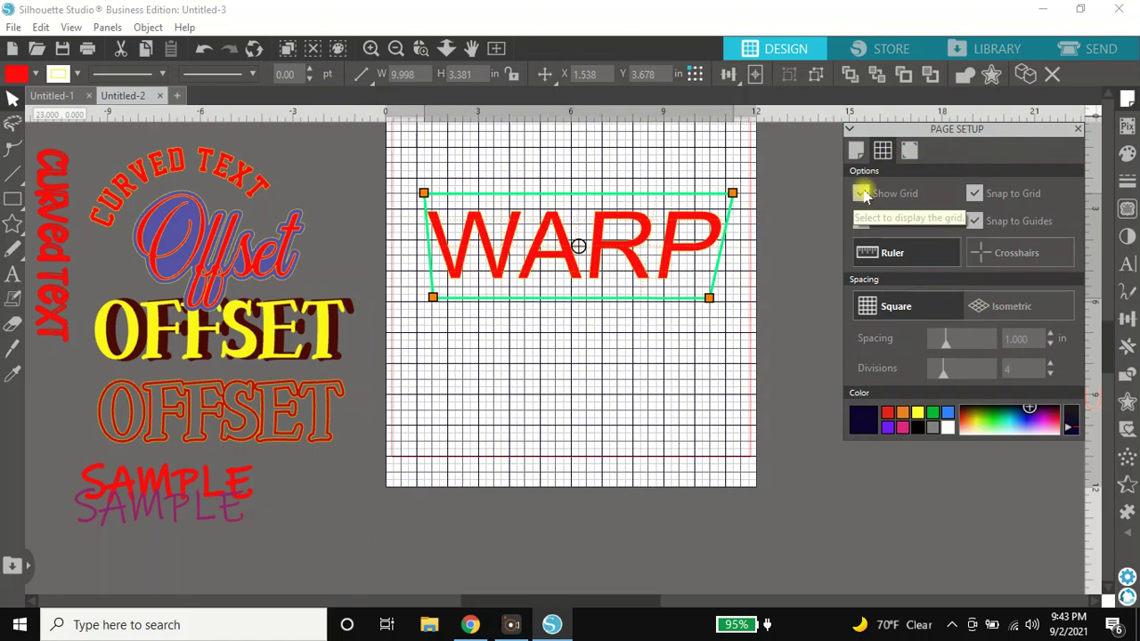
pyautogui.click(1050, 374)
pyautogui.click(1050, 374)
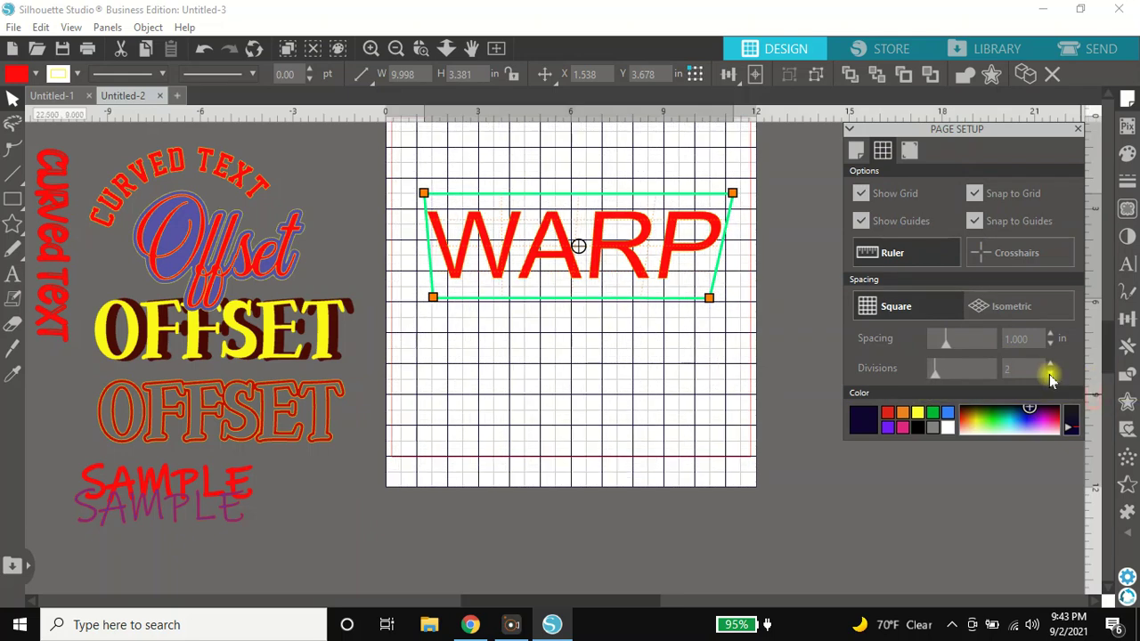
pyautogui.click(1050, 374)
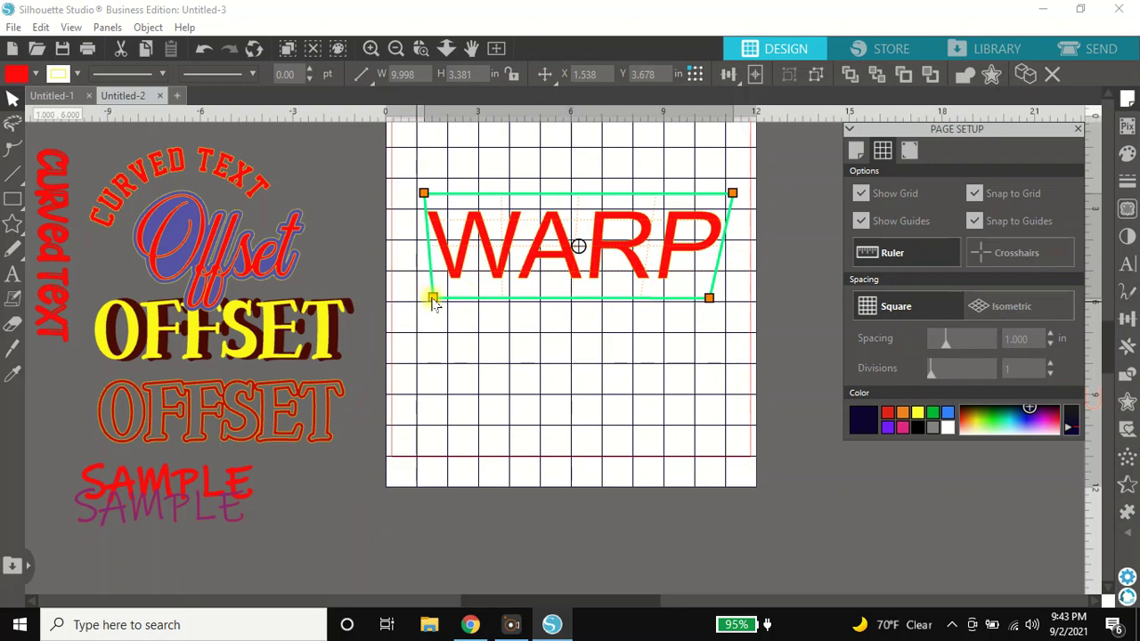
# Step: Reposition the four warp corners along the grid to form a symmetrical trapezoid about 10 in wide and 5 in high, and hide the grid
pyautogui.moveTo(432, 300); pyautogui.dragTo(416, 334)
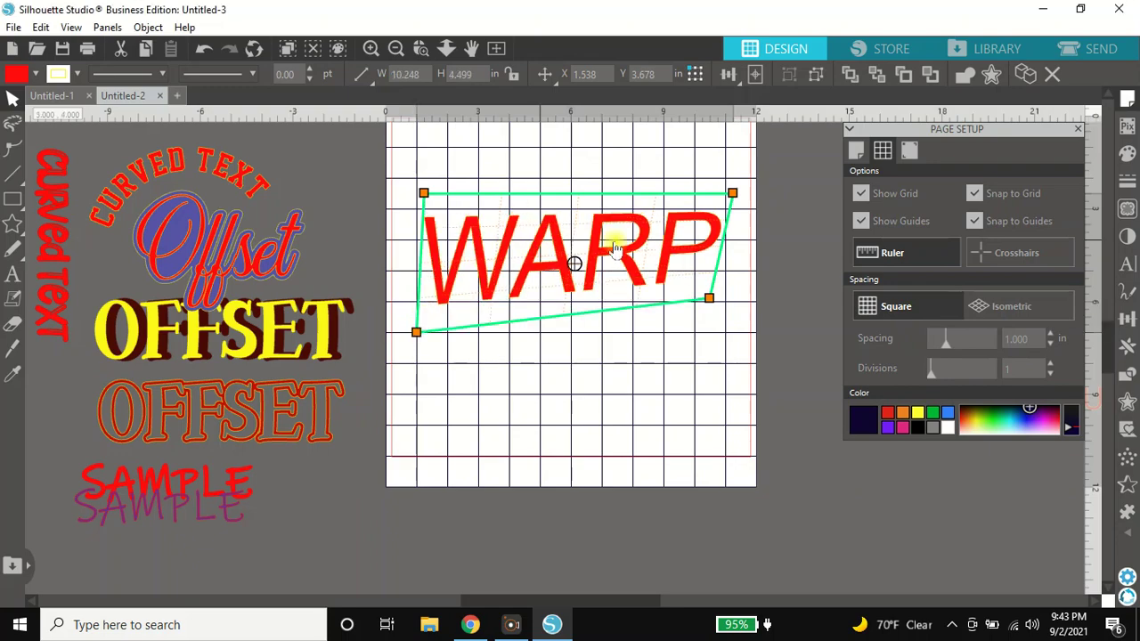
pyautogui.moveTo(721, 315); pyautogui.dragTo(727, 333)
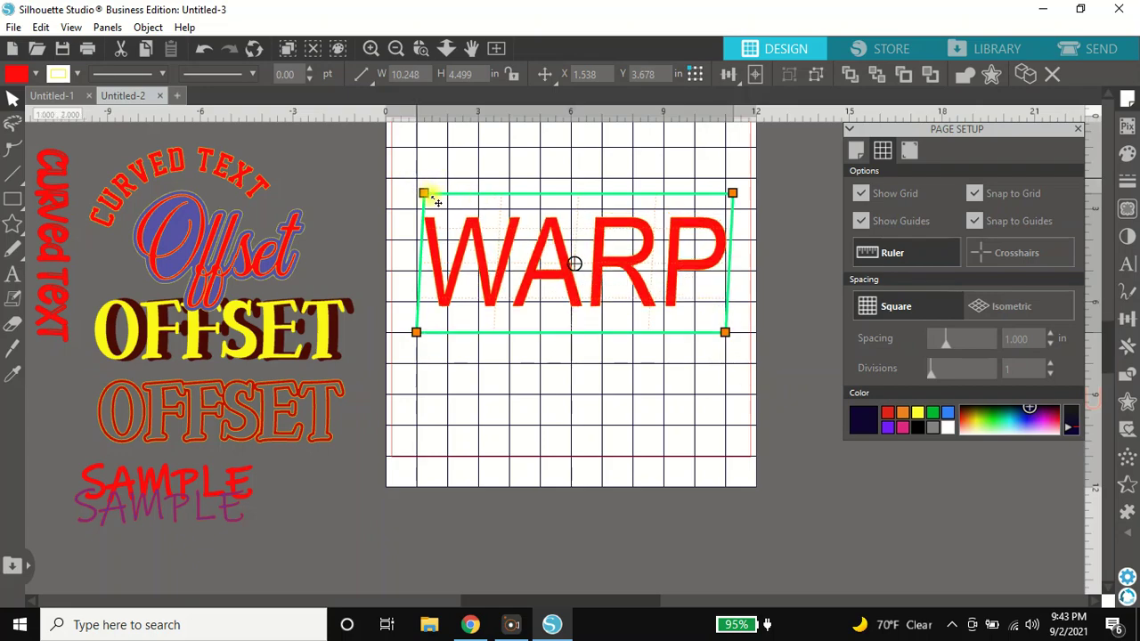
pyautogui.moveTo(425, 194); pyautogui.dragTo(477, 179)
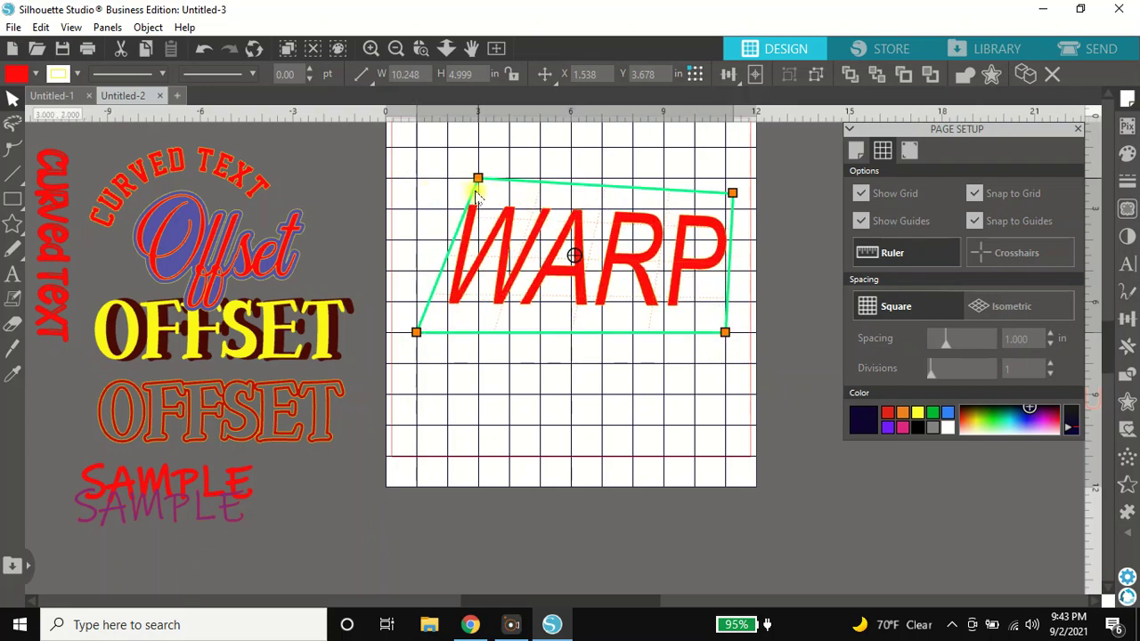
pyautogui.moveTo(732, 193); pyautogui.dragTo(664, 187)
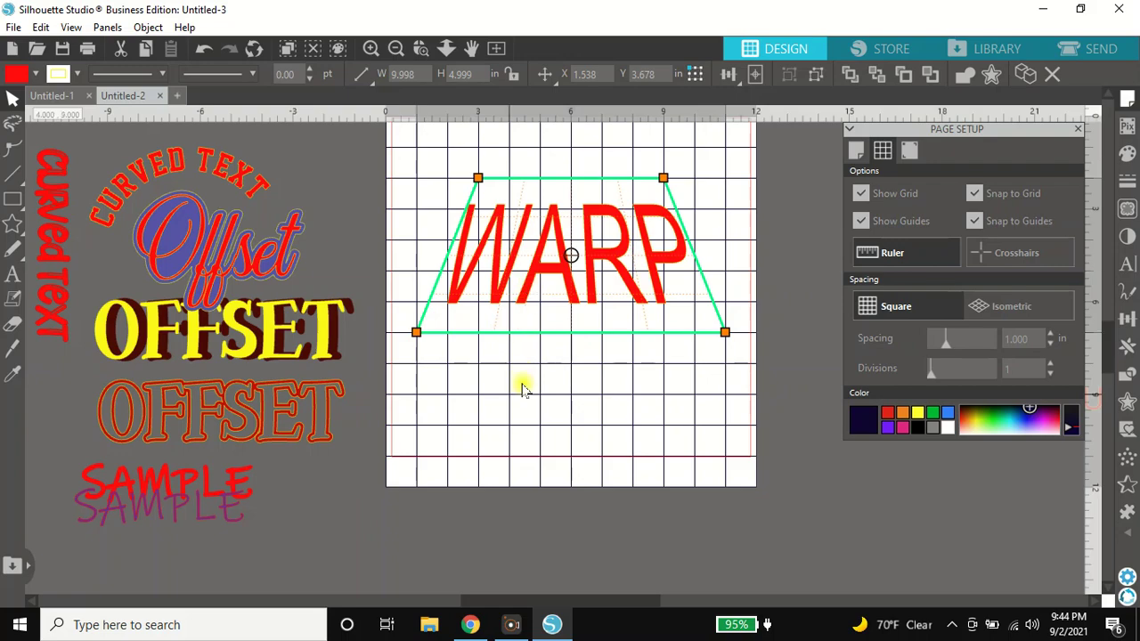
pyautogui.click(534, 279)
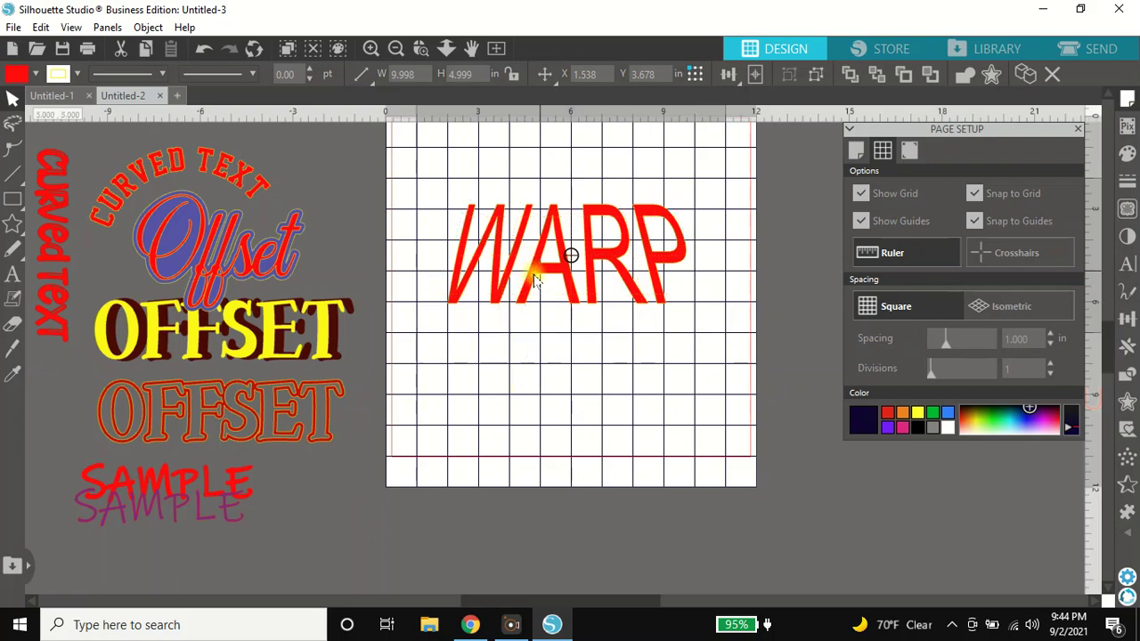
pyautogui.click(862, 195)
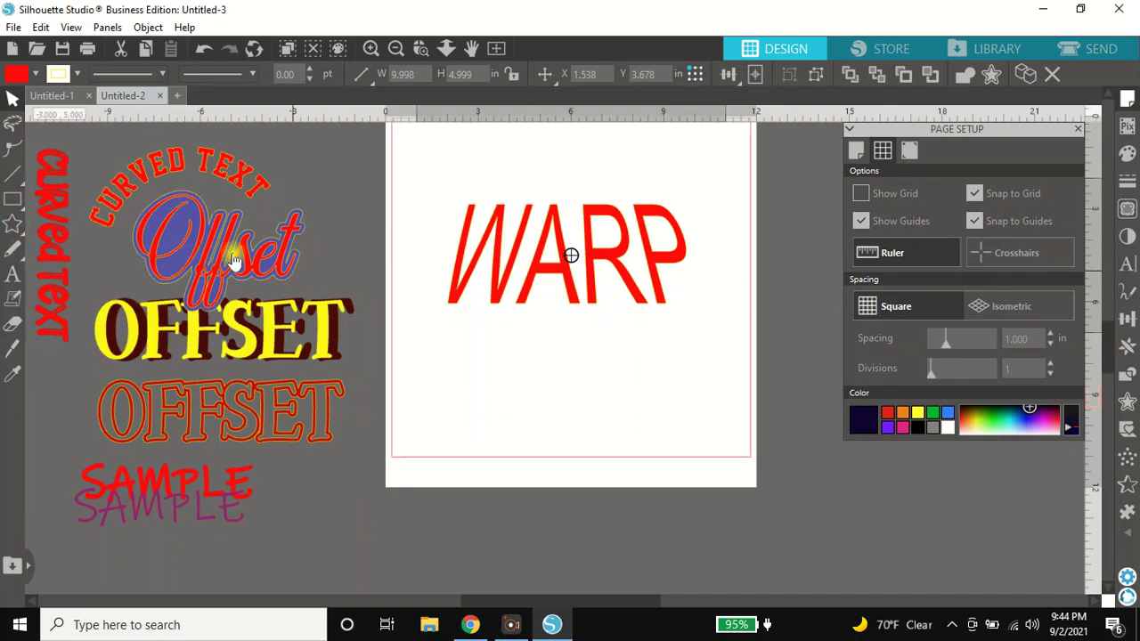
# Step: Draw an ellipse about 6 in wide and 5 in high below the WARP text
pyautogui.moveTo(13, 197)
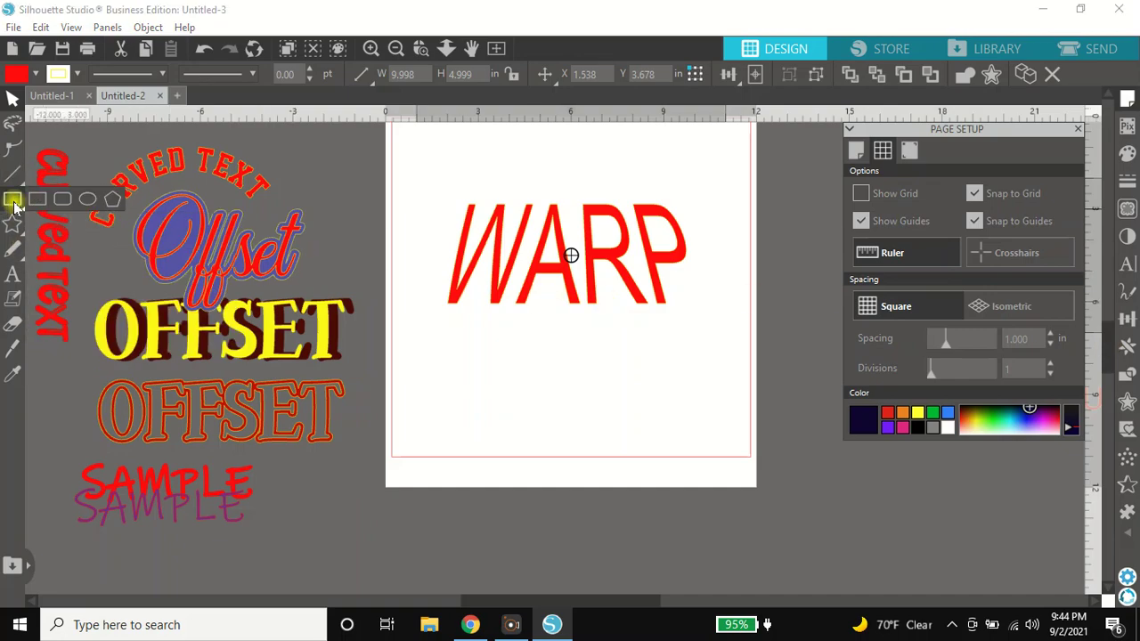
pyautogui.click(88, 198)
pyautogui.moveTo(539, 332); pyautogui.dragTo(723, 496)
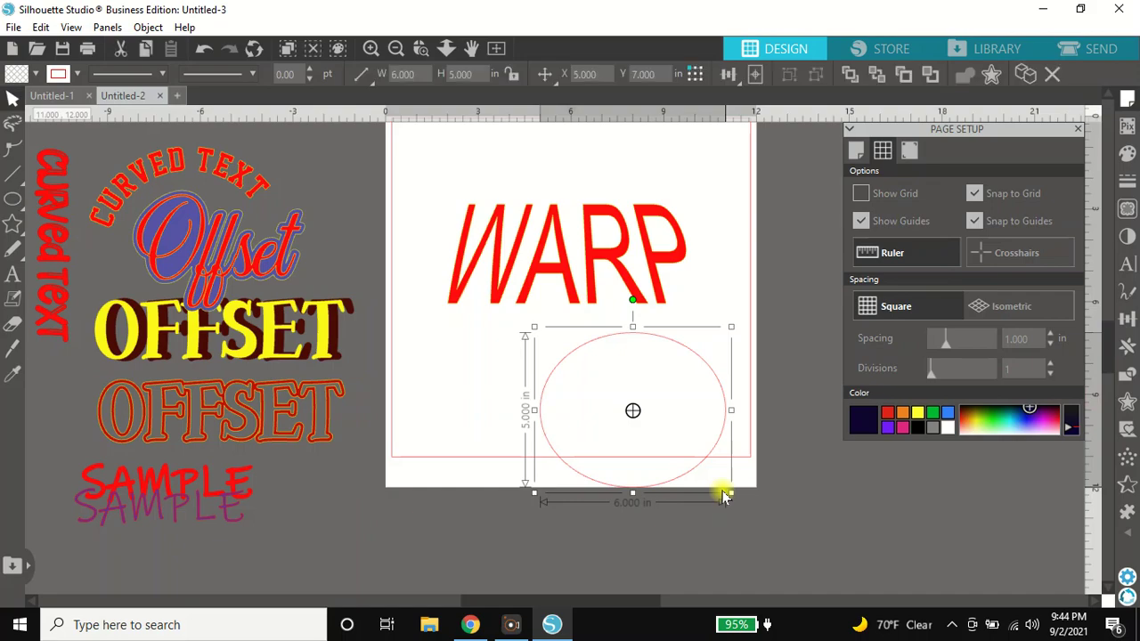
# Step: Place the WARP text over the ellipse, shrink it to about 6.26 × 3.13 in, and position both near the middle of the page
pyautogui.click(626, 274)
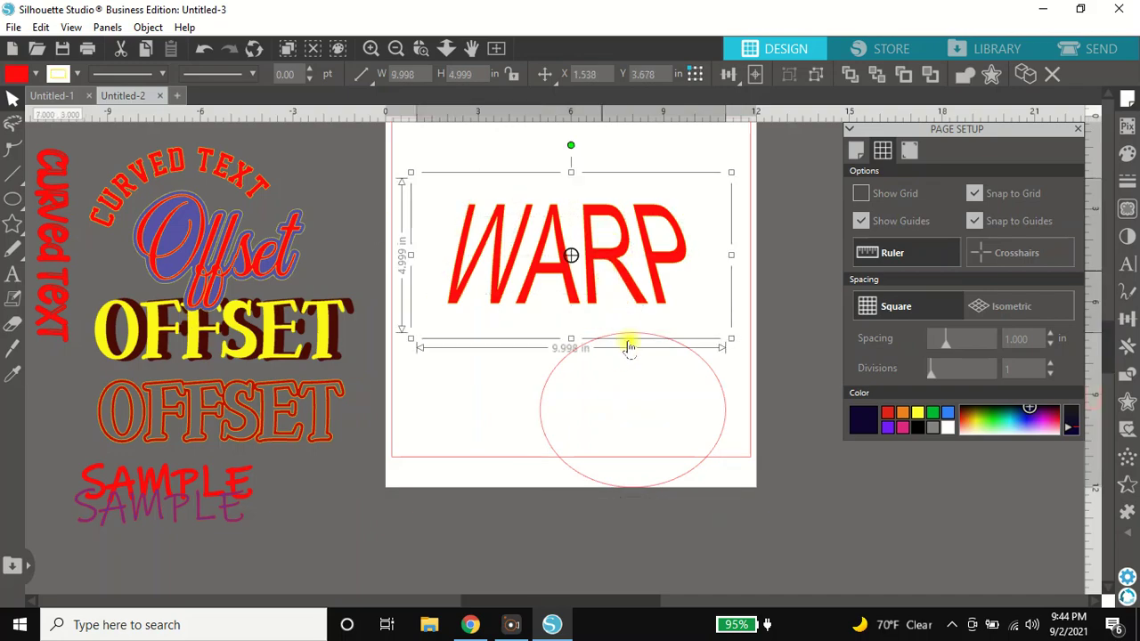
pyautogui.moveTo(629, 347); pyautogui.dragTo(656, 395)
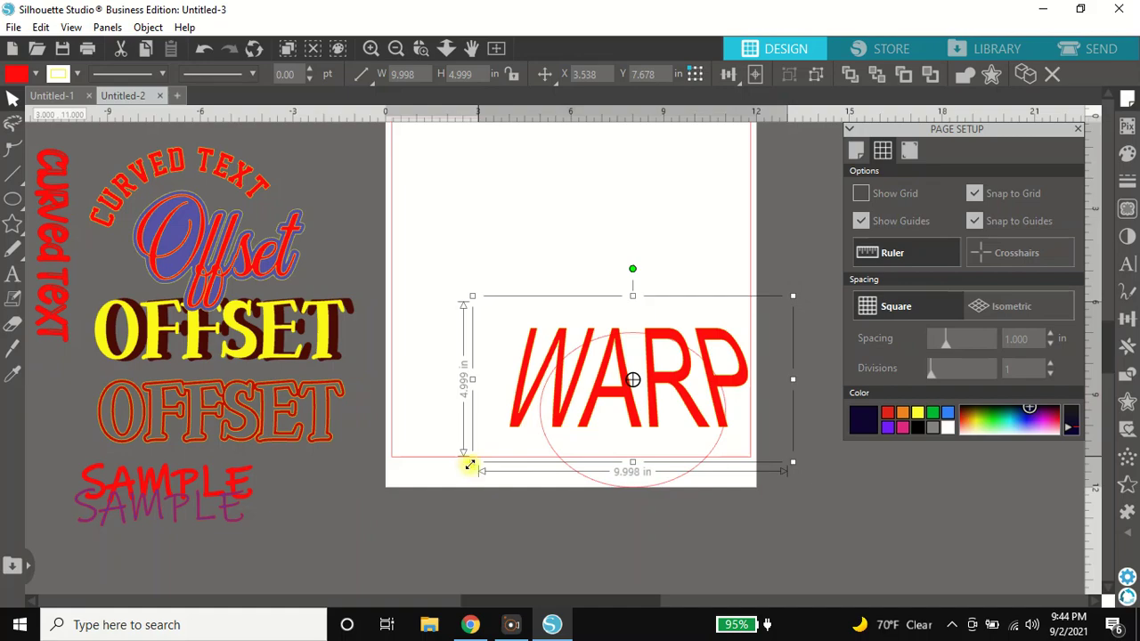
pyautogui.moveTo(469, 464); pyautogui.dragTo(526, 309)
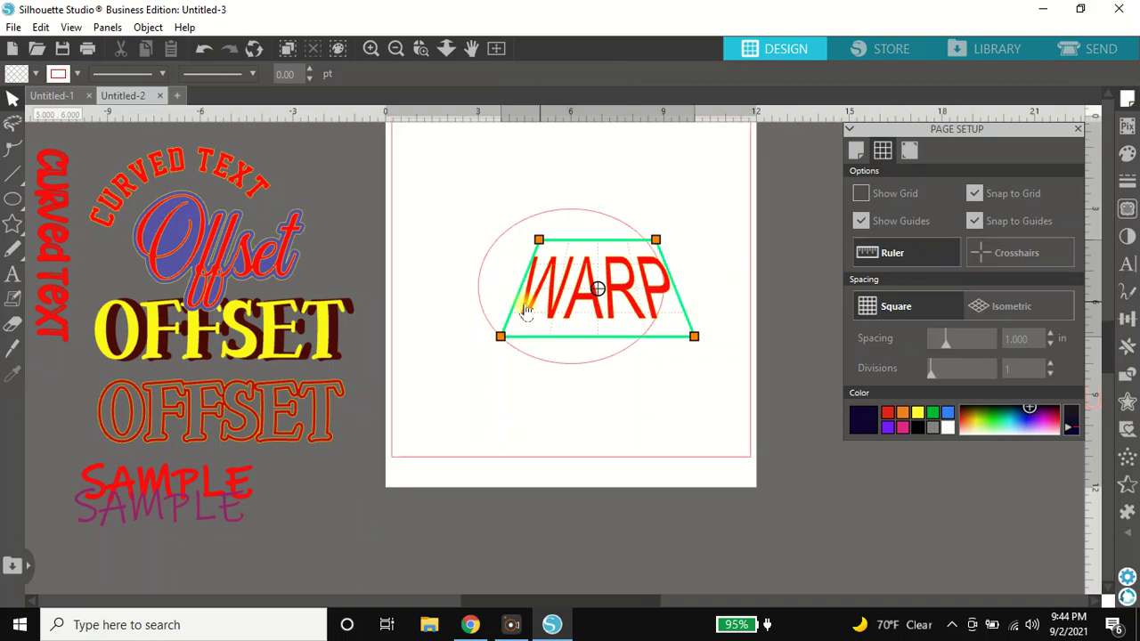
pyautogui.click(527, 309)
pyautogui.press('Escape')
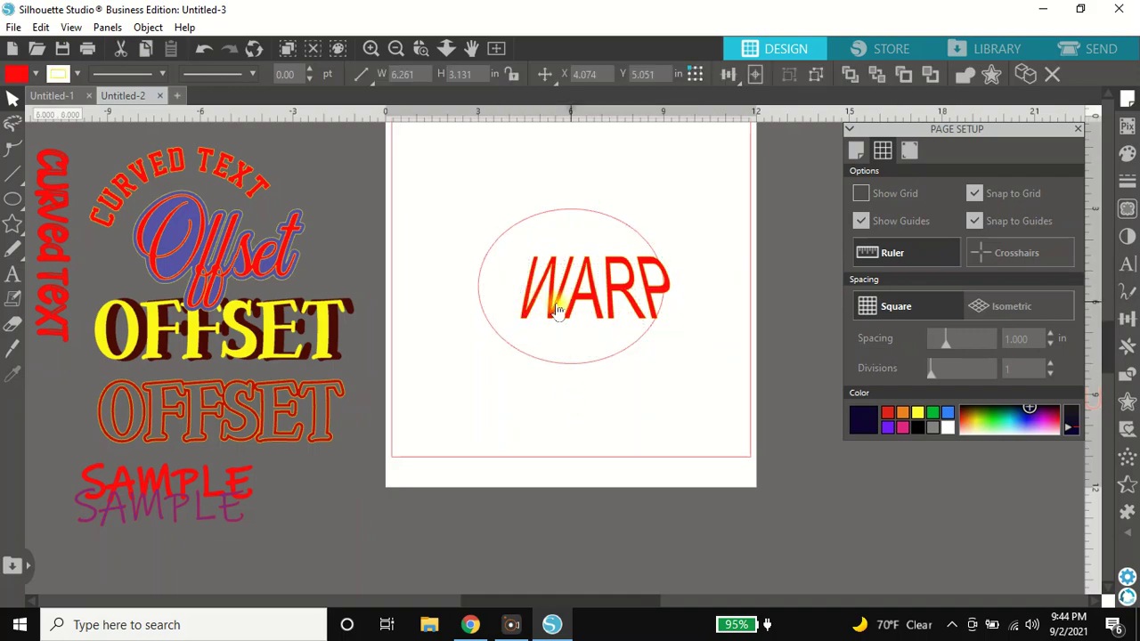
# Step: Try shifting the WARP text inside the ellipse, undo the move, and turn Snap to Grid off and back on
pyautogui.moveTo(557, 309); pyautogui.dragTo(548, 309)
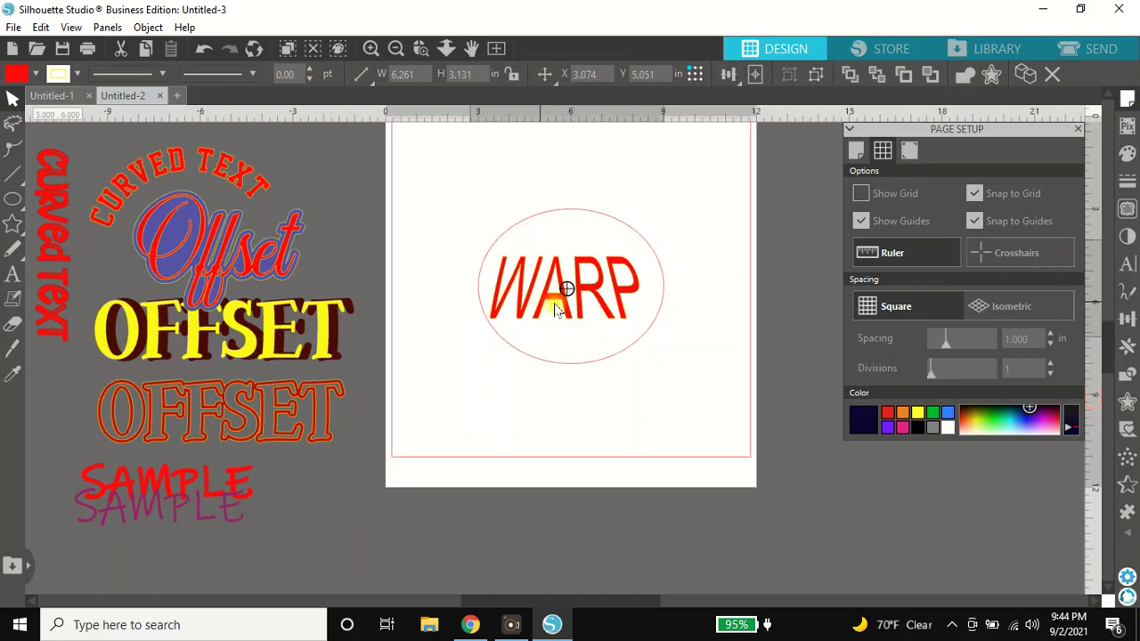
pyautogui.hotkey('ctrl', 'z')
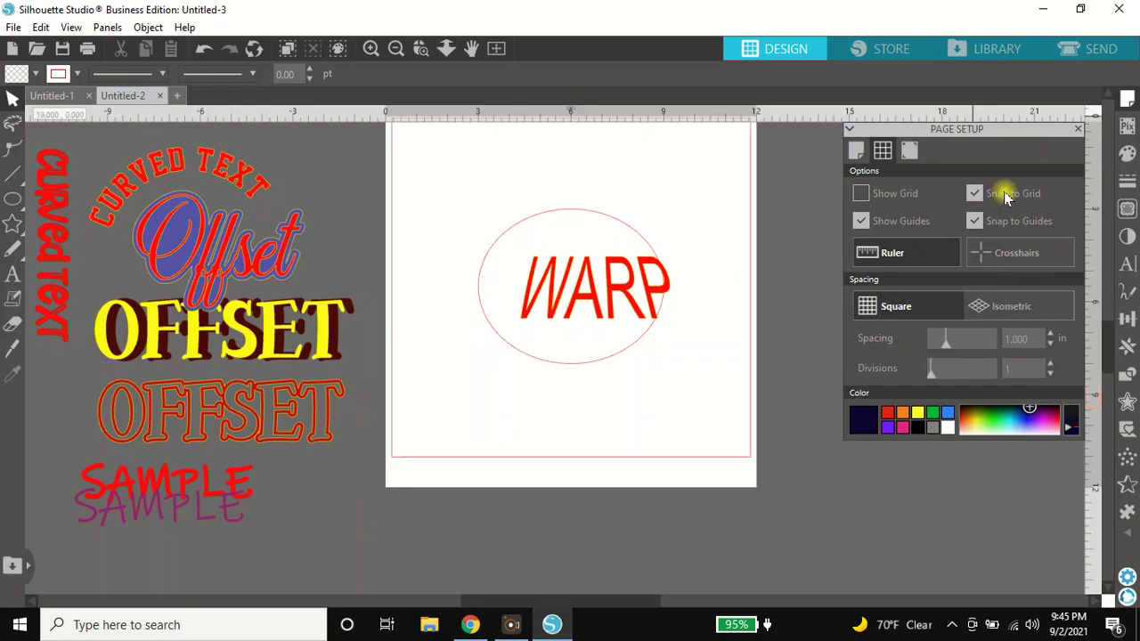
pyautogui.click(975, 195)
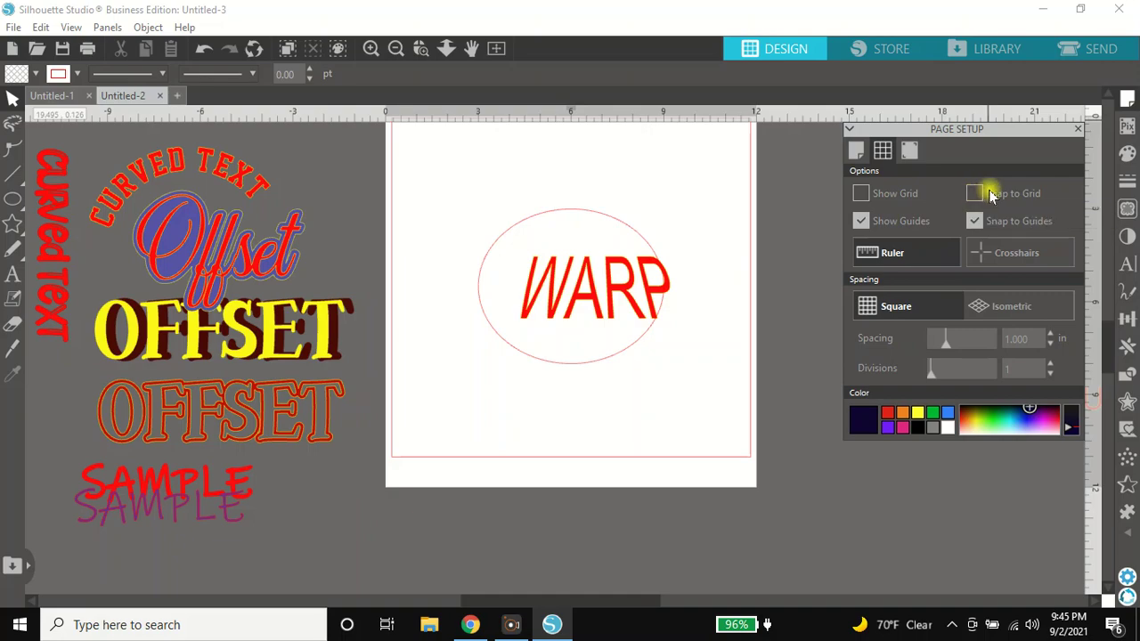
pyautogui.click(991, 195)
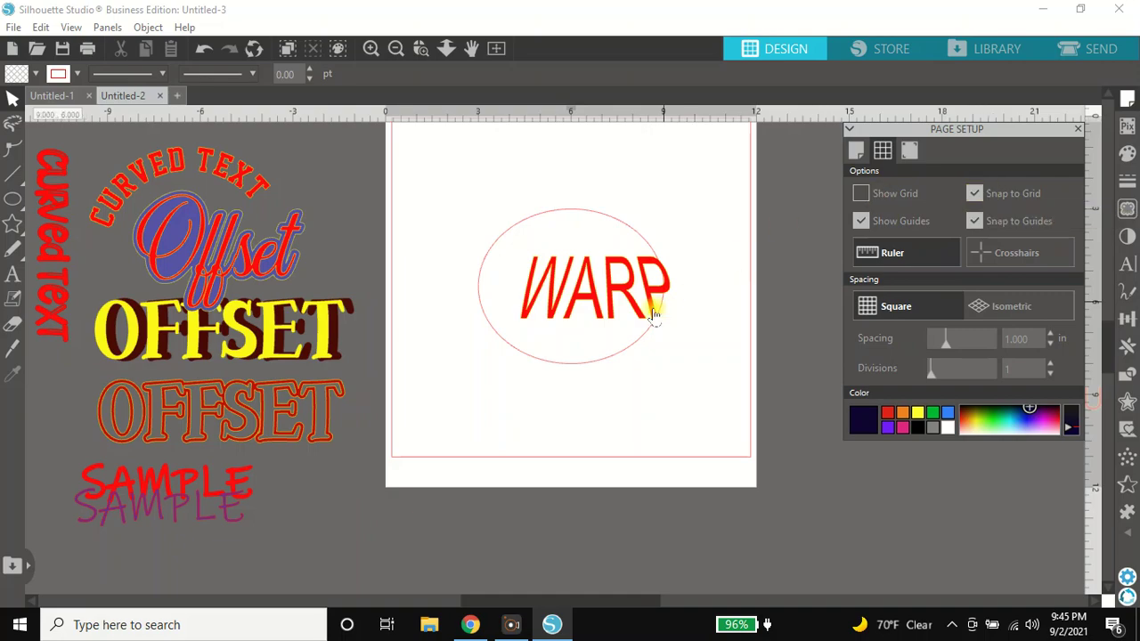
# Step: Turn off Snap to Grid and centre the WARP text inside the ellipse at about X 3.29, Y 4.94 in
pyautogui.moveTo(655, 314)
pyautogui.mouseDown()
pyautogui.moveTo(668, 310)
pyautogui.moveTo(570, 323)
pyautogui.moveTo(701, 321)
pyautogui.moveTo(700, 288)
pyautogui.moveTo(722, 264)
pyautogui.moveTo(521, 251)
pyautogui.moveTo(537, 230)
pyautogui.moveTo(582, 270)
pyautogui.moveTo(682, 297)
pyautogui.moveTo(659, 302)
pyautogui.mouseUp()
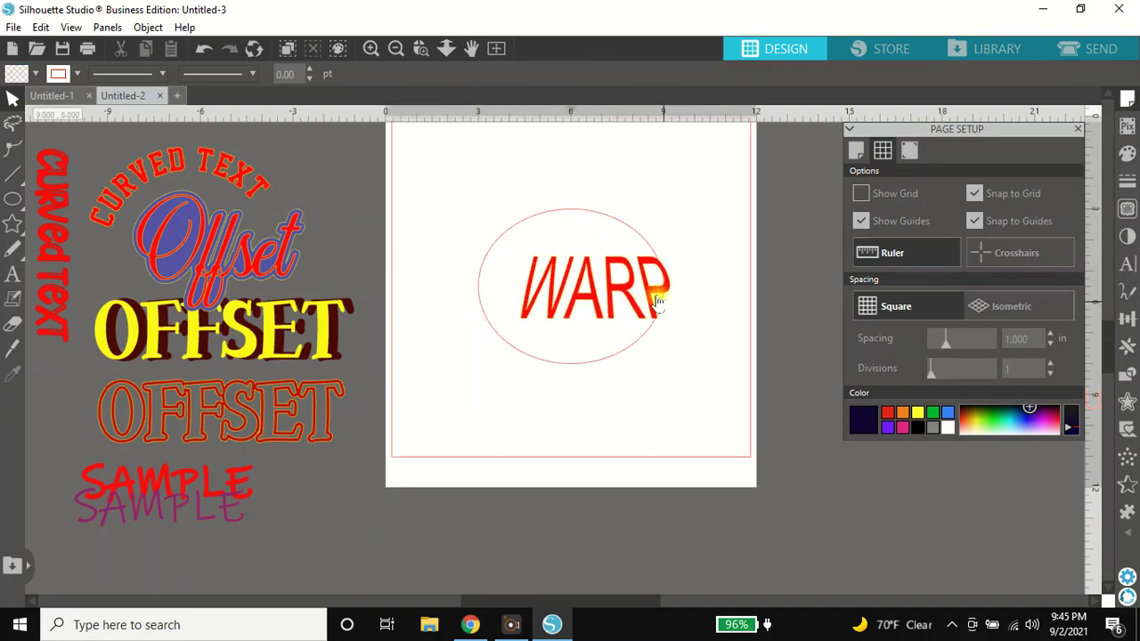
pyautogui.click(974, 196)
pyautogui.click(592, 310)
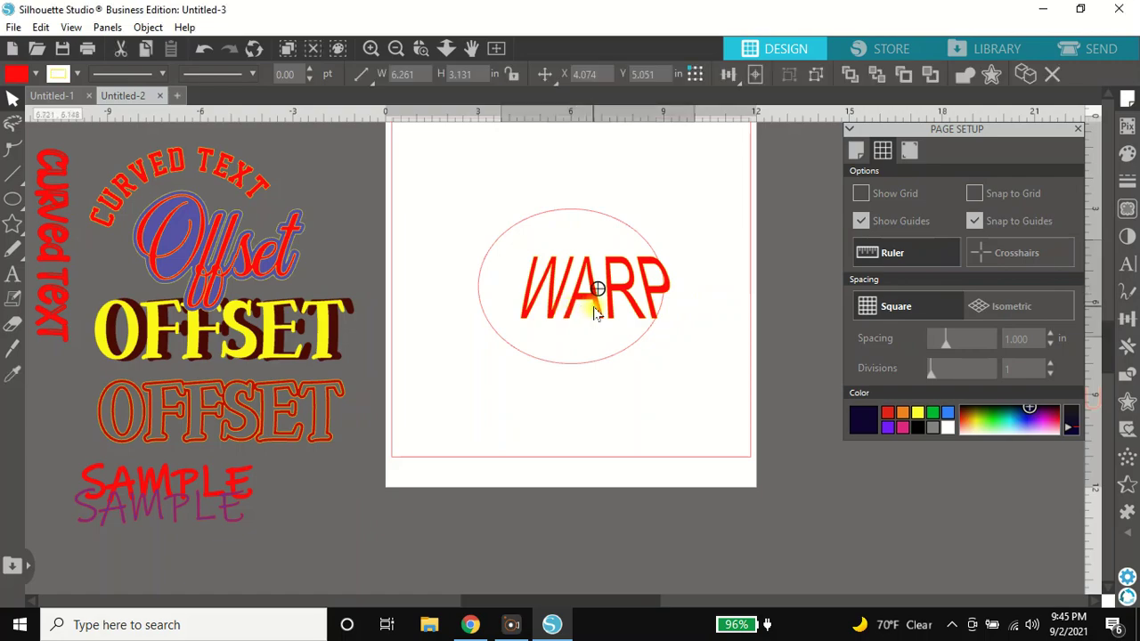
pyautogui.scroll(-1, 595, 310)
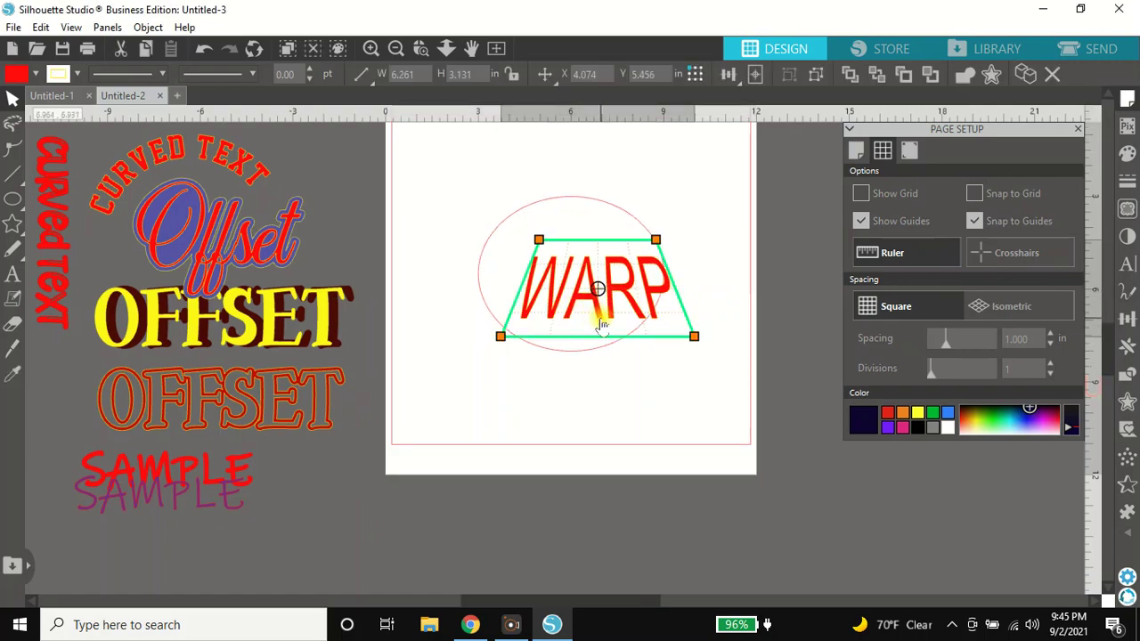
pyautogui.moveTo(602, 325); pyautogui.dragTo(577, 307)
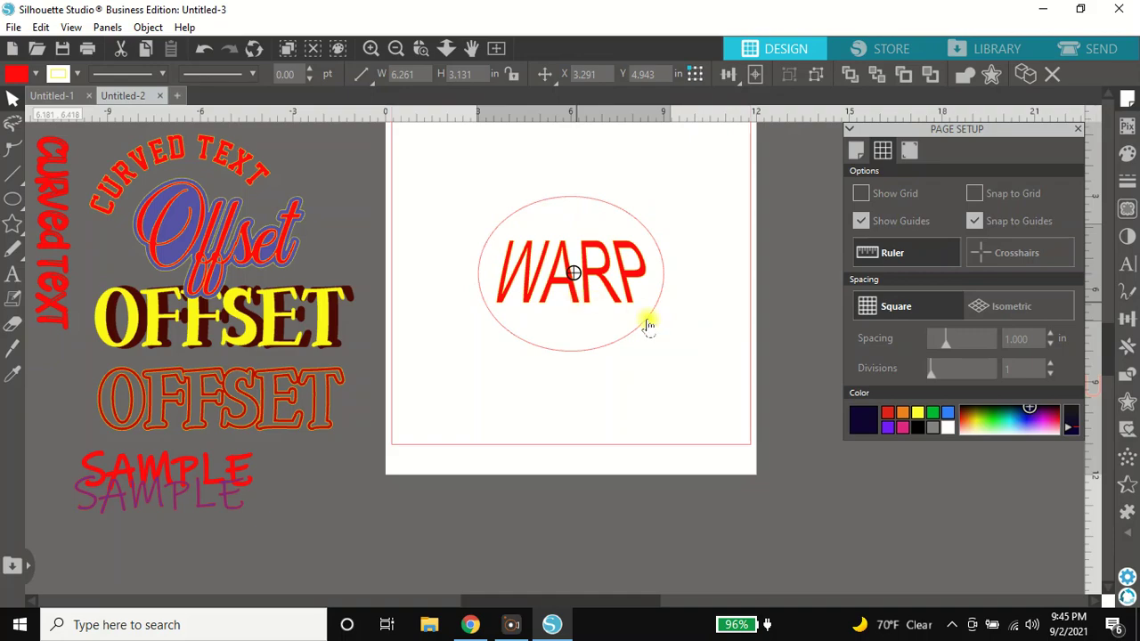
# Step: Apply the warp template with outward-curving upper and lower edges and straight sides to the WARP text
pyautogui.click(1129, 540)
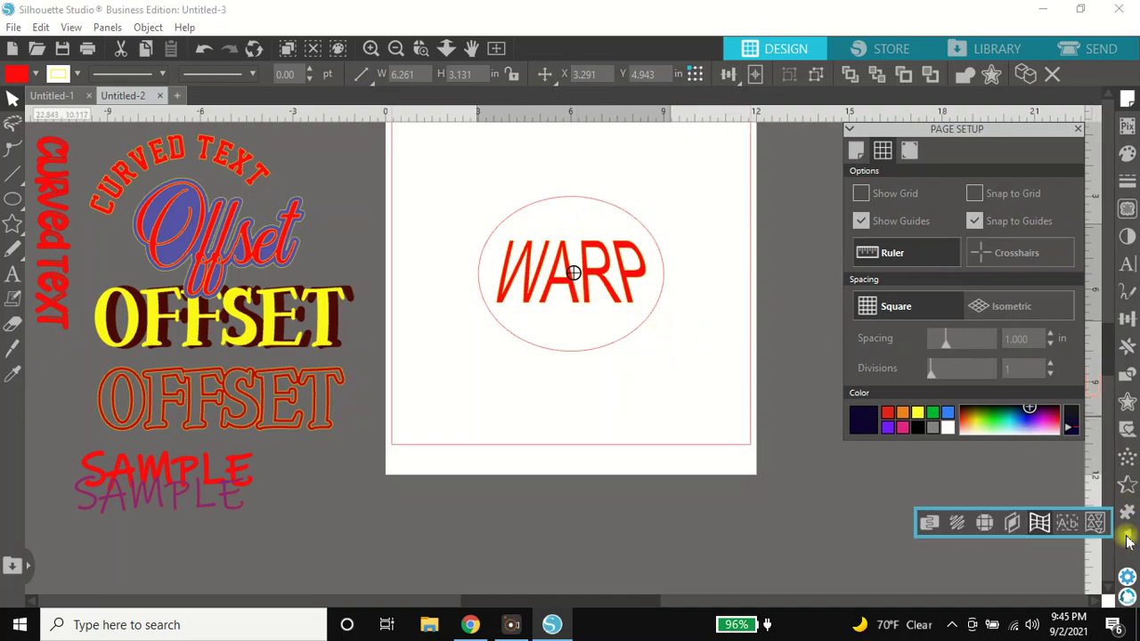
pyautogui.click(1040, 523)
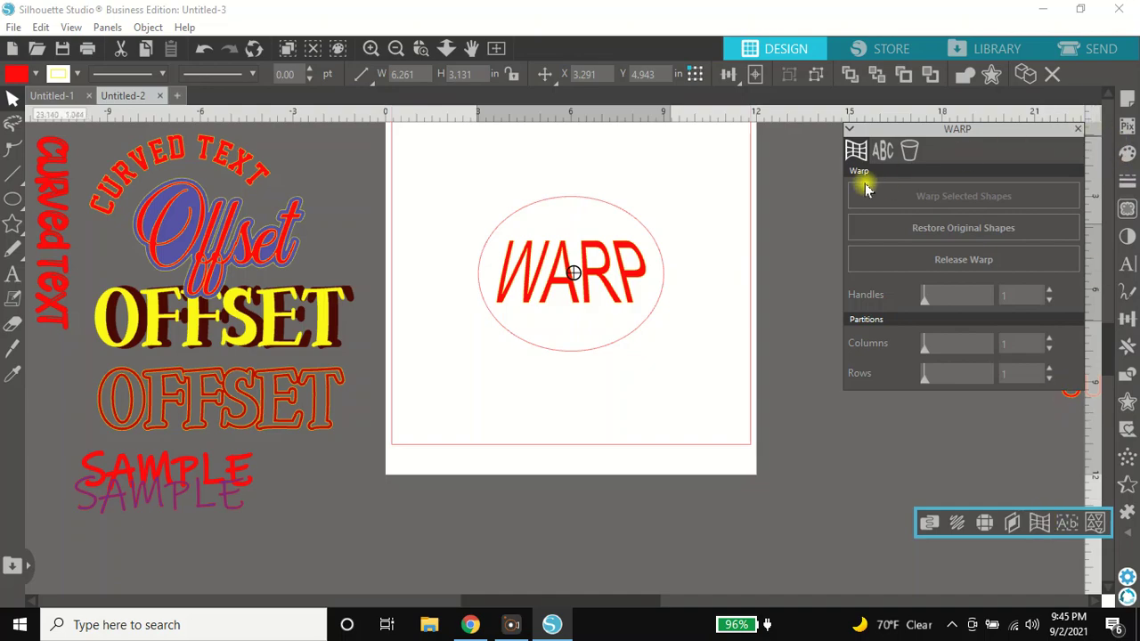
pyautogui.click(882, 150)
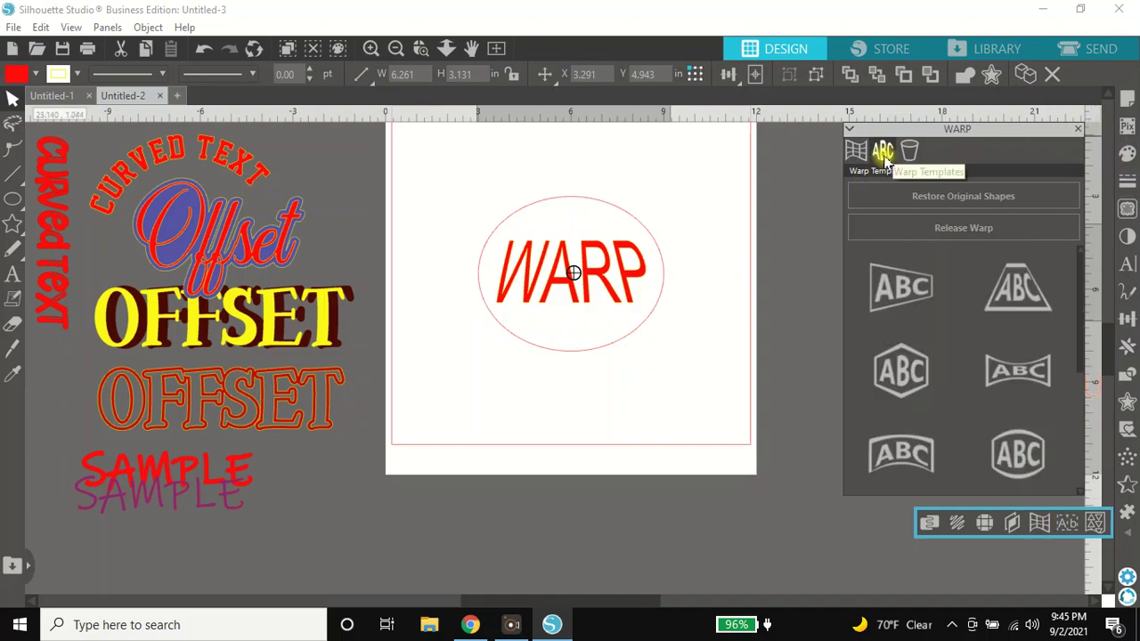
pyautogui.click(1113, 99)
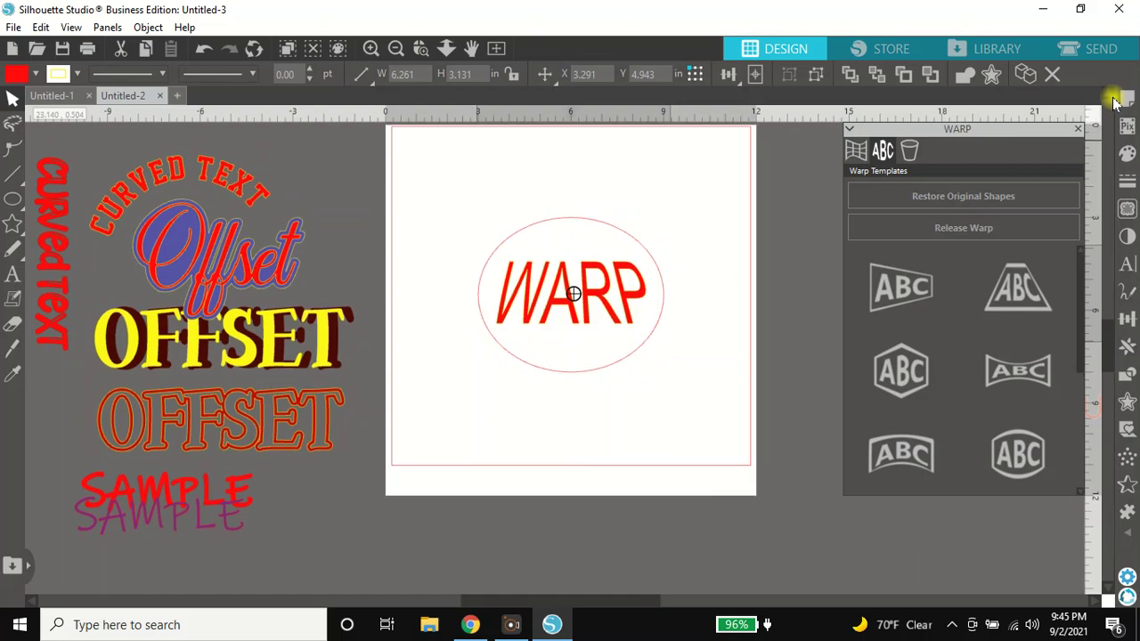
pyautogui.click(1011, 452)
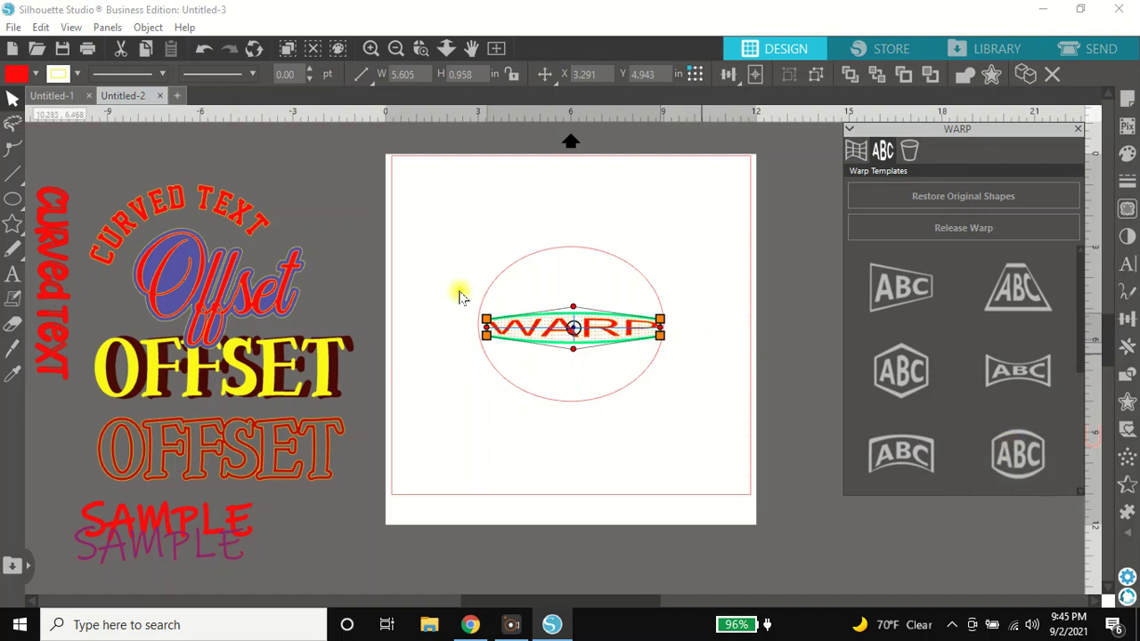
# Step: Pull the warp's upper, lower and side curve handles outward until the text fills the ellipse, with a warp frame about 6.21 × 7.11 in
pyautogui.moveTo(574, 309); pyautogui.dragTo(571, 162)
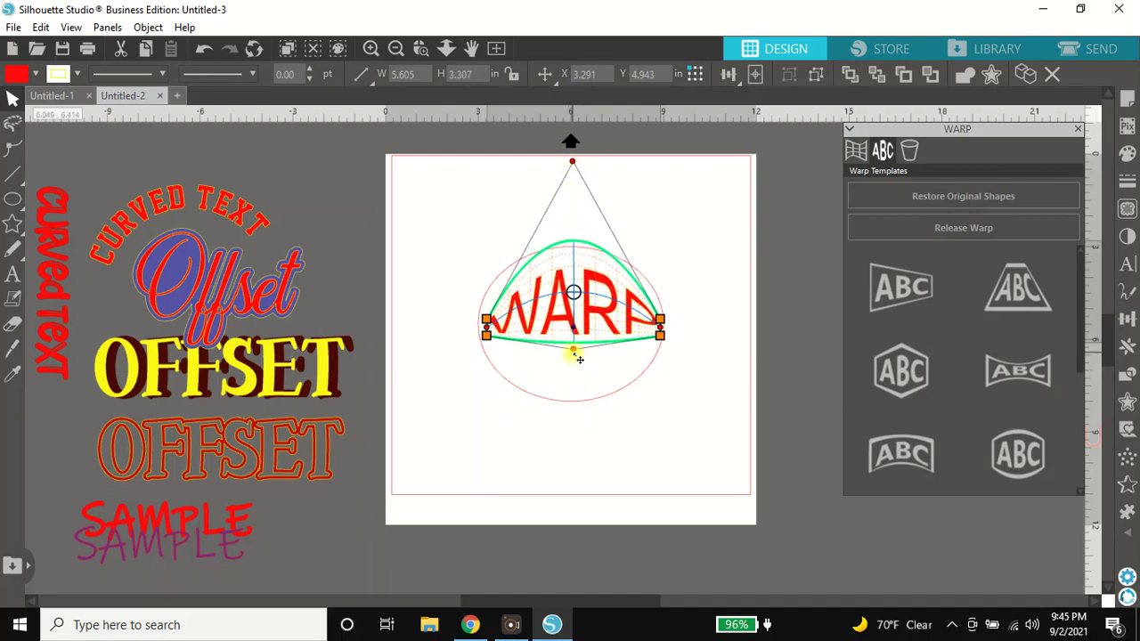
pyautogui.moveTo(578, 358); pyautogui.dragTo(575, 481)
pyautogui.moveTo(572, 482); pyautogui.dragTo(574, 541)
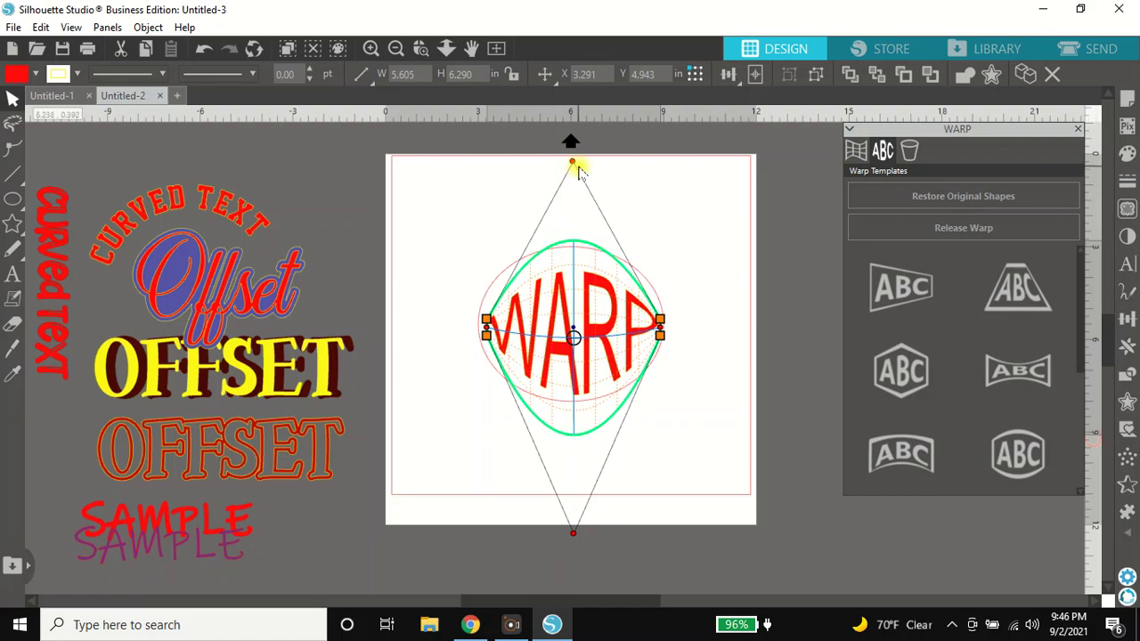
pyautogui.moveTo(575, 168); pyautogui.dragTo(568, 114)
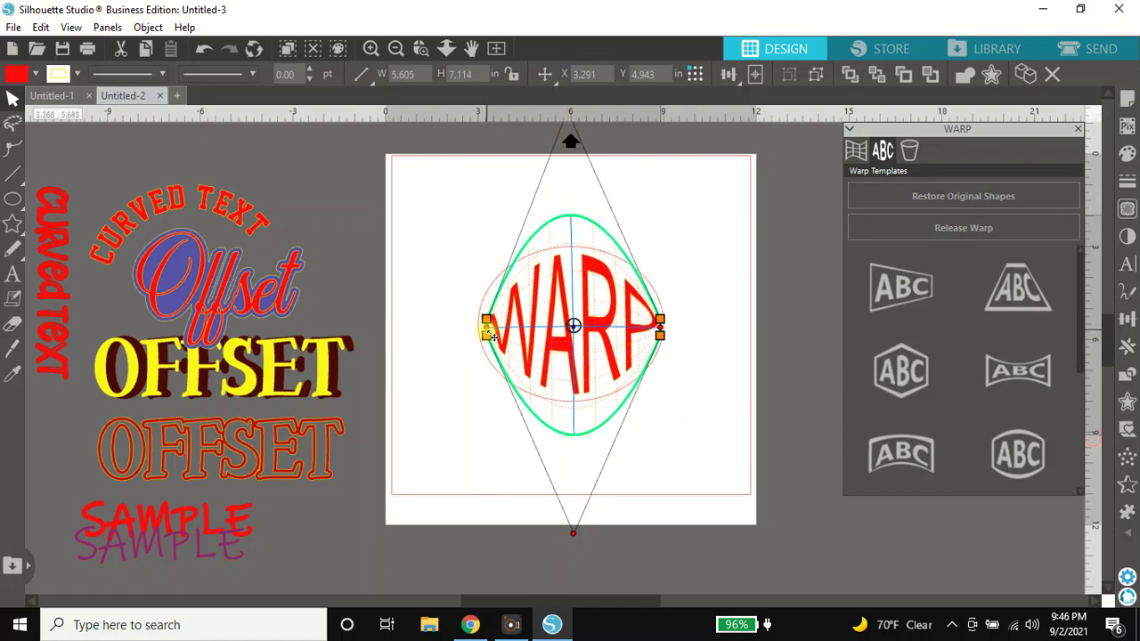
pyautogui.moveTo(486, 326); pyautogui.dragTo(470, 331)
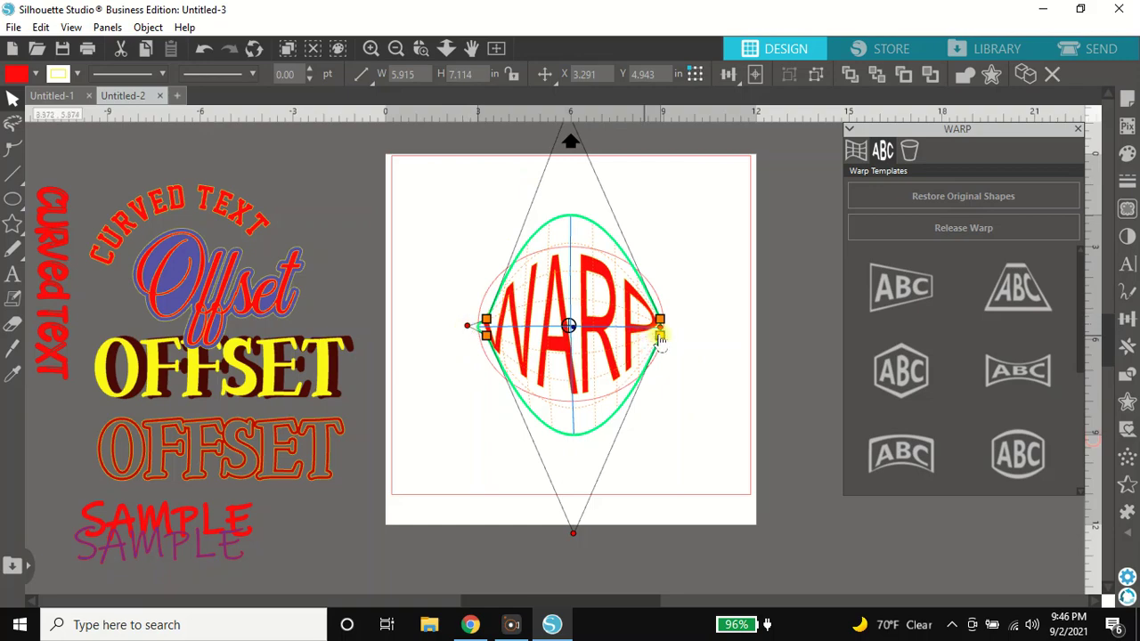
pyautogui.moveTo(660, 327); pyautogui.dragTo(683, 325)
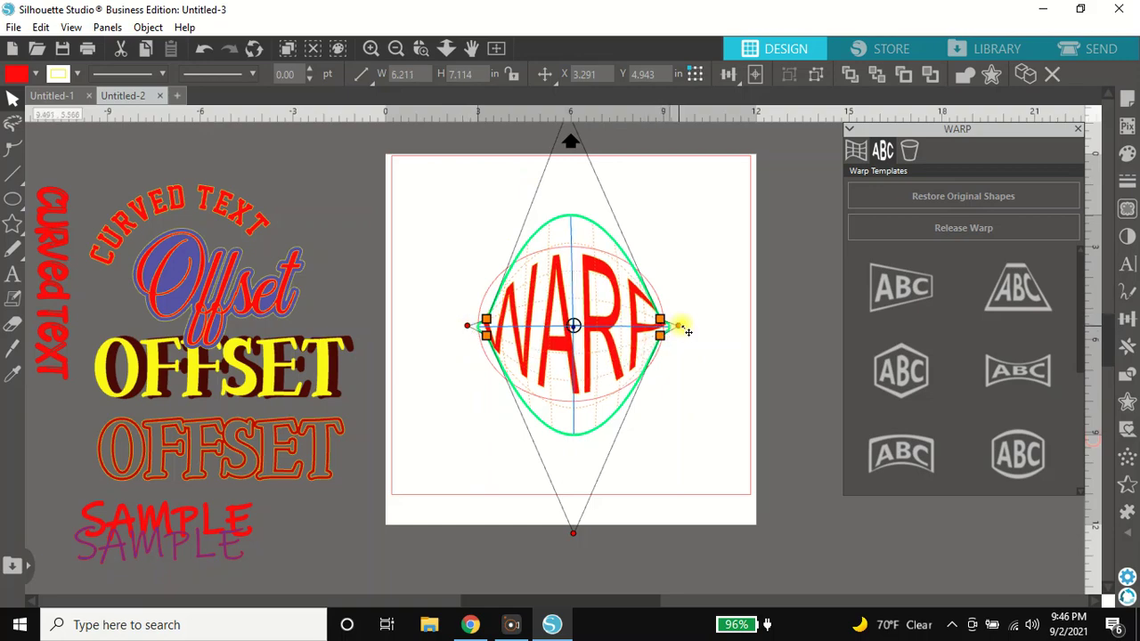
pyautogui.click(702, 379)
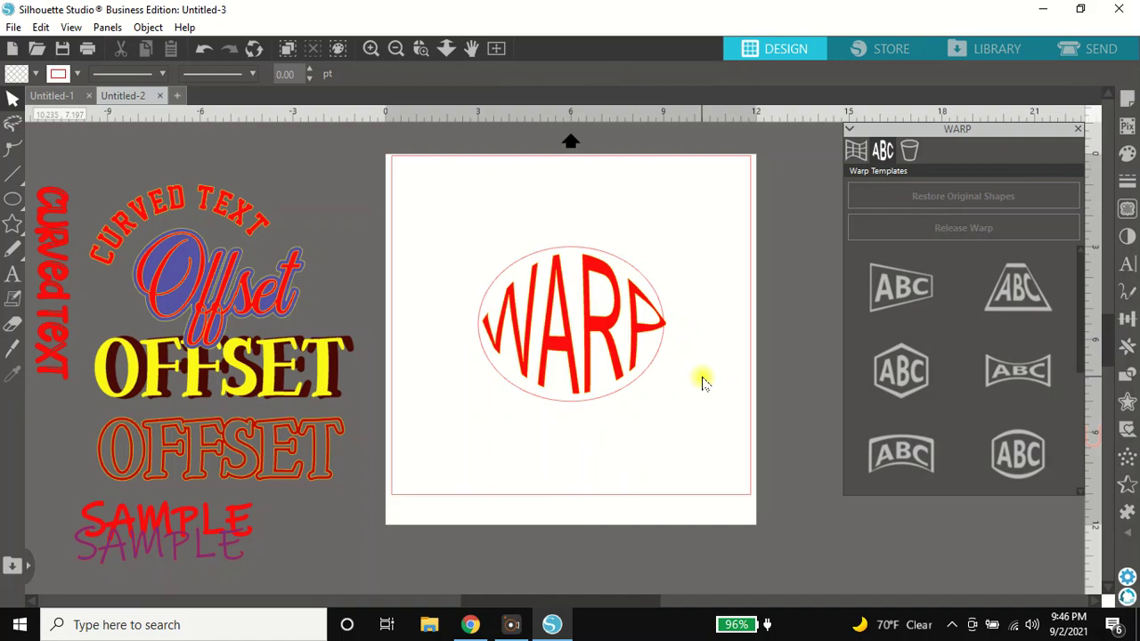
# Step: Enlarge the ellipse around the WARP text to about 6.16 × 5.14 in and fill it with green
pyautogui.click(651, 365)
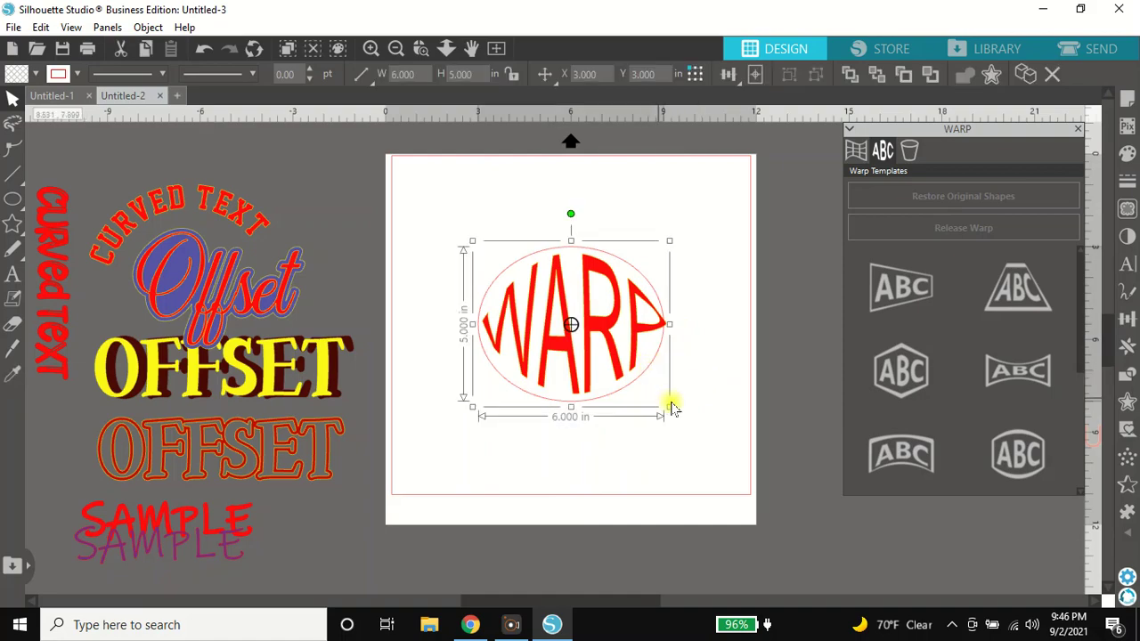
pyautogui.moveTo(669, 407); pyautogui.dragTo(678, 412)
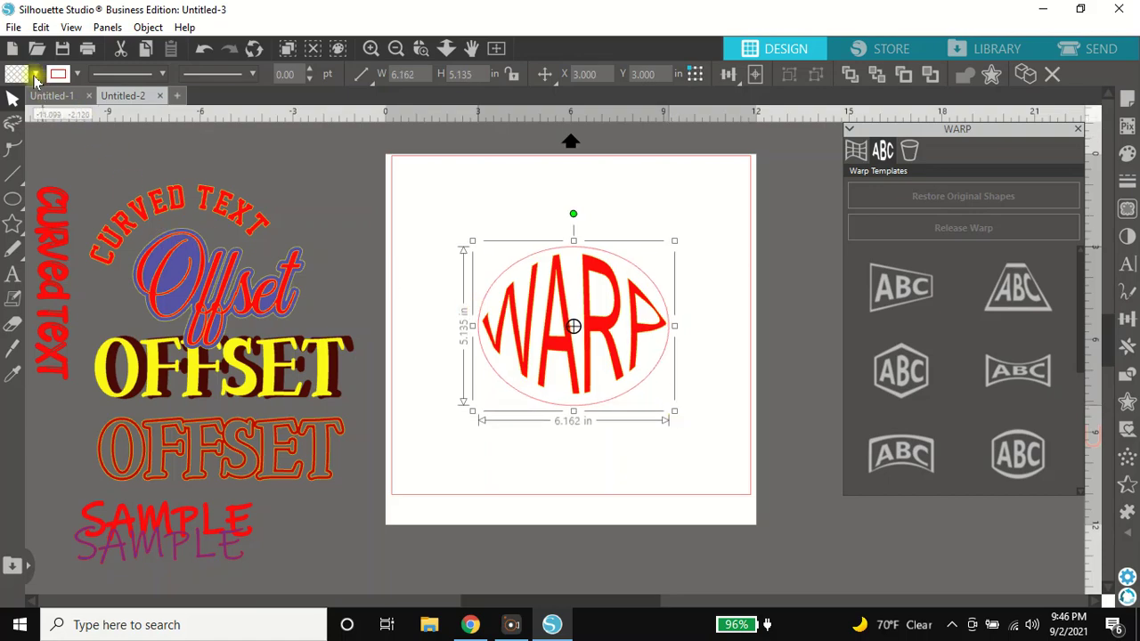
pyautogui.click(35, 78)
pyautogui.click(82, 105)
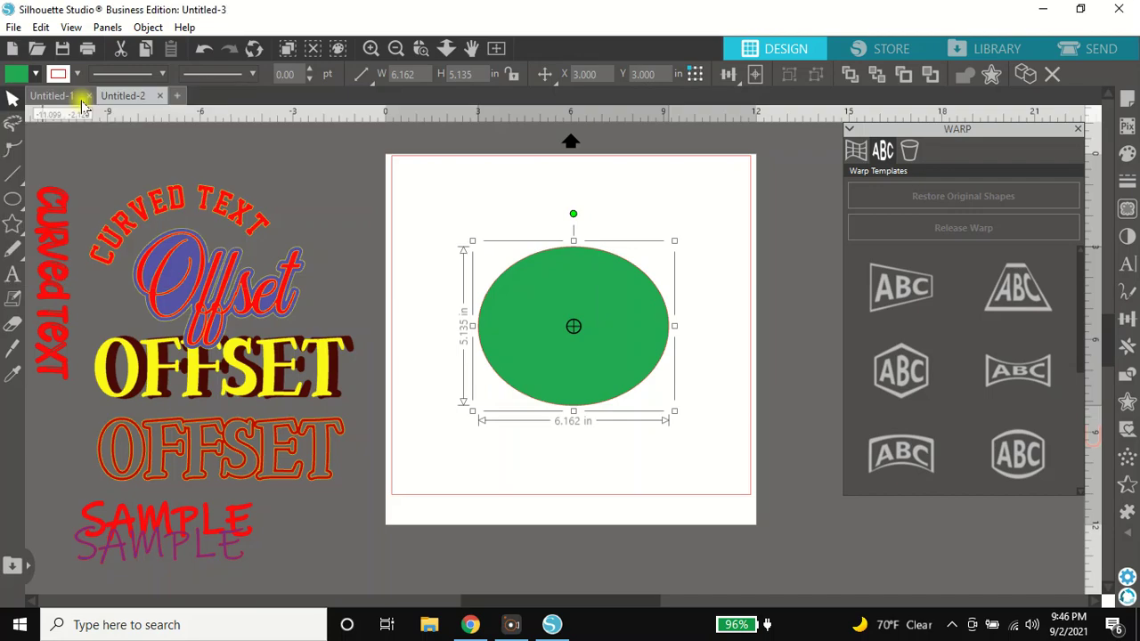
# Step: Send the green ellipse to the back, behind the WARP text
pyautogui.rightClick(497, 300)
pyautogui.click(617, 504)
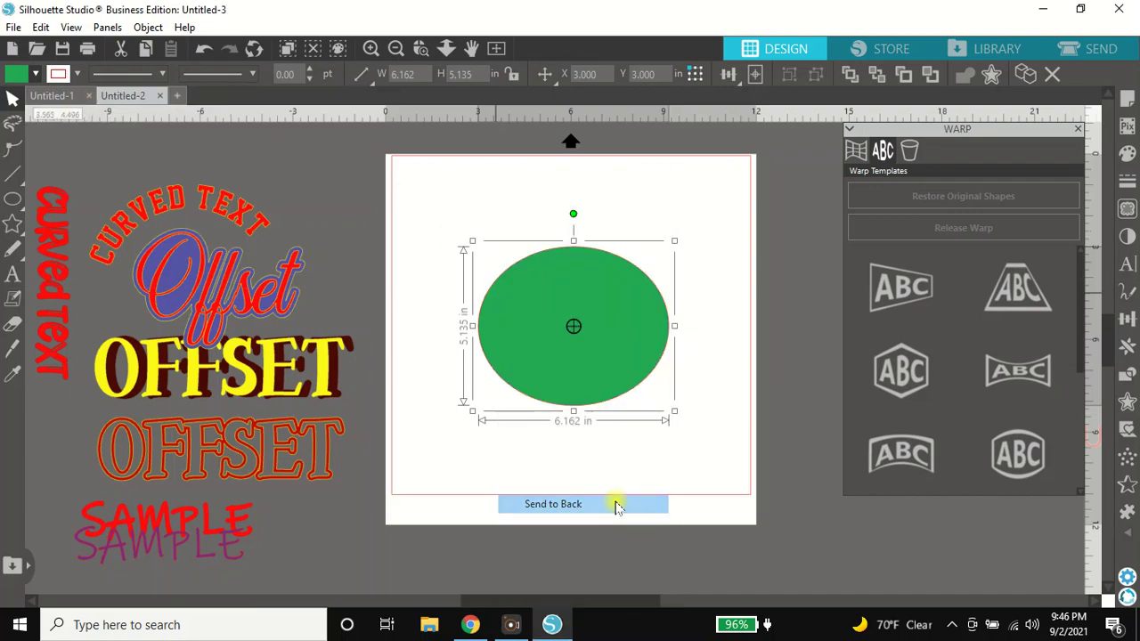
pyautogui.click(616, 506)
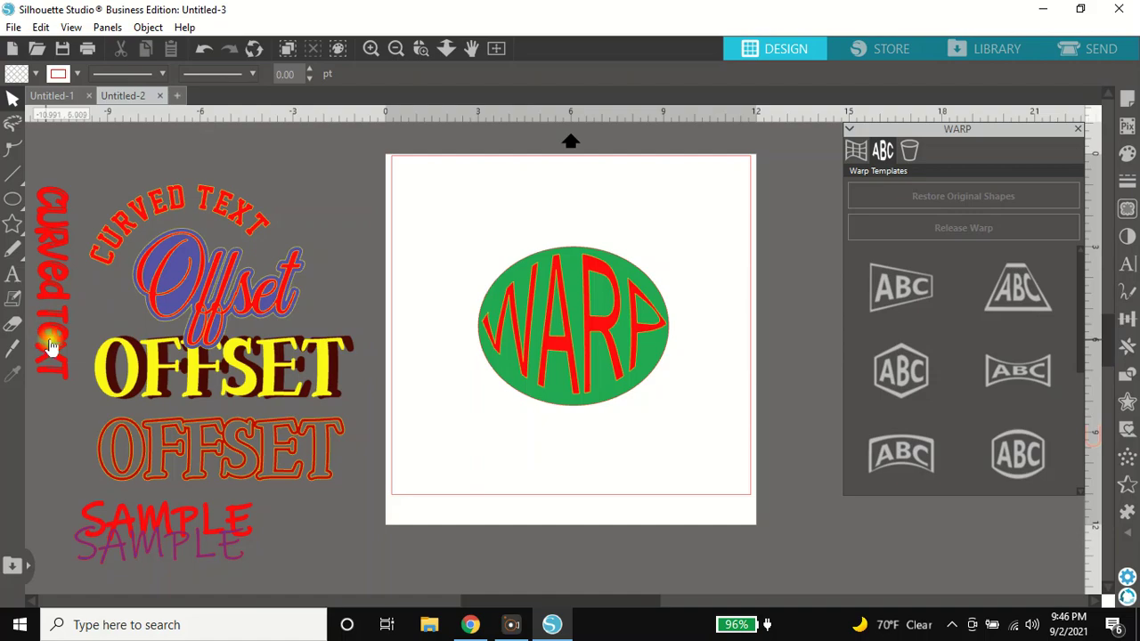
# Step: Shift the vertical curved text, the blue script Offset design and the SAMPLE text slightly closer to the page
pyautogui.moveTo(51, 348); pyautogui.dragTo(76, 322)
pyautogui.click(285, 319)
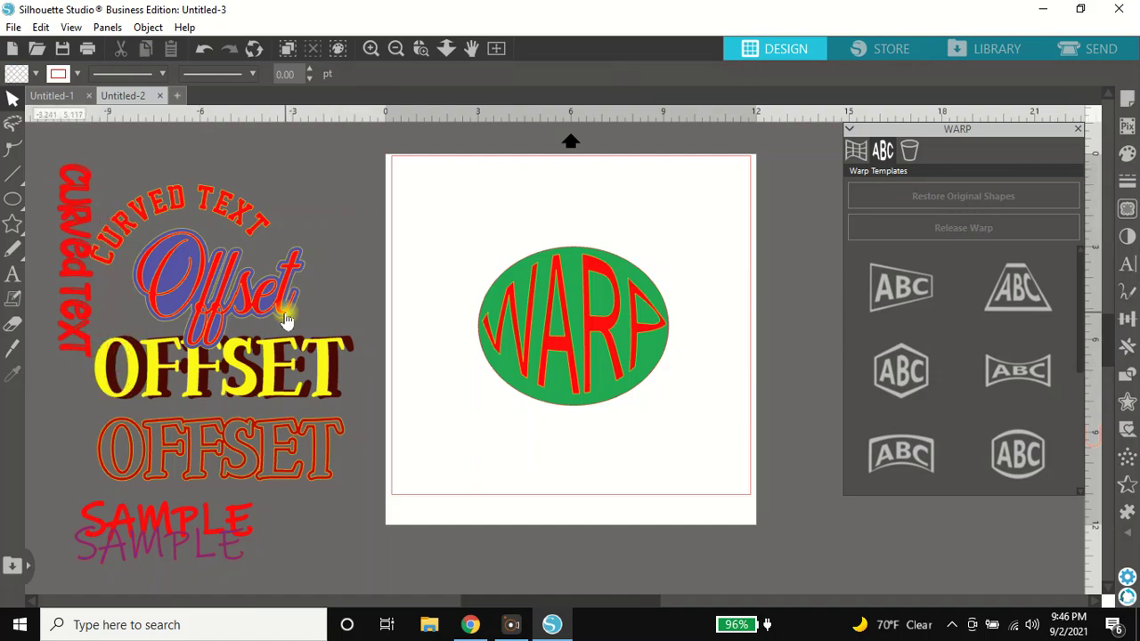
pyautogui.moveTo(285, 318); pyautogui.dragTo(304, 296)
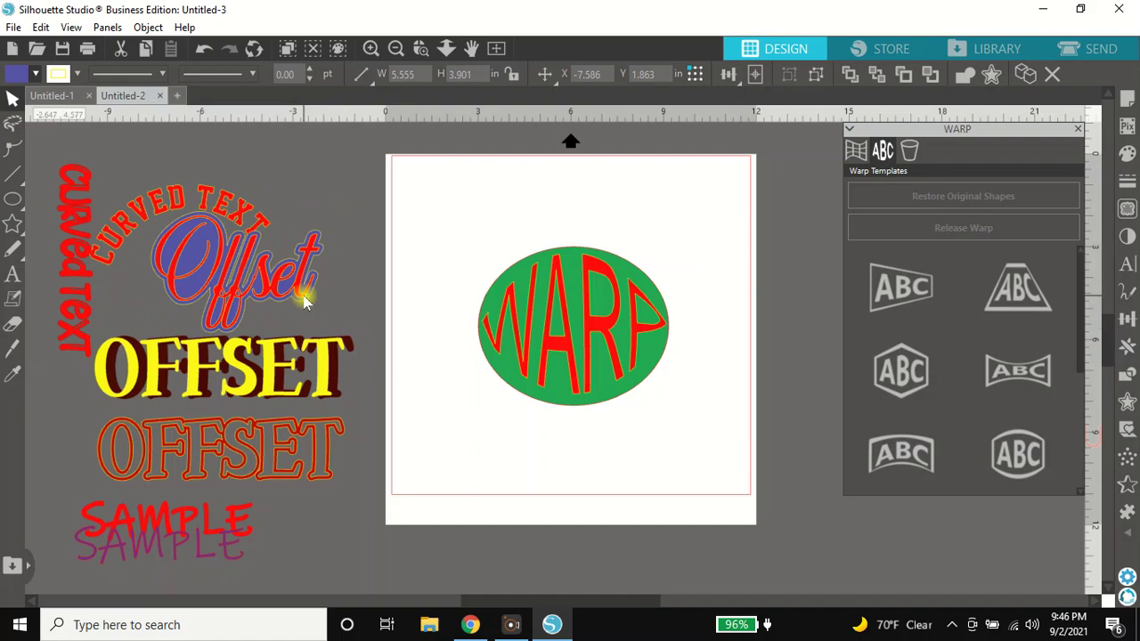
pyautogui.click(287, 331)
pyautogui.moveTo(240, 518); pyautogui.dragTo(290, 526)
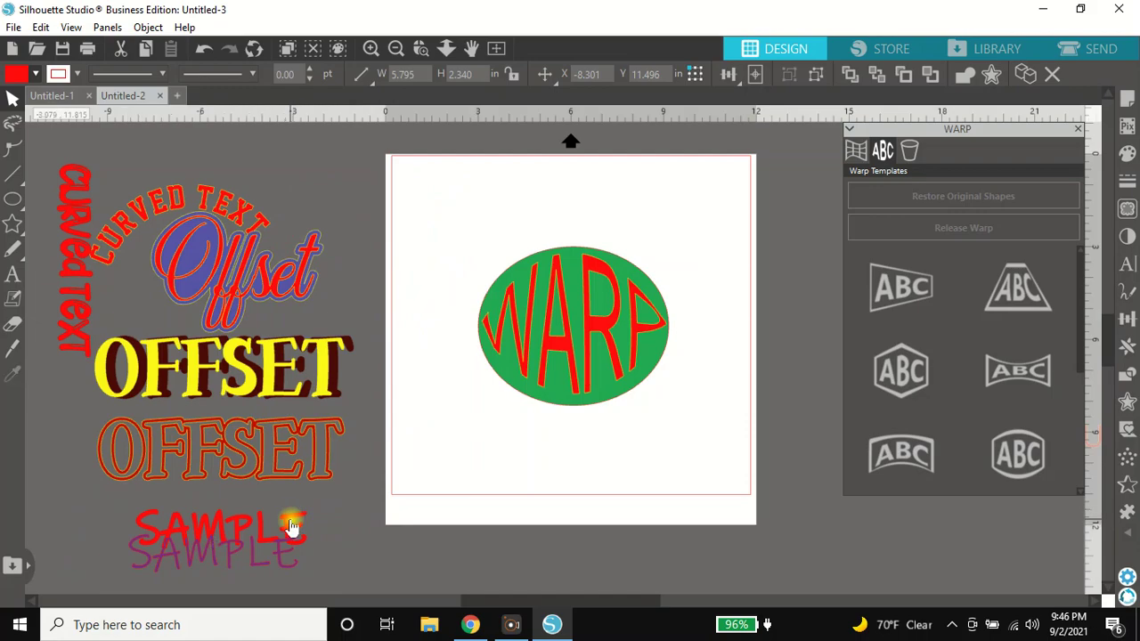
pyautogui.click(292, 527)
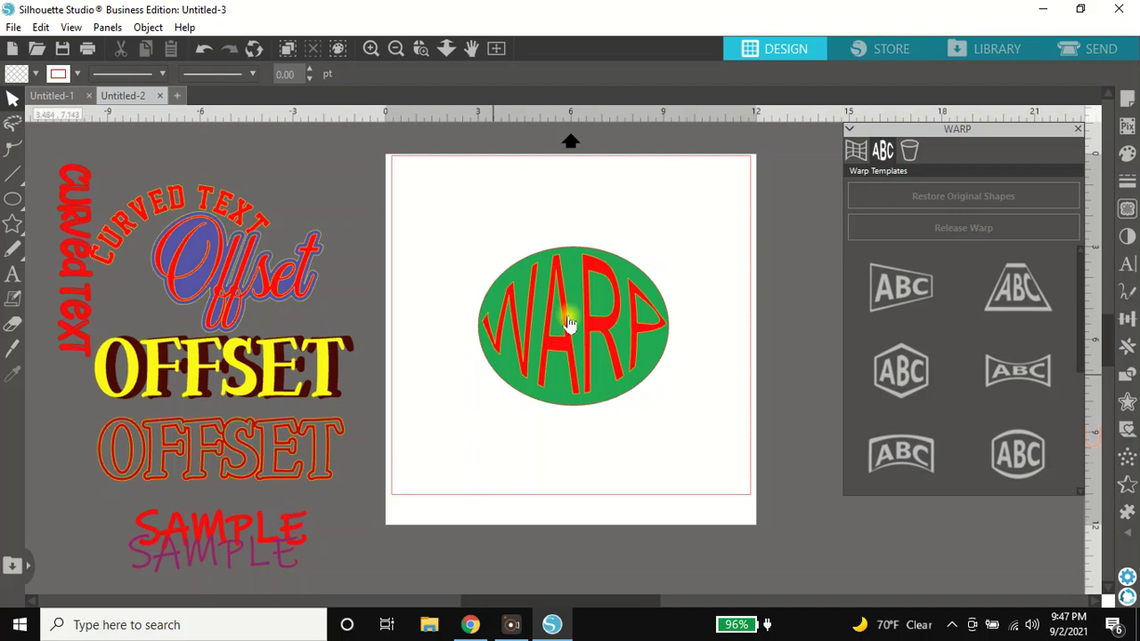
# Step: Nudge the WARP text within the green ellipse to about X 3.35, Y 4.97 in
pyautogui.moveTo(561, 343)
pyautogui.mouseDown()
pyautogui.moveTo(545, 345)
pyautogui.moveTo(548, 383)
pyautogui.moveTo(525, 352)
pyautogui.moveTo(504, 507)
pyautogui.moveTo(600, 286)
pyautogui.moveTo(553, 351)
pyautogui.moveTo(564, 344)
pyautogui.mouseUp()
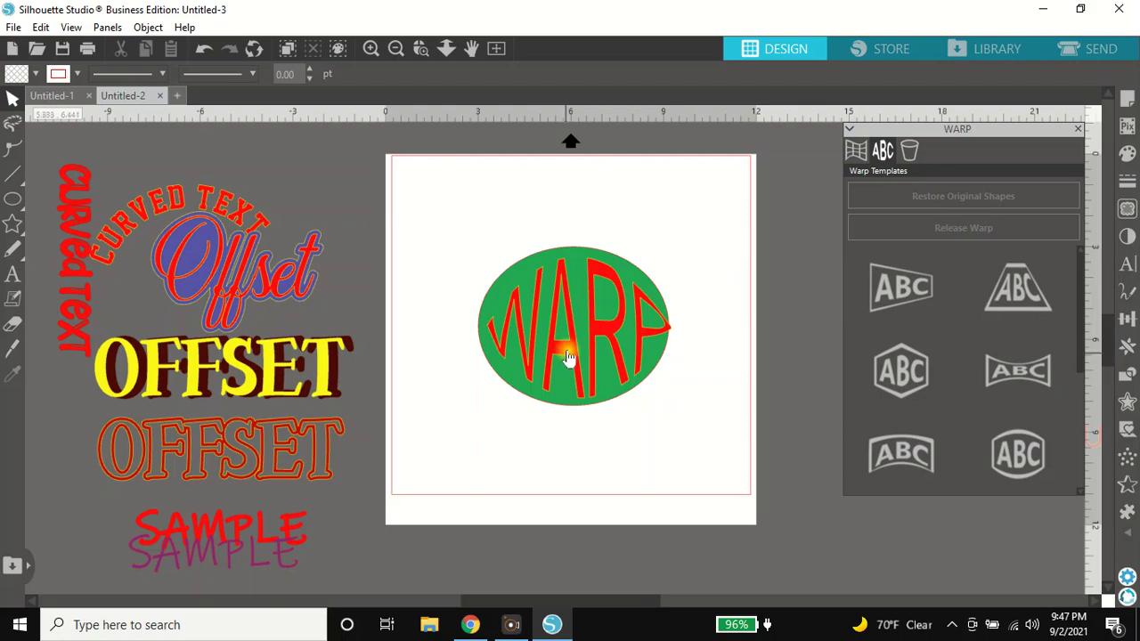
pyautogui.click(565, 351)
pyautogui.press('Escape')
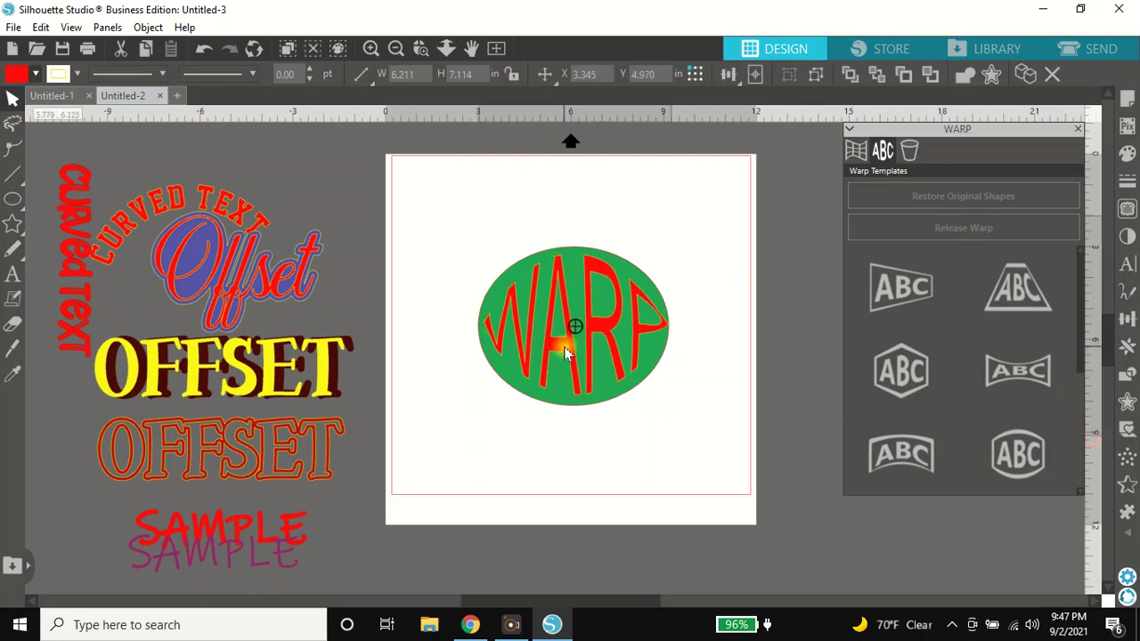